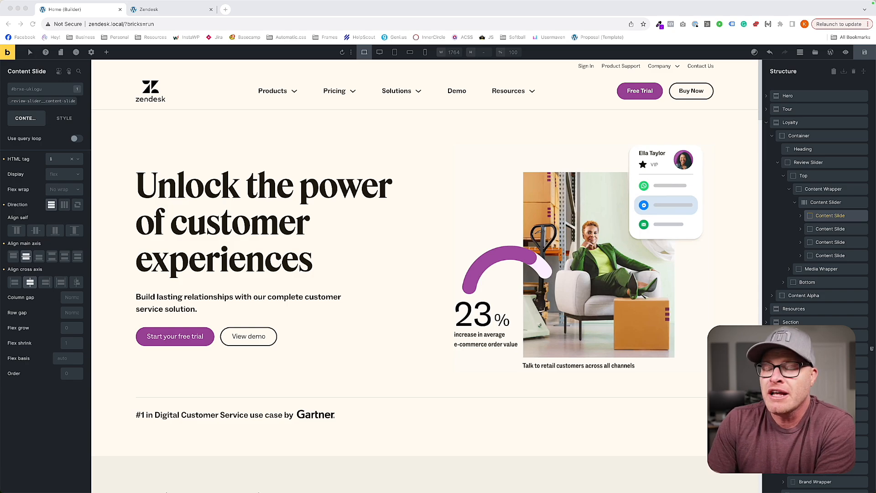
# Examine the home page at full desktop width and at the XL breakpoint, down to the customer review slider.
pyautogui.scroll(-20, 425, 274)
pyautogui.scroll(5, 425, 273)
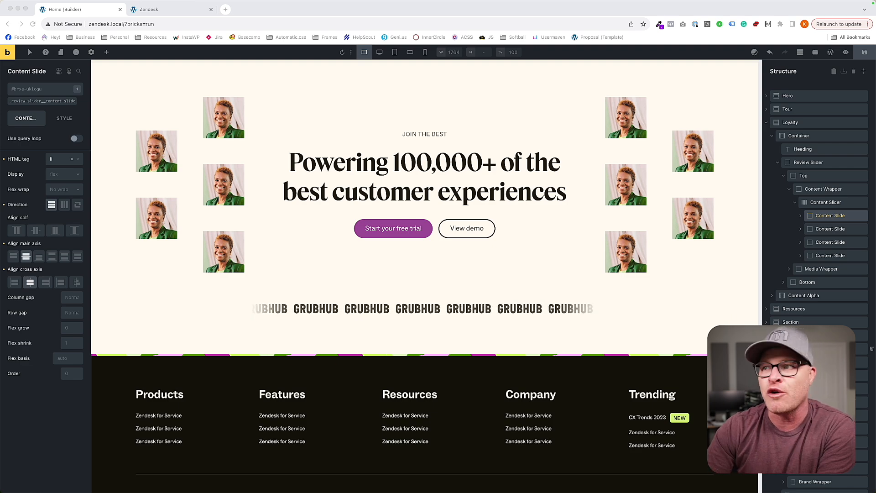
pyautogui.scroll(15, 426, 274)
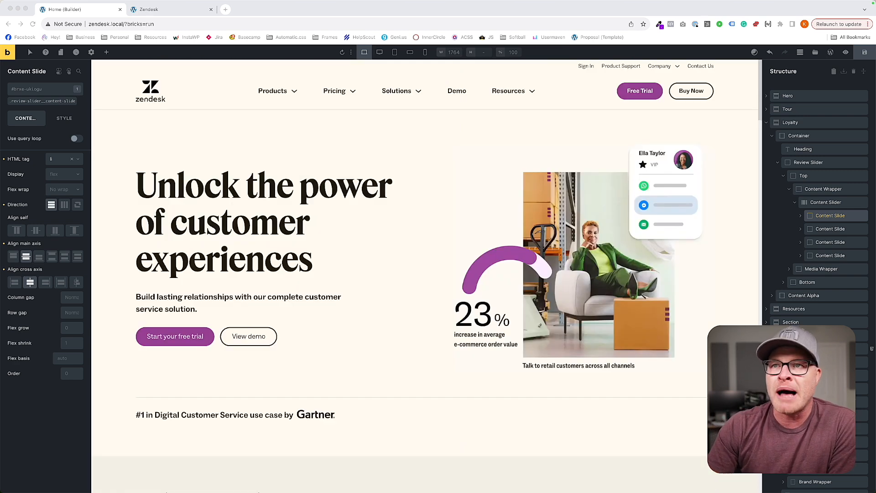
pyautogui.click(379, 57)
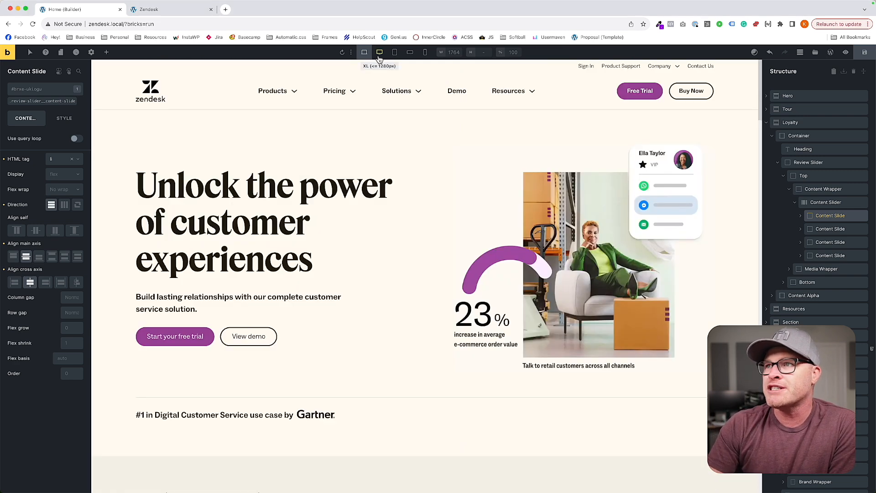
pyautogui.click(378, 57)
pyautogui.scroll(-3, 380, 253)
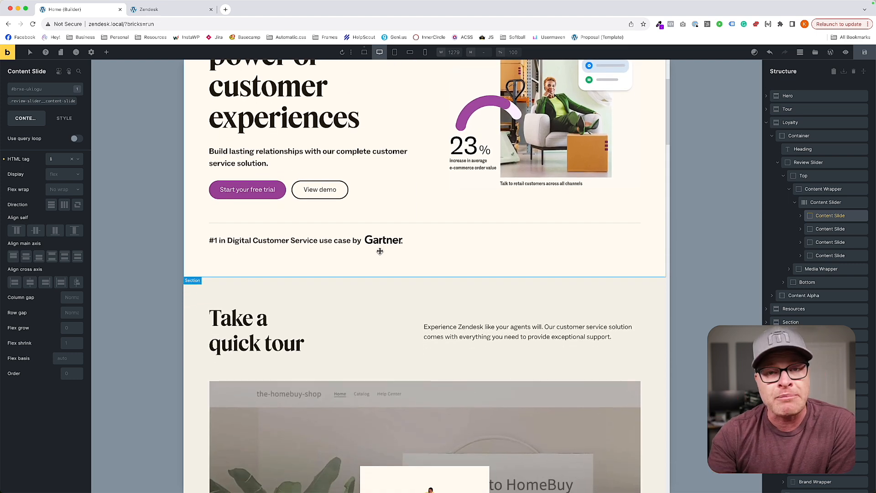
pyautogui.scroll(-10, 380, 251)
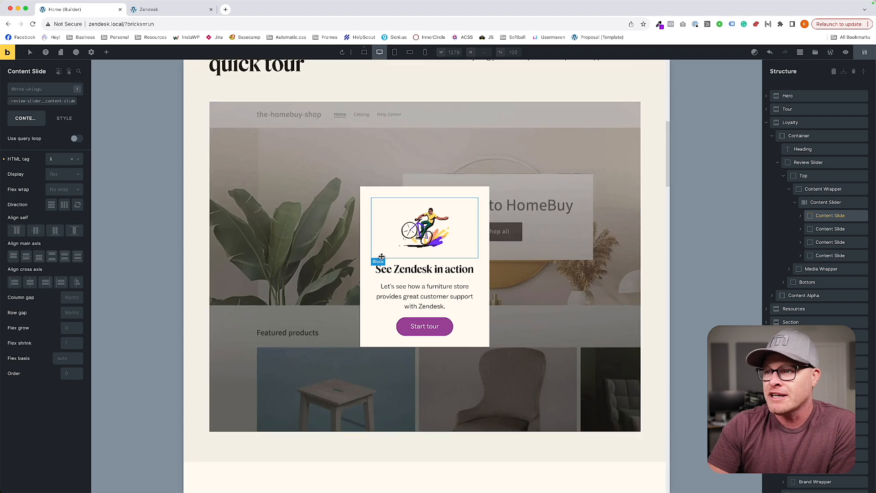
pyautogui.scroll(-6, 382, 257)
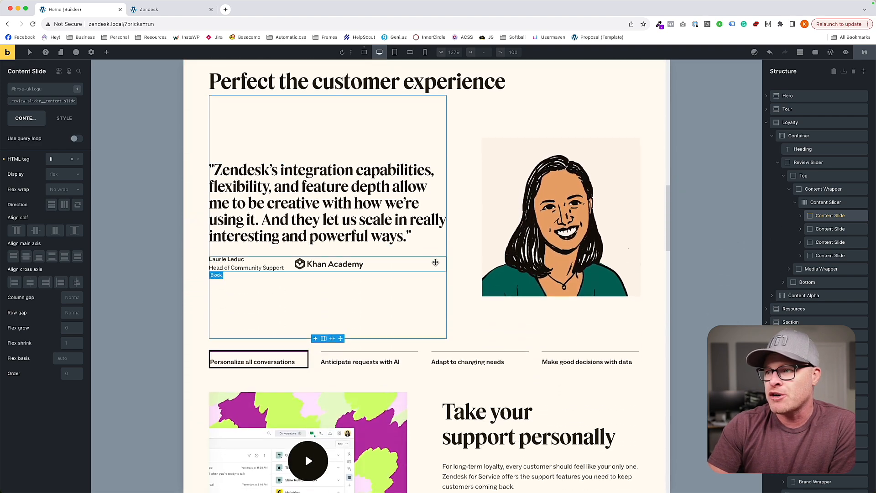
pyautogui.click(661, 316)
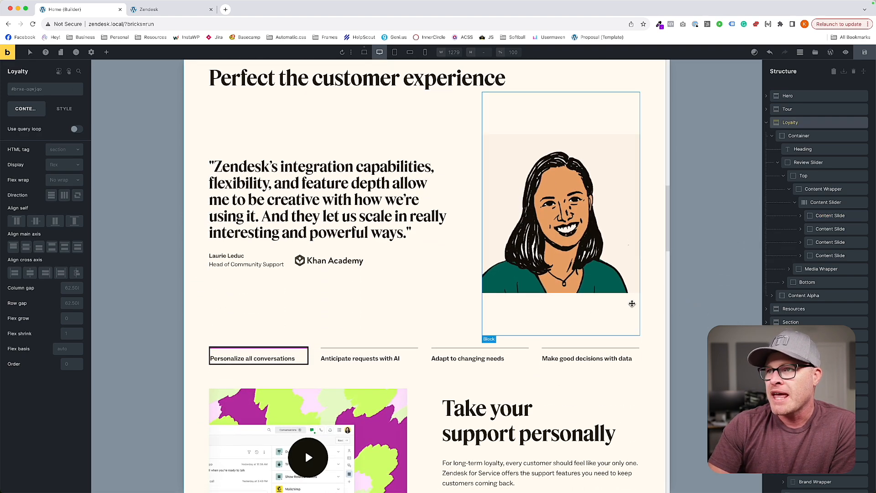
pyautogui.click(384, 140)
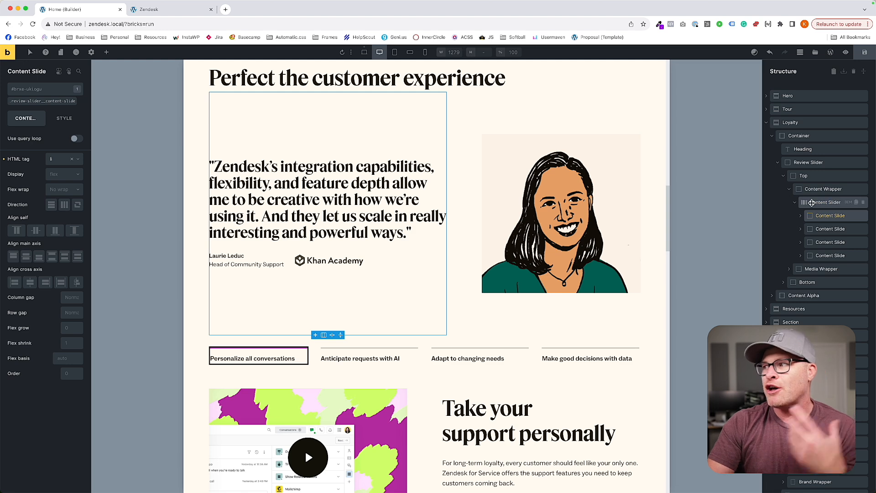
# At the base desktop breakpoint, set the fixed slide height of the .review-slider__content-slider class to auto.
pyautogui.click(811, 202)
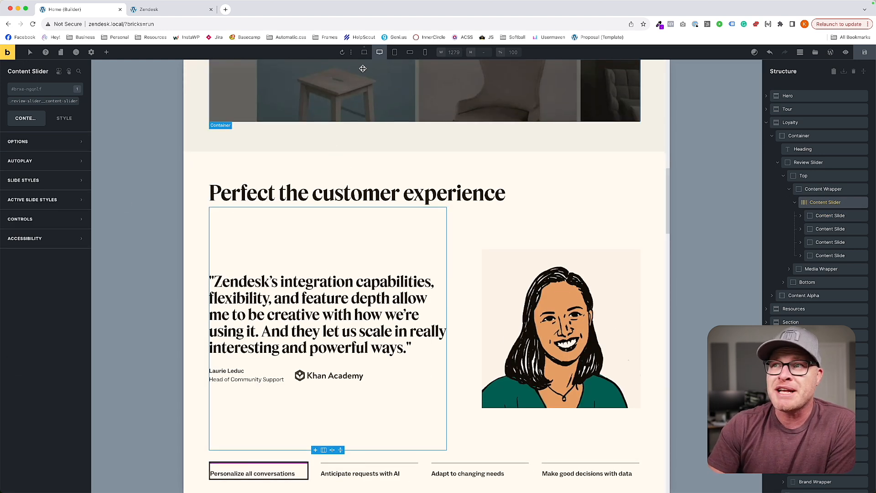
pyautogui.click(364, 52)
pyautogui.scroll(-3, 461, 237)
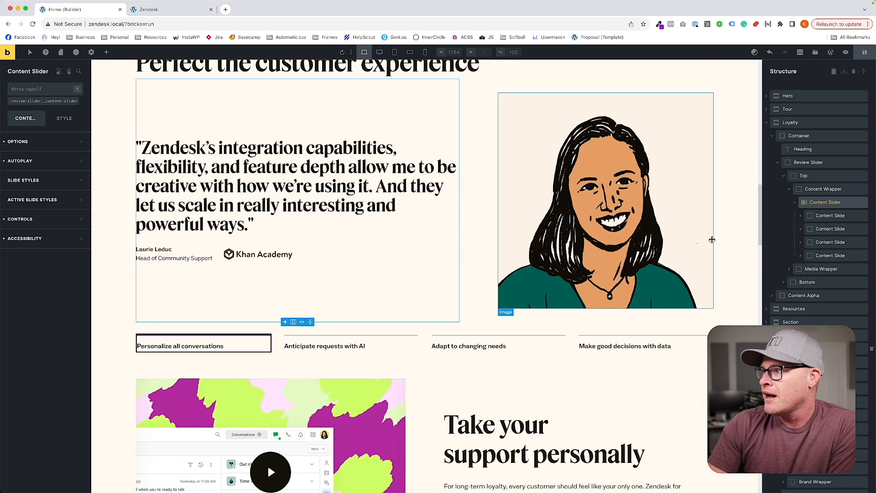
pyautogui.click(61, 102)
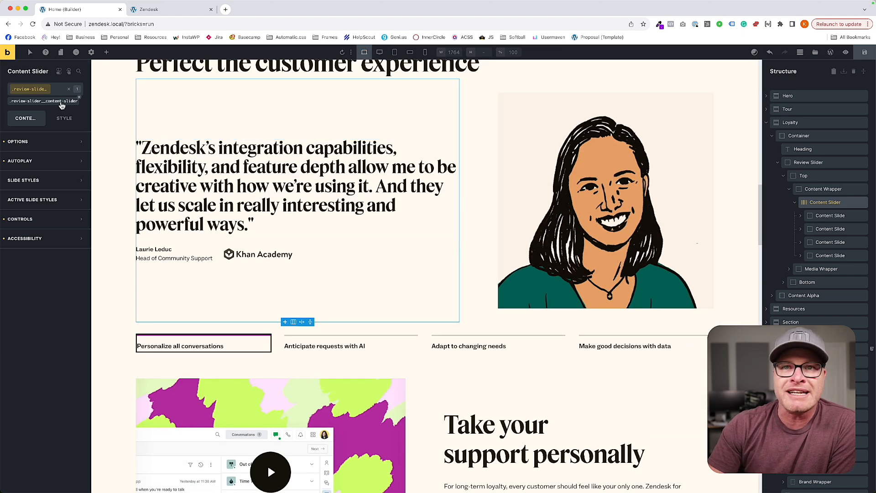
pyautogui.click(41, 145)
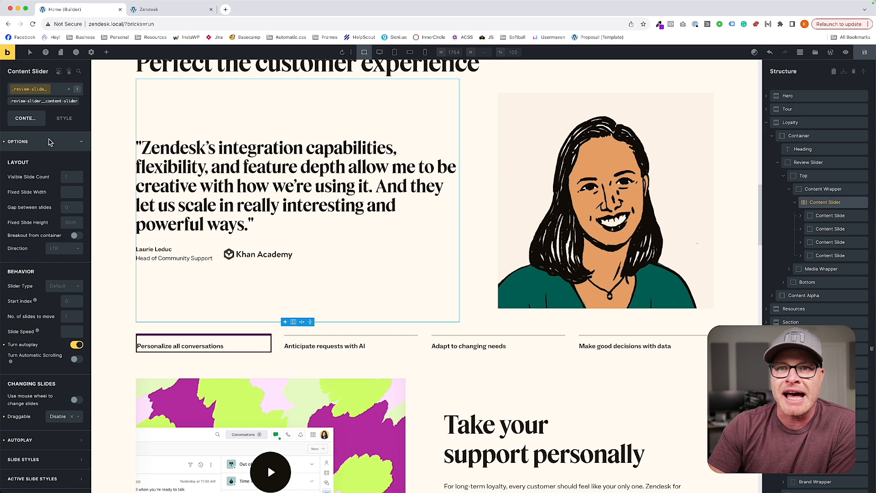
pyautogui.click(74, 224)
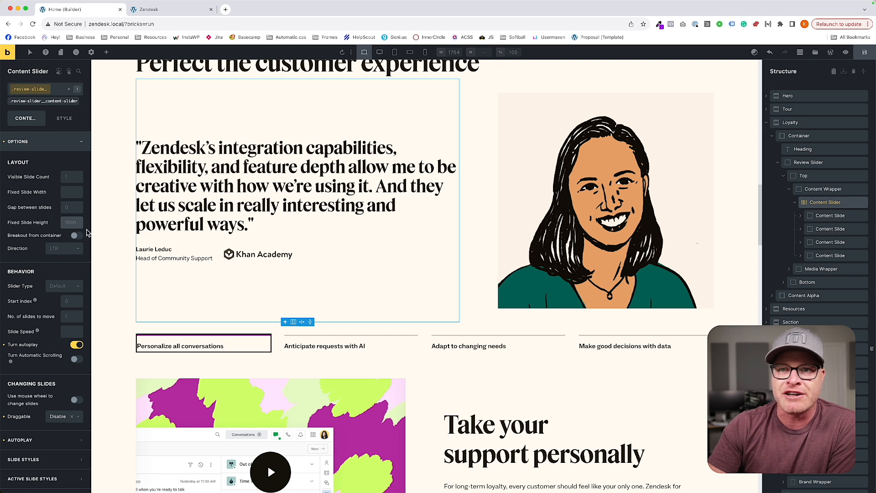
pyautogui.write('auto')
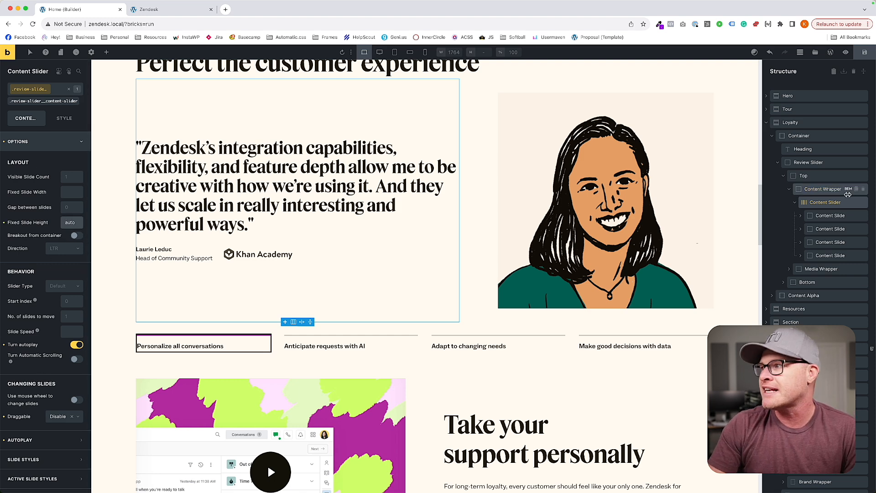
# Set the fixed slide height of the .review-slider__media-slider class to auto.
pyautogui.click(821, 269)
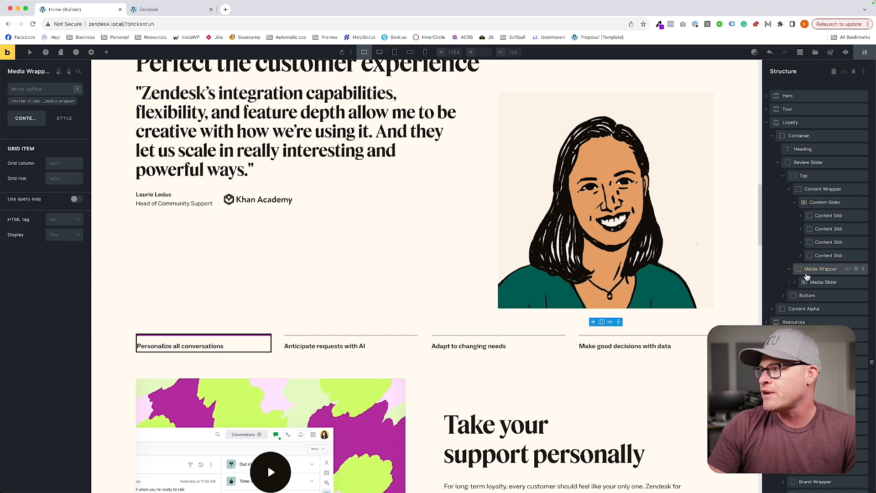
pyautogui.click(824, 275)
pyautogui.click(34, 97)
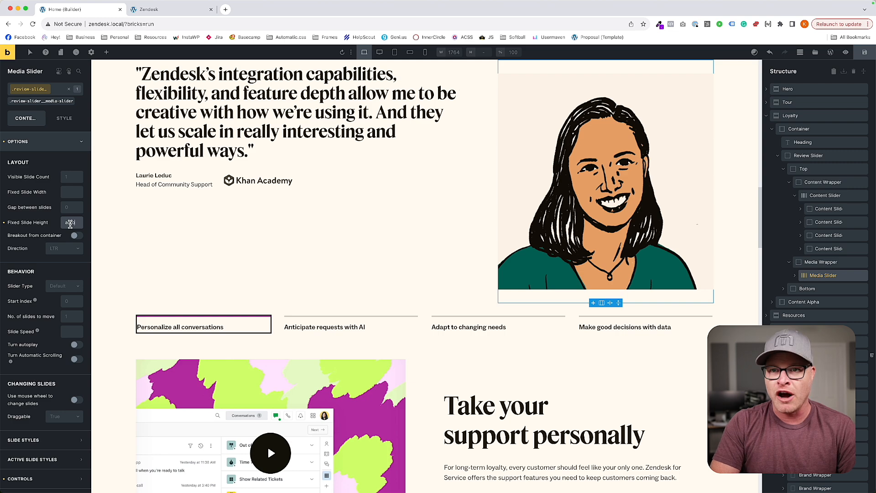
pyautogui.scroll(3, 506, 306)
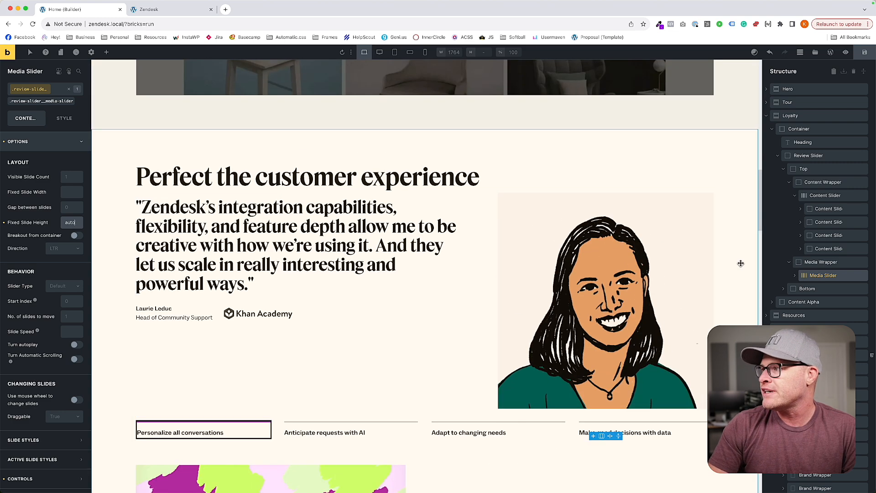
# Center the main axis alignment of the .review-slider__content-wrapper class.
pyautogui.click(822, 182)
pyautogui.scroll(2, 406, 145)
pyautogui.click(59, 102)
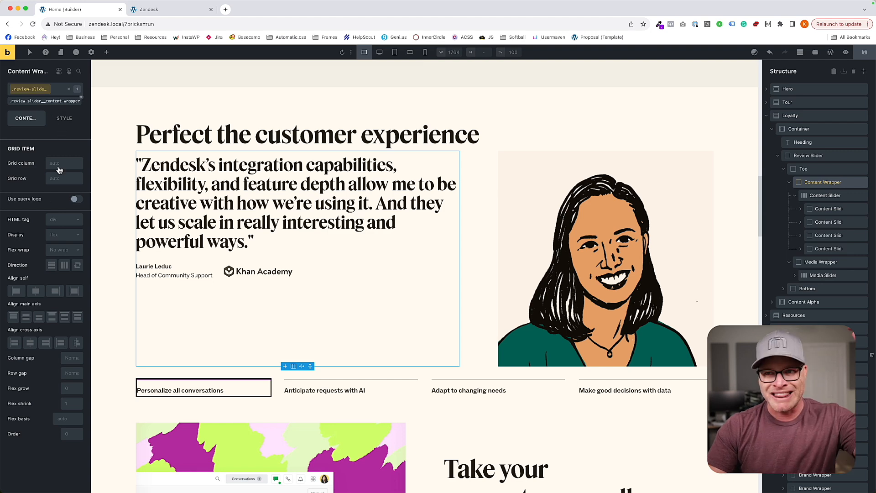
pyautogui.click(26, 318)
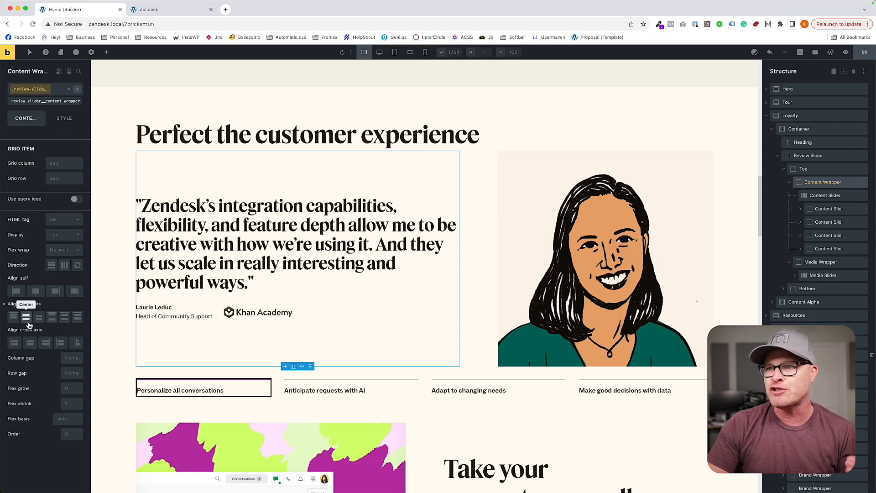
# Center the main axis alignment of the .review-slider__media-wrapper class.
pyautogui.click(820, 262)
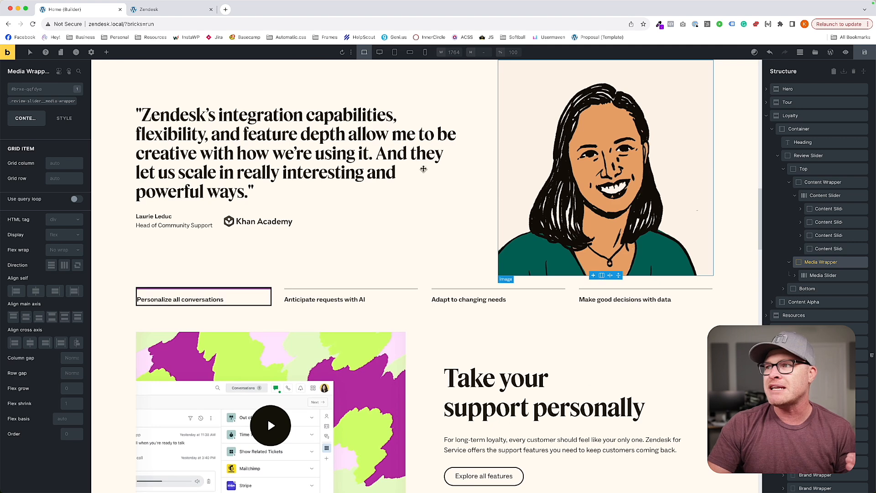
pyautogui.click(44, 101)
pyautogui.click(30, 342)
pyautogui.click(26, 318)
pyautogui.scroll(3, 511, 227)
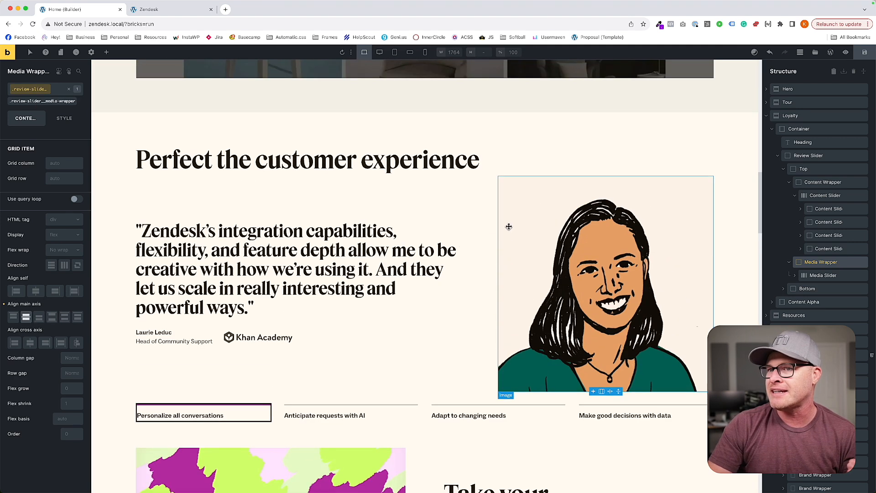
# Give the .review-slider__content-wrapper class top and bottom padding of var(--content-gap).
pyautogui.click(437, 201)
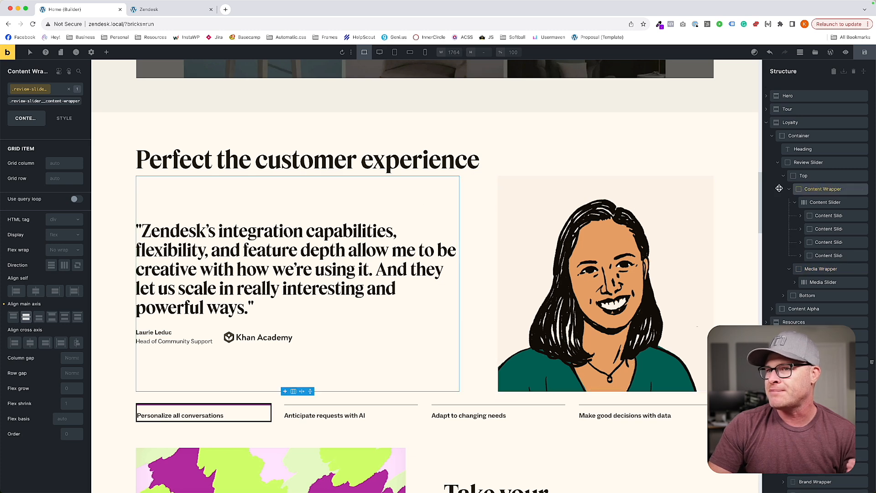
pyautogui.click(64, 119)
pyautogui.click(48, 141)
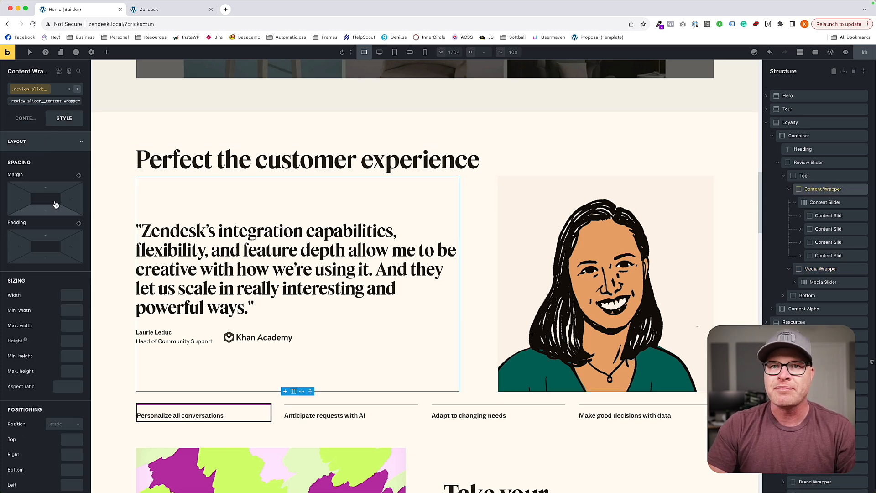
pyautogui.click(50, 235)
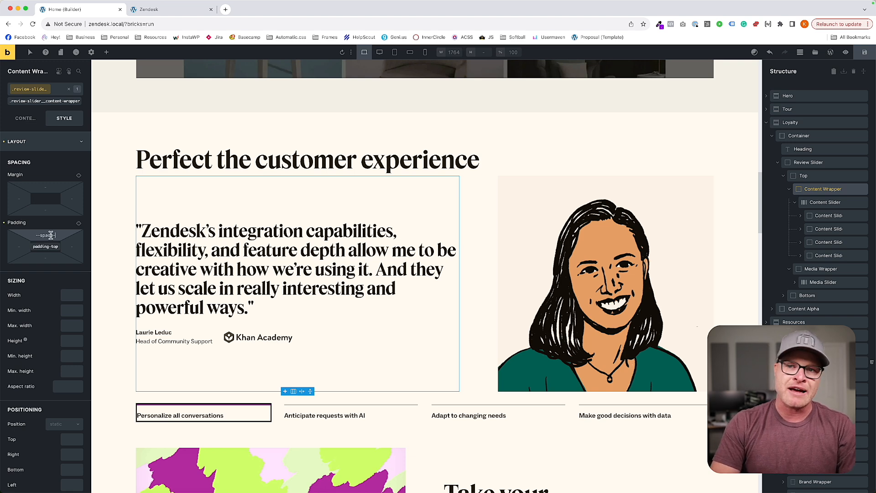
pyautogui.write('--space-')
pyautogui.press('super+a')
pyautogui.write('--content-gap')
pyautogui.press('super+a')
pyautogui.press('super+c')
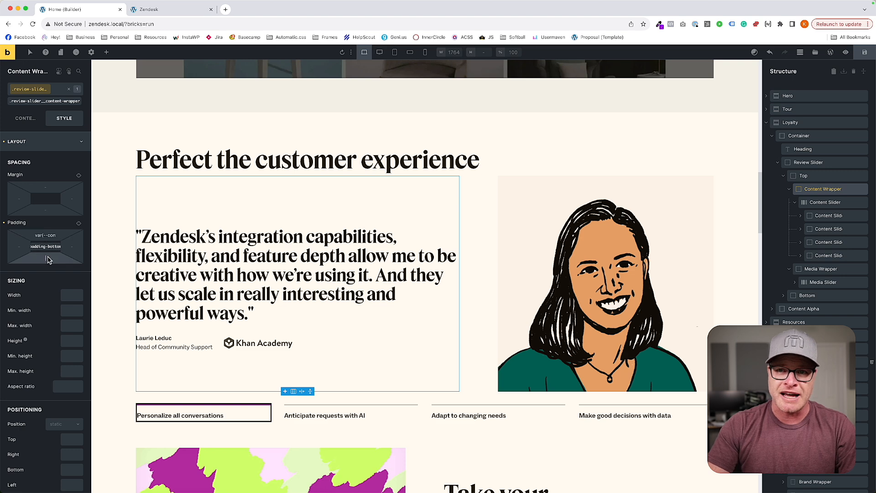
pyautogui.click(49, 259)
pyautogui.press('super+v')
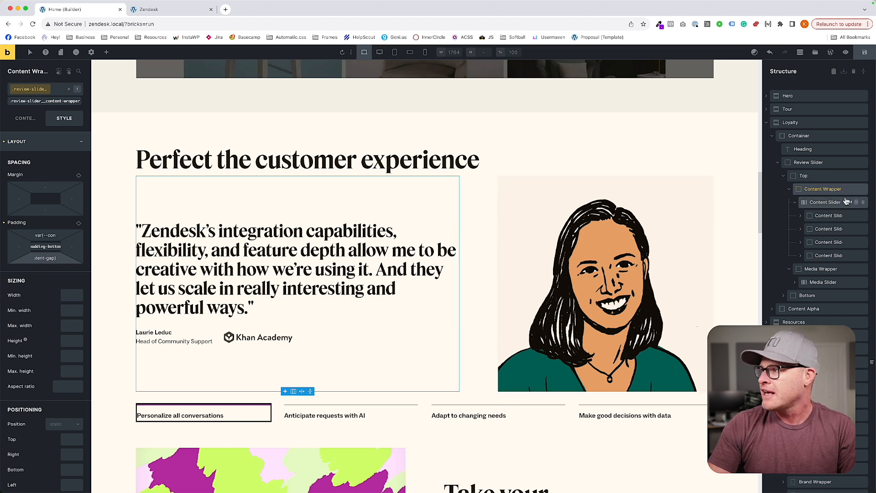
# Give the .review-slider__media-wrapper class the same var(--content-gap) top and bottom padding, and save the page.
pyautogui.click(827, 268)
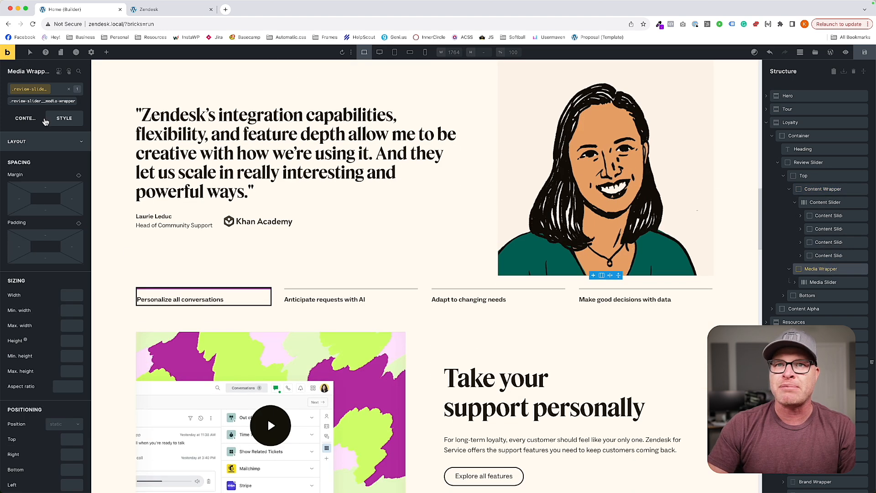
pyautogui.click(49, 236)
pyautogui.press('super+v')
pyautogui.click(49, 257)
pyautogui.press('super+v')
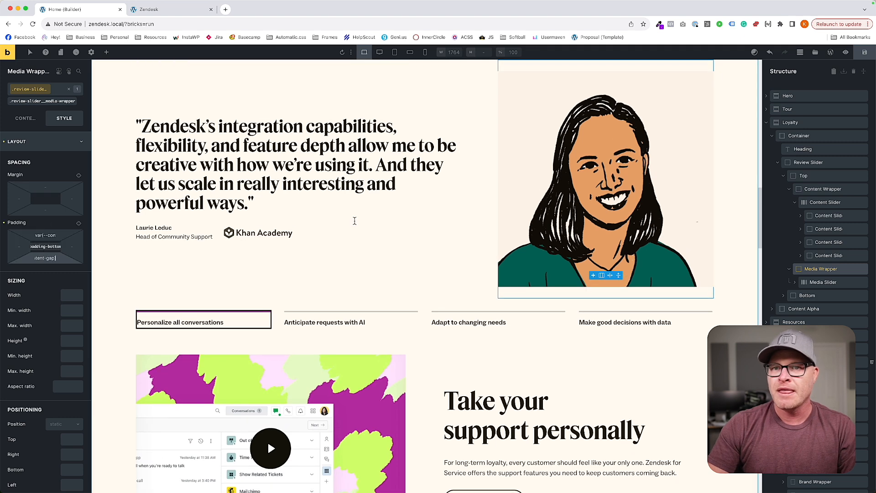
pyautogui.click(864, 53)
# Check the review slider's layout at the 1279 px canvas width and at the L (<= 991px) breakpoint.
pyautogui.click(379, 52)
pyautogui.scroll(3, 453, 211)
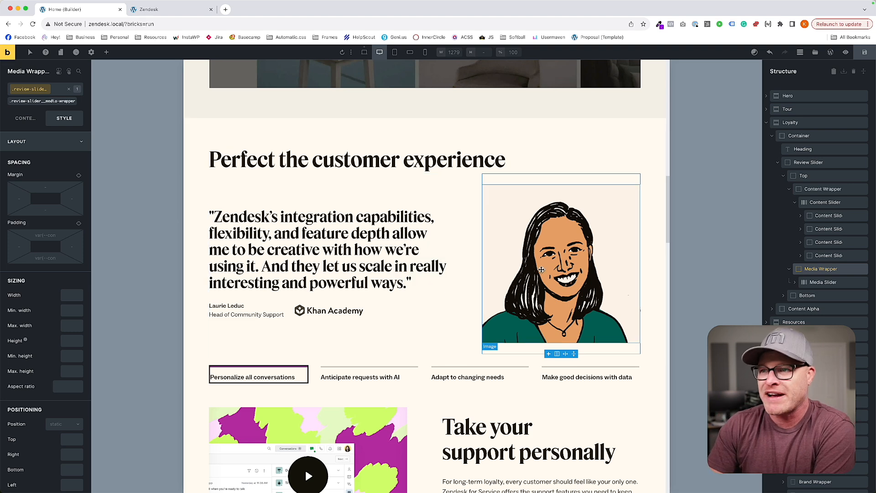
pyautogui.click(395, 52)
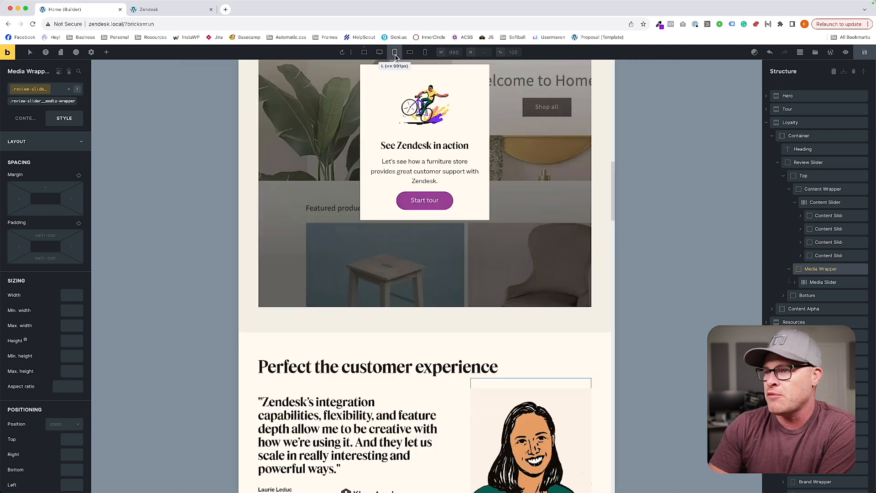
pyautogui.scroll(-3, 408, 185)
pyautogui.scroll(-1, 408, 184)
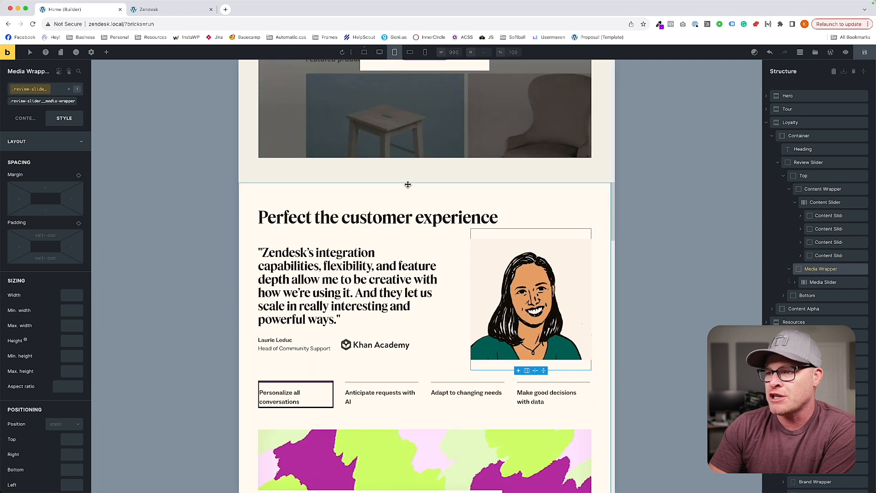
# Examine the whole home page, from the review slider to the footer and back to the hero, at the 1279 px canvas width.
pyautogui.click(379, 52)
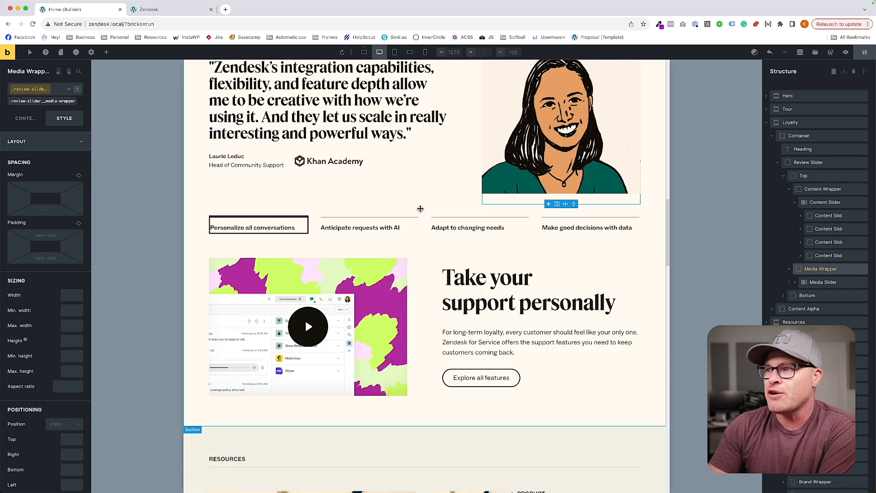
pyautogui.scroll(-2, 418, 210)
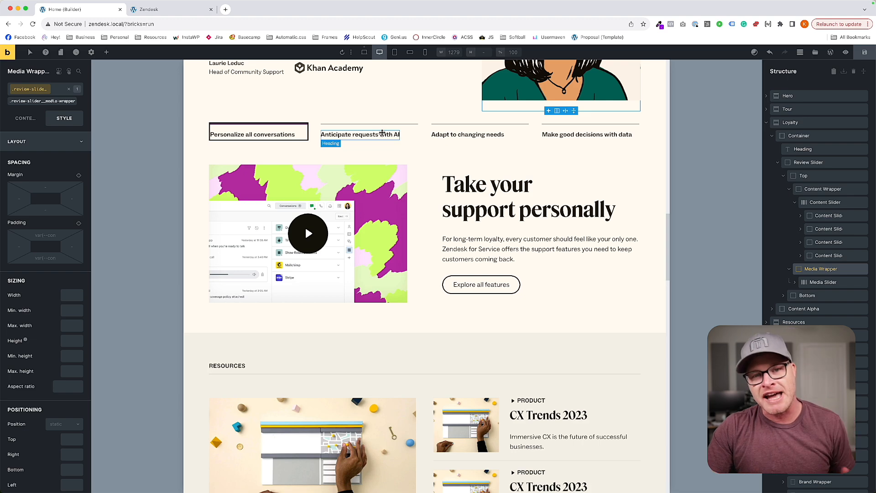
pyautogui.scroll(-2, 381, 145)
pyautogui.scroll(-5, 381, 145)
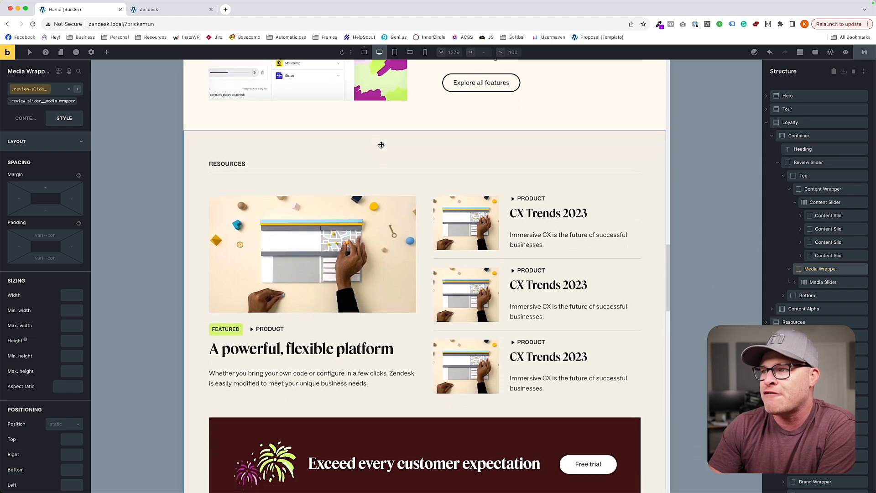
pyautogui.scroll(-8, 381, 146)
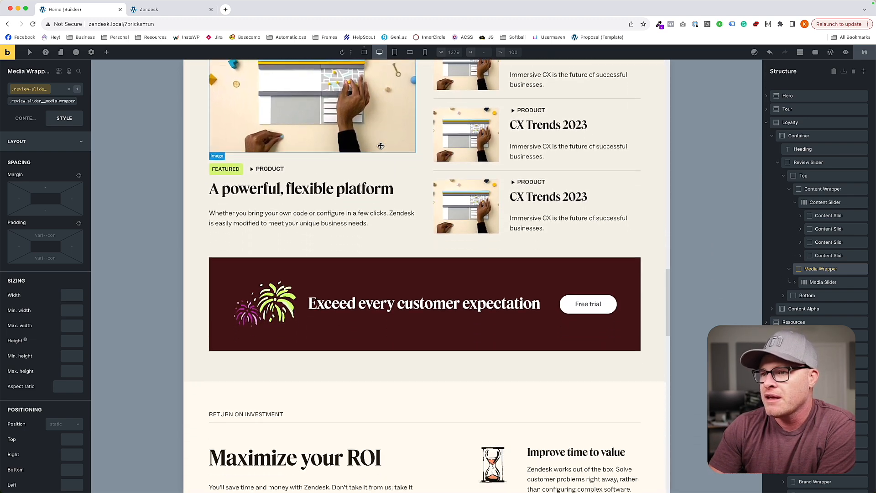
pyautogui.scroll(-7, 381, 145)
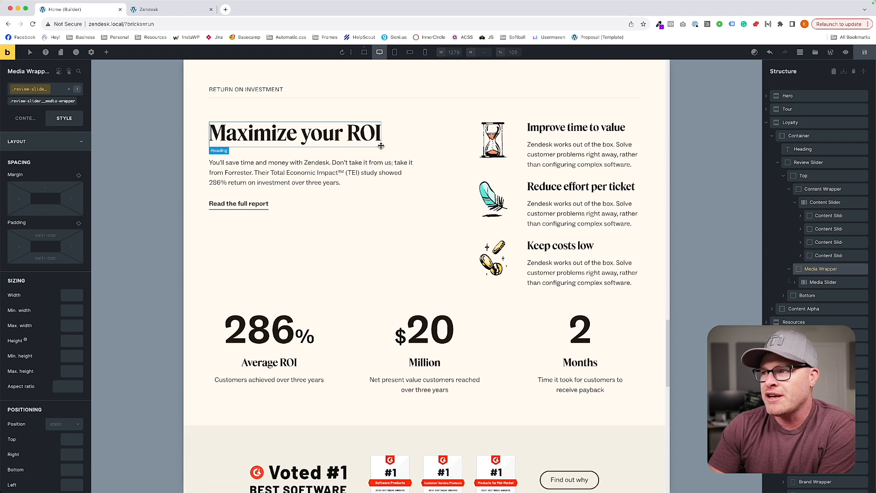
pyautogui.scroll(-7, 381, 145)
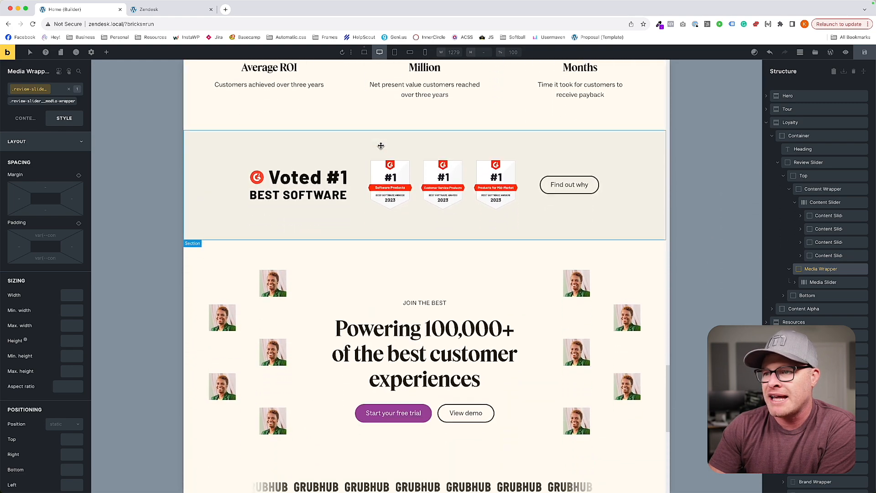
pyautogui.scroll(-1, 381, 145)
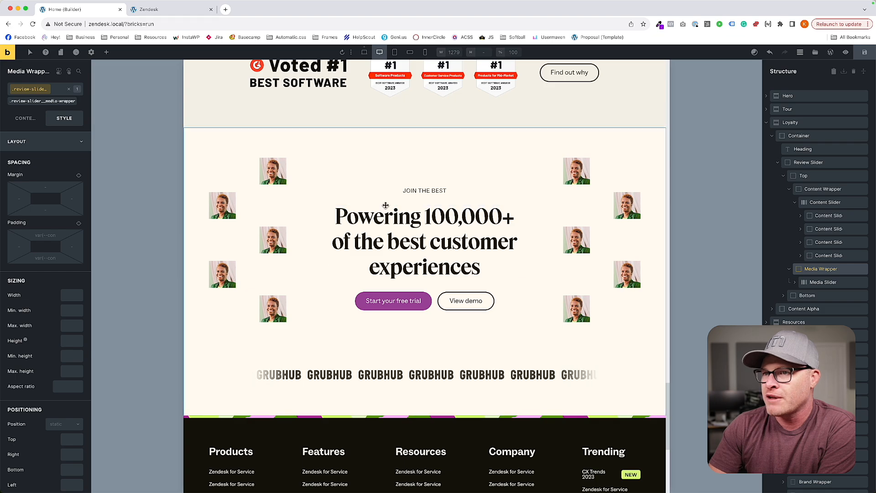
pyautogui.scroll(-3, 488, 230)
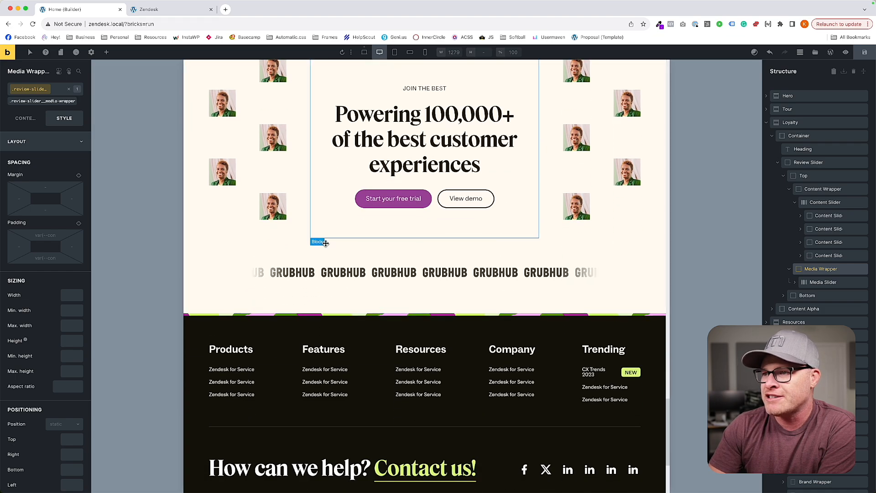
pyautogui.scroll(-4, 470, 196)
pyautogui.scroll(20, 491, 189)
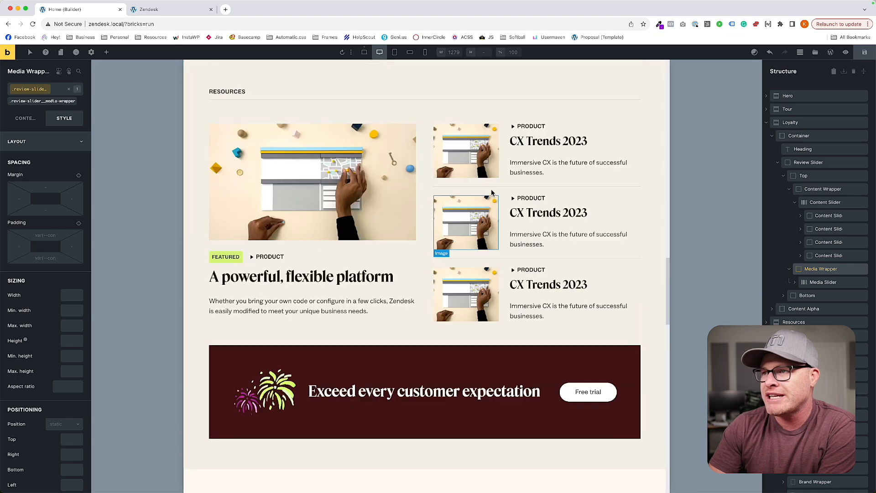
pyautogui.scroll(5, 491, 191)
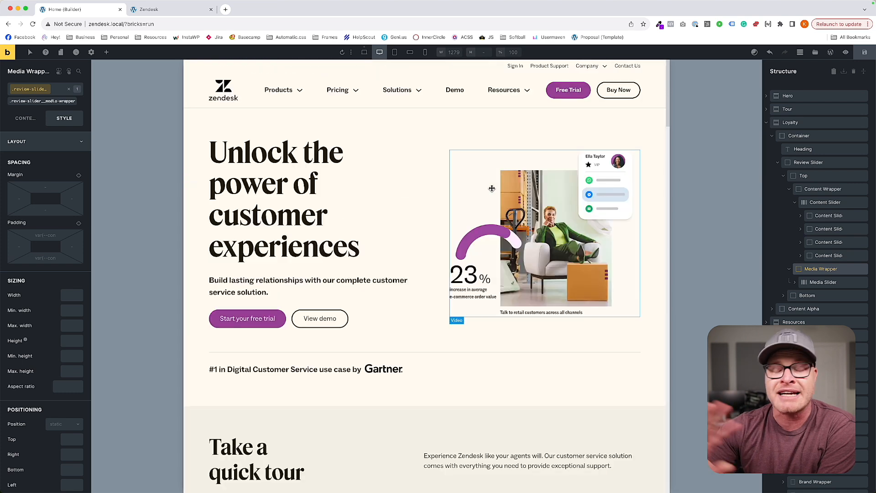
# Examine the header, hero and start of the tour section at the L (<= 991px) breakpoint.
pyautogui.click(395, 52)
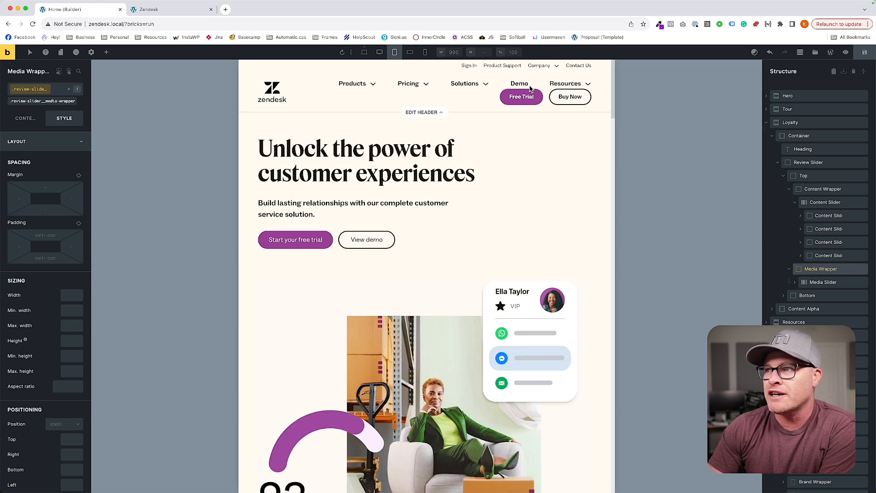
pyautogui.moveTo(477, 87)
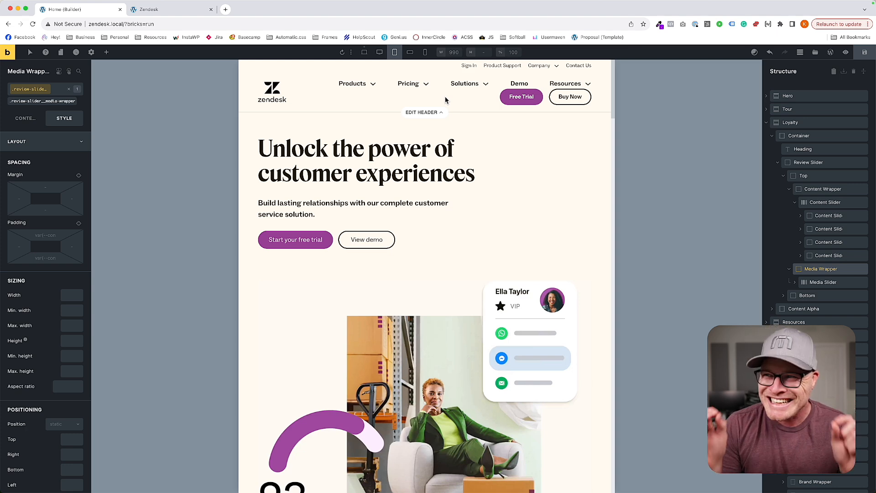
pyautogui.moveTo(434, 108)
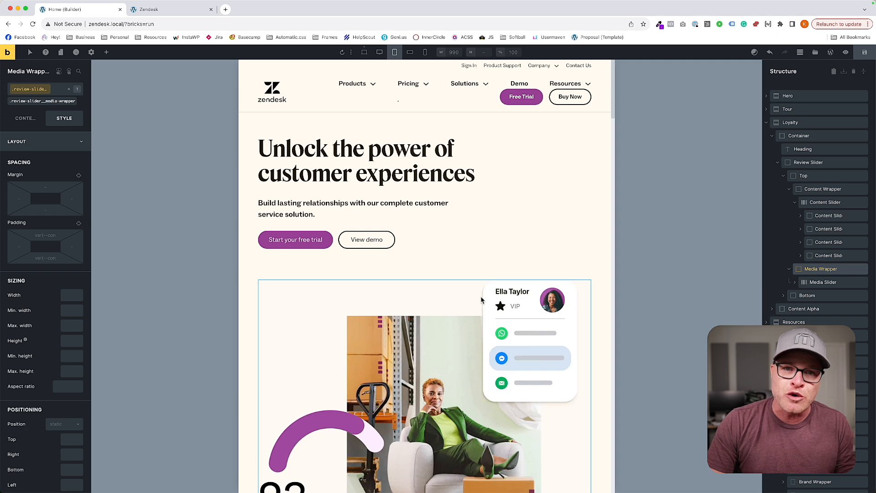
pyautogui.scroll(-1, 484, 274)
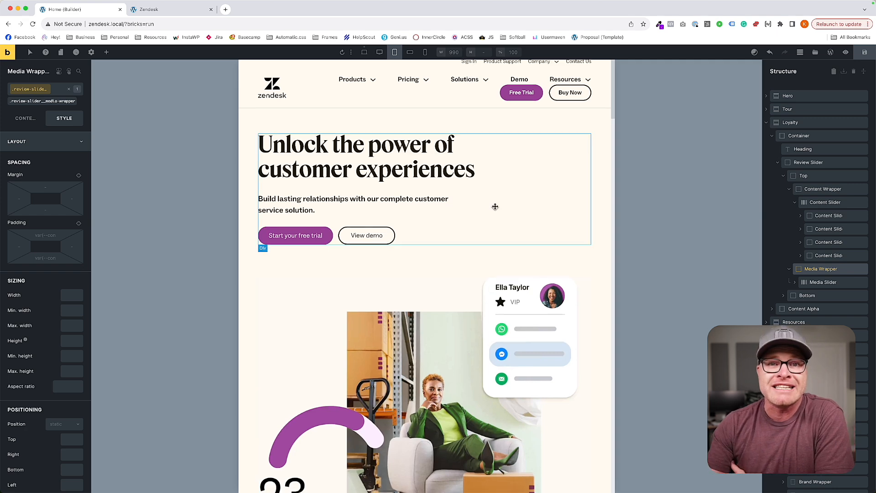
pyautogui.scroll(1, 463, 215)
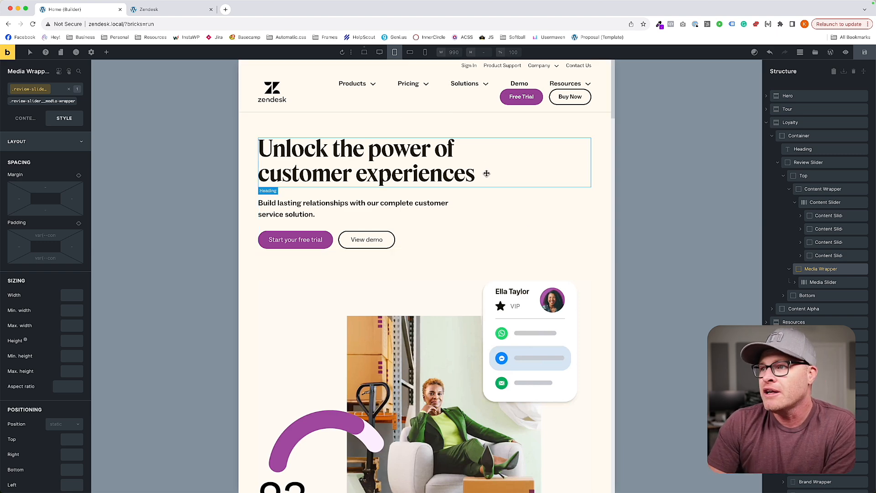
pyautogui.scroll(-5, 505, 215)
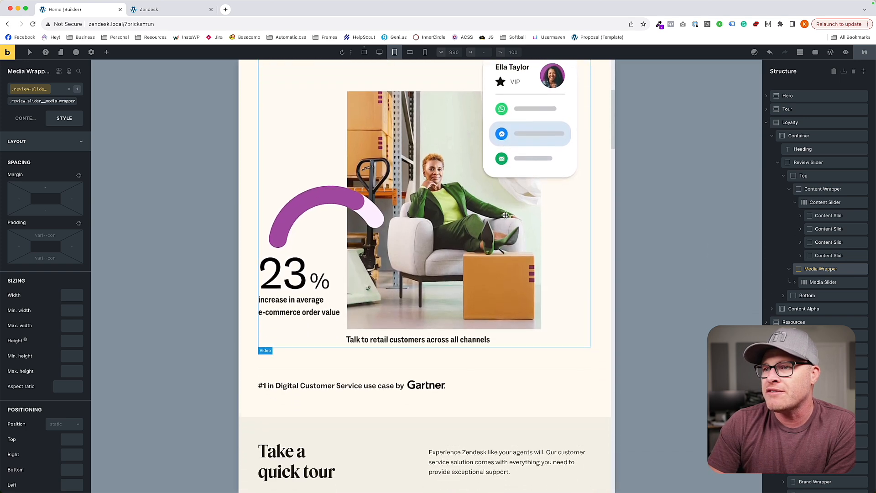
pyautogui.scroll(-3, 505, 215)
pyautogui.scroll(7, 505, 215)
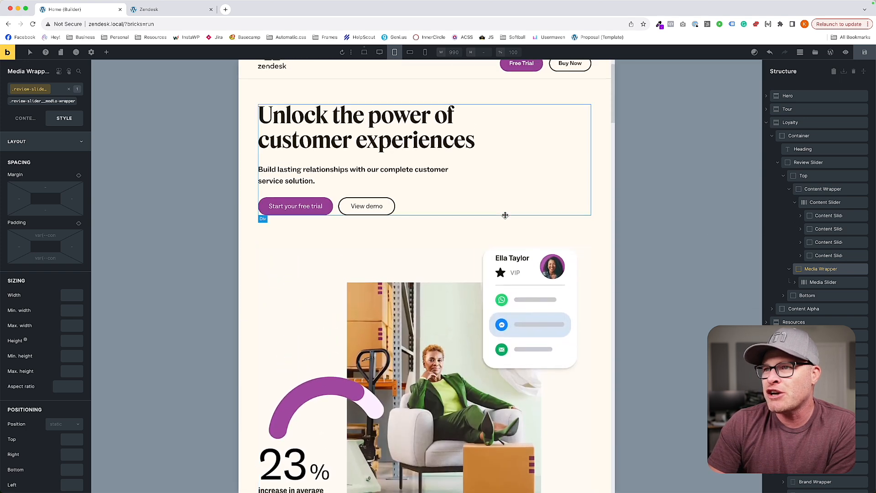
pyautogui.scroll(2, 506, 215)
# Center the cross axis alignment of the hero's .fr-hero-alpha__content class at the L (<= 991px) breakpoint.
pyautogui.click(505, 215)
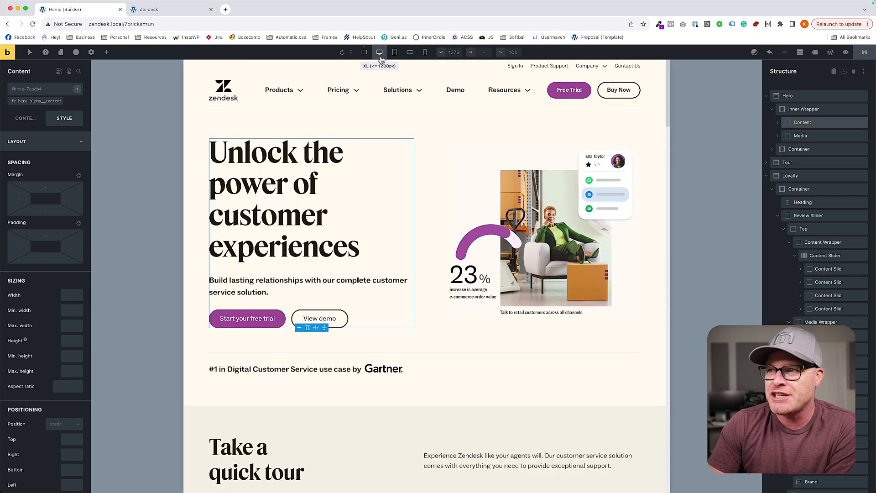
pyautogui.click(380, 53)
pyautogui.click(400, 57)
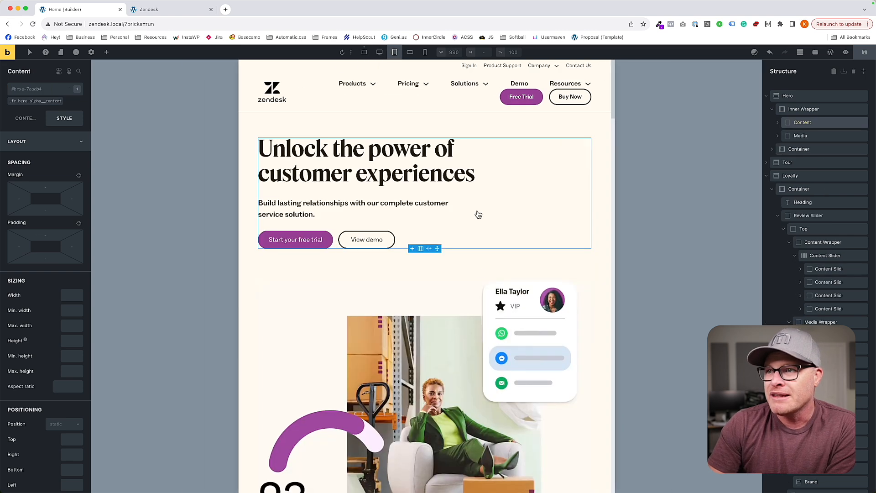
pyautogui.click(25, 118)
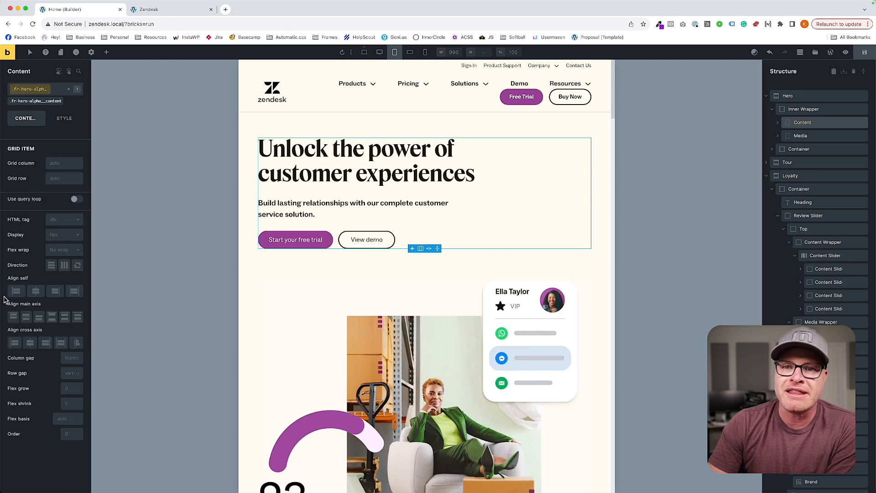
pyautogui.click(31, 344)
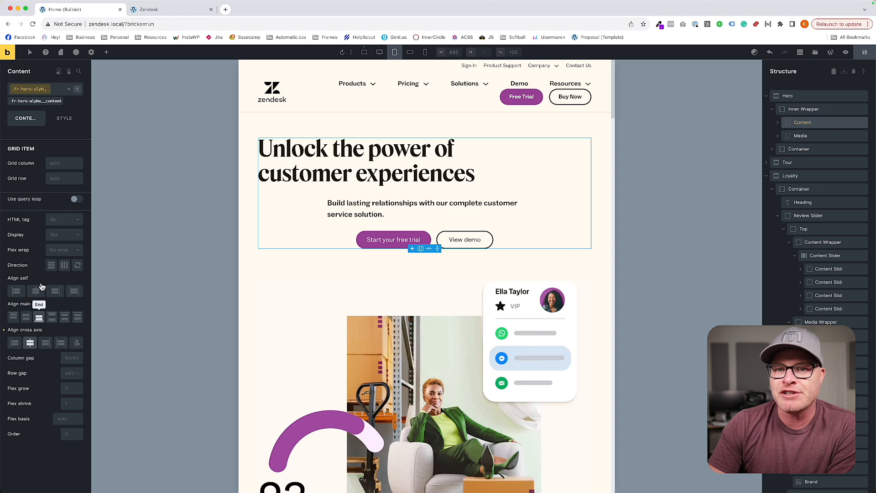
# Set the text alignment of the .fr-hero-alpha__content class to center.
pyautogui.click(62, 119)
pyautogui.click(46, 142)
pyautogui.click(46, 161)
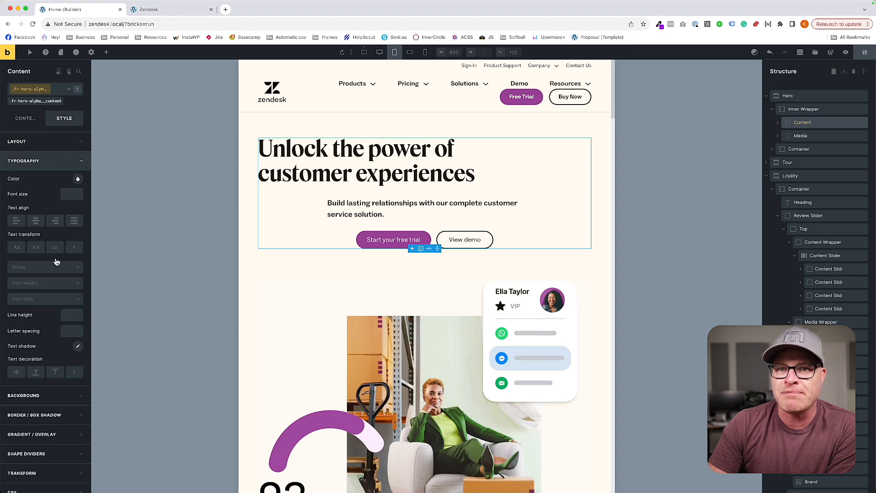
pyautogui.click(36, 221)
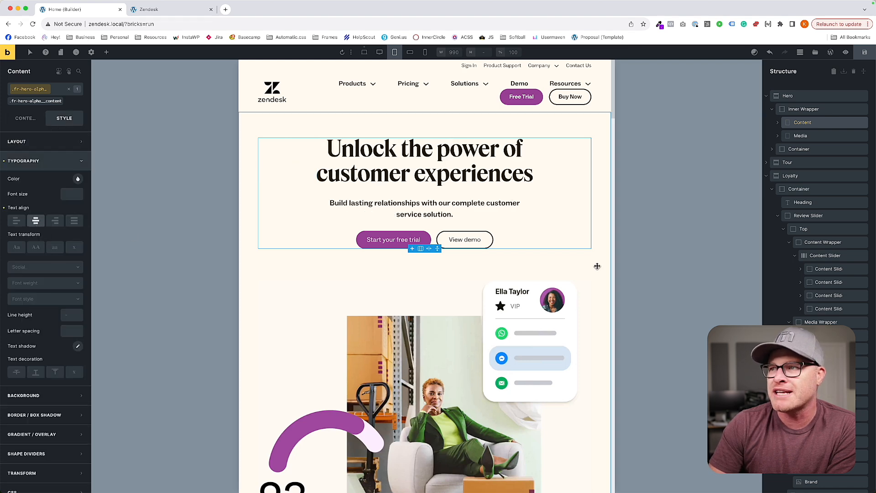
# Center the text and the main axis alignment of the .hero__bottom class on the container with the Gartner line.
pyautogui.scroll(-5, 482, 265)
pyautogui.scroll(4, 481, 266)
pyautogui.scroll(-6, 480, 265)
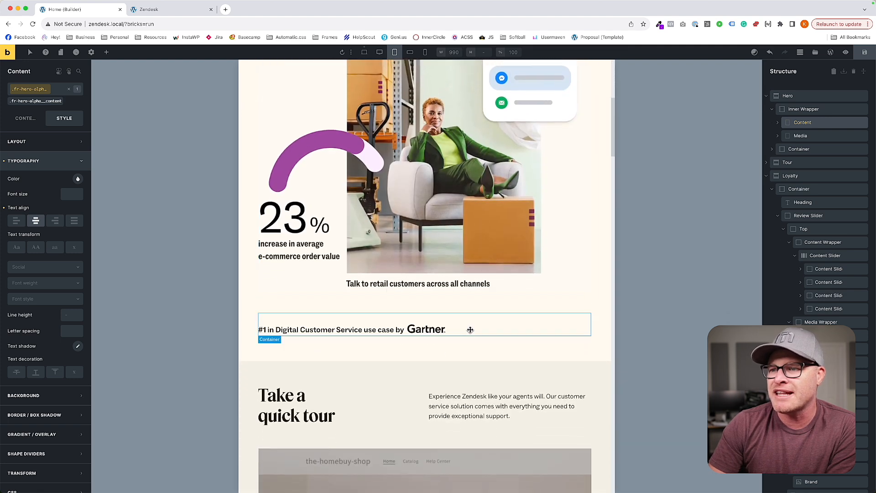
pyautogui.click(479, 323)
pyautogui.click(24, 100)
pyautogui.click(40, 222)
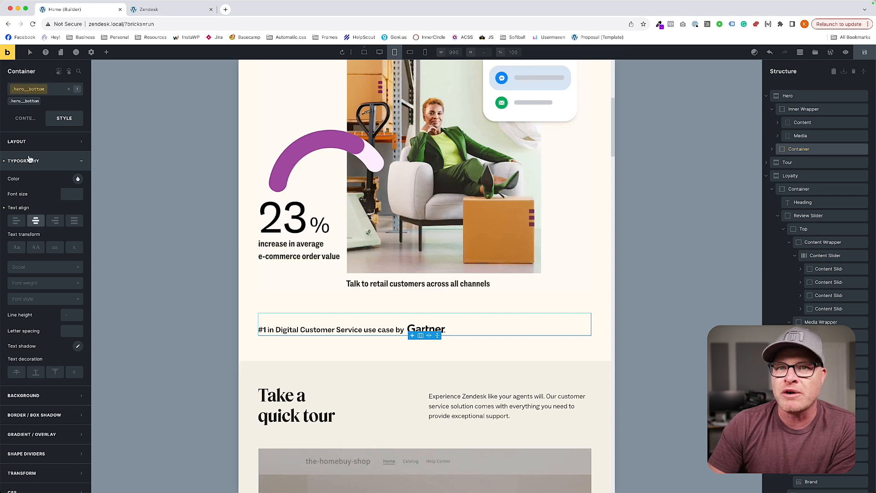
pyautogui.click(25, 118)
pyautogui.click(31, 283)
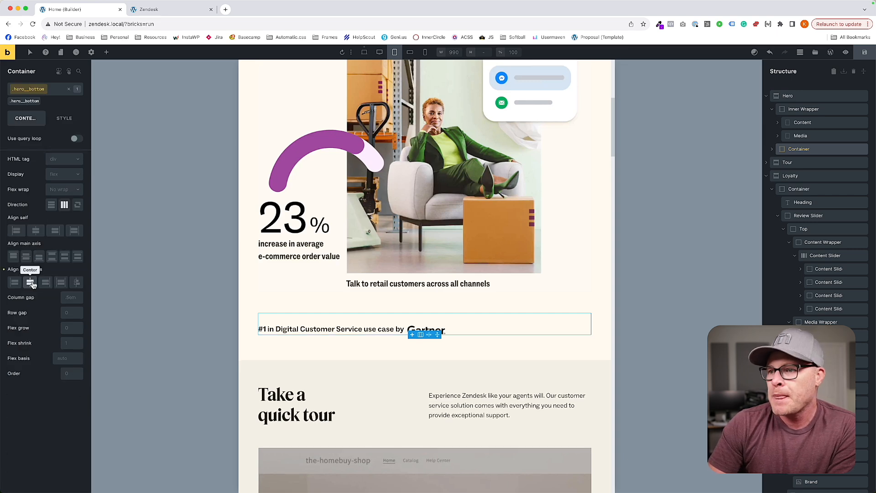
pyautogui.click(26, 257)
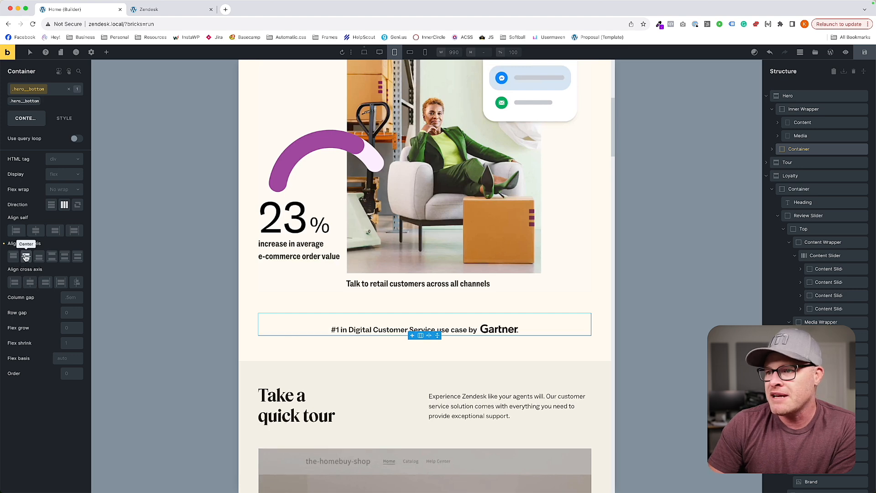
# Set the minimum height of the Tour CTA container to 600 at the L breakpoint.
pyautogui.scroll(-4, 488, 348)
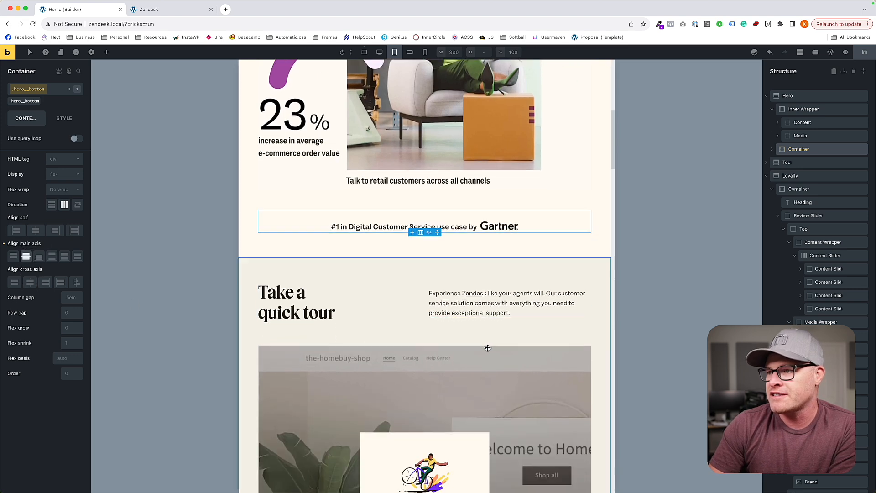
pyautogui.scroll(-10, 488, 348)
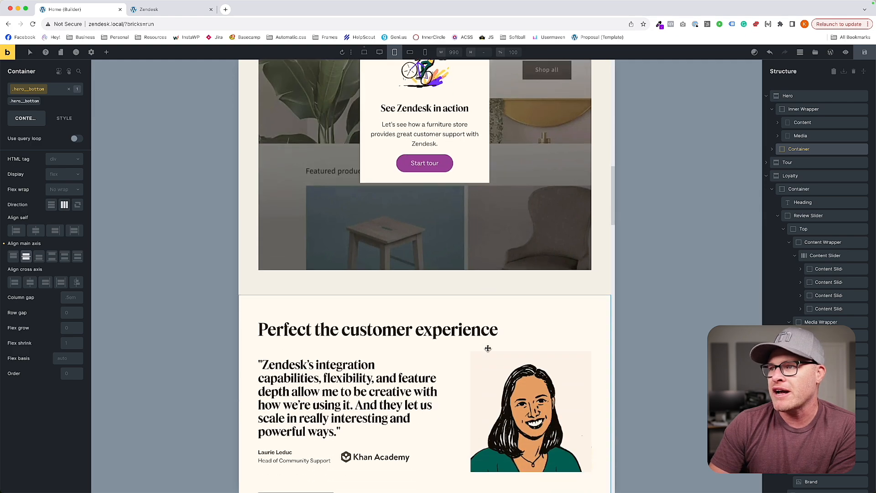
pyautogui.scroll(-2, 488, 348)
pyautogui.scroll(8, 487, 348)
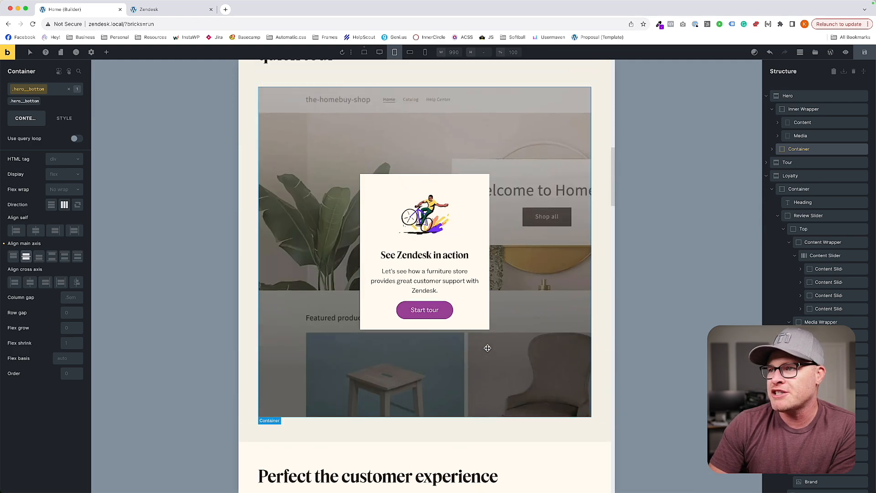
pyautogui.click(452, 156)
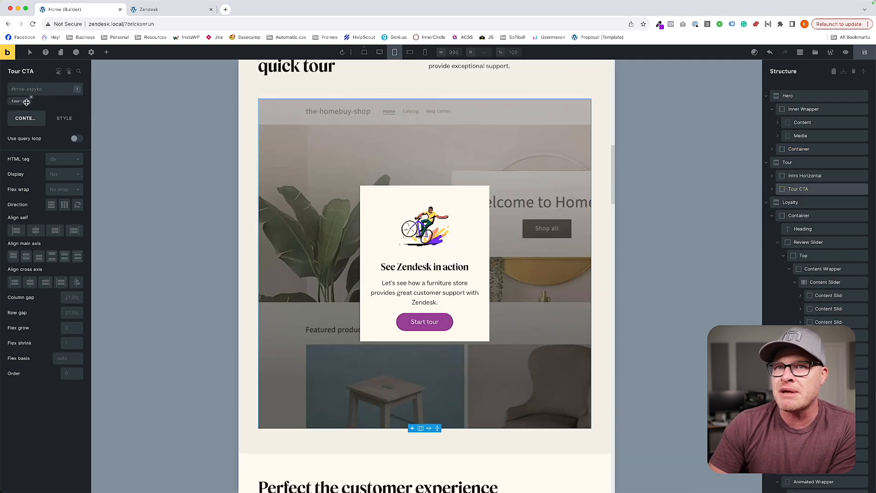
pyautogui.click(64, 118)
pyautogui.click(52, 139)
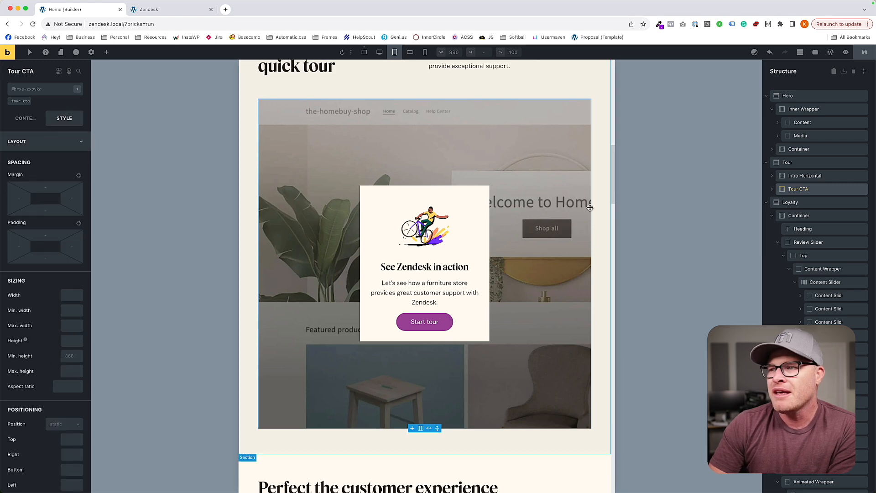
pyautogui.click(78, 357)
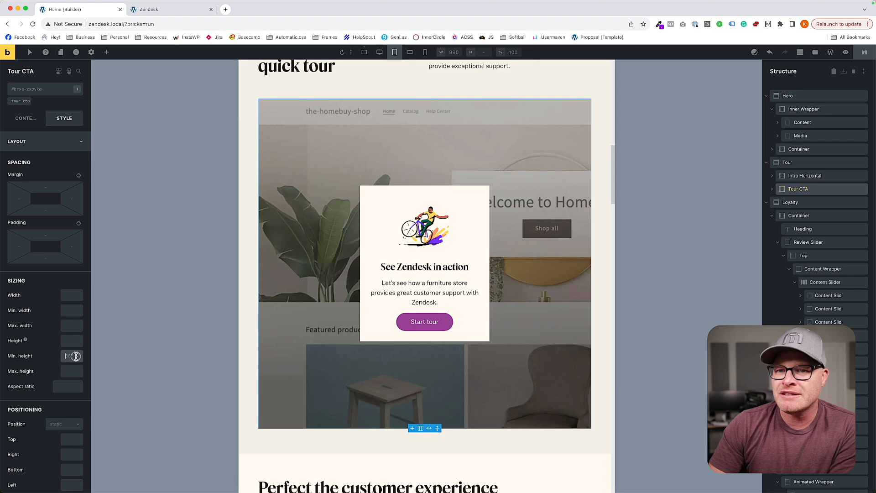
pyautogui.write('600')
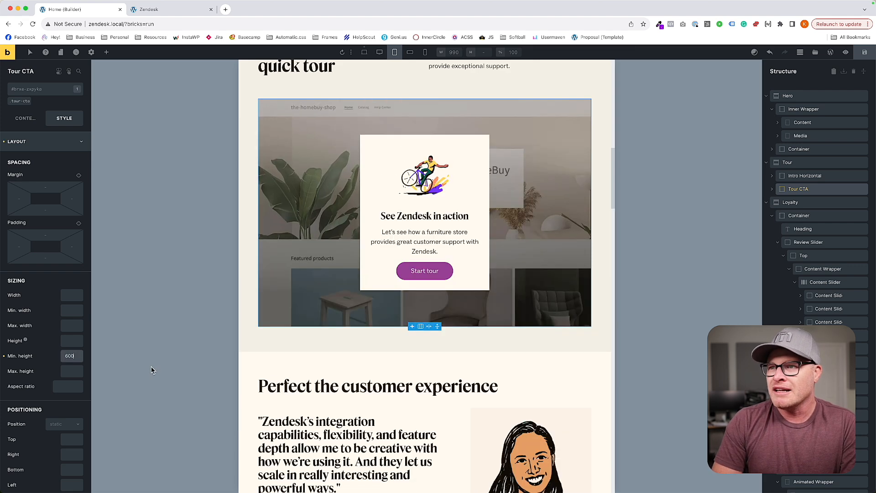
pyautogui.scroll(2, 198, 363)
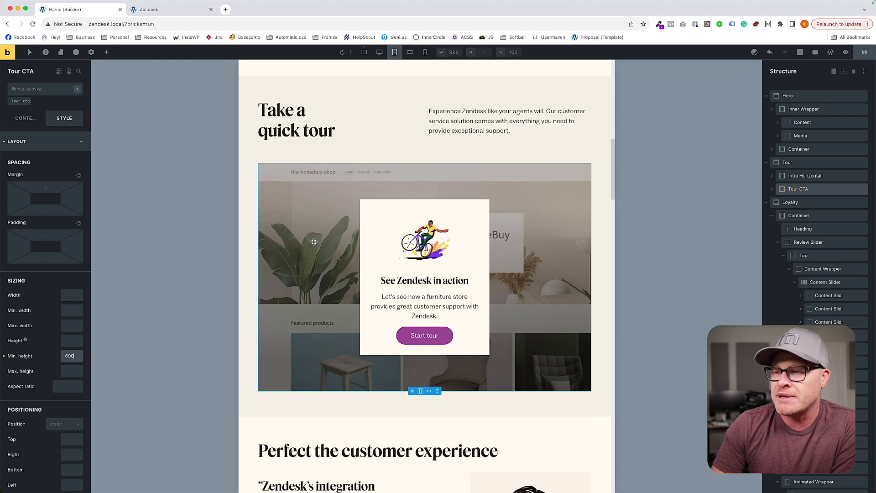
# Open zendesk.com in a new browser tab and find its "Perfect the customer experience" section for comparison.
pyautogui.scroll(-10, 314, 242)
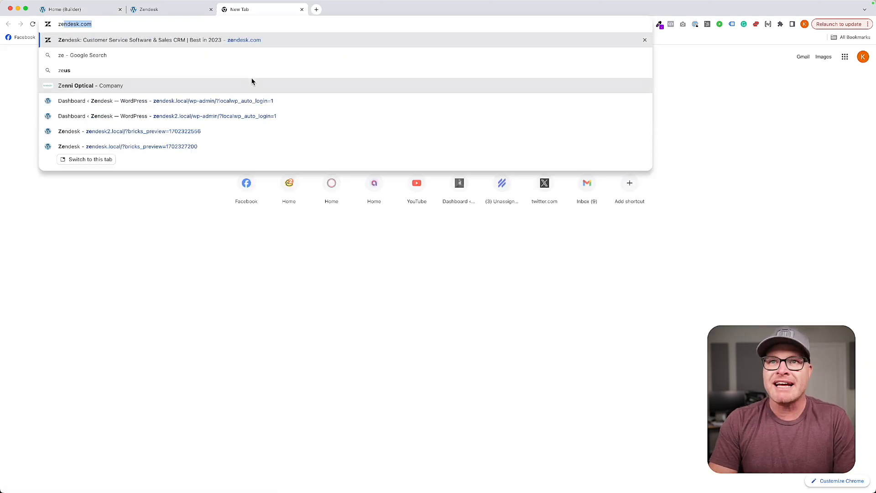
pyautogui.press('Return')
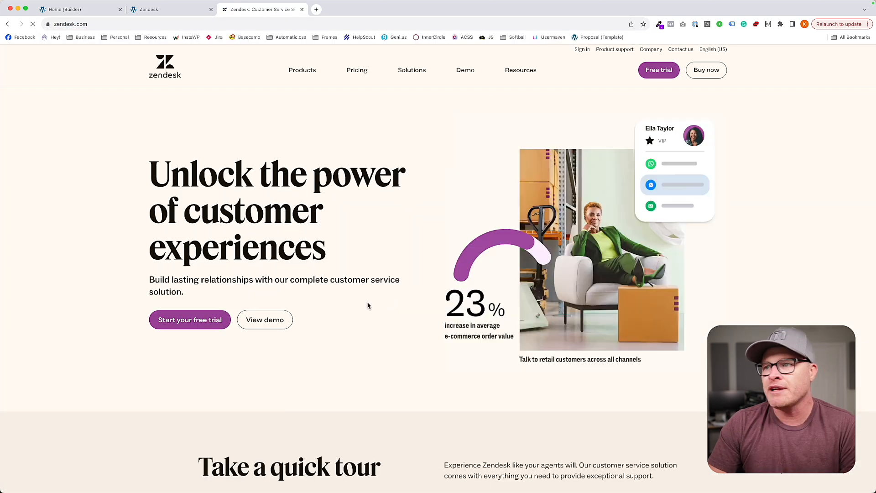
pyautogui.scroll(-15, 369, 305)
pyautogui.scroll(-2, 366, 302)
# Examine the live Zendesk page at different widths in the developer tools' responsive mode, then return to the Home builder tab.
pyautogui.press('super+alt+i')
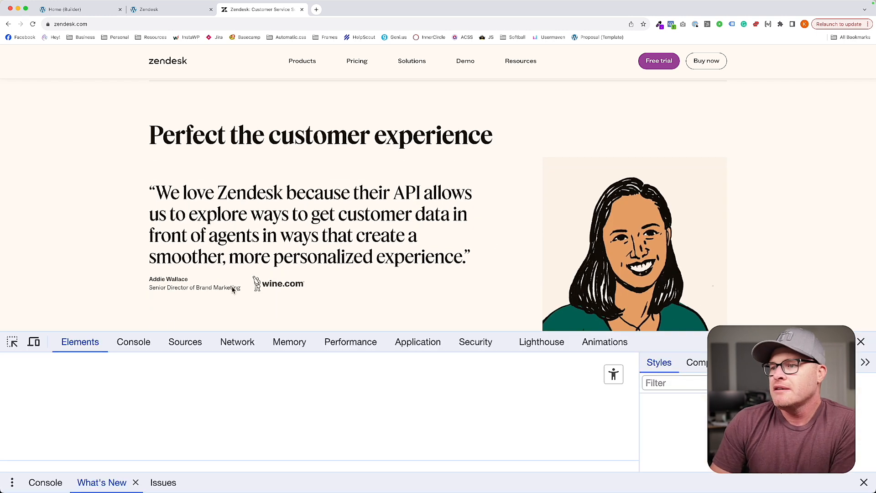
pyautogui.press('super+shift+m')
pyautogui.moveTo(566, 206); pyautogui.dragTo(644, 205)
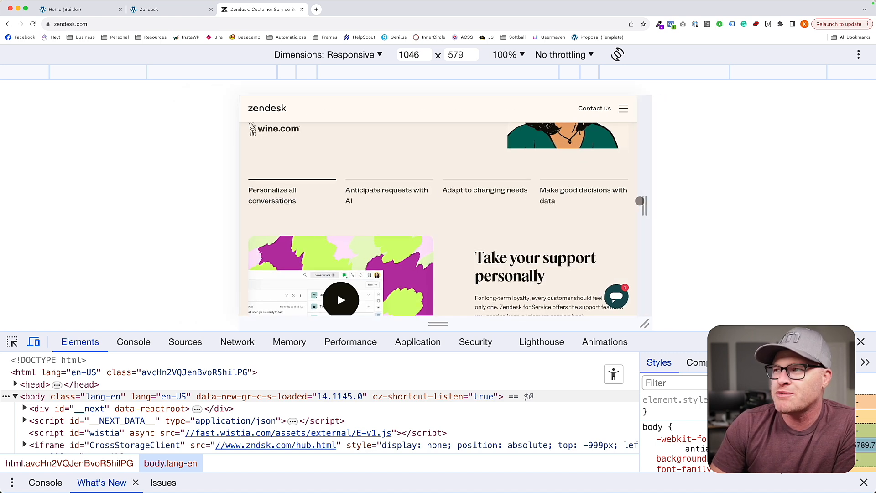
pyautogui.moveTo(644, 203); pyautogui.dragTo(782, 200)
pyautogui.scroll(-5, 543, 199)
pyautogui.scroll(-1, 543, 199)
pyautogui.click(149, 9)
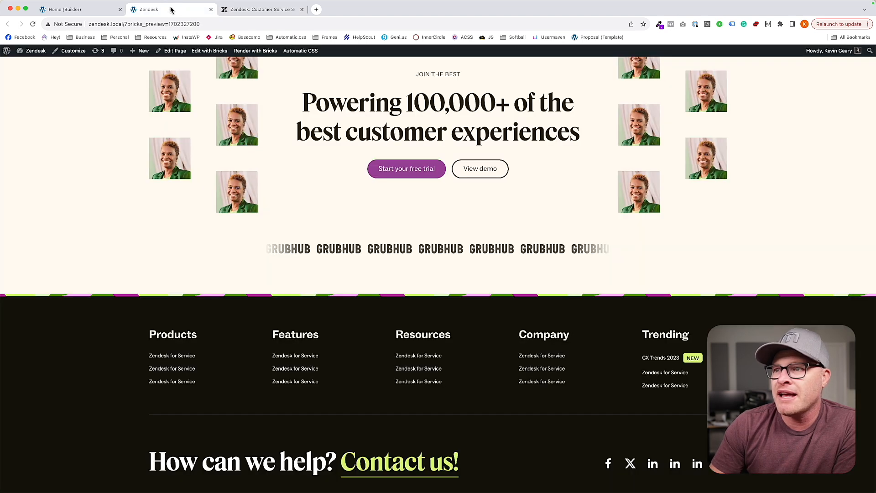
pyautogui.click(65, 10)
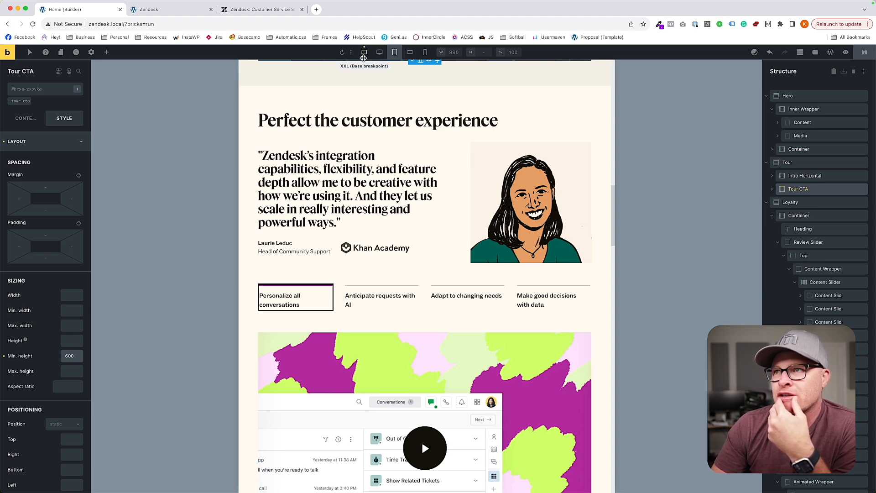
# Check the page at the next smaller breakpoint, then return to the Tour CTA at the L breakpoint.
pyautogui.click(410, 52)
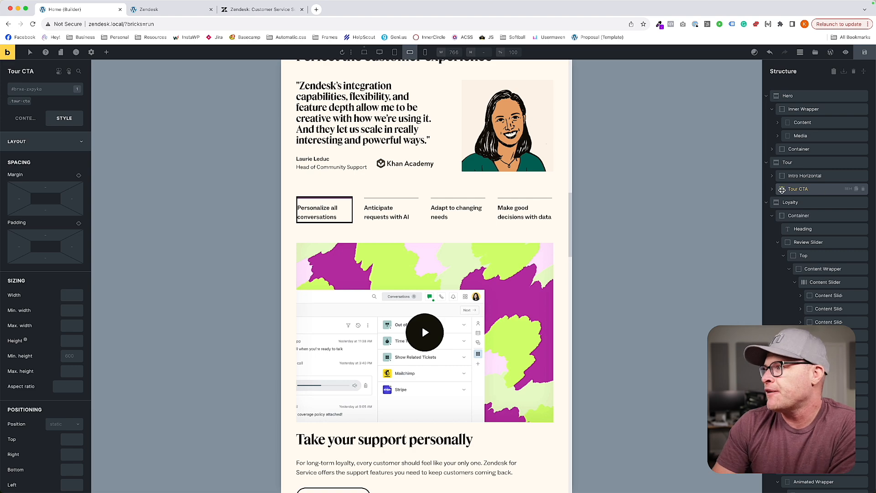
pyautogui.click(786, 189)
pyautogui.click(395, 52)
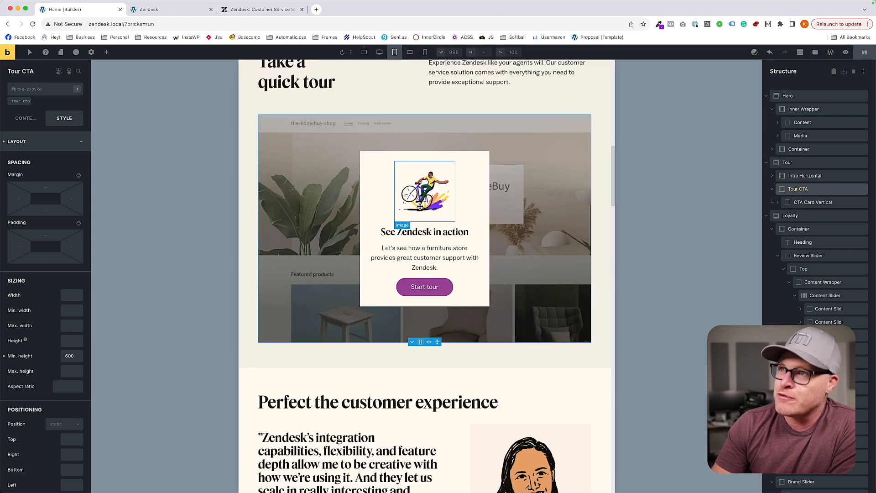
# Replace the space between "all" and "conversations" in the review slider's first nav heading with &nbsp;.
pyautogui.scroll(-8, 419, 195)
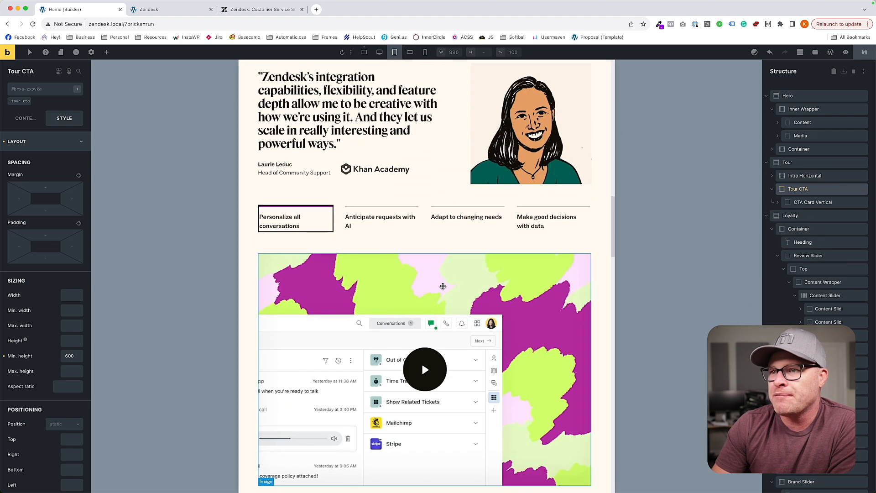
pyautogui.click(348, 225)
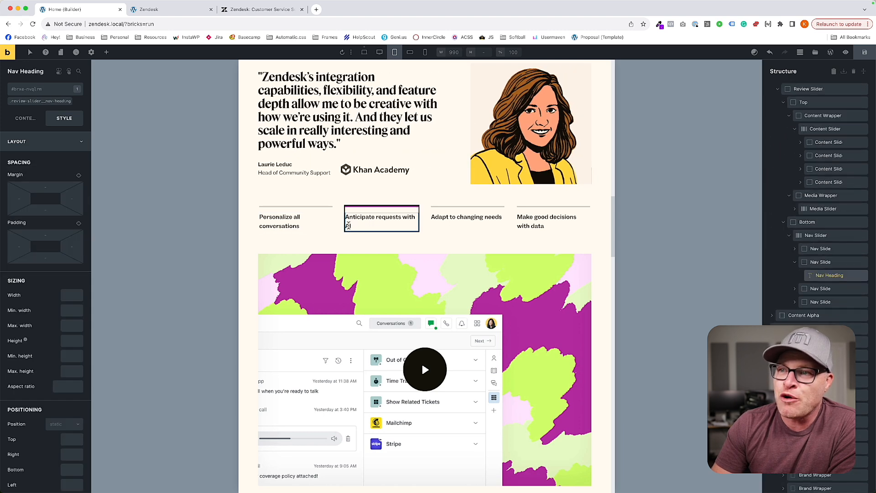
pyautogui.click(25, 118)
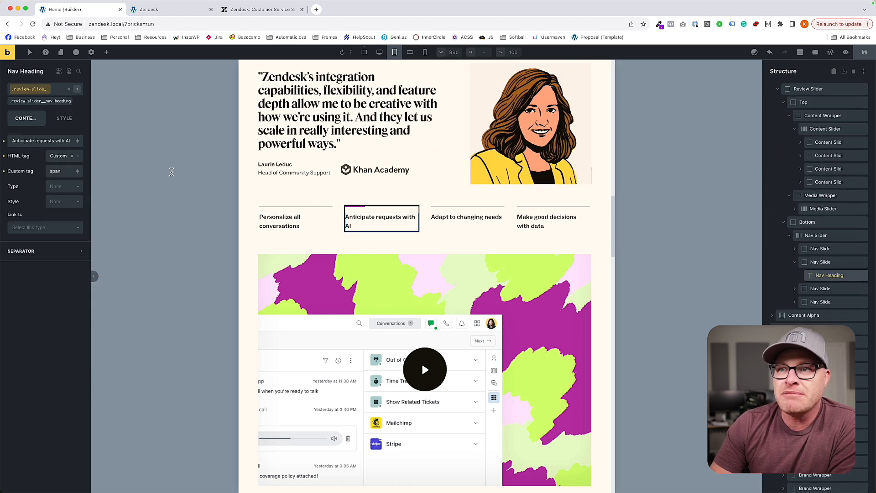
pyautogui.click(301, 220)
pyautogui.click(46, 101)
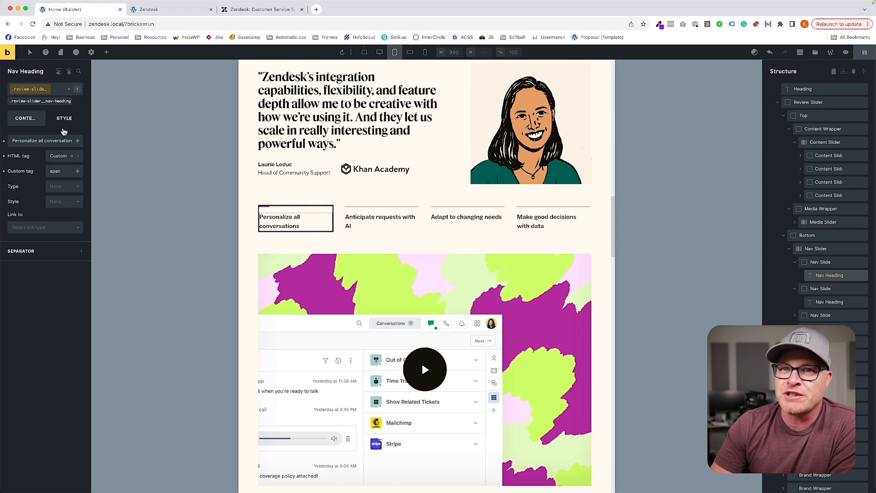
pyautogui.click(80, 139)
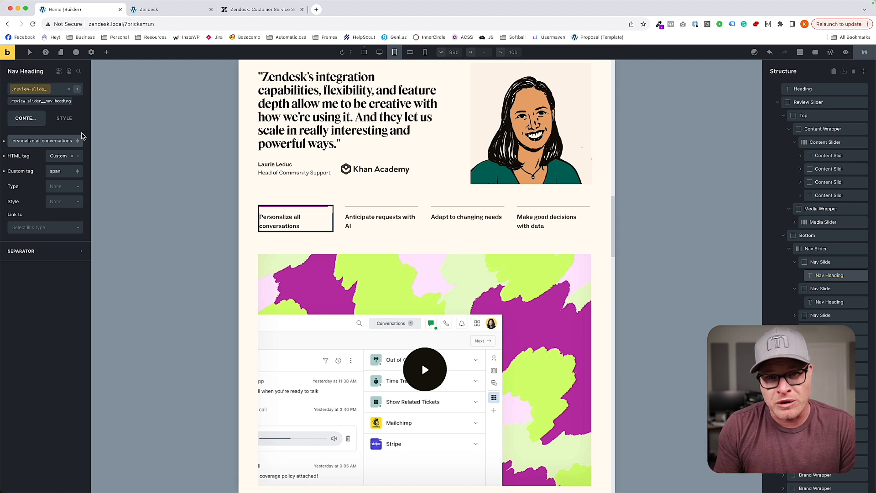
pyautogui.press('BackSpace')
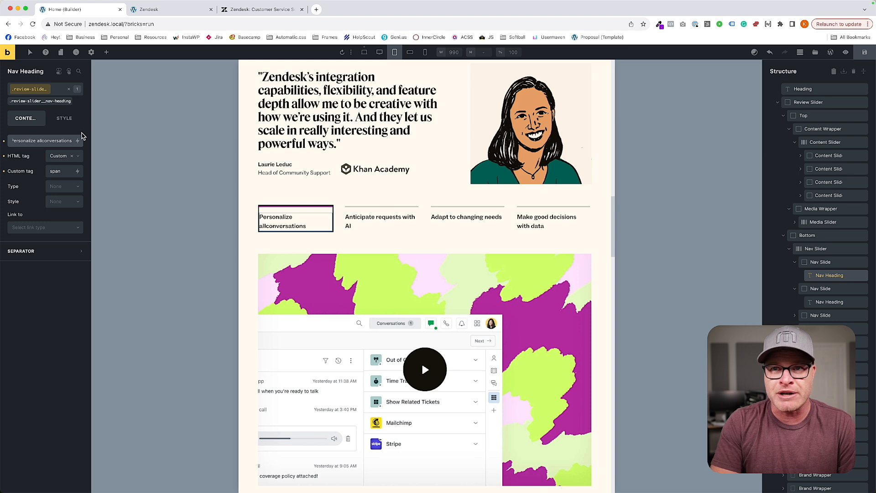
pyautogui.write('&nbsp;')
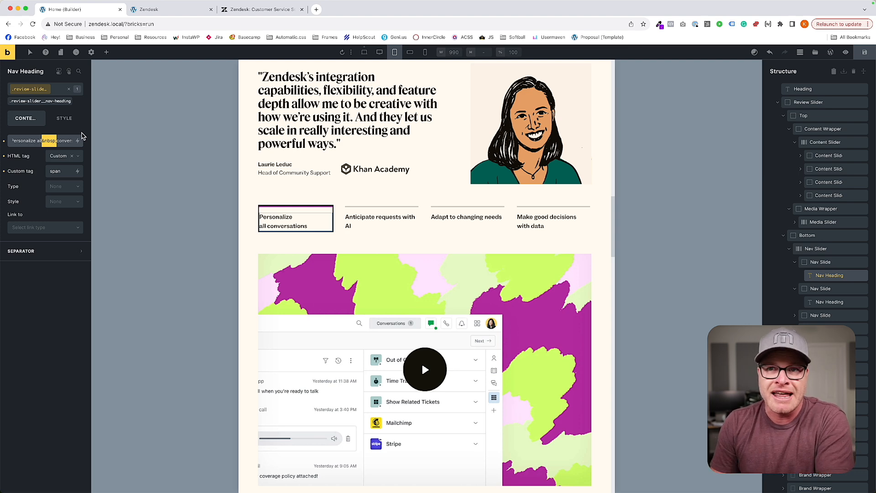
# Replace the space between "with" and "AI" in the second nav heading with &nbsp;.
pyautogui.click(385, 221)
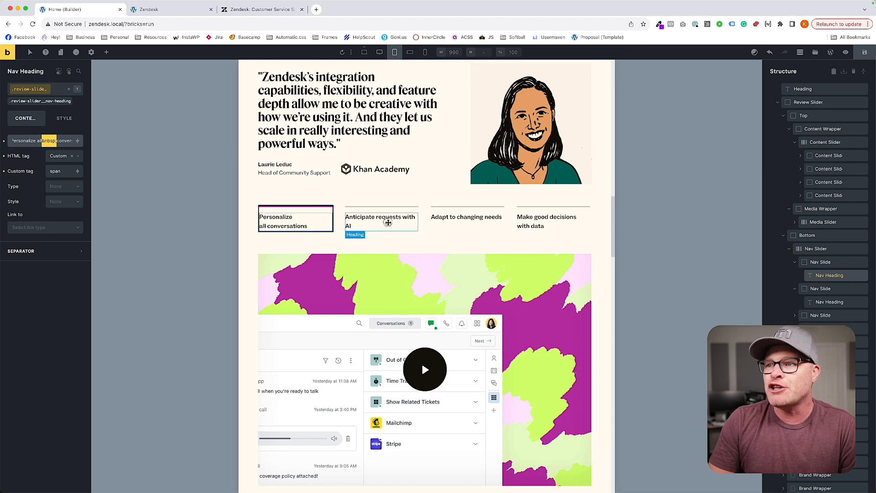
pyautogui.click(64, 140)
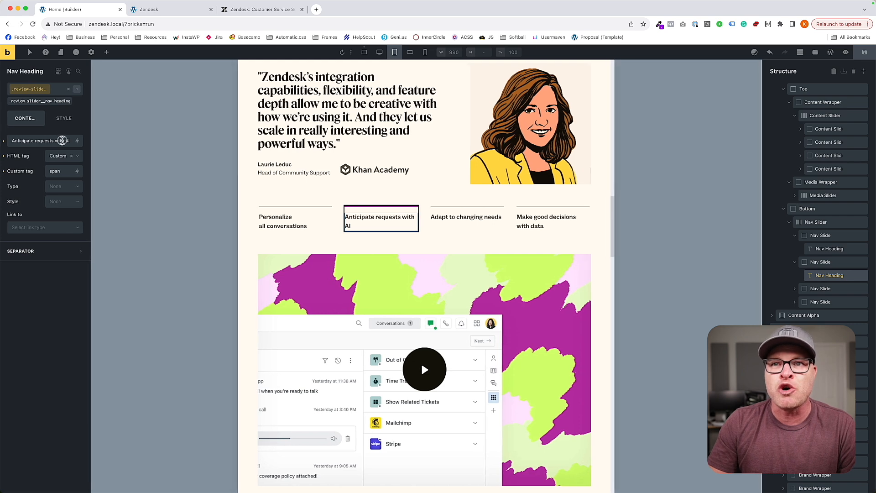
pyautogui.press('BackSpace')
pyautogui.write('&nbsp;')
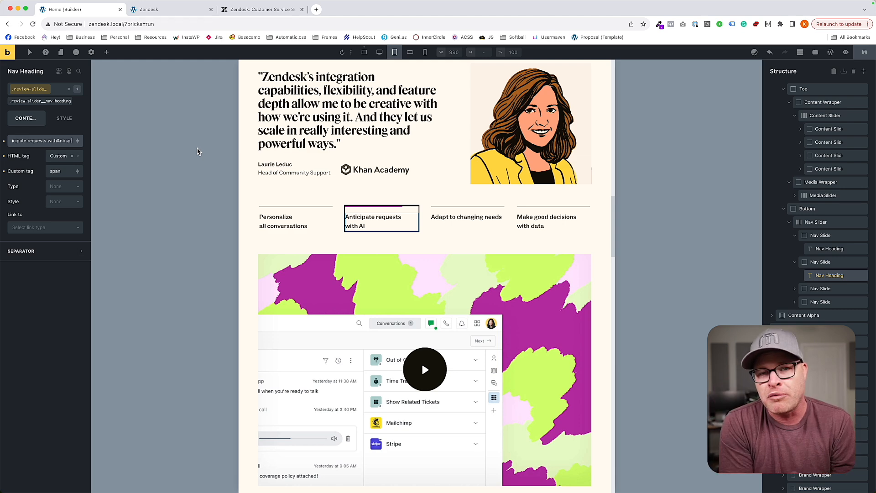
# Put &nbsp; between "changing" and "needs" in the third nav heading and between "with" and "data" in the fourth.
pyautogui.click(466, 217)
pyautogui.click(53, 140)
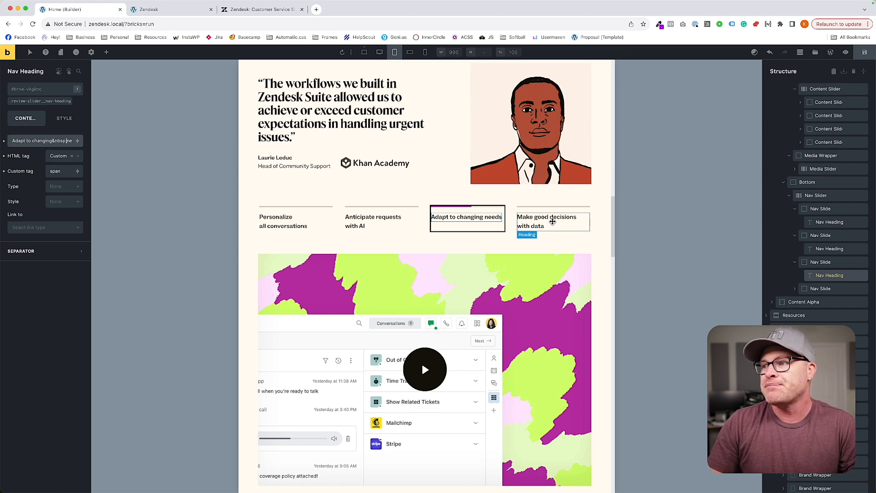
pyautogui.click(554, 221)
pyautogui.click(64, 140)
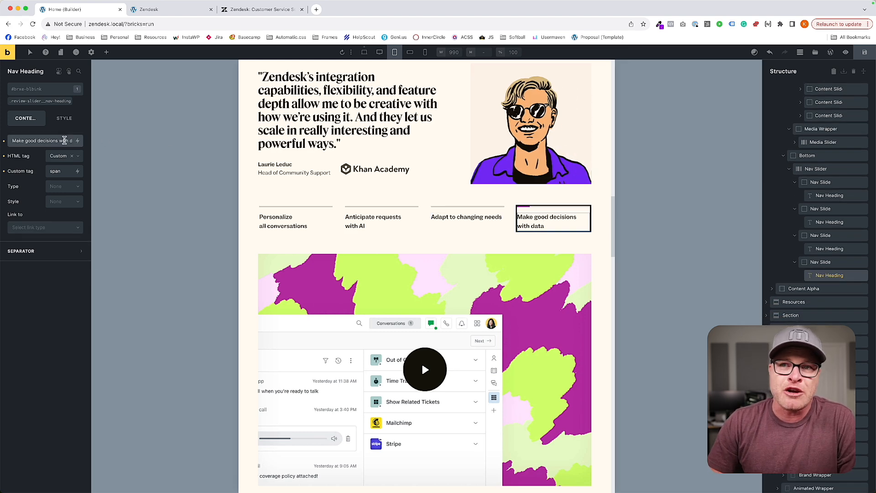
pyautogui.press('BackSpace')
pyautogui.write('&nbsp;')
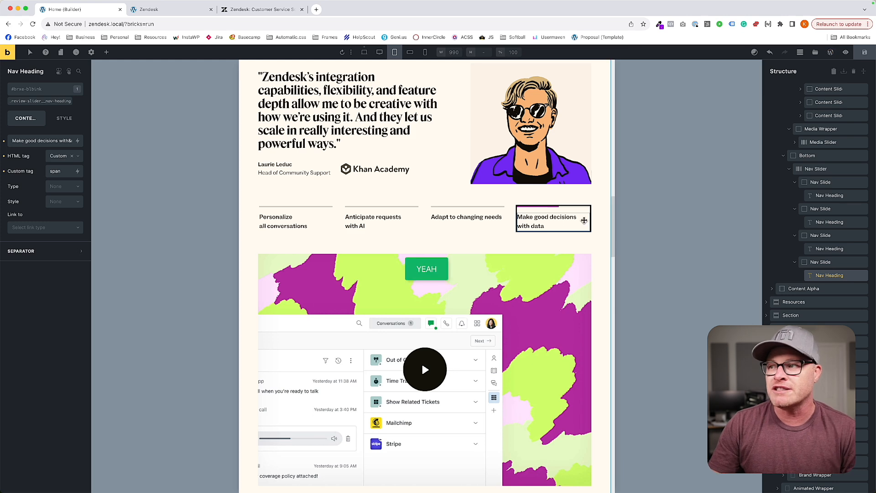
# Set the line height of the .review-slider__nav-heading class to 1.2 and save the page.
pyautogui.click(48, 101)
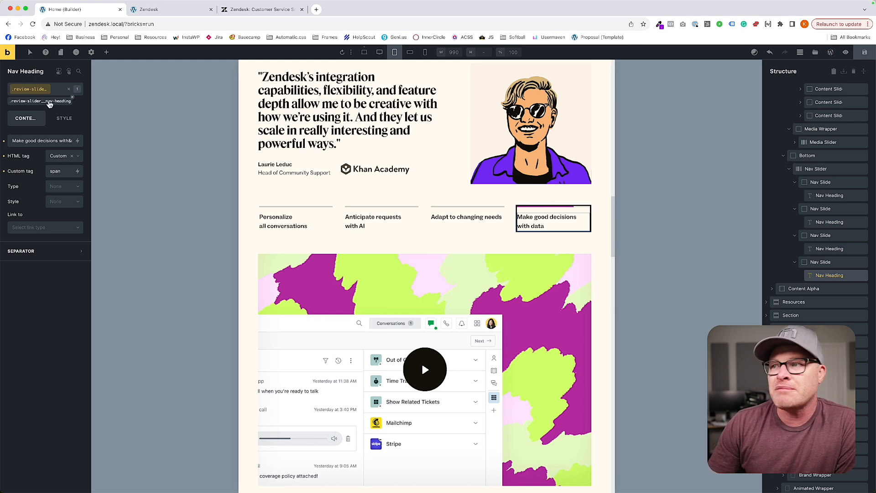
pyautogui.click(64, 120)
pyautogui.click(47, 145)
pyautogui.click(48, 163)
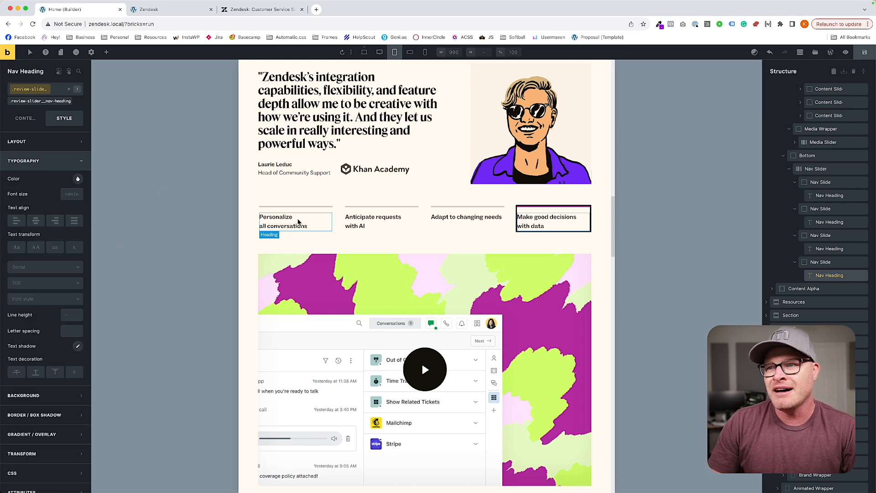
pyautogui.click(73, 315)
pyautogui.write('1')
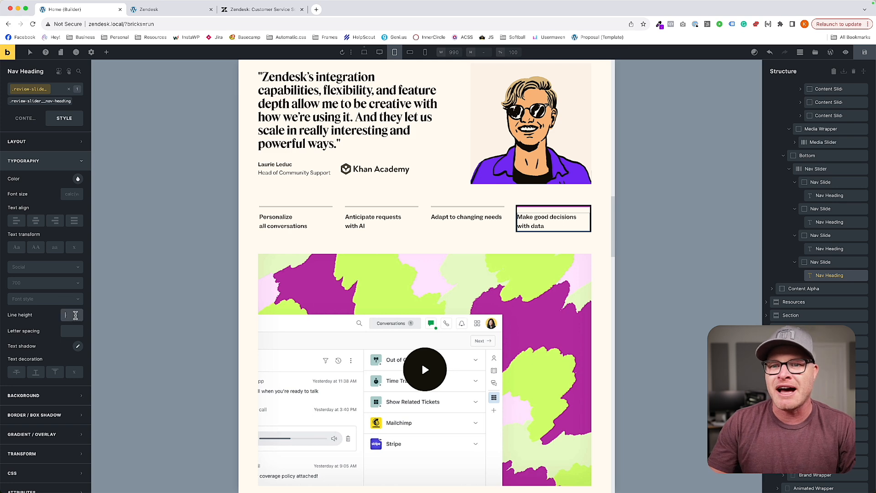
pyautogui.write('.2')
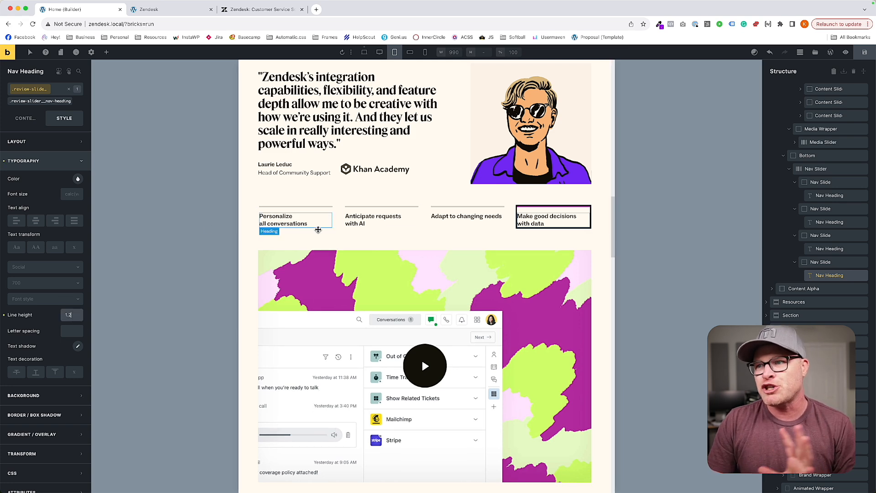
pyautogui.click(861, 56)
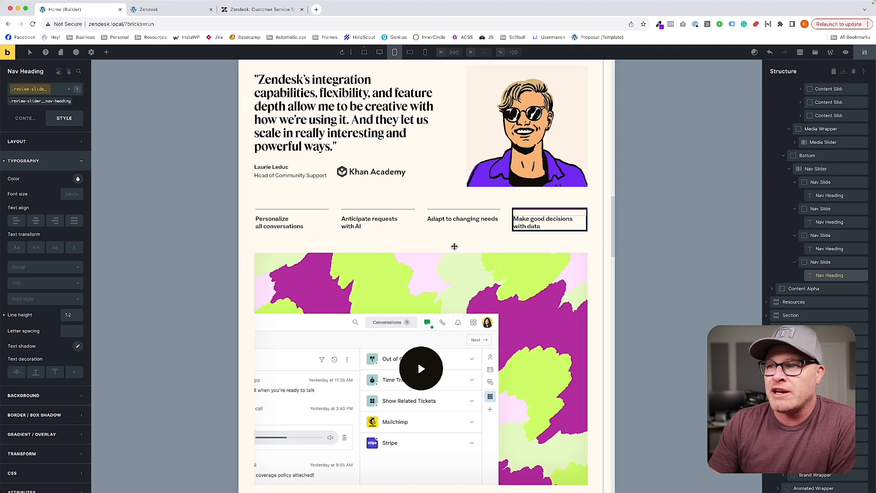
# Look over the review slider, the support section and the Resources grid at the L breakpoint.
pyautogui.scroll(1, 458, 237)
pyautogui.scroll(-6, 485, 198)
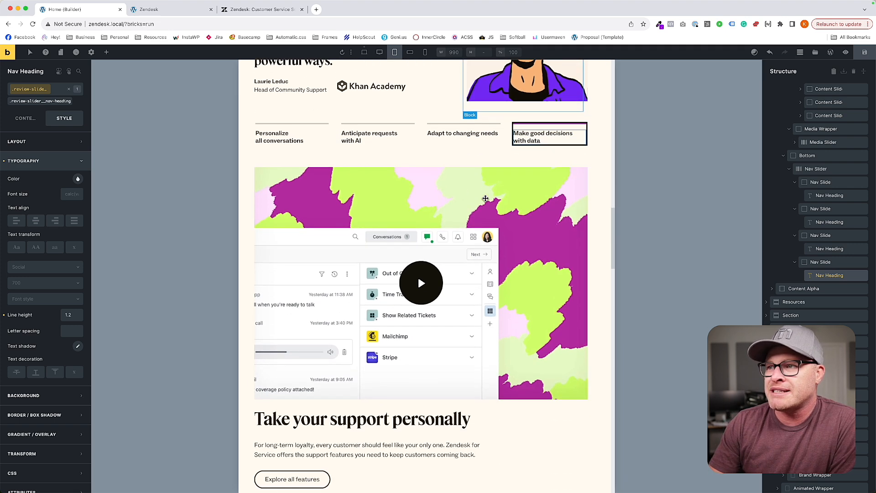
pyautogui.scroll(-5, 485, 198)
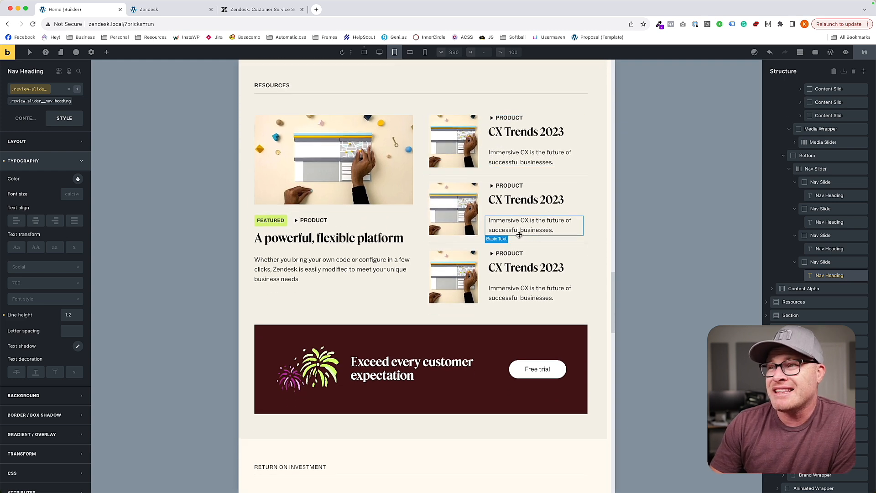
pyautogui.click(422, 186)
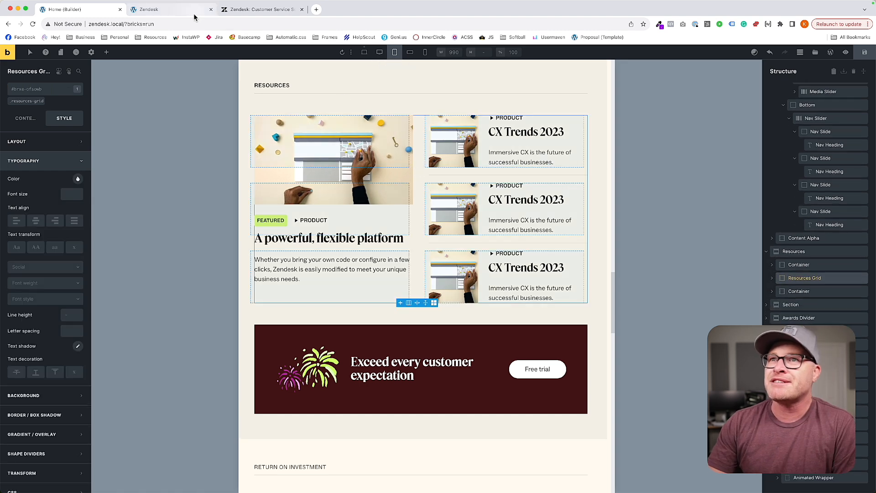
# Switch to the front-end preview, turn on the responsive device view, and narrow the page to 1220 px to inspect the review slider.
pyautogui.click(165, 9)
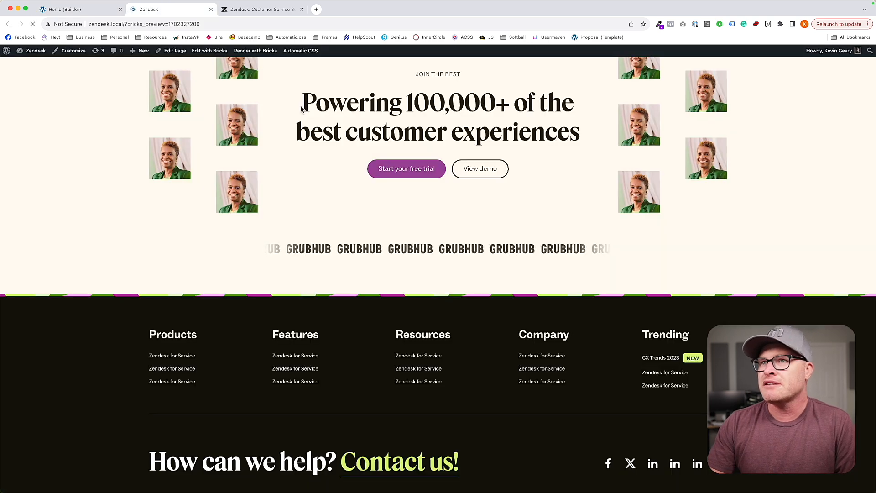
pyautogui.press('super+alt+i')
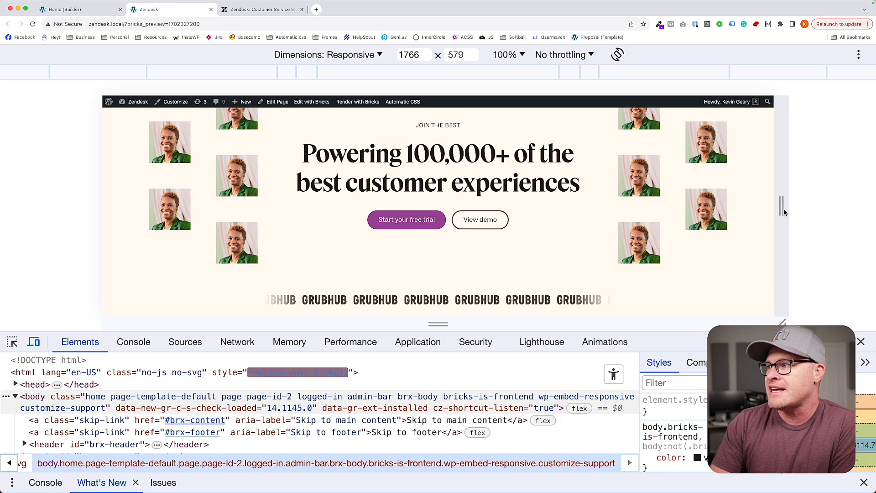
pyautogui.moveTo(783, 206); pyautogui.dragTo(678, 213)
pyautogui.scroll(10, 500, 215)
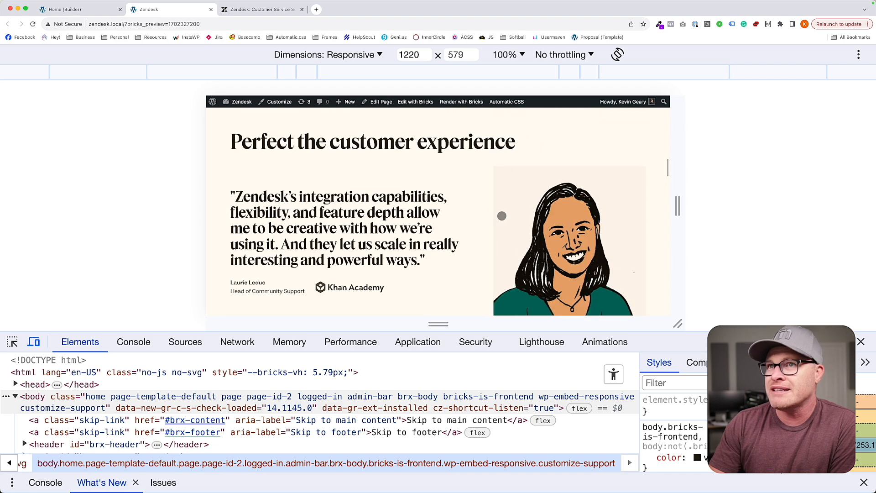
# Compare the Resources section in the builder at L and the next smaller breakpoint with the preview at 880 and 1660 px.
pyautogui.click(91, 9)
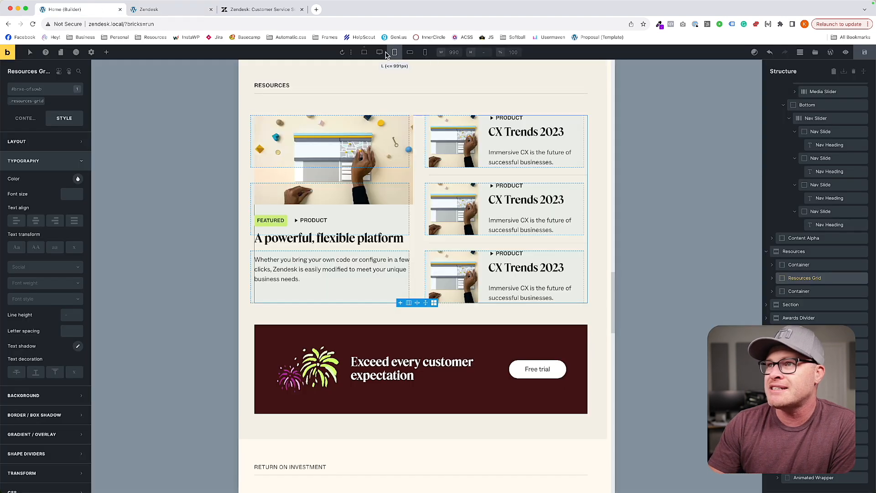
pyautogui.click(164, 10)
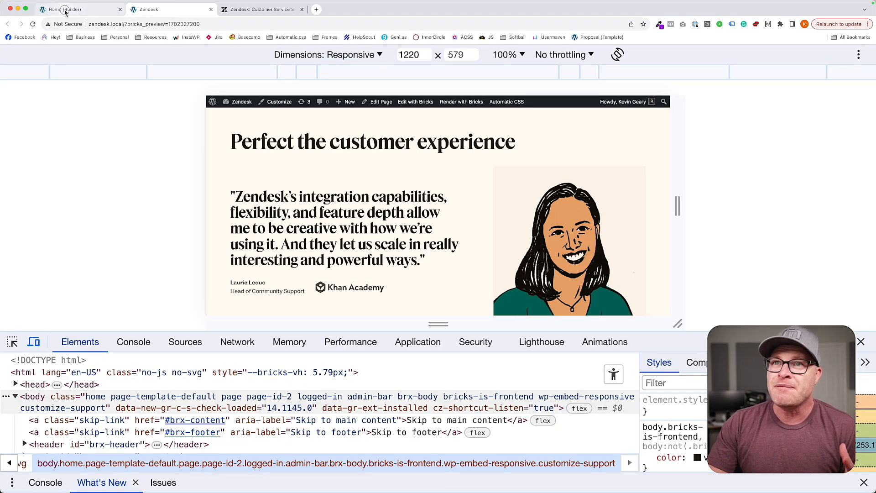
pyautogui.click(94, 9)
pyautogui.click(410, 52)
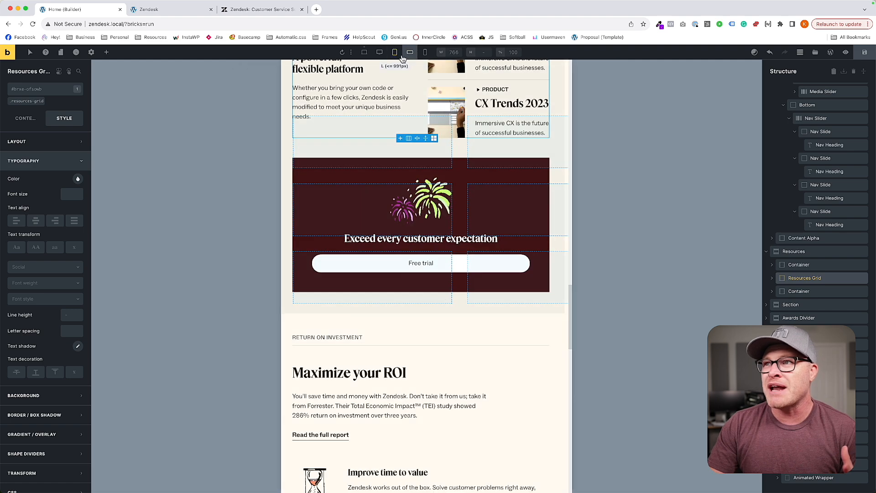
pyautogui.click(395, 52)
pyautogui.click(163, 9)
pyautogui.moveTo(669, 208); pyautogui.dragTo(610, 209)
pyautogui.scroll(-10, 550, 211)
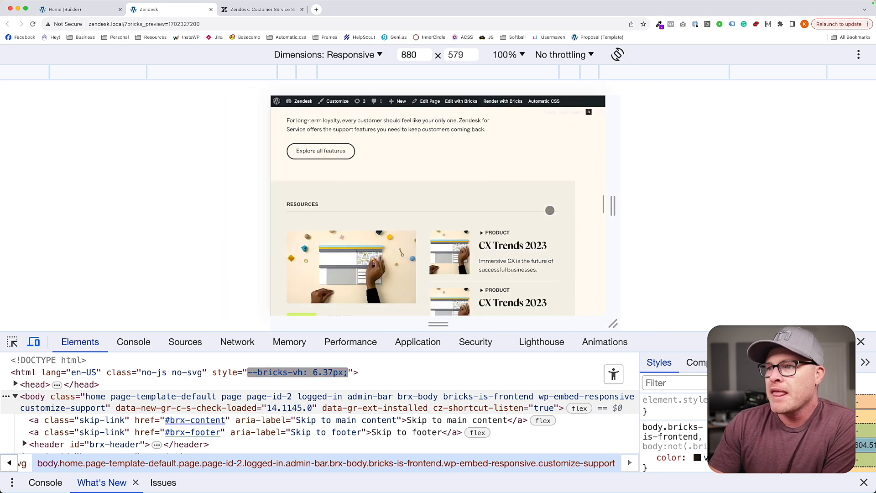
pyautogui.moveTo(610, 210); pyautogui.dragTo(753, 219)
pyautogui.scroll(3, 546, 214)
pyautogui.scroll(-2, 547, 214)
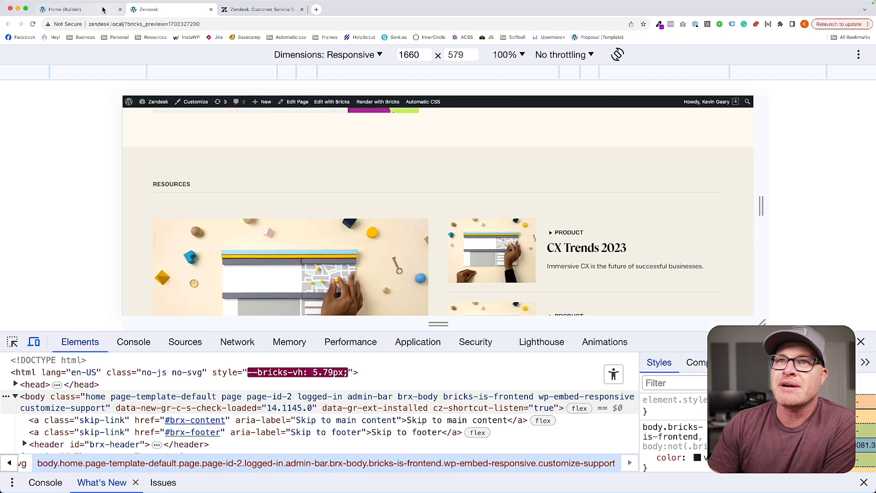
# Return to the builder and set the .awards-divider__inner class to a vertical flex direction at the L breakpoint.
pyautogui.click(63, 9)
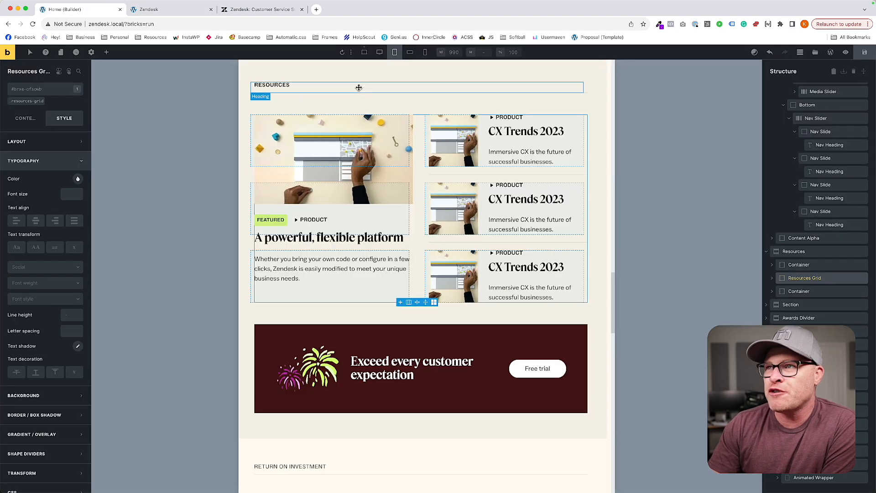
pyautogui.scroll(-3, 401, 190)
pyautogui.scroll(-10, 400, 189)
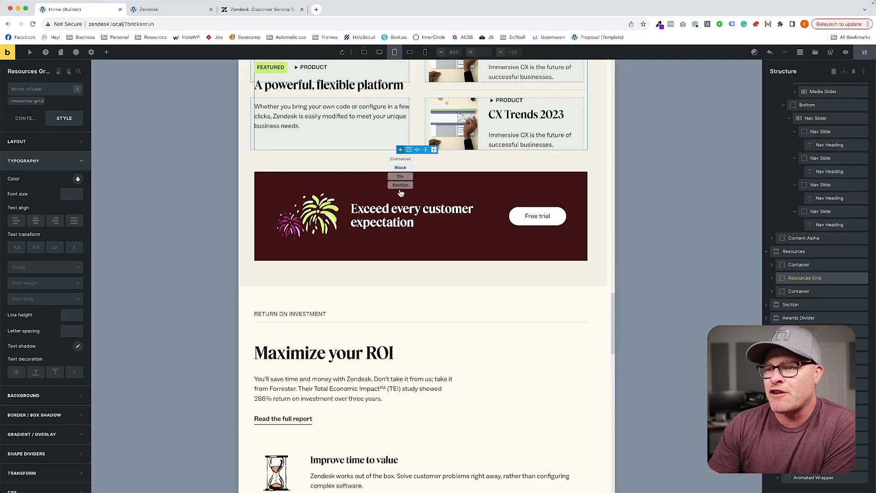
pyautogui.scroll(-5, 400, 190)
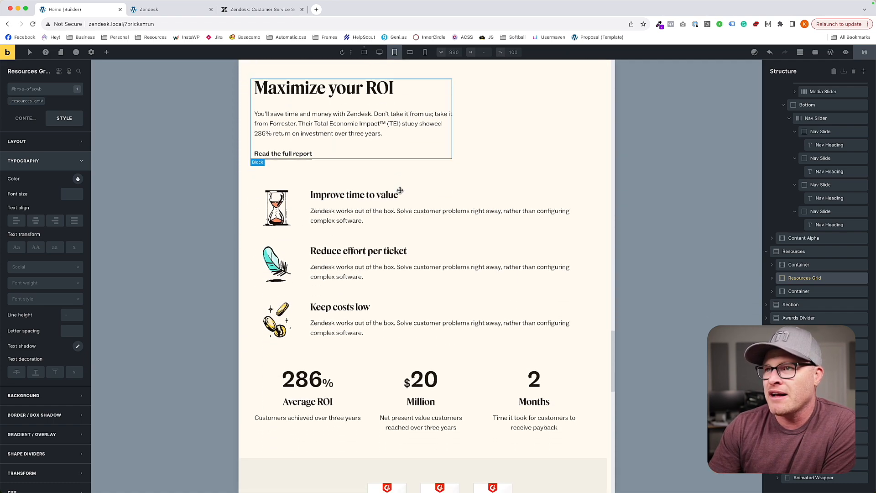
pyautogui.scroll(6, 400, 190)
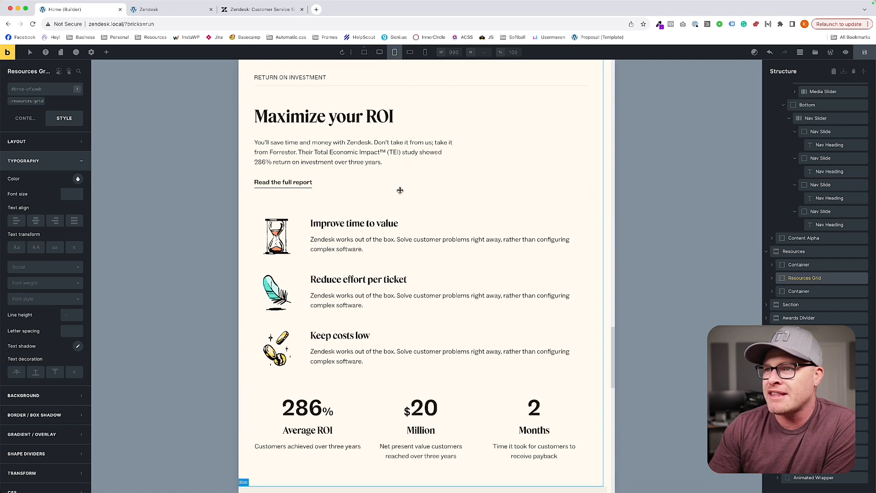
pyautogui.scroll(-5, 401, 192)
pyautogui.scroll(-9, 401, 192)
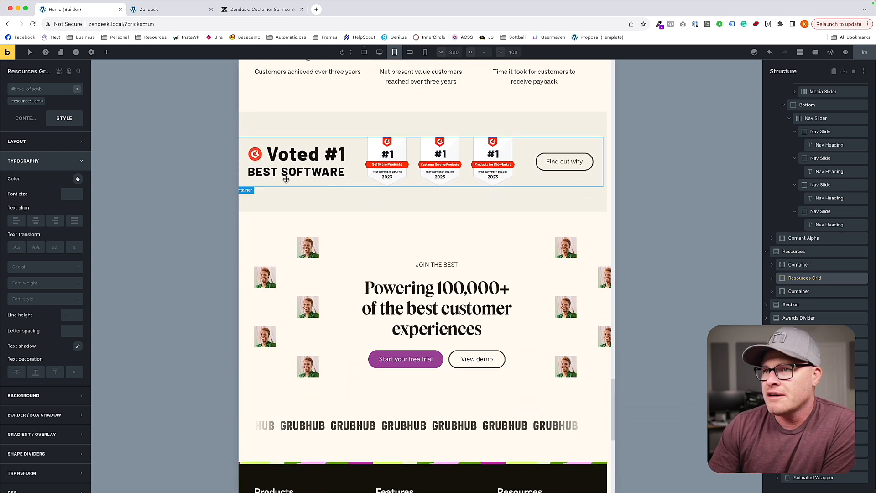
pyautogui.click(242, 145)
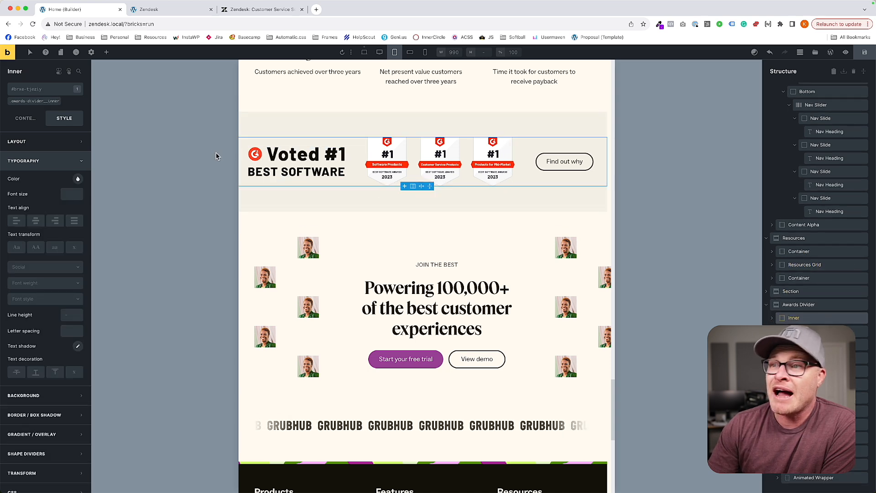
pyautogui.click(34, 101)
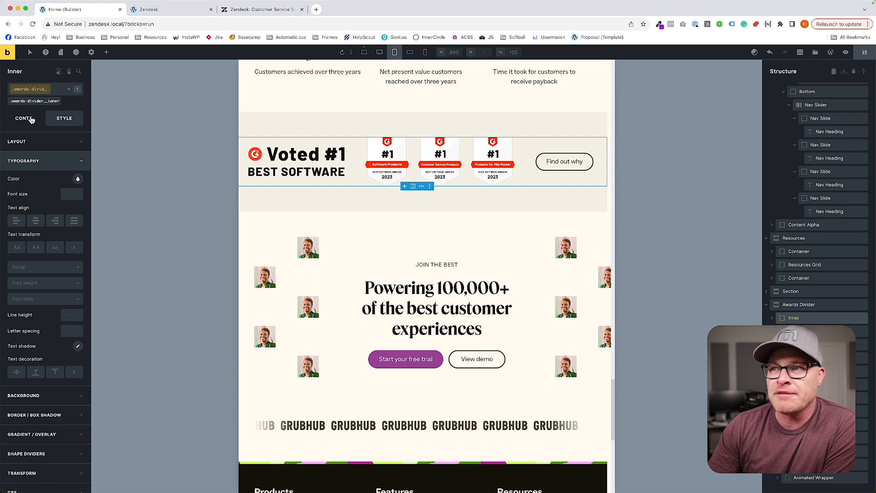
pyautogui.click(31, 119)
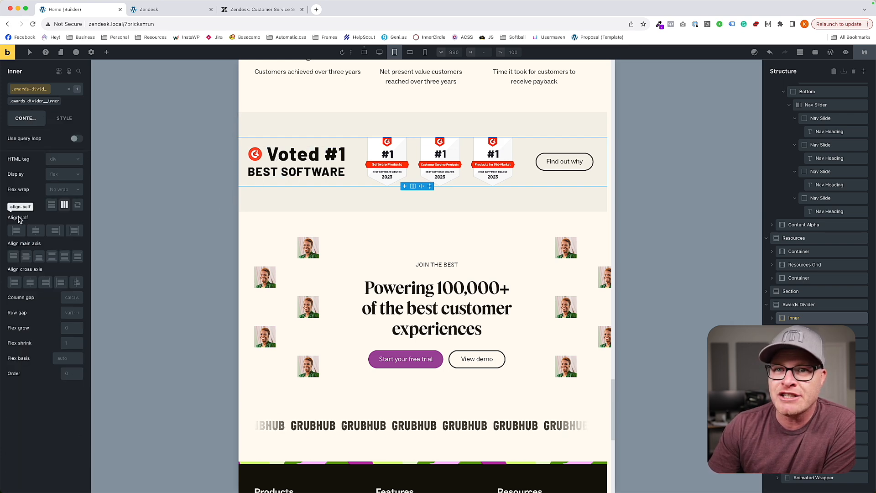
pyautogui.click(51, 204)
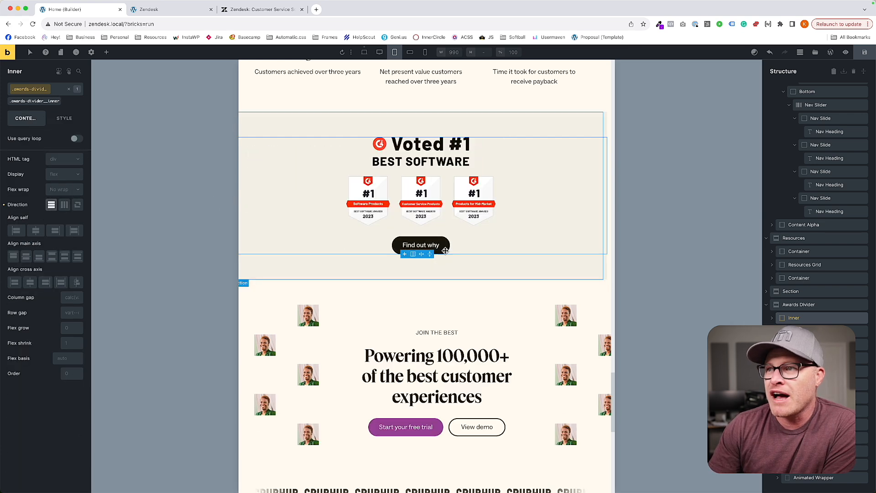
pyautogui.click(598, 275)
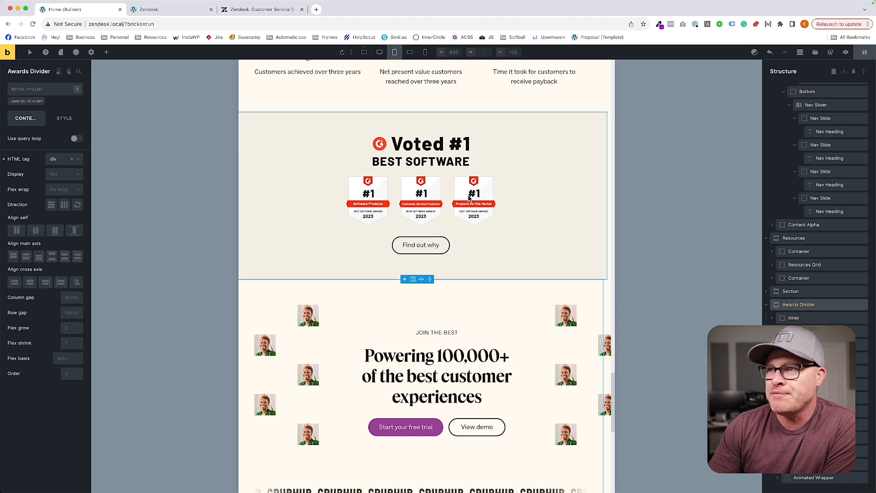
# Check the social proof section at the next smaller breakpoint and at L, and select its .social-proof-grid class.
pyautogui.click(409, 52)
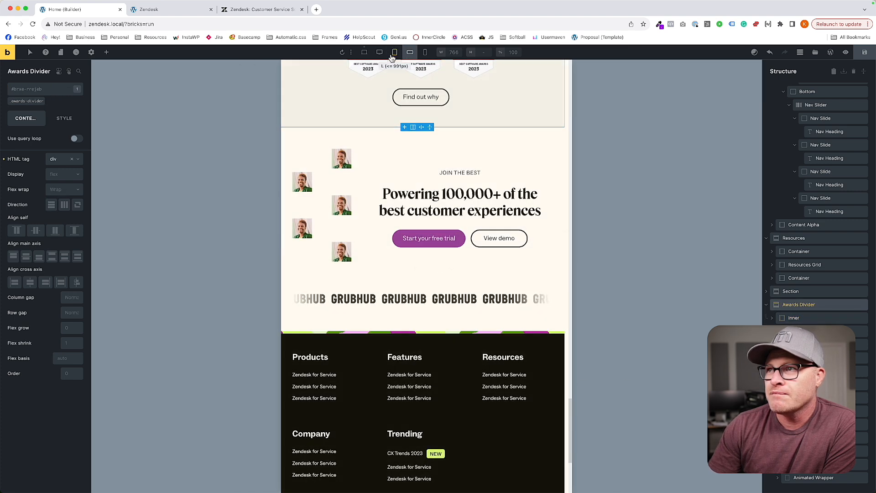
pyautogui.click(394, 52)
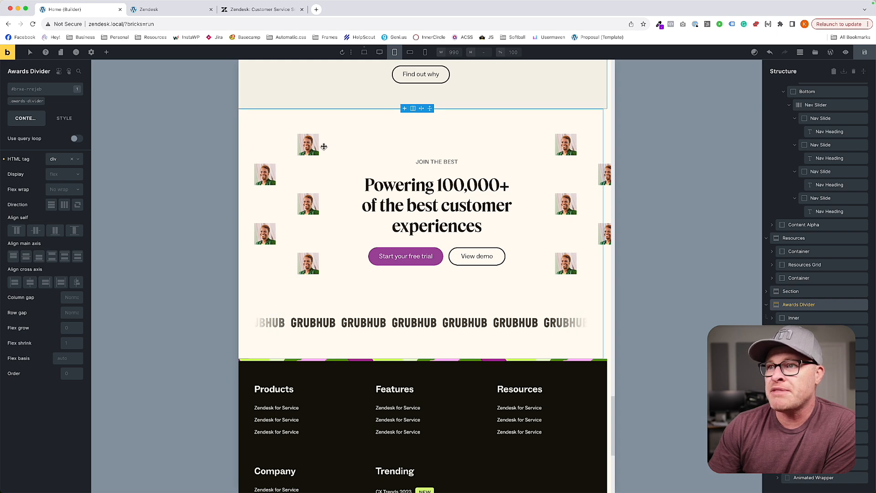
pyautogui.click(327, 167)
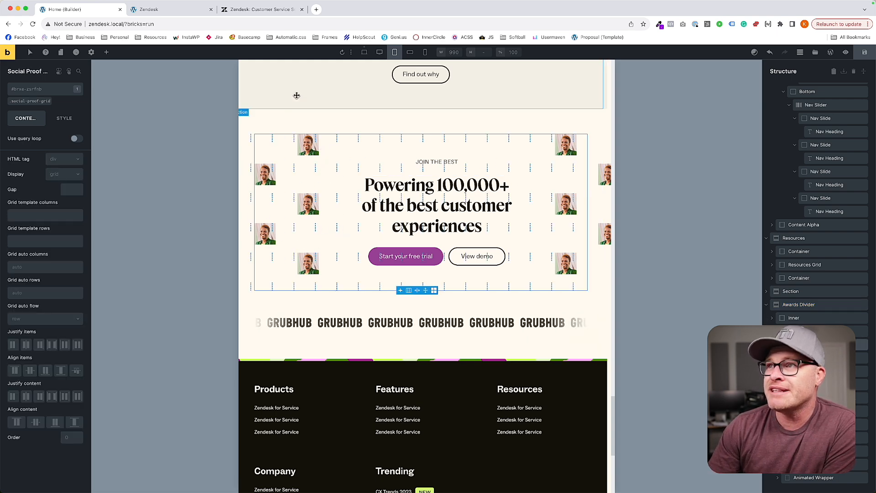
pyautogui.click(20, 101)
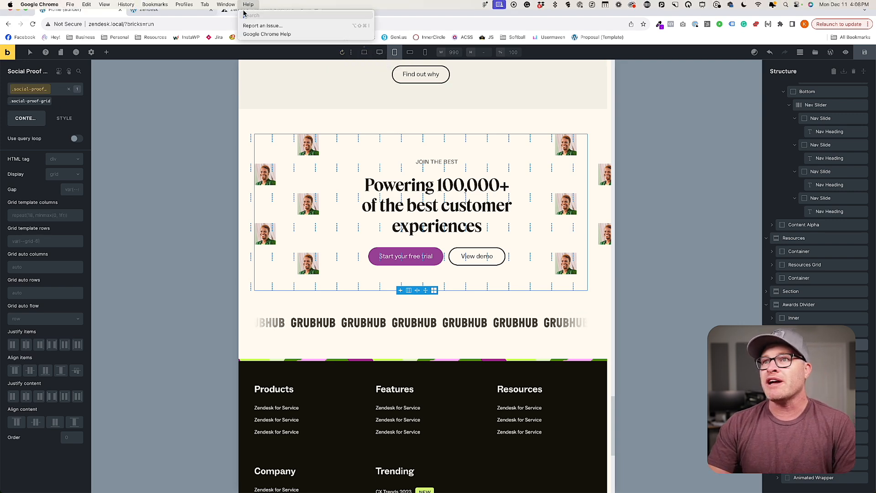
# Switch to the original zendesk.com page and examine its "Join the best" section at full width and at 750 px.
pyautogui.click(244, 17)
pyautogui.scroll(10, 321, 285)
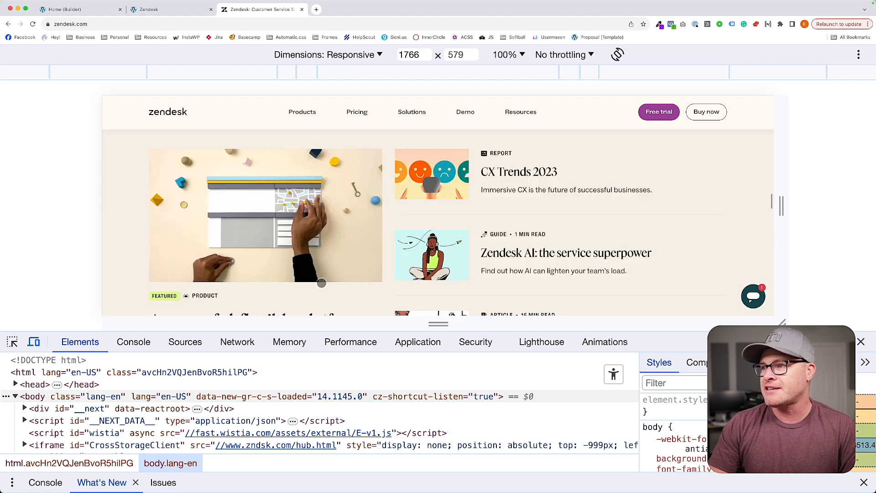
pyautogui.scroll(-5, 321, 285)
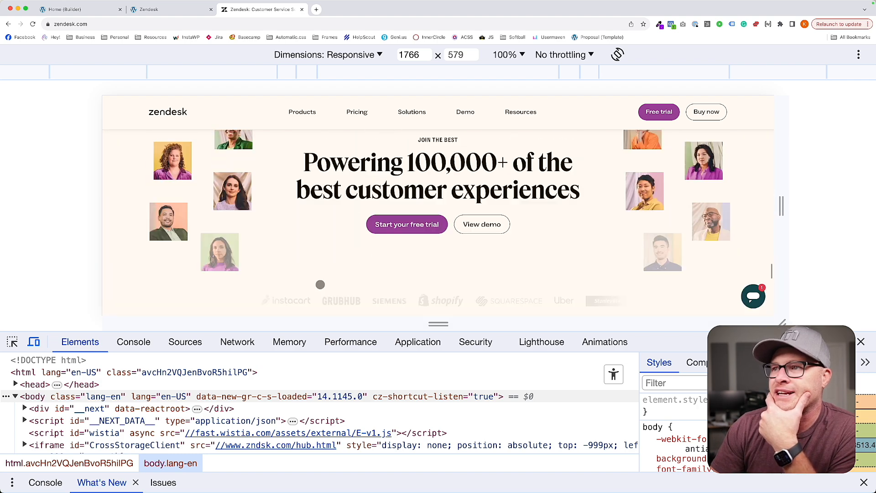
pyautogui.moveTo(781, 206); pyautogui.dragTo(561, 212)
pyautogui.scroll(15, 562, 212)
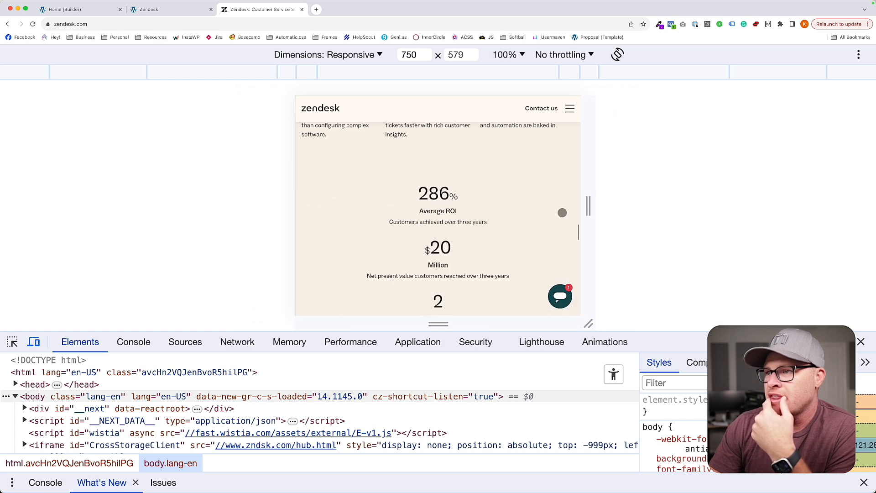
pyautogui.scroll(-2, 563, 213)
pyautogui.scroll(3, 562, 213)
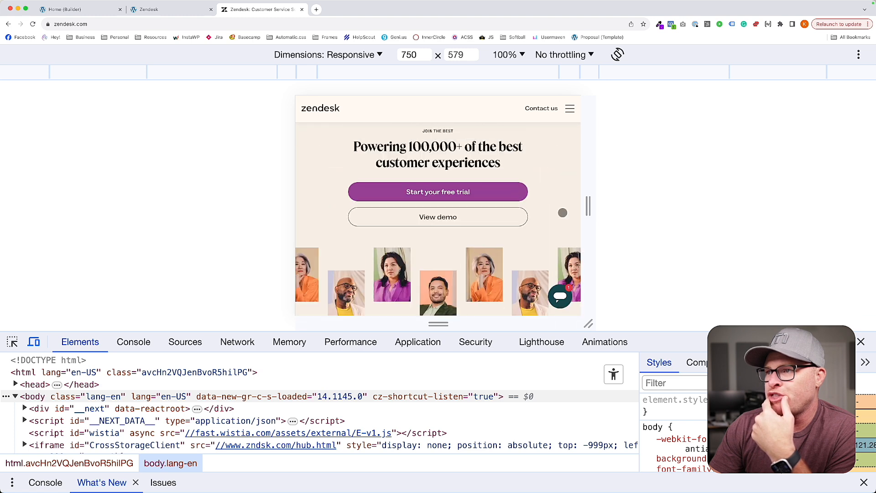
pyautogui.scroll(-4, 563, 213)
pyautogui.scroll(2, 562, 213)
pyautogui.scroll(-3, 563, 212)
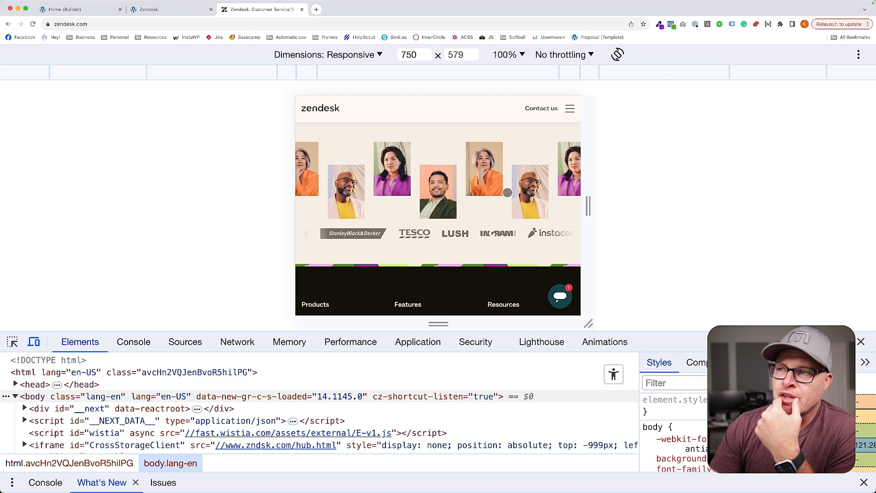
pyautogui.scroll(3, 507, 193)
pyautogui.scroll(-4, 505, 192)
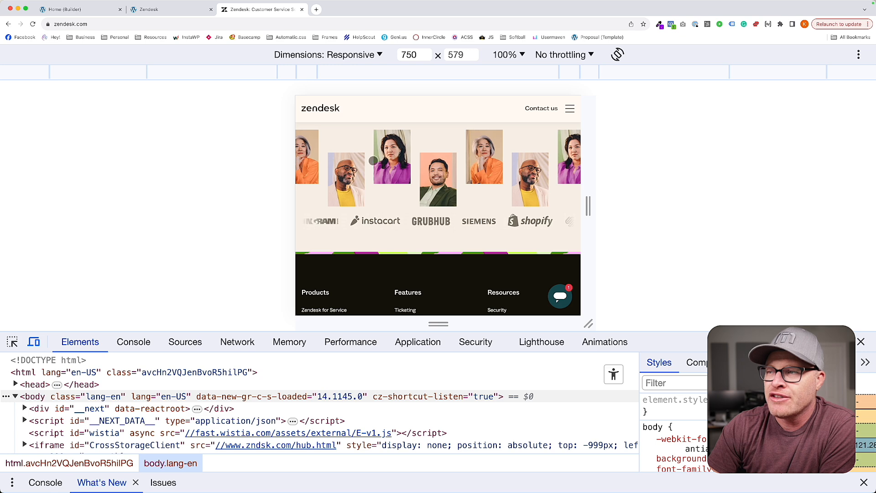
# Return to the builder and copy the full custom CSS of .social-proof-grid from the base breakpoint into its custom CSS at the L breakpoint.
pyautogui.click(146, 9)
pyautogui.click(68, 9)
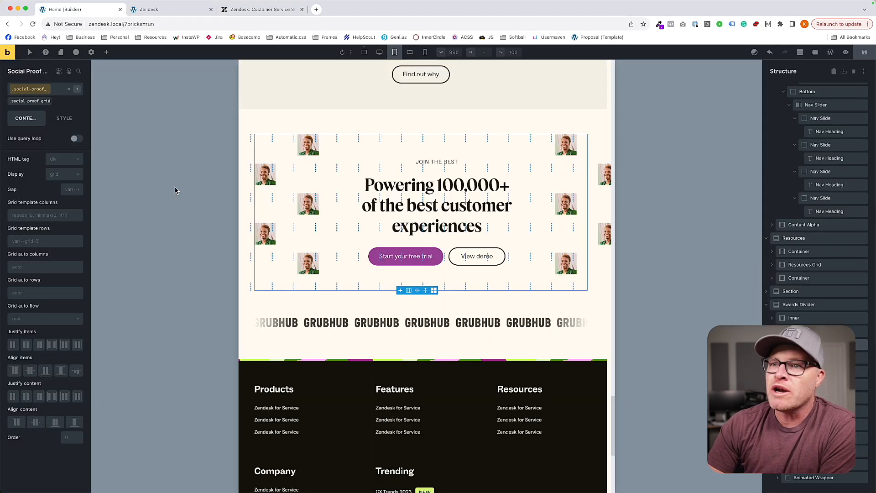
pyautogui.click(64, 118)
pyautogui.scroll(-2, 58, 343)
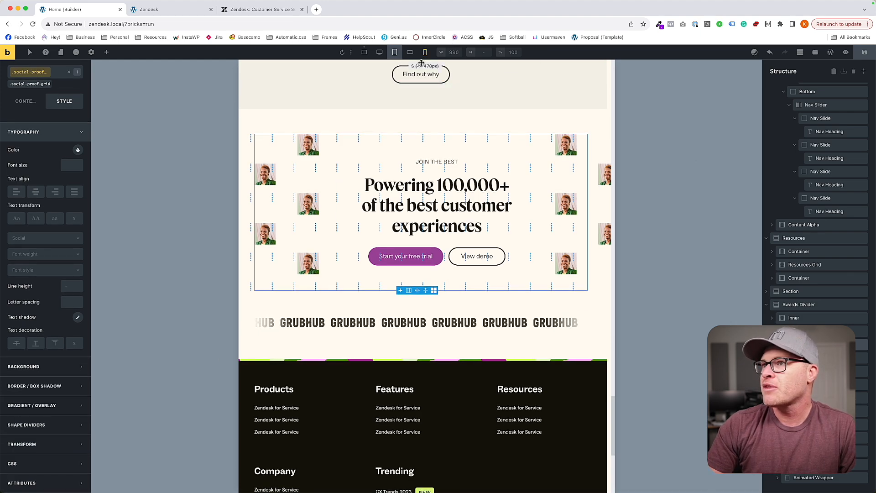
pyautogui.click(365, 53)
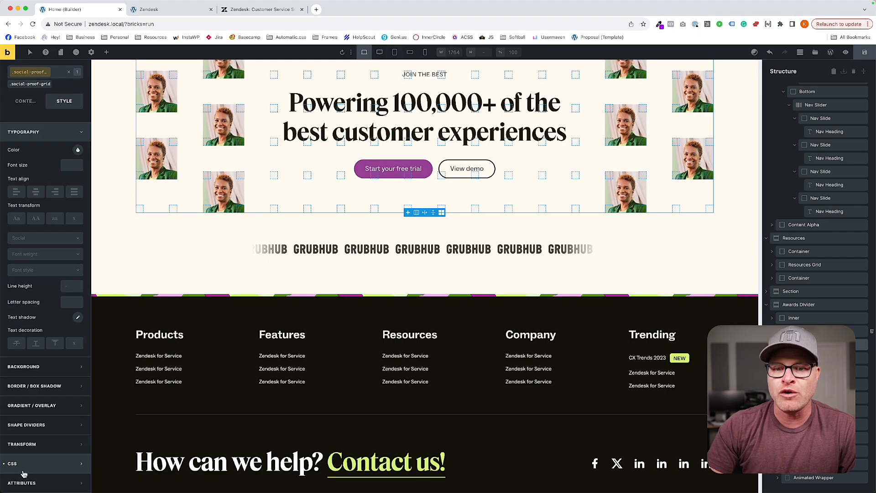
pyautogui.click(45, 464)
pyautogui.click(89, 419)
pyautogui.press('super+a')
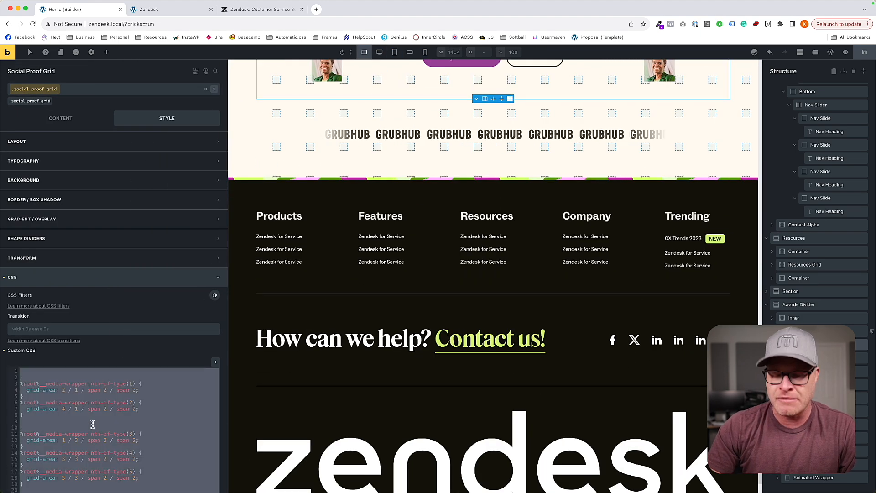
pyautogui.click(394, 53)
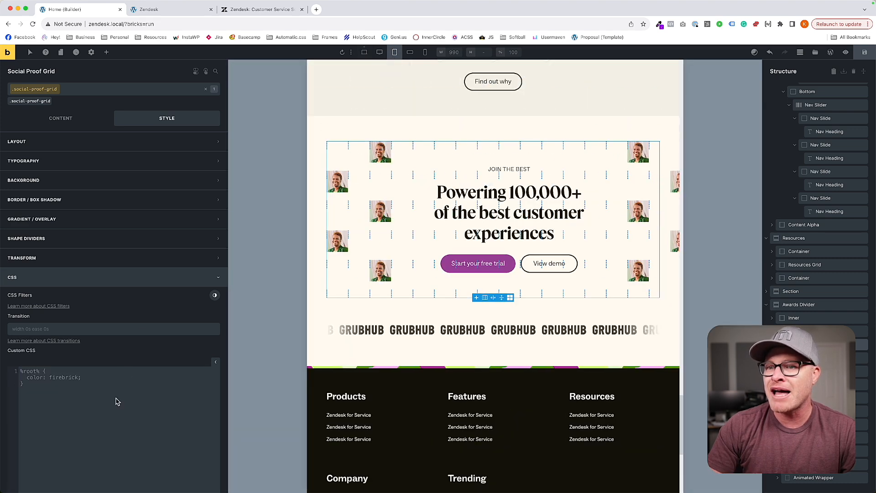
pyautogui.scroll(-5, 107, 432)
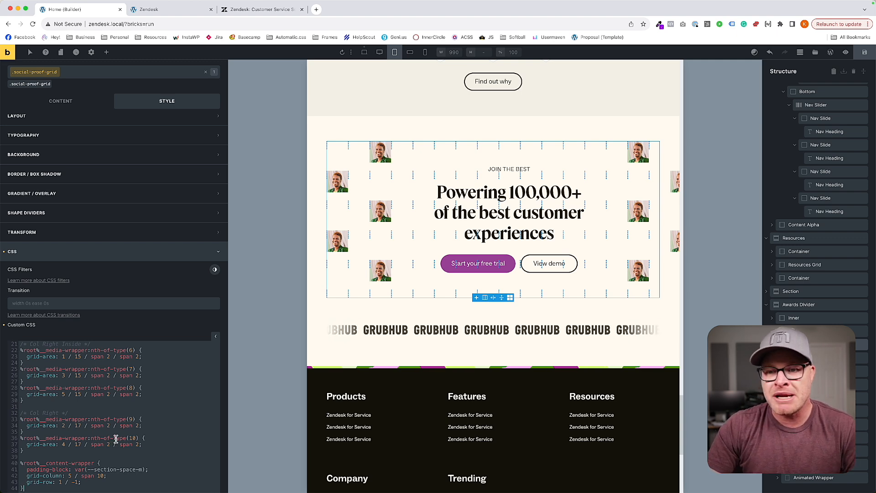
# Set the content wrapper's grid-column to 1 / -1 in the L custom CSS of .social-proof-grid.
pyautogui.scroll(-3, 39, 390)
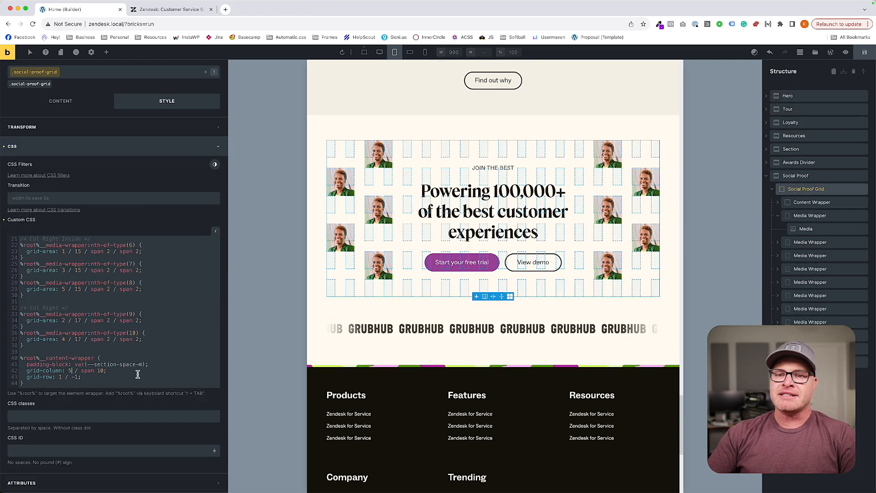
pyautogui.press('BackSpace')
pyautogui.write('1')
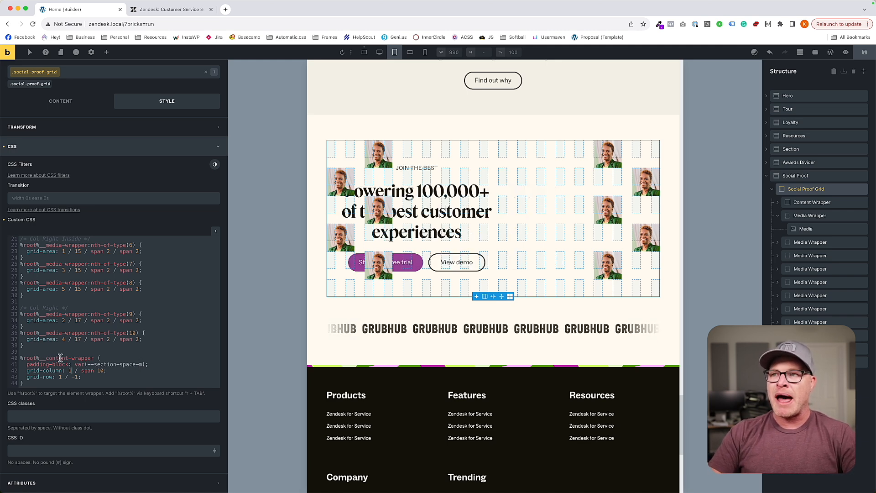
pyautogui.moveTo(100, 371)
pyautogui.mouseDown()
pyautogui.moveTo(81, 377)
pyautogui.moveTo(102, 371)
pyautogui.moveTo(87, 371)
pyautogui.mouseUp()
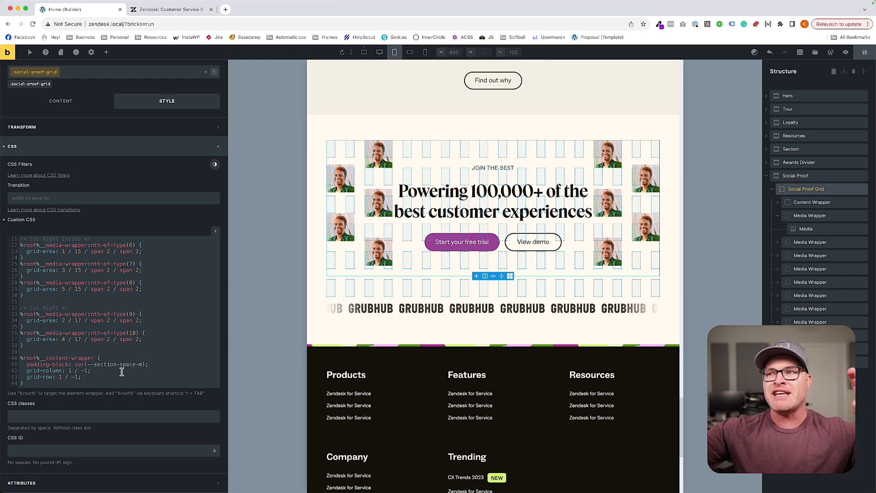
pyautogui.write(';')
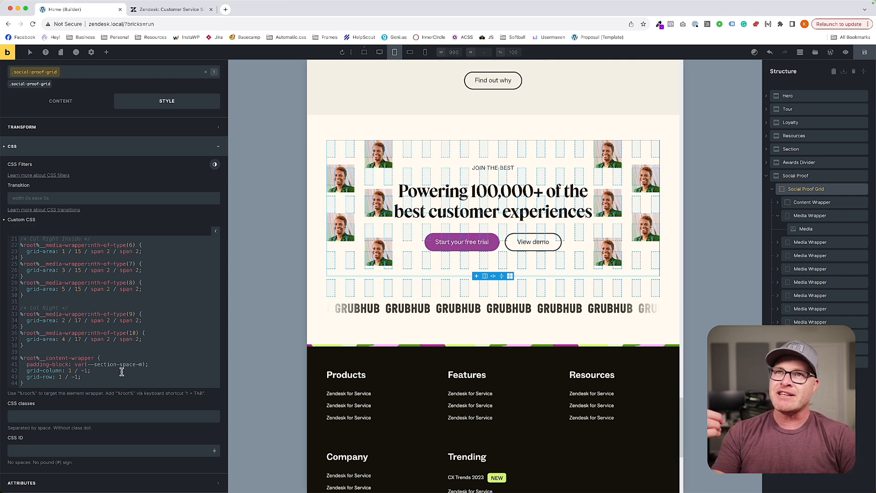
# Set the content wrapper's grid-row to 1 / 5 after trying 1 / 4.
pyautogui.press('BackSpace')
pyautogui.press('BackSpace')
pyautogui.write('4')
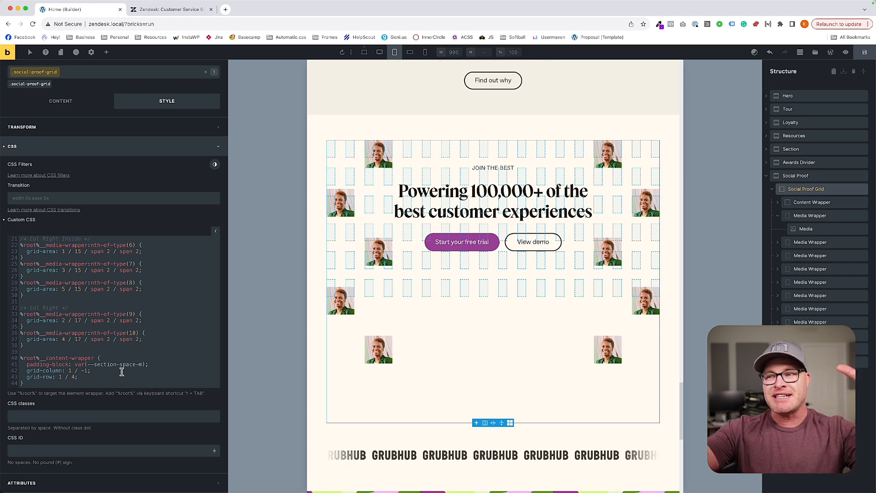
pyautogui.scroll(5, 122, 372)
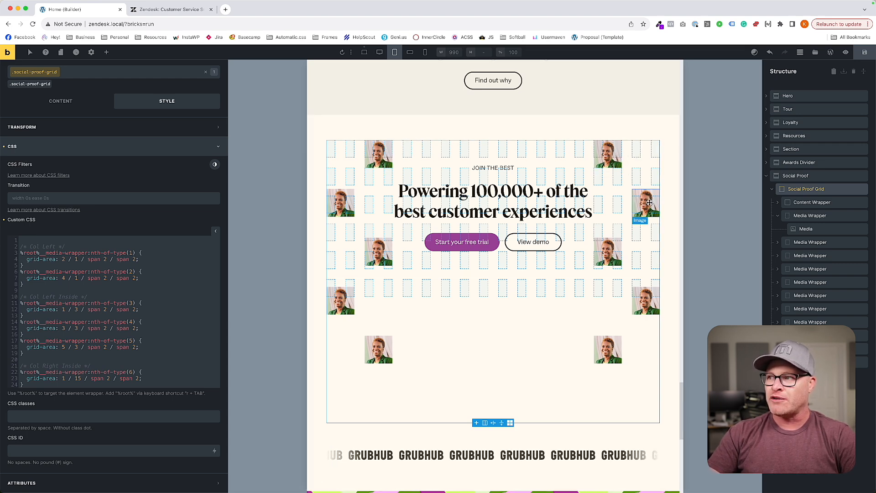
pyautogui.scroll(3, 62, 296)
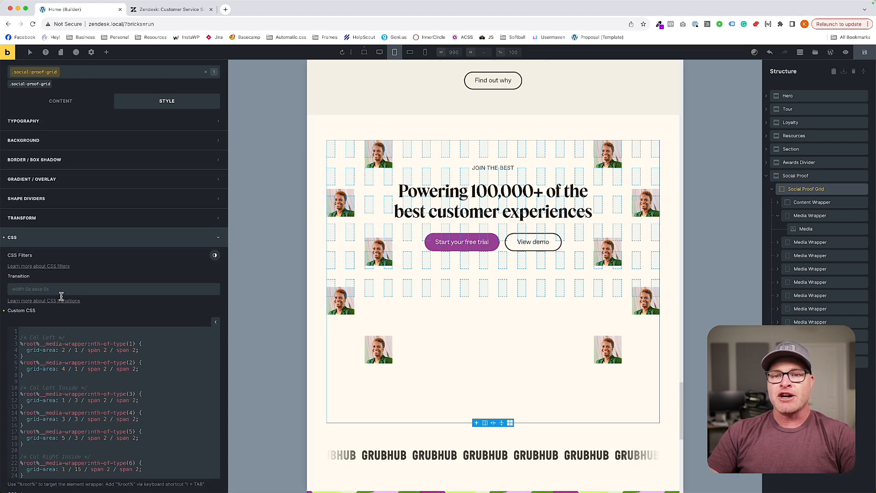
pyautogui.scroll(-10, 178, 353)
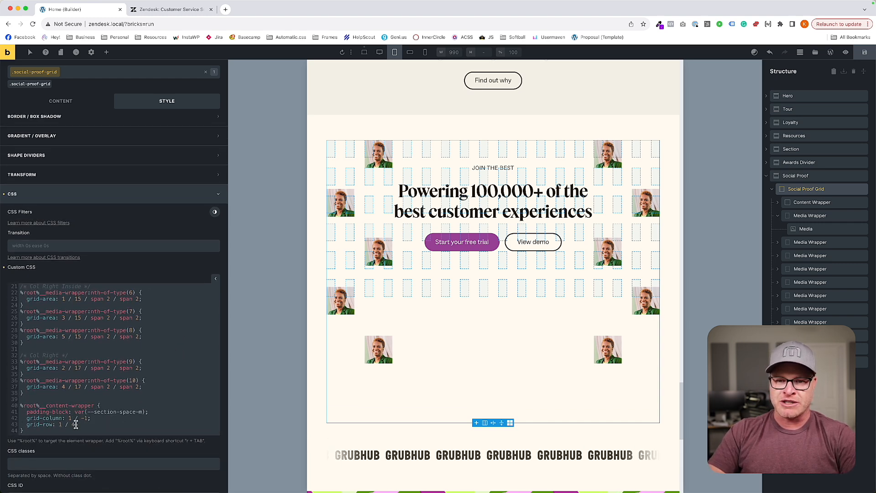
pyautogui.scroll(10, 76, 425)
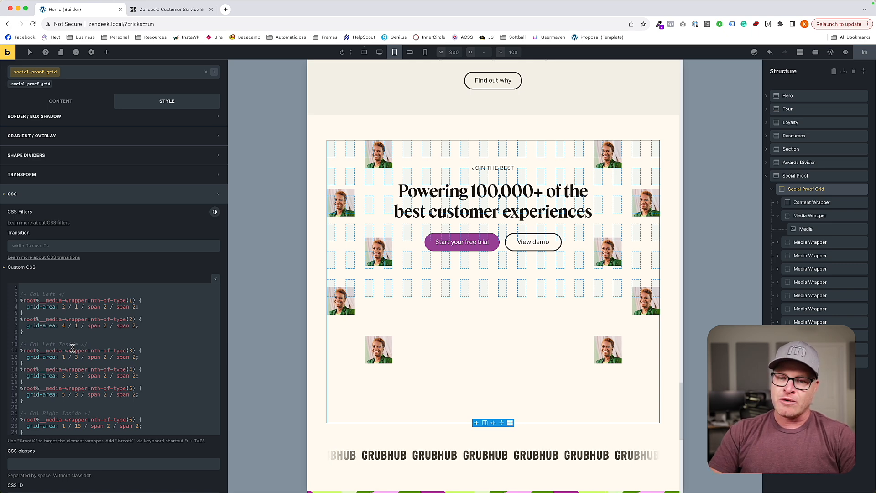
pyautogui.scroll(-10, 74, 350)
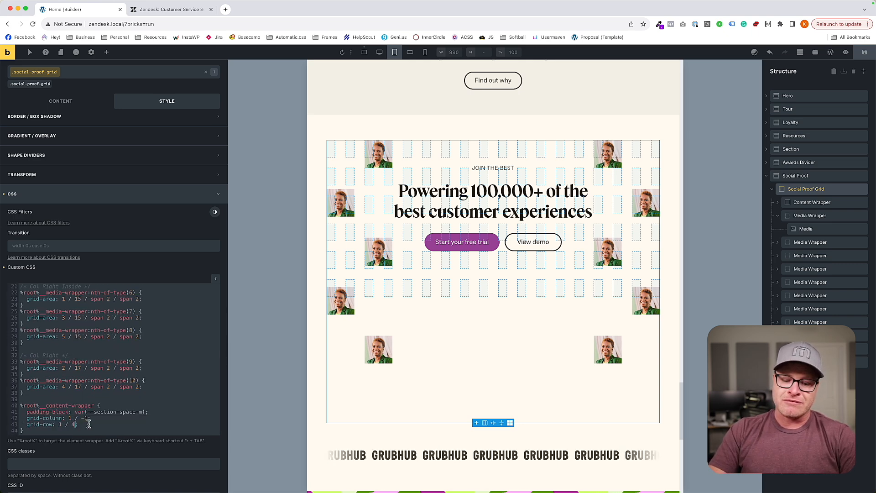
pyautogui.press('BackSpace')
pyautogui.write('5')
# Set the grid-area row start to 5 for the media wrappers under Col Left and Col Left Inside.
pyautogui.scroll(10, 89, 424)
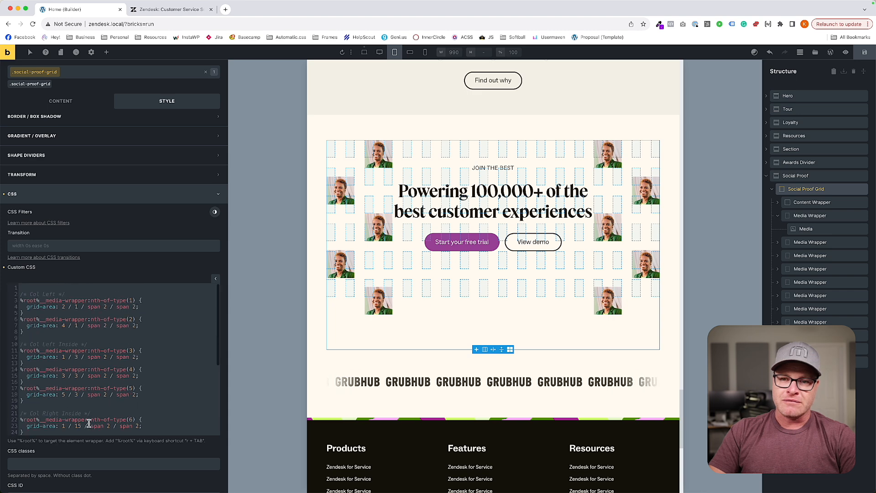
pyautogui.scroll(2, 89, 424)
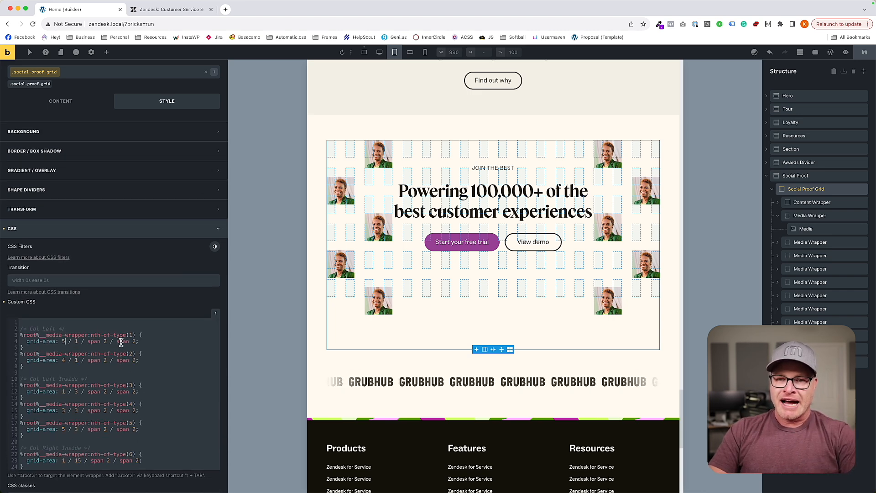
pyautogui.press('BackSpace')
pyautogui.write('5')
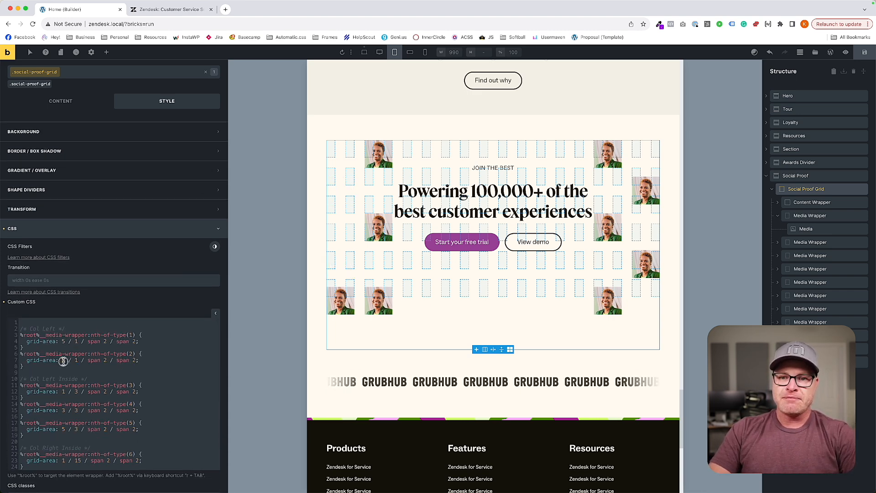
pyautogui.write('5')
pyautogui.doubleClick(64, 410)
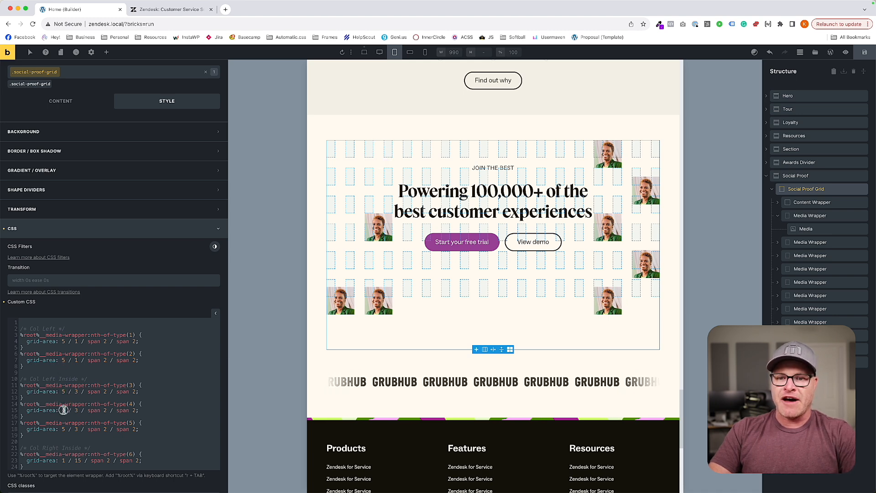
pyautogui.write('5')
# Set the grid-area row start to 5 for the media wrappers under Col Right Inside and Col Right.
pyautogui.doubleClick(64, 461)
pyautogui.write('5')
pyautogui.scroll(-5, 68, 411)
pyautogui.doubleClick(63, 352)
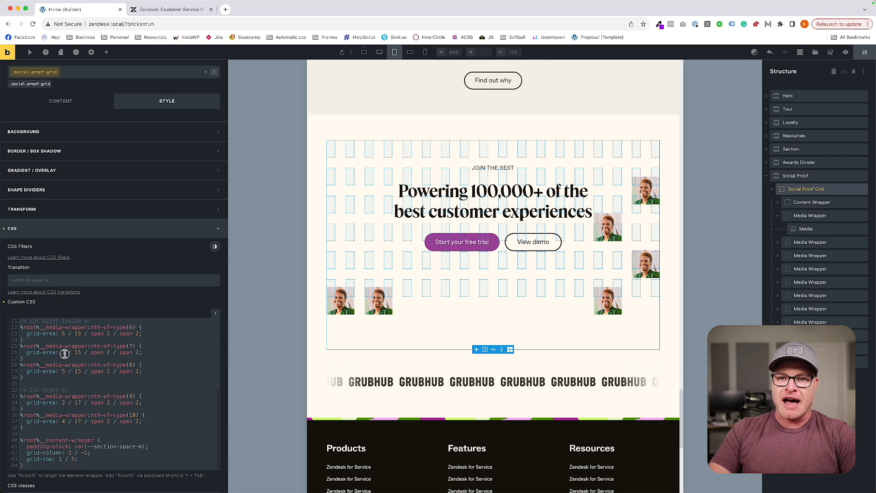
pyautogui.write('5')
pyautogui.doubleClick(64, 403)
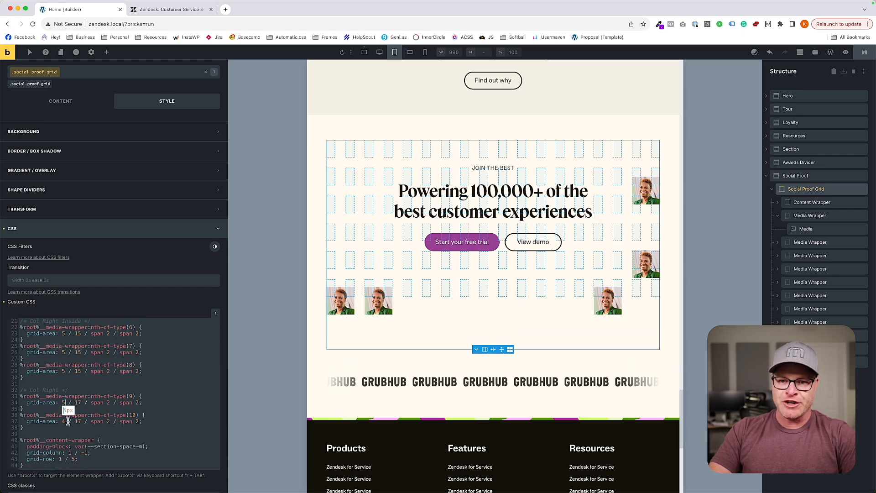
pyautogui.write('5')
pyautogui.doubleClick(64, 421)
pyautogui.write('5')
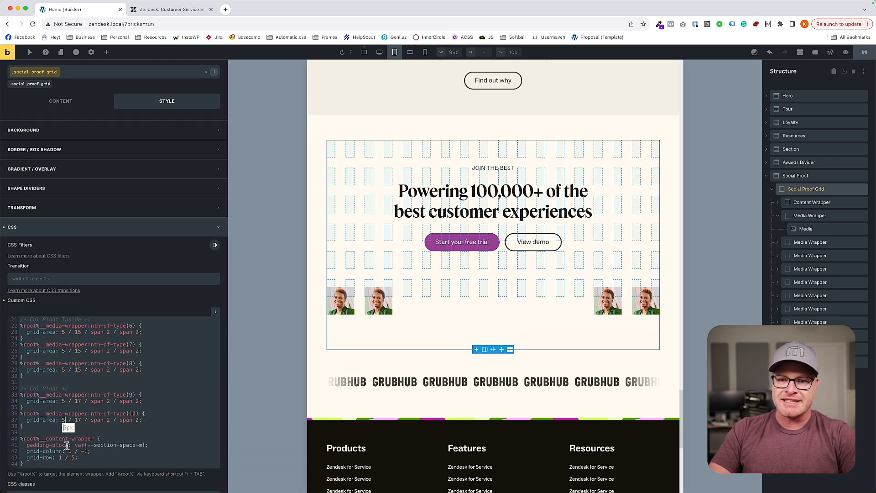
# Set the grid-area column starts of media wrappers 2, 4 and 5 to 2, 4 and 5 respectively.
pyautogui.scroll(-2, 66, 447)
pyautogui.scroll(5, 74, 371)
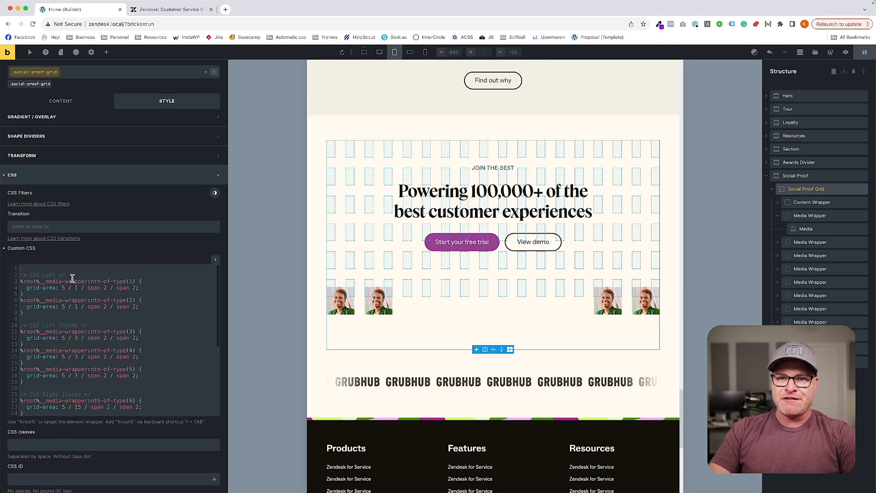
pyautogui.write('2')
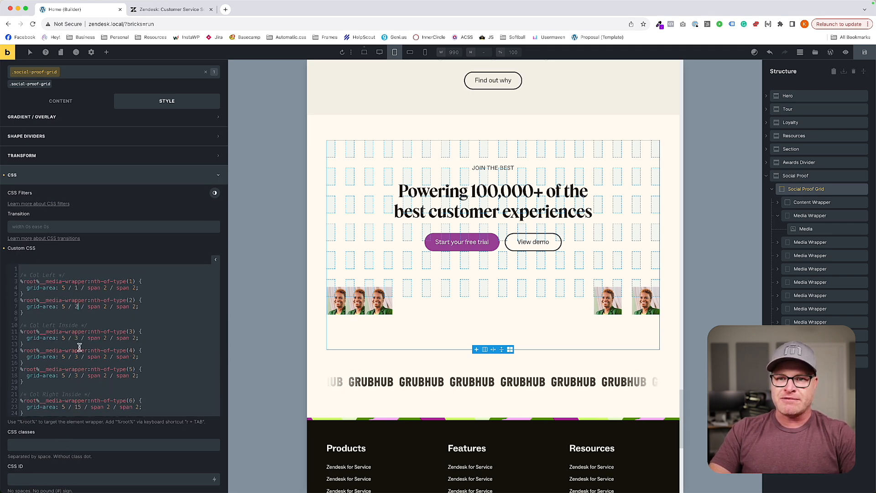
pyautogui.write('4')
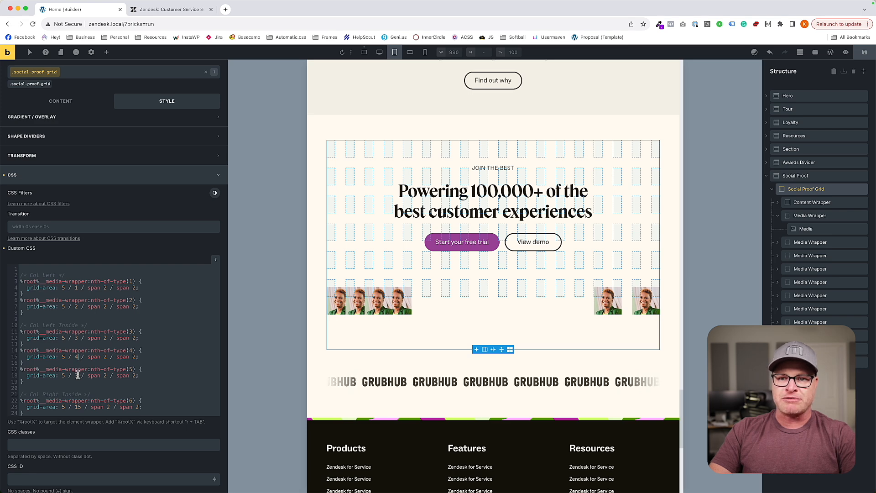
pyautogui.write('5')
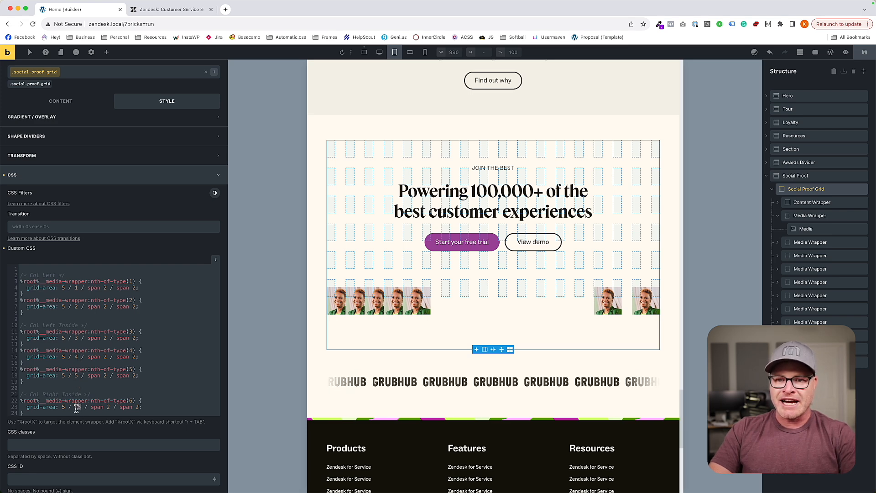
pyautogui.write('6')
# Set the grid-area column starts of media wrappers 6 through 10 to 6, 7, 8, 9 and 10 in order.
pyautogui.scroll(-4, 77, 365)
pyautogui.doubleClick(77, 344)
pyautogui.write('7')
pyautogui.doubleClick(75, 364)
pyautogui.write('8')
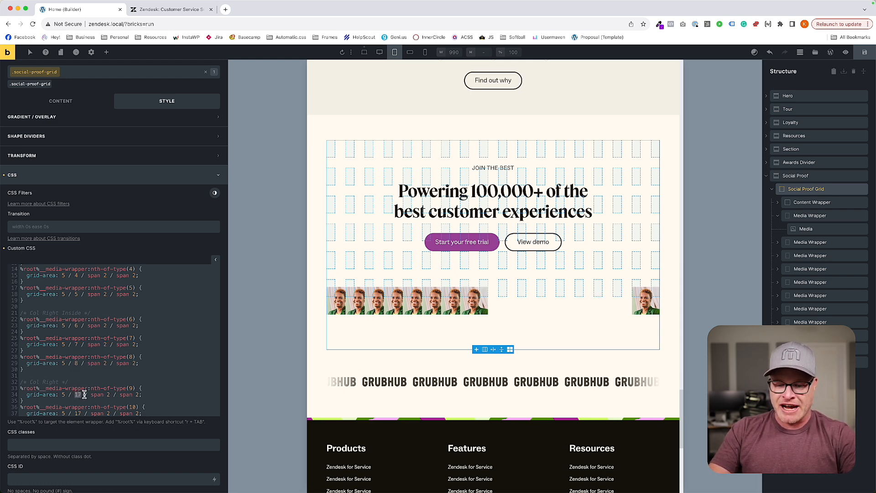
pyautogui.write('9')
pyautogui.scroll(-3, 84, 395)
pyautogui.doubleClick(83, 382)
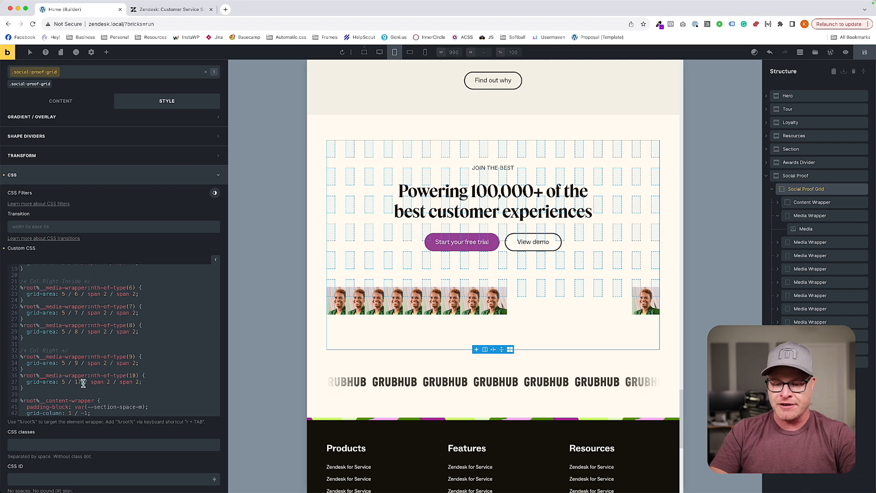
pyautogui.write('10')
pyautogui.scroll(-1, 73, 384)
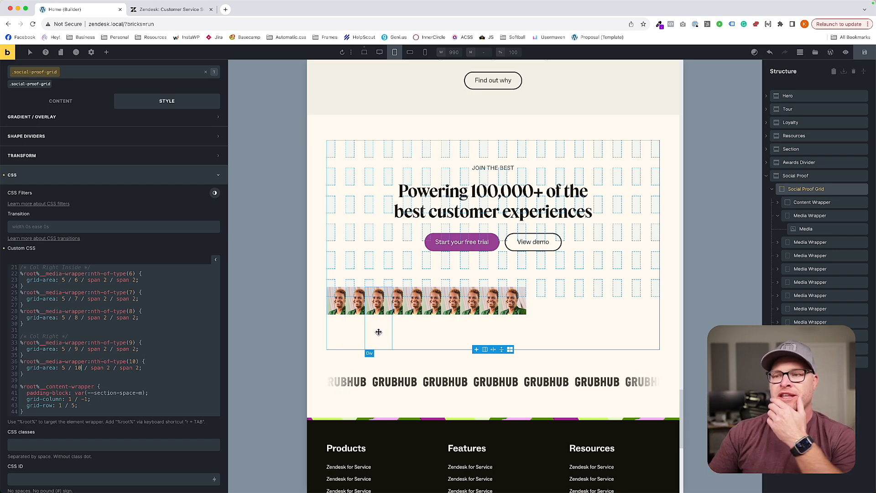
# Select the Media image in the first media wrapper, try a height of 100% on its .social-proof-grid__media class, and clear it.
pyautogui.click(806, 228)
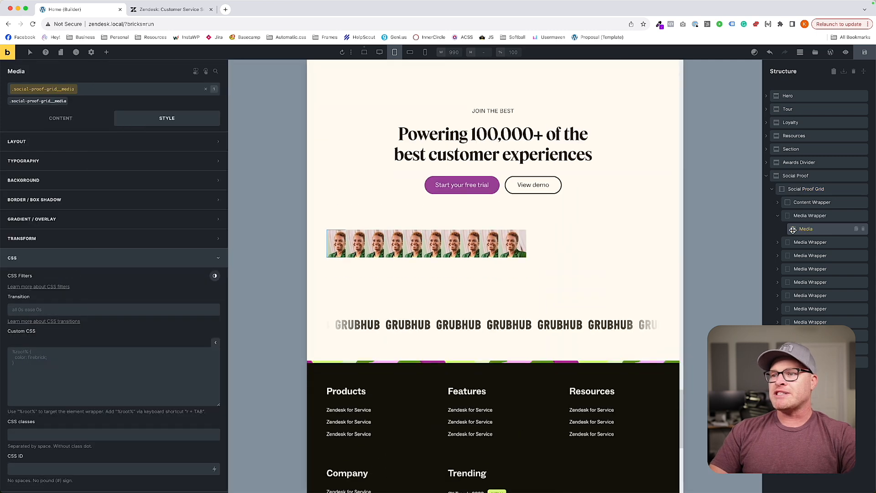
pyautogui.click(63, 143)
pyautogui.click(72, 340)
pyautogui.write('100%')
pyautogui.press('BackSpace')
pyautogui.press('BackSpace')
pyautogui.press('BackSpace')
pyautogui.press('BackSpace')
# Set the flex grow of the .social-proof-grid__media class to 1.
pyautogui.click(44, 140)
pyautogui.click(47, 140)
pyautogui.scroll(-4, 37, 364)
pyautogui.scroll(-5, 37, 364)
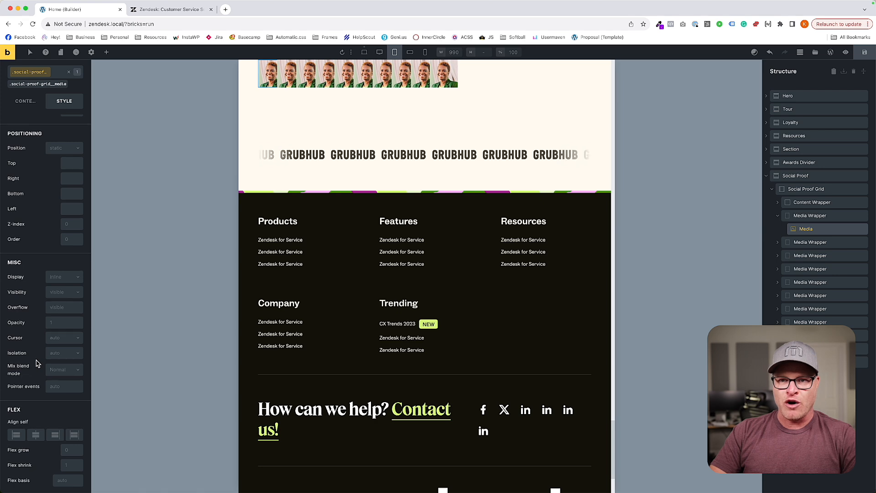
pyautogui.click(72, 313)
pyautogui.write('1')
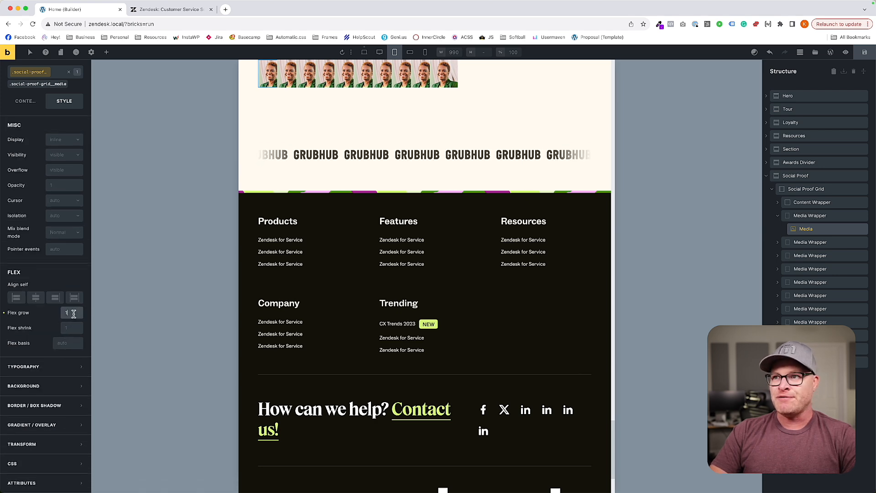
# Set the height of the .social-proof-grid__media class to 100%.
pyautogui.scroll(10, 82, 269)
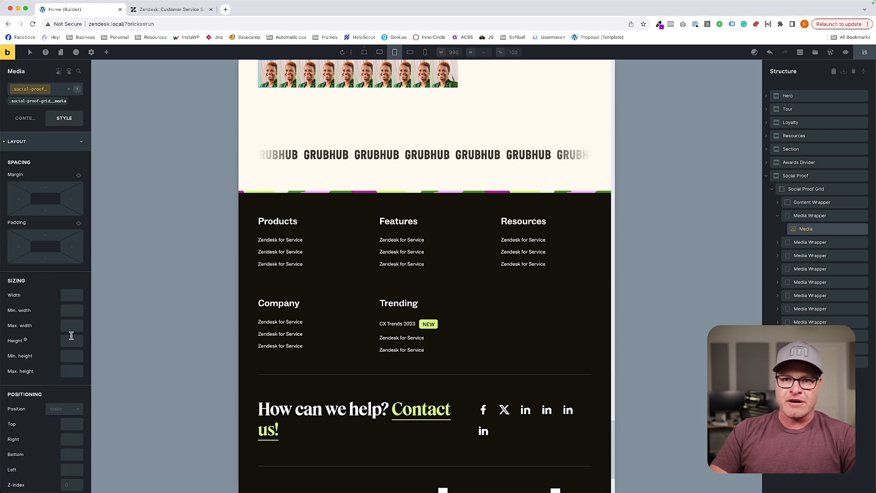
pyautogui.click(67, 341)
pyautogui.write('100%')
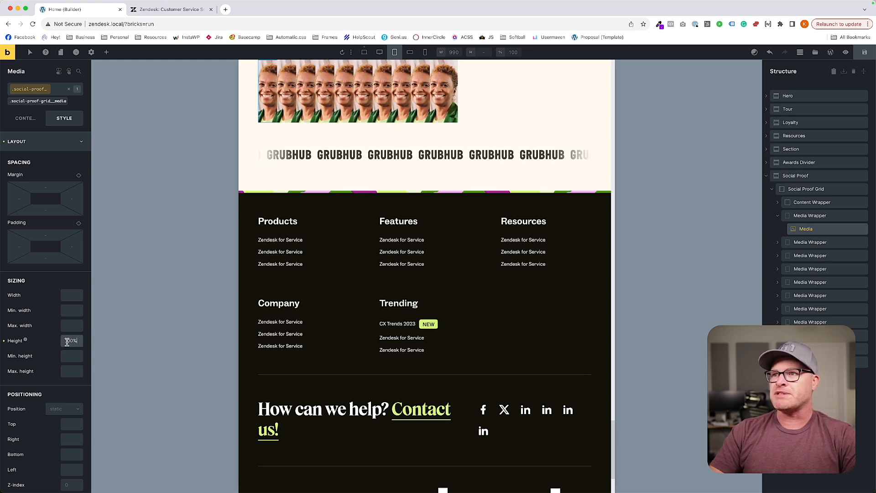
# Set the width of the .social-proof-grid__media class to 100%.
pyautogui.scroll(3, 434, 228)
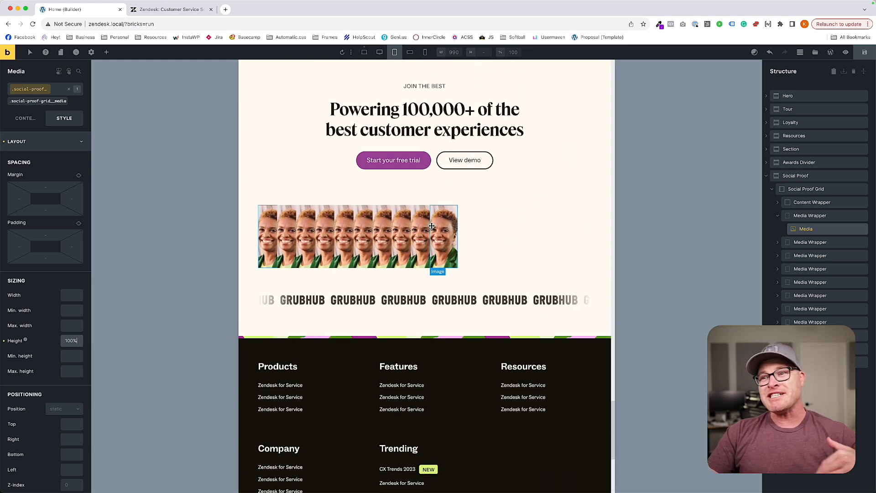
pyautogui.click(73, 295)
pyautogui.write('100%')
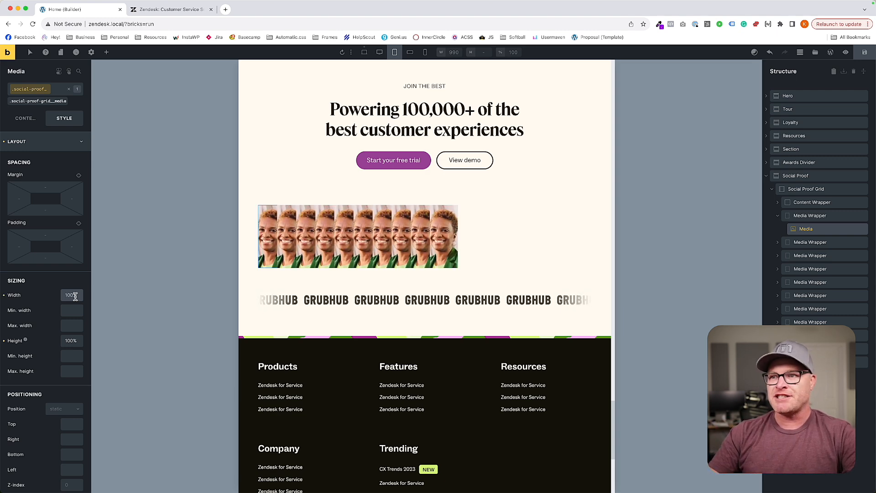
pyautogui.click(25, 118)
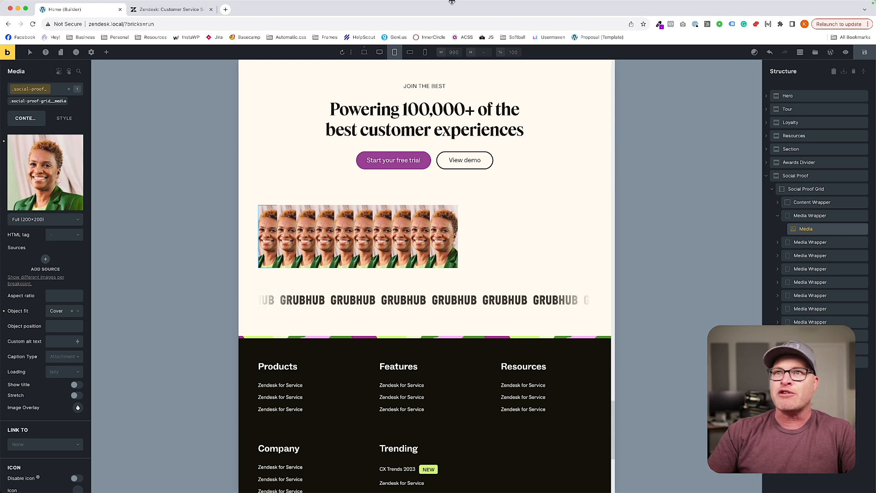
# Compare the social proof image row with the staggered portraits on the live zendesk.com page, and return to the builder.
pyautogui.click(165, 13)
pyautogui.scroll(-3, 502, 258)
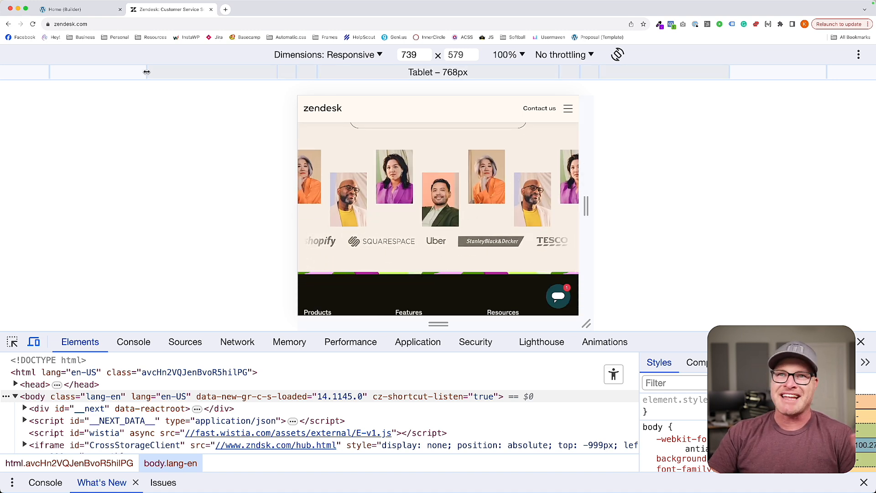
pyautogui.click(91, 9)
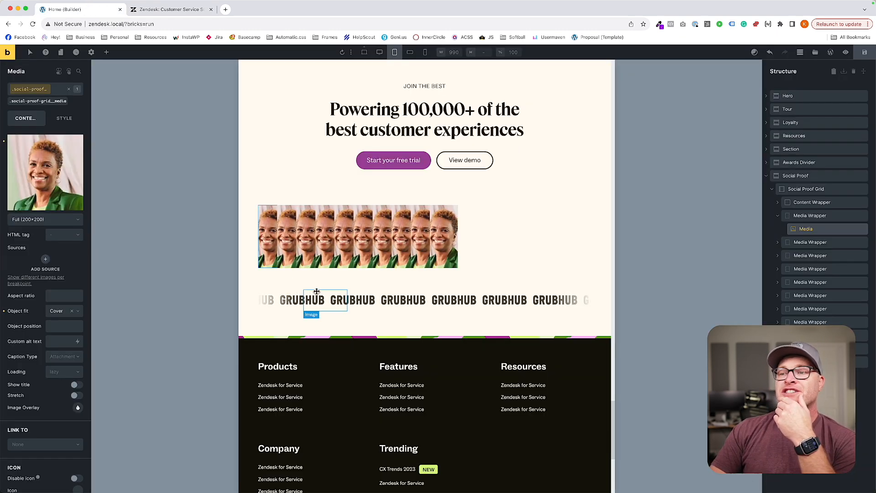
pyautogui.click(142, 10)
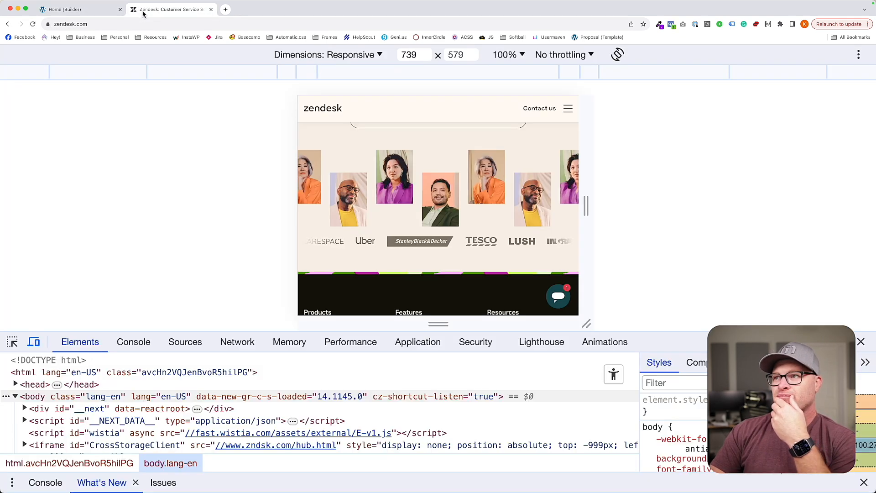
pyautogui.click(73, 9)
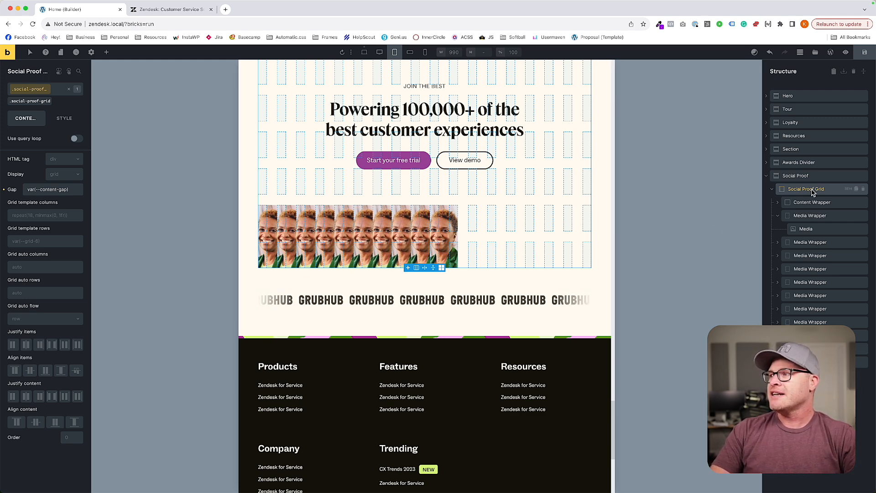
# In the Social Proof Grid's custom CSS, replace the grid-area of media wrappers 10 and 9 with display: none.
pyautogui.click(64, 118)
pyautogui.scroll(-10, 59, 338)
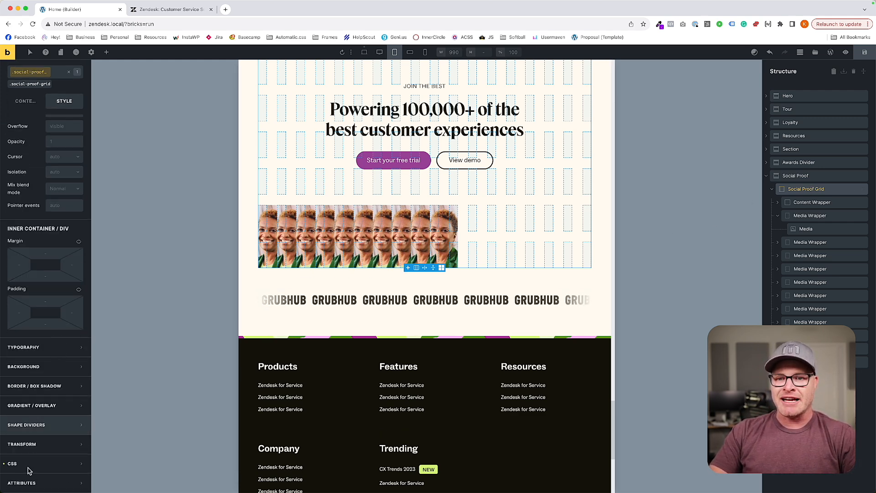
pyautogui.click(29, 467)
pyautogui.scroll(-6, 56, 422)
pyautogui.scroll(-1, 55, 421)
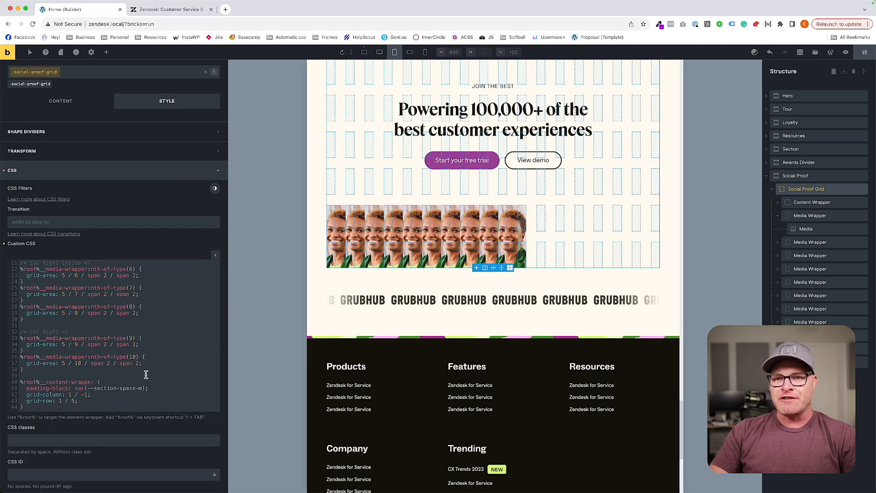
pyautogui.scroll(6, 154, 373)
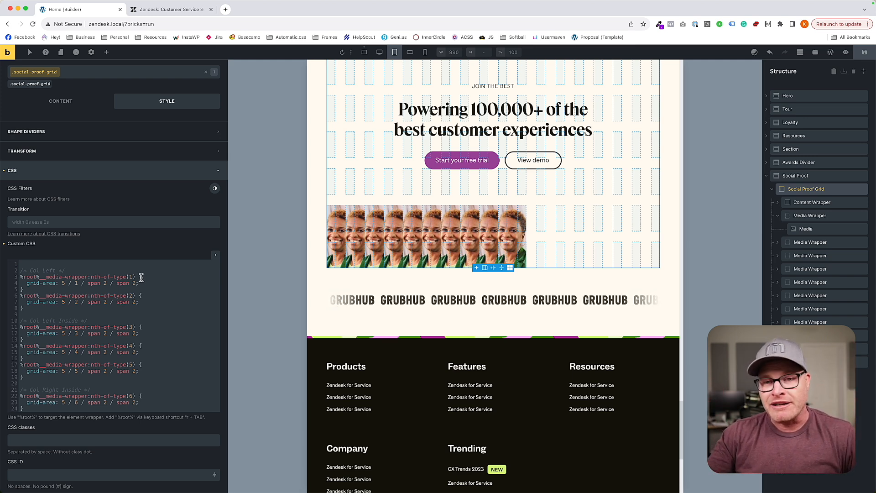
pyautogui.scroll(-6, 131, 299)
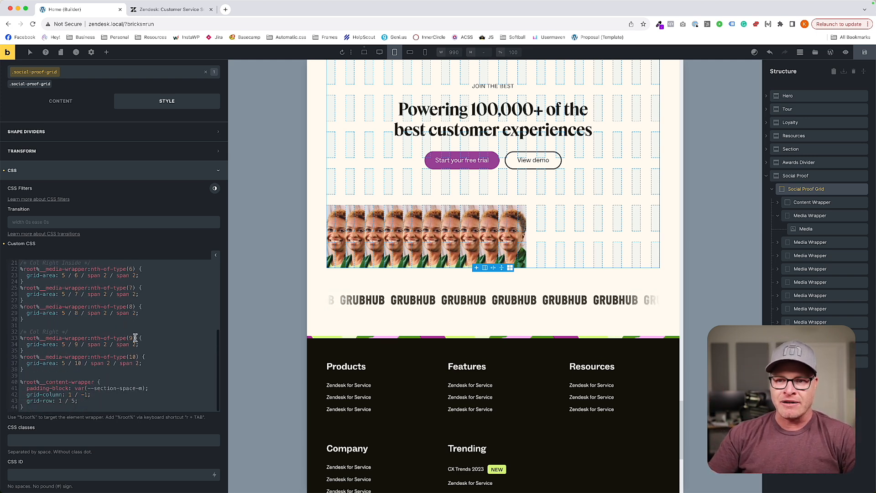
pyautogui.moveTo(141, 363); pyautogui.dragTo(28, 363)
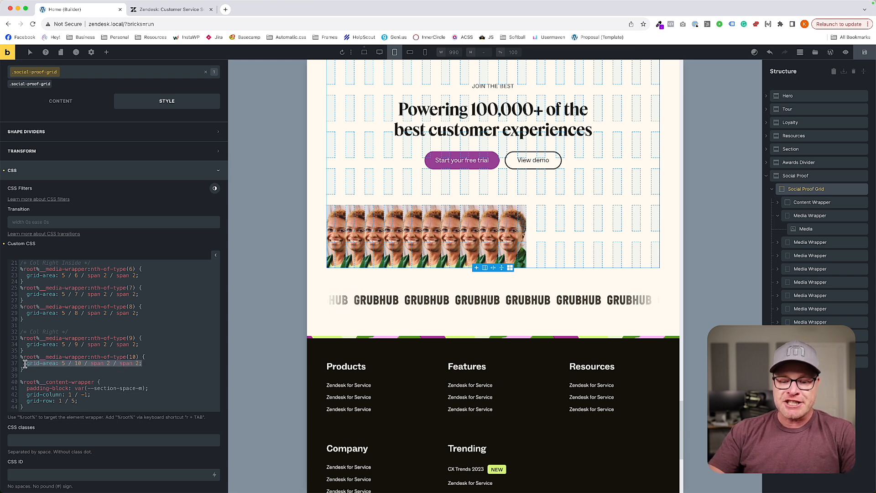
pyautogui.write('display: none;')
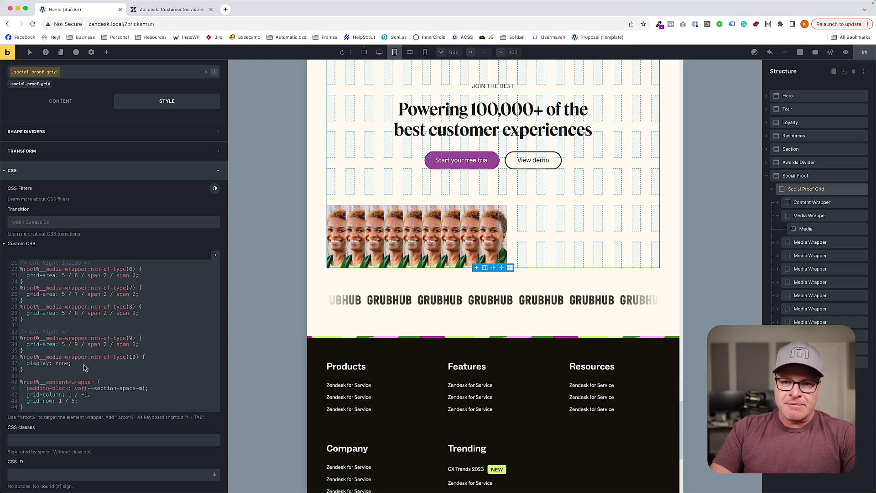
pyautogui.moveTo(84, 367); pyautogui.dragTo(21, 363)
pyautogui.hotkey('ctrl', 'c')
pyautogui.moveTo(142, 344); pyautogui.dragTo(25, 344)
pyautogui.hotkey('ctrl', 'v')
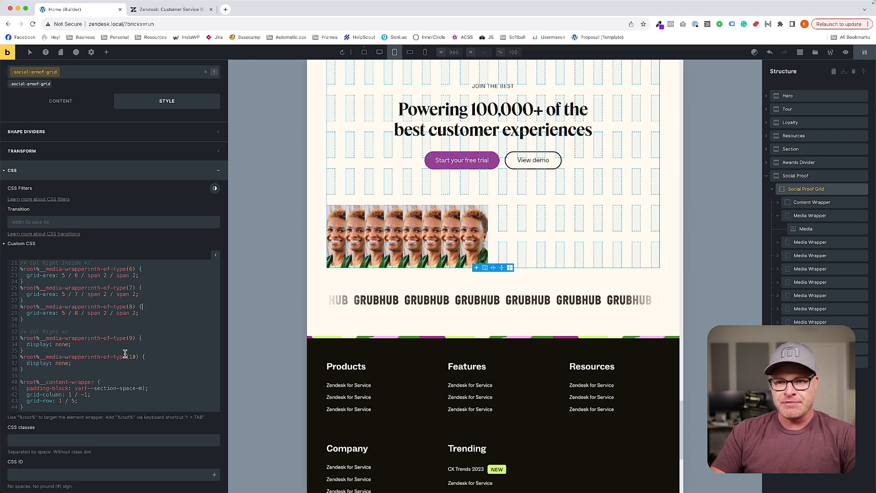
# Replace the grid-area of media wrappers 8 and 7 with display: none in the same custom CSS.
pyautogui.scroll(-1, 125, 353)
pyautogui.click(142, 289)
pyautogui.scroll(4, 129, 311)
pyautogui.moveTo(141, 360); pyautogui.dragTo(25, 361)
pyautogui.hotkey('ctrl', 'v')
pyautogui.moveTo(139, 342); pyautogui.dragTo(27, 341)
pyautogui.hotkey('ctrl', 'v')
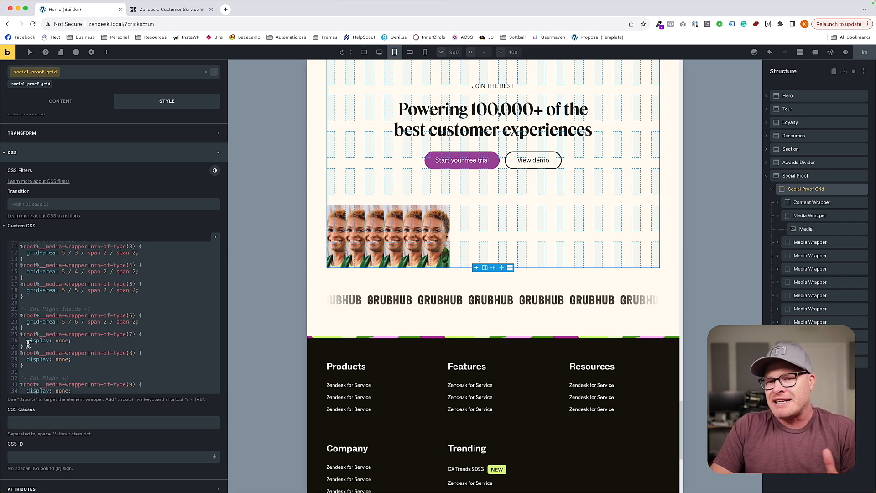
# Change the column span of media wrappers 1 through 6 to span 3 in their grid-area rules.
pyautogui.scroll(5, 91, 333)
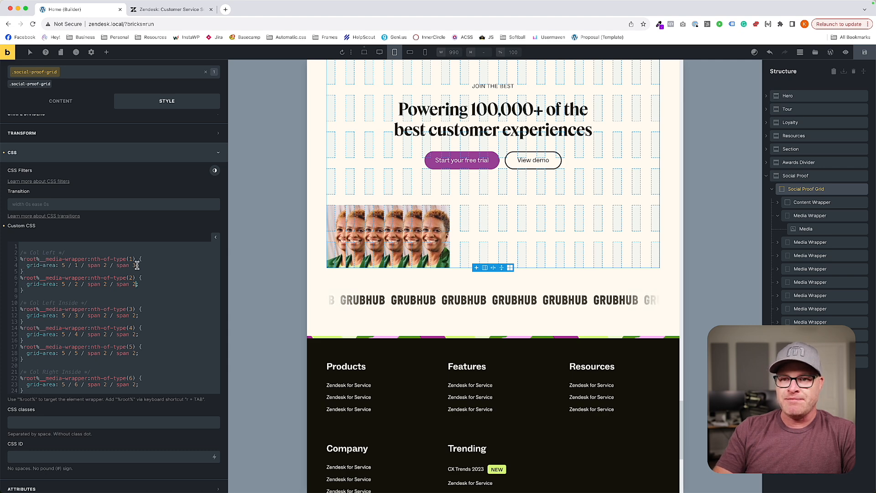
pyautogui.press('Down')
pyautogui.press('Down')
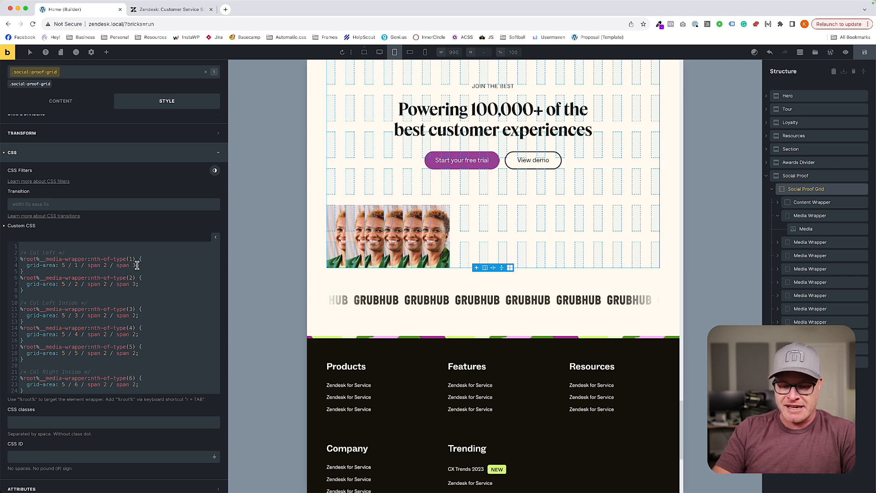
pyautogui.press('BackSpace')
pyautogui.write('3')
pyautogui.press('BackSpace')
pyautogui.write('3')
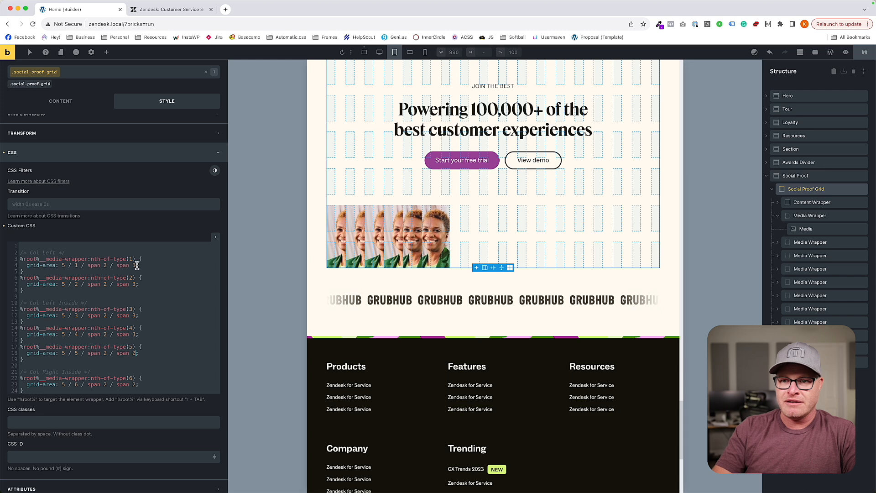
pyautogui.press('BackSpace')
pyautogui.write('3')
pyautogui.press('Down')
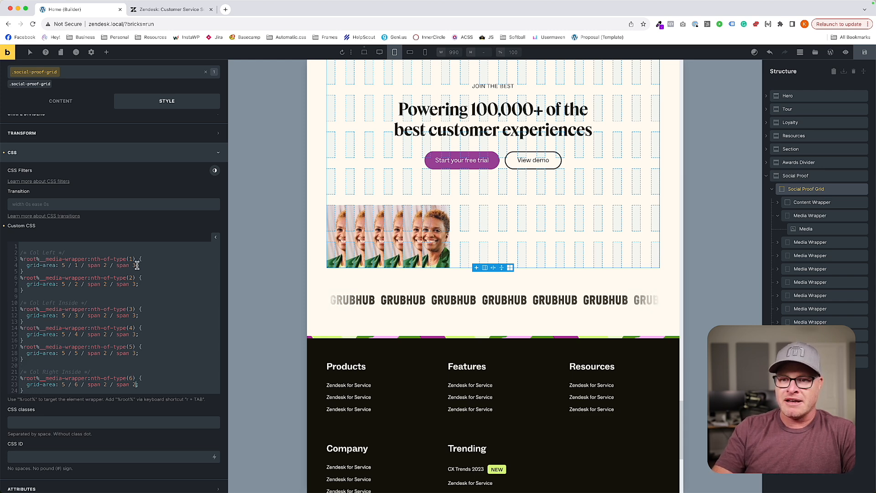
pyautogui.press('BackSpace')
pyautogui.write('3')
pyautogui.scroll(-3, 136, 268)
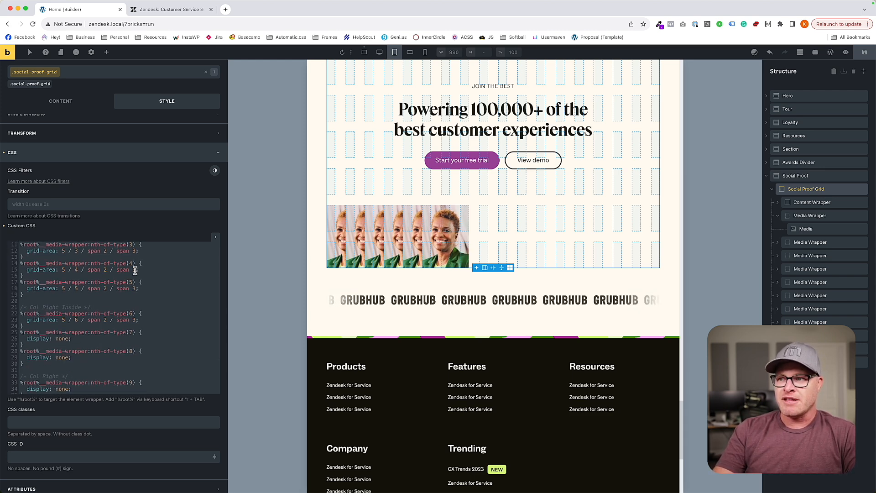
# Set the grid-area column starts of media wrappers 2 through 6 to 4, 7, 10, 13 and 16 in order.
pyautogui.scroll(3, 135, 270)
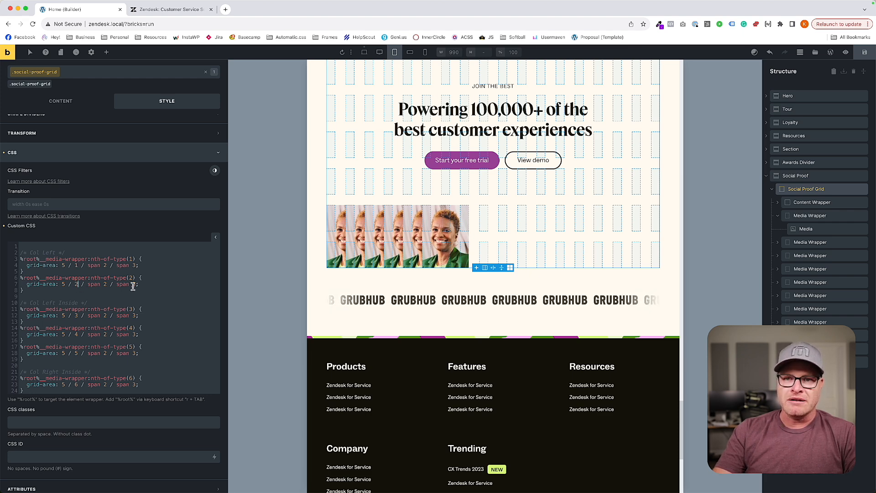
pyautogui.press('BackSpace')
pyautogui.write('4')
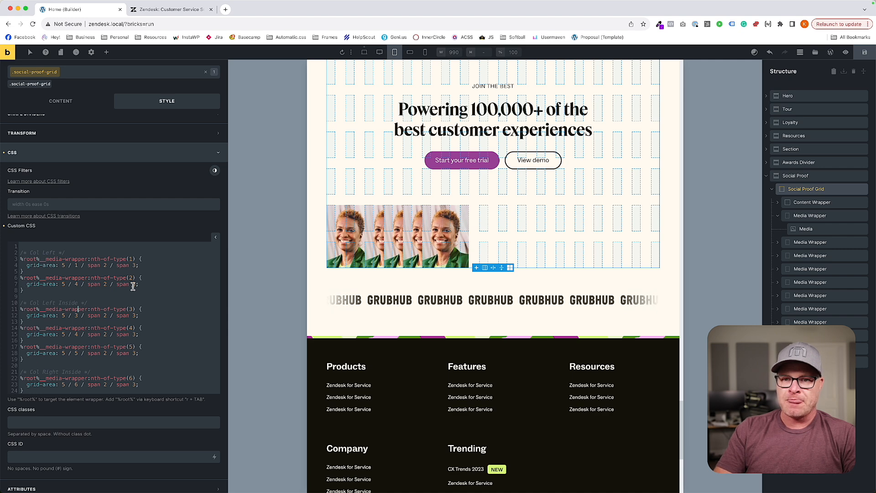
pyautogui.press('Down')
pyautogui.press('Down')
pyautogui.press('Down')
pyautogui.press('Down')
pyautogui.press('Down')
pyautogui.press('BackSpace')
pyautogui.write('7')
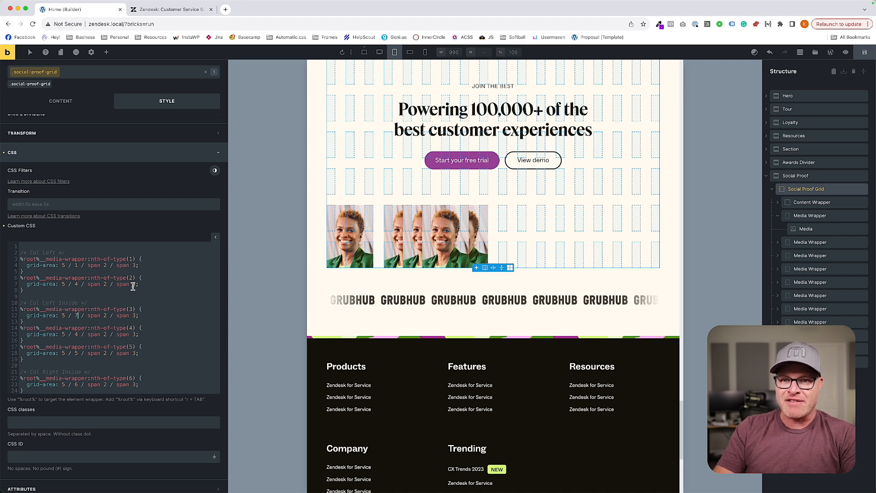
pyautogui.write('0')
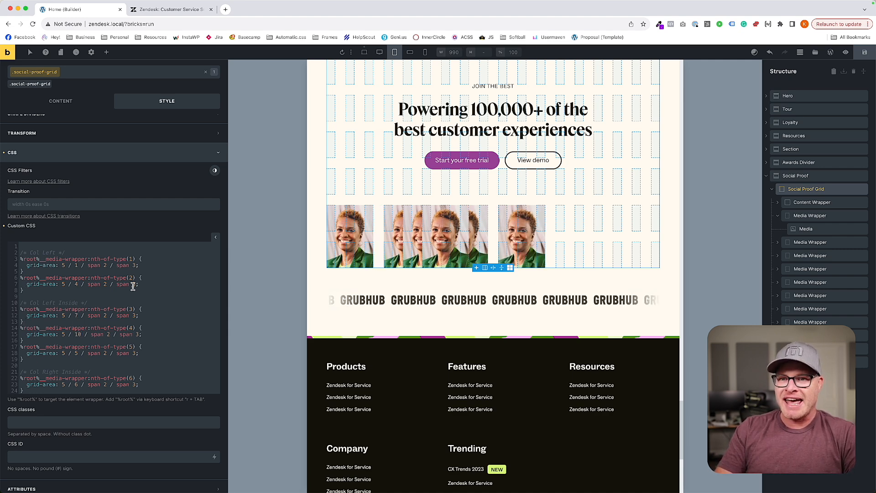
pyautogui.write('3')
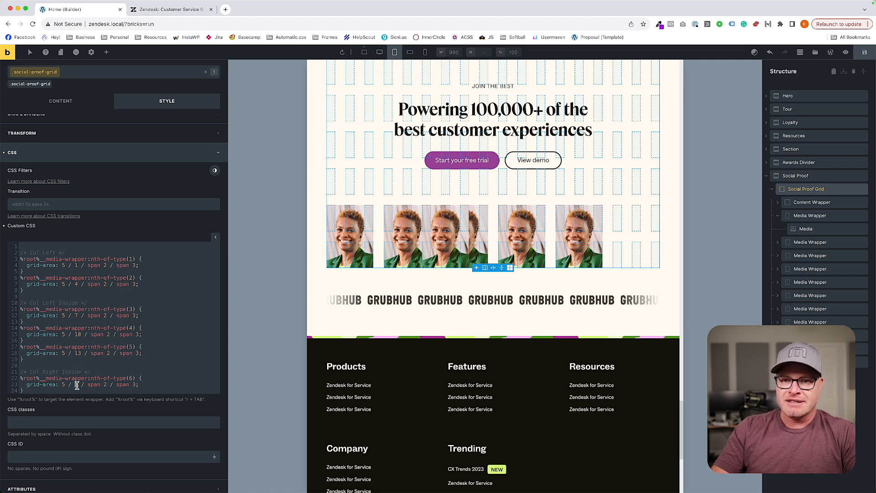
pyautogui.write('6')
pyautogui.scroll(-5, 87, 356)
pyautogui.scroll(5, 83, 355)
pyautogui.click(52, 107)
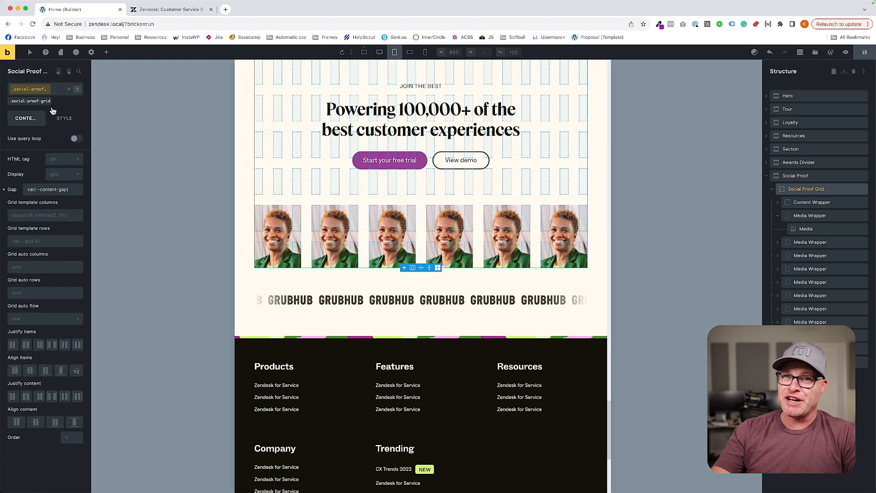
pyautogui.click(73, 190)
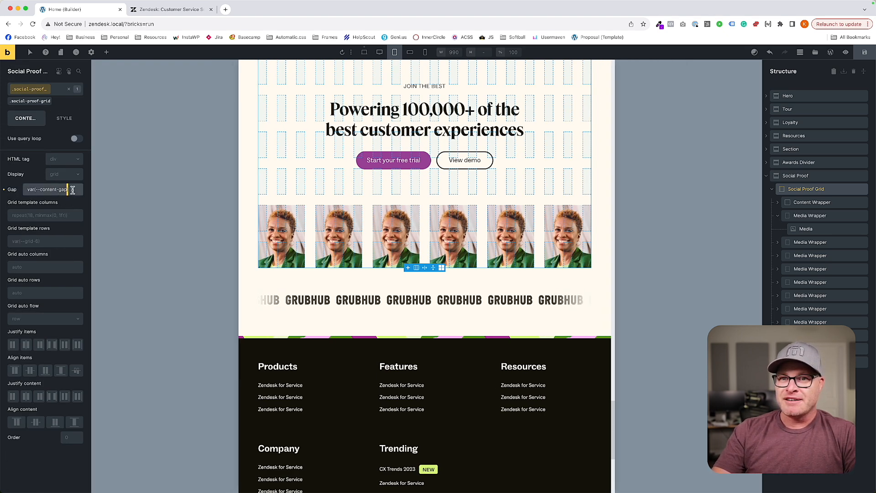
pyautogui.tripleClick(72, 190)
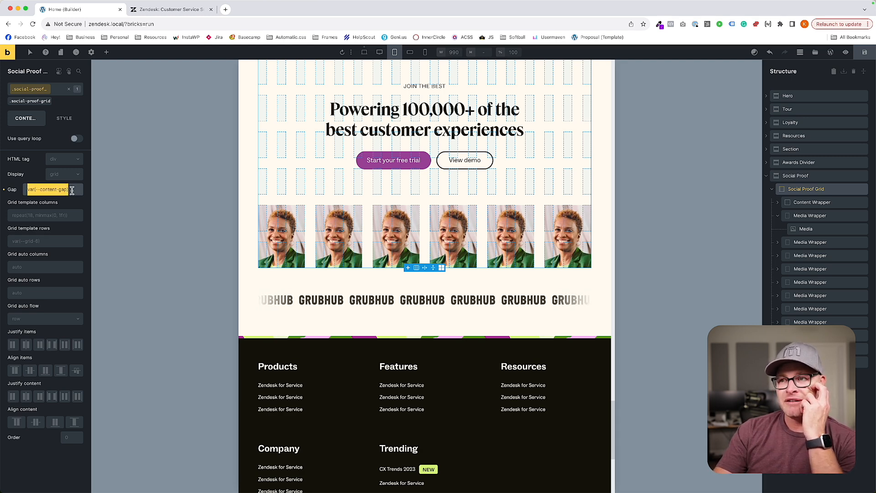
pyautogui.click(411, 279)
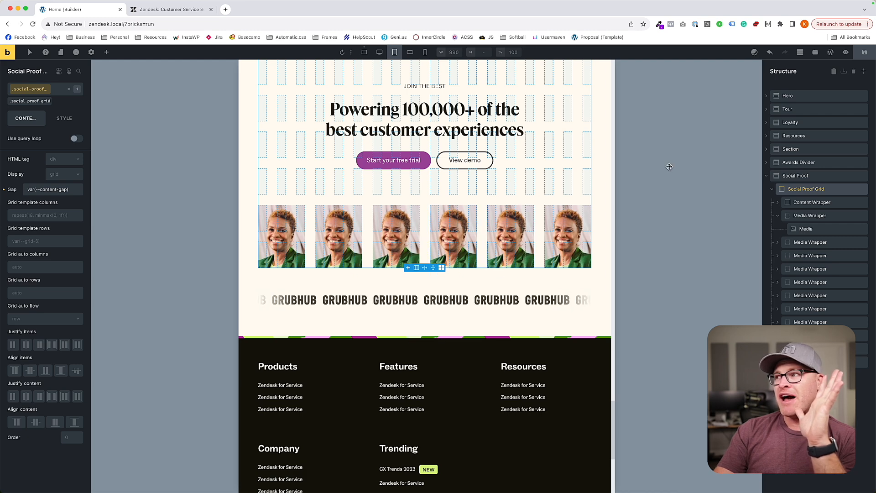
# Stagger the images by setting the grid-area row start of media wrappers 1, 3 and 5 to 4 in the custom CSS.
pyautogui.click(65, 118)
pyautogui.click(25, 278)
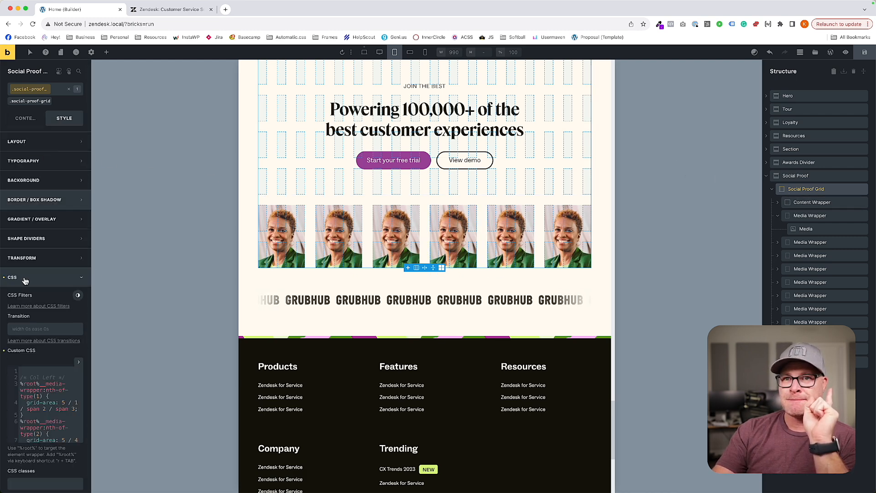
pyautogui.scroll(-3, 25, 281)
pyautogui.click(79, 287)
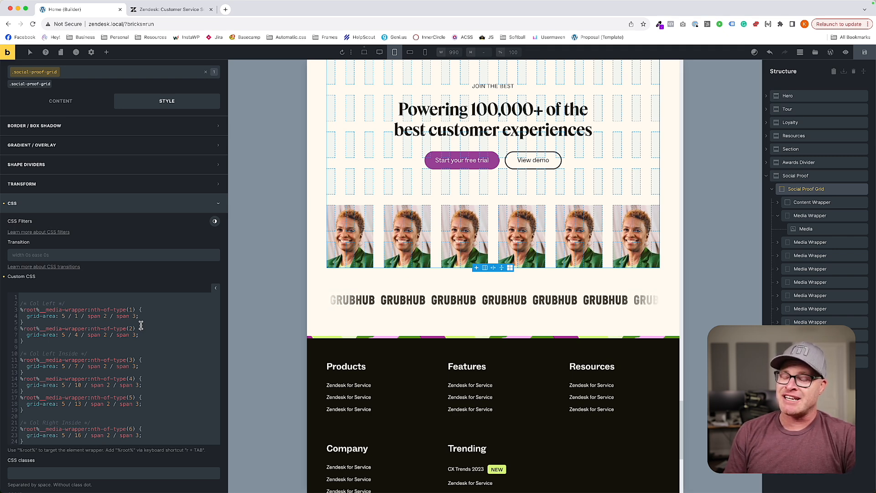
pyautogui.press('BackSpace')
pyautogui.write('4')
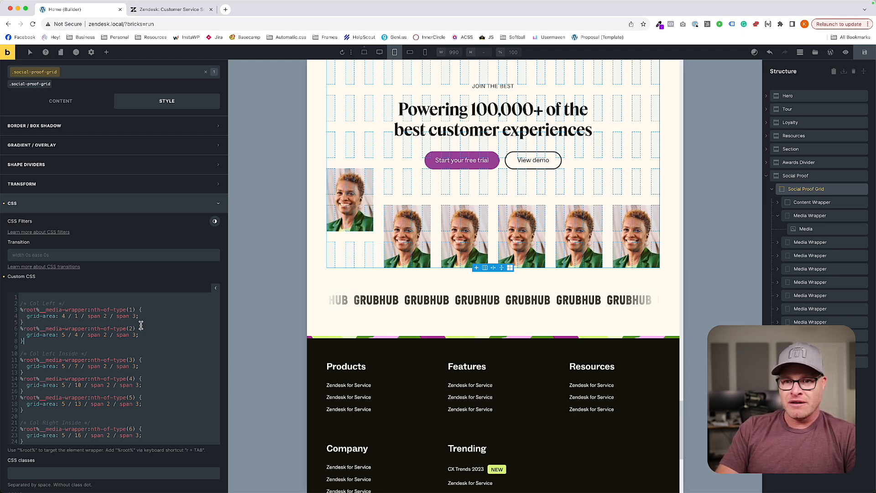
pyautogui.press('BackSpace')
pyautogui.write('4')
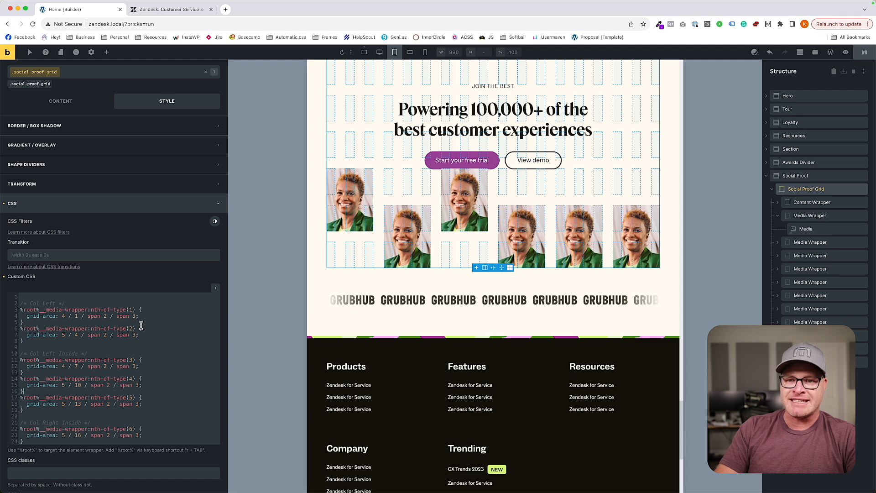
pyautogui.press('BackSpace')
pyautogui.write('4')
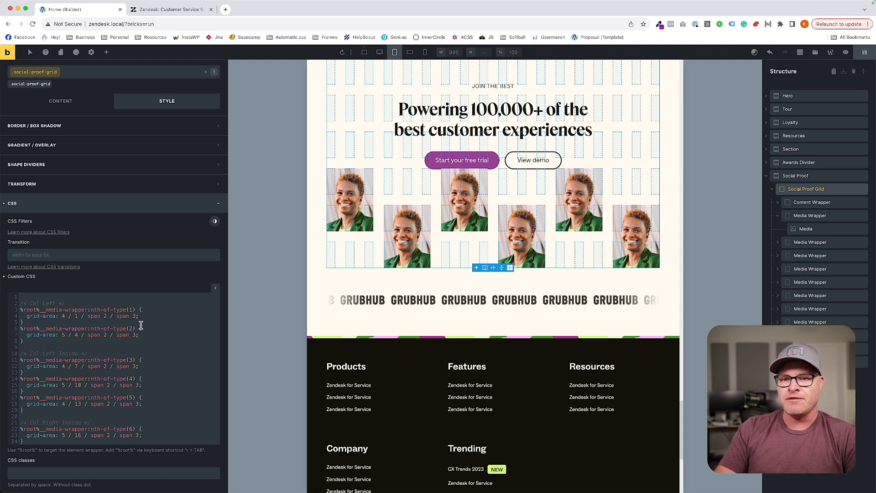
pyautogui.scroll(-1, 123, 350)
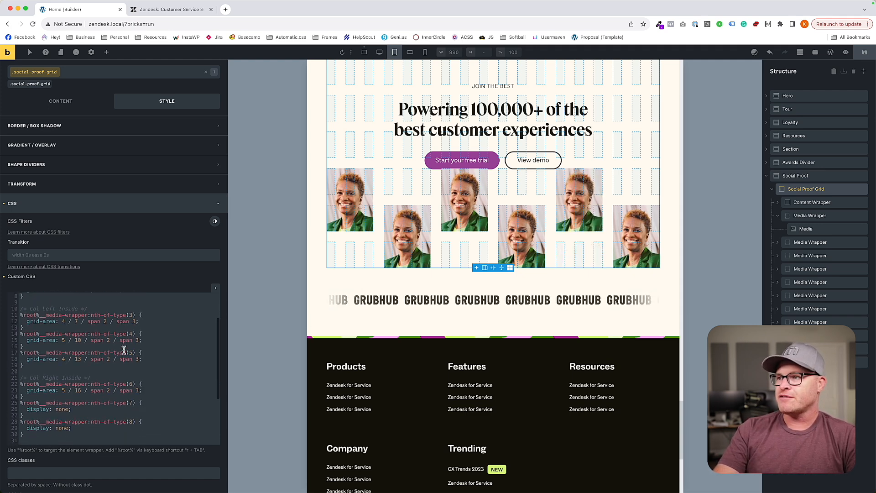
# Set the content wrapper's grid-row to 1 / 4 in the social proof grid's custom CSS.
pyautogui.scroll(-10, 124, 350)
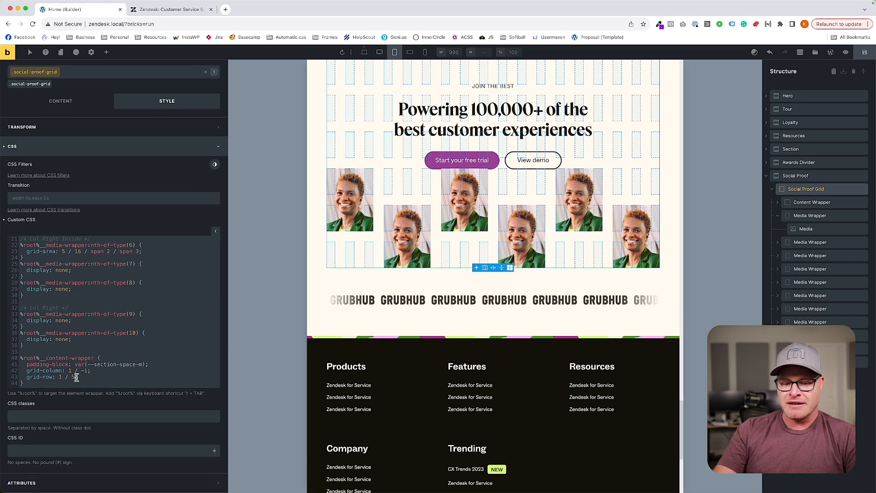
pyautogui.click(76, 377)
pyautogui.press('BackSpace')
pyautogui.write('4')
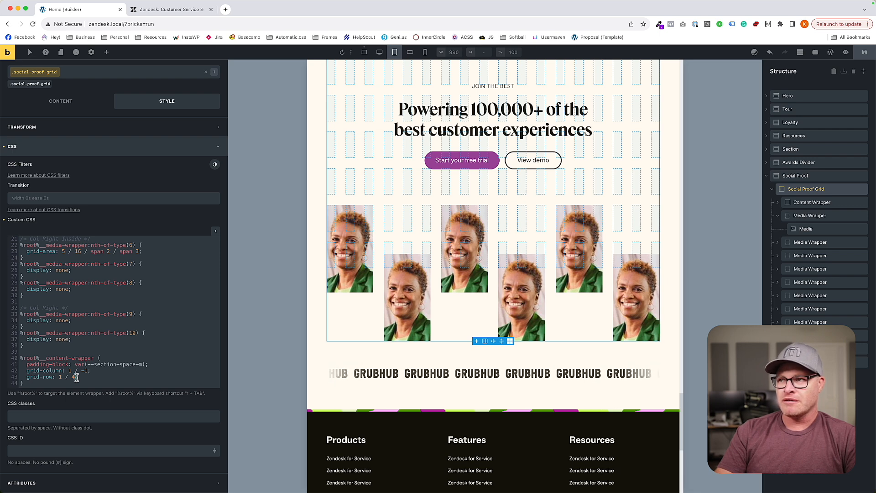
pyautogui.scroll(1, 359, 305)
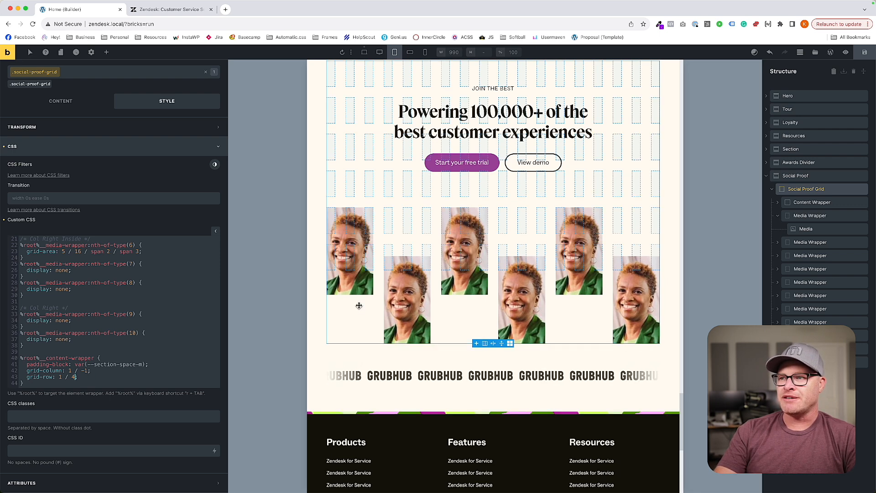
pyautogui.scroll(3, 359, 305)
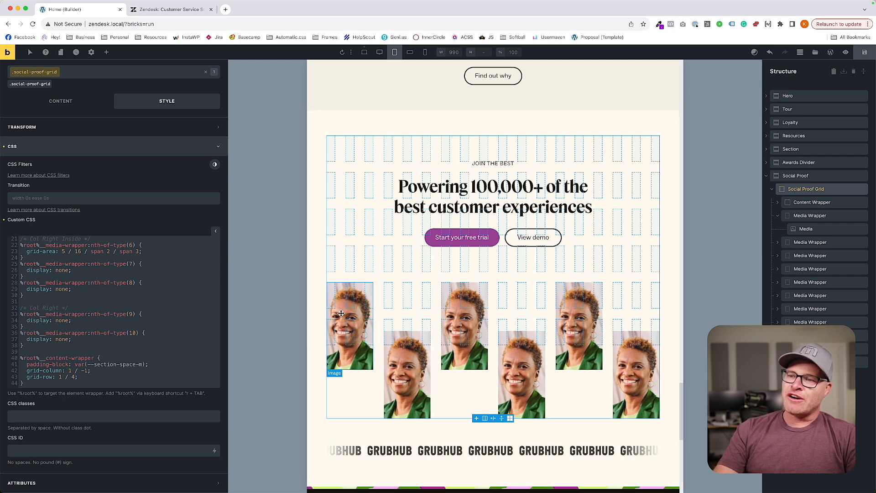
# Try var(--grid-7) and var(--grid-5) as the social proof grid's template rows, and clear the override.
pyautogui.click(355, 256)
pyautogui.click(376, 276)
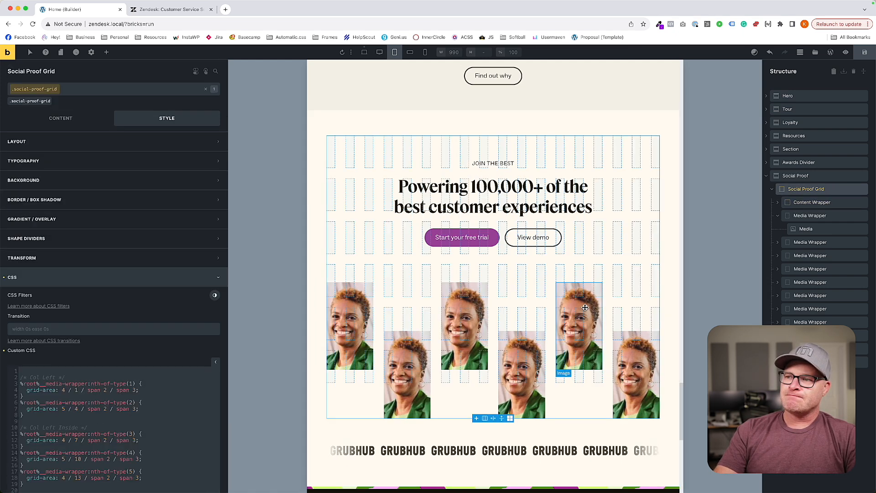
pyautogui.click(60, 118)
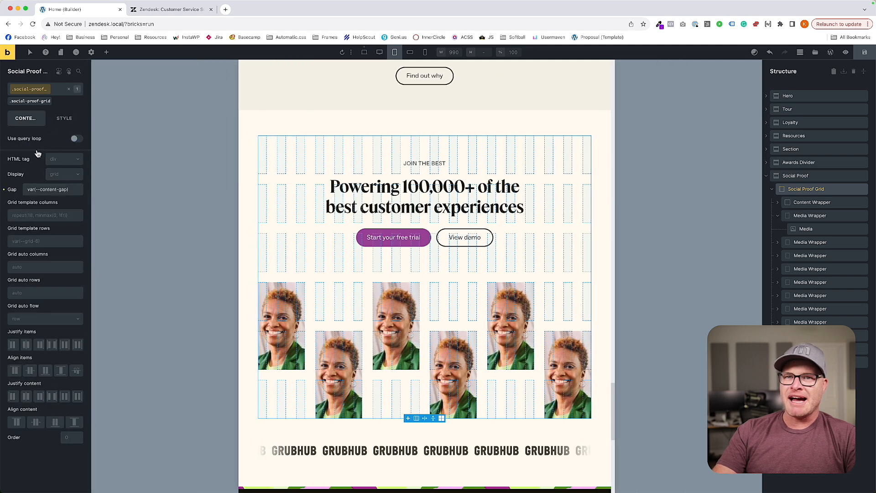
pyautogui.click(69, 241)
pyautogui.write('--grid-')
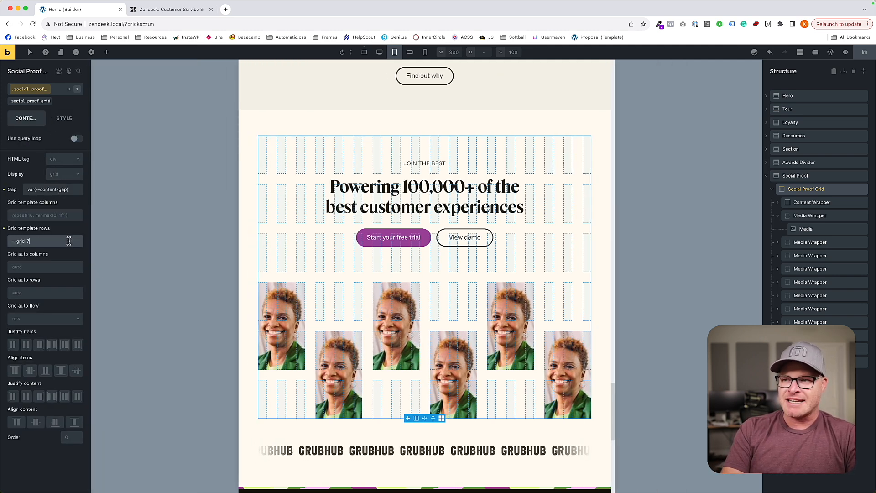
pyautogui.write('7')
pyautogui.press('Return')
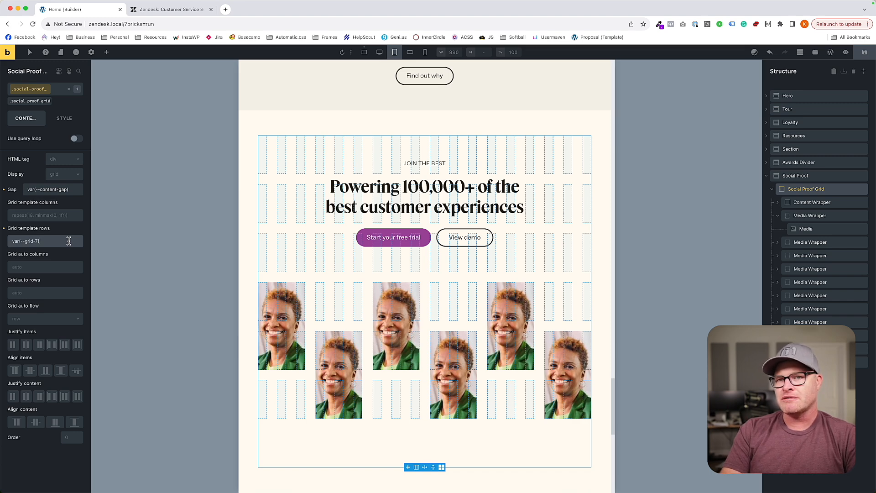
pyautogui.write('--grid-5')
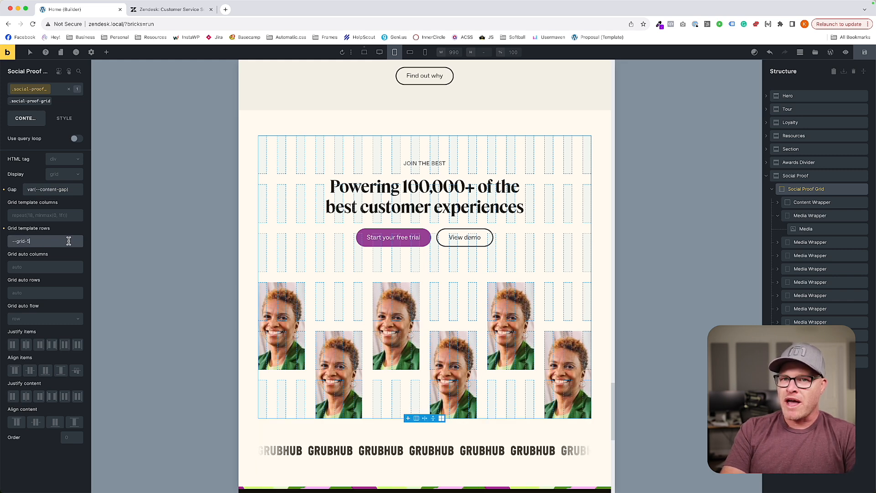
pyautogui.press('Return')
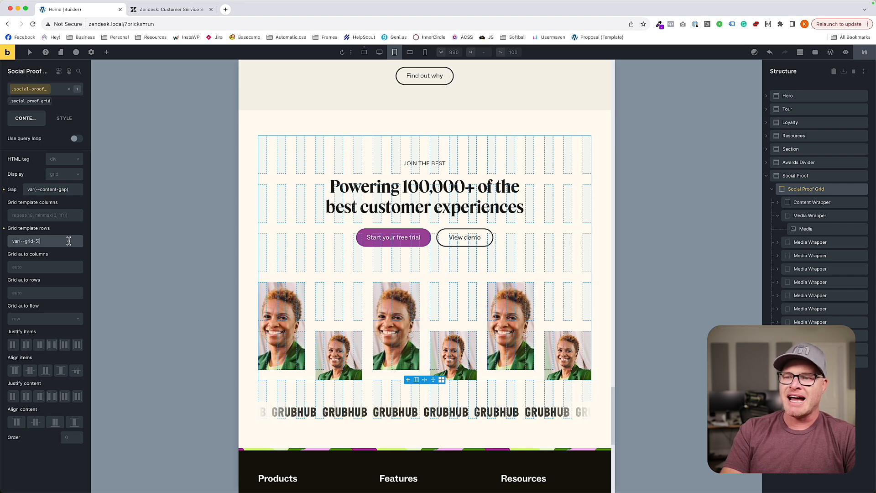
pyautogui.tripleClick(68, 241)
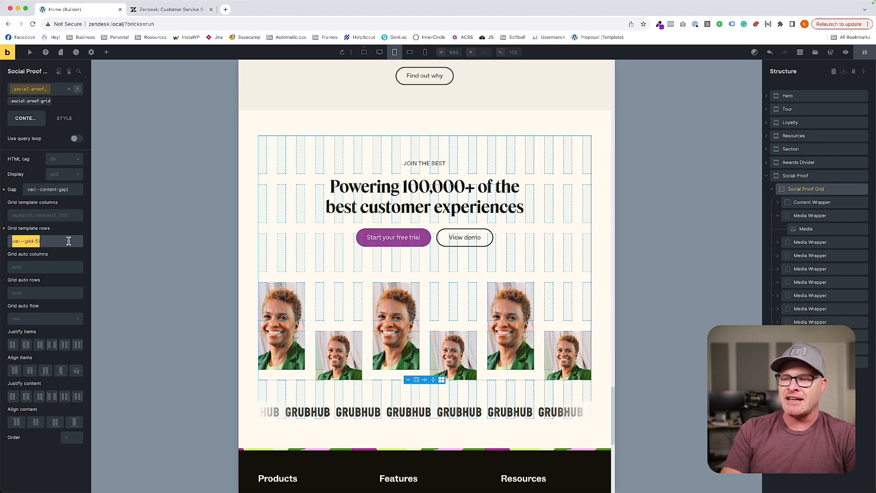
pyautogui.press('BackSpace')
# Set the max height of the social-proof-grid__media class to 160 at the L breakpoint.
pyautogui.click(64, 118)
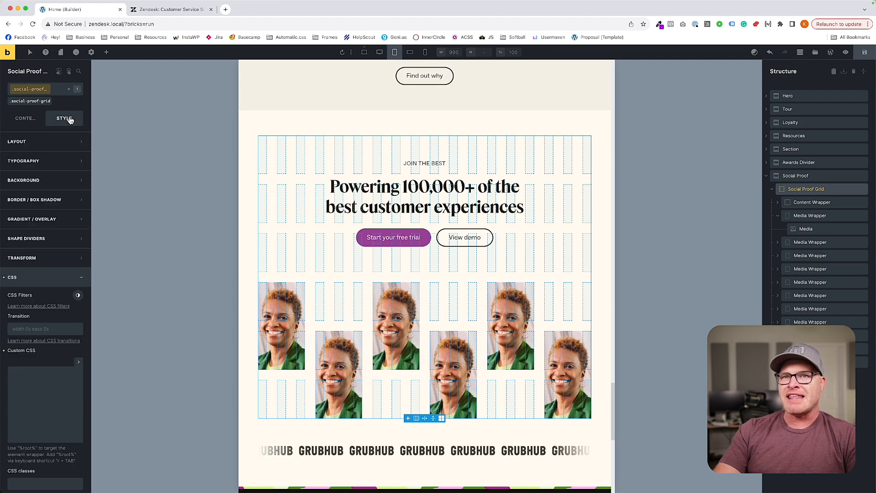
pyautogui.click(806, 229)
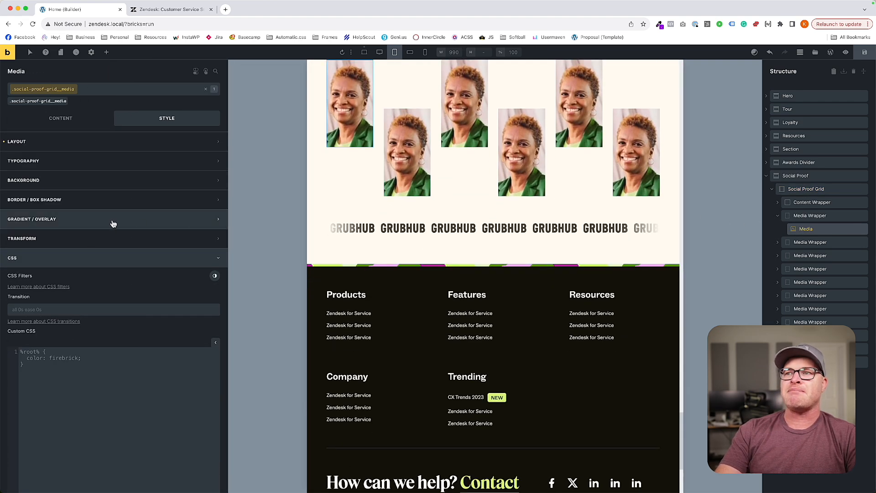
pyautogui.click(100, 142)
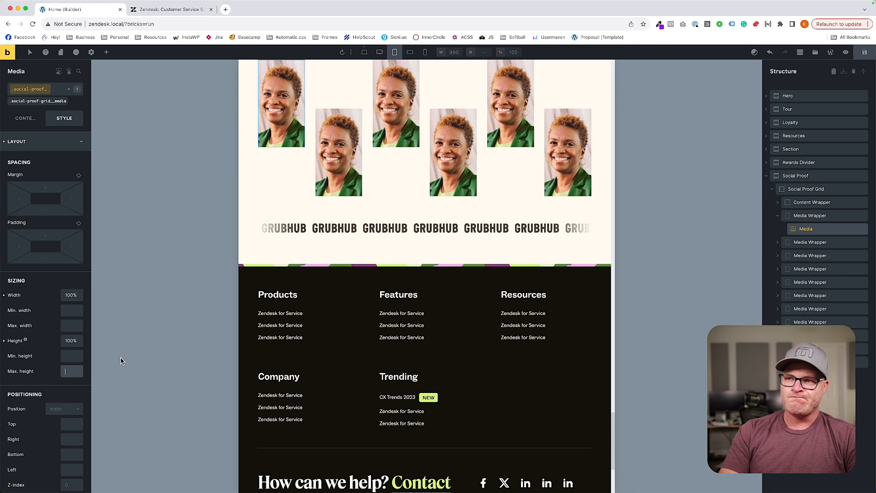
pyautogui.write('120')
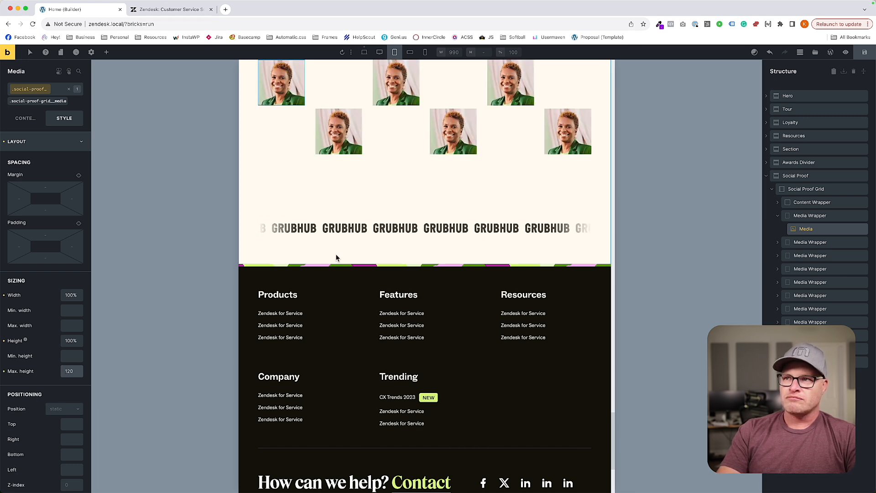
pyautogui.scroll(2, 336, 256)
pyautogui.press('Left')
pyautogui.press('BackSpace')
pyautogui.write('4')
pyautogui.press('BackSpace')
pyautogui.write('5')
pyautogui.press('BackSpace')
pyautogui.write('6')
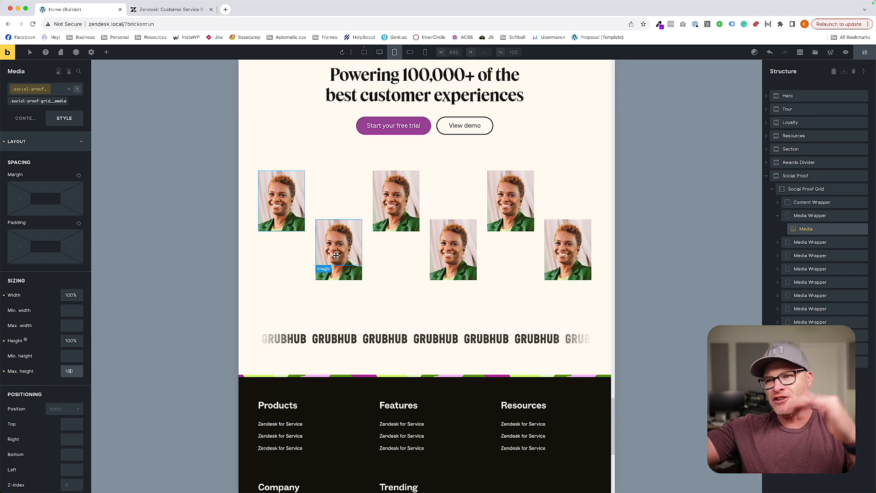
# Set the Social Proof section's left and right padding to 0.
pyautogui.scroll(3, 456, 287)
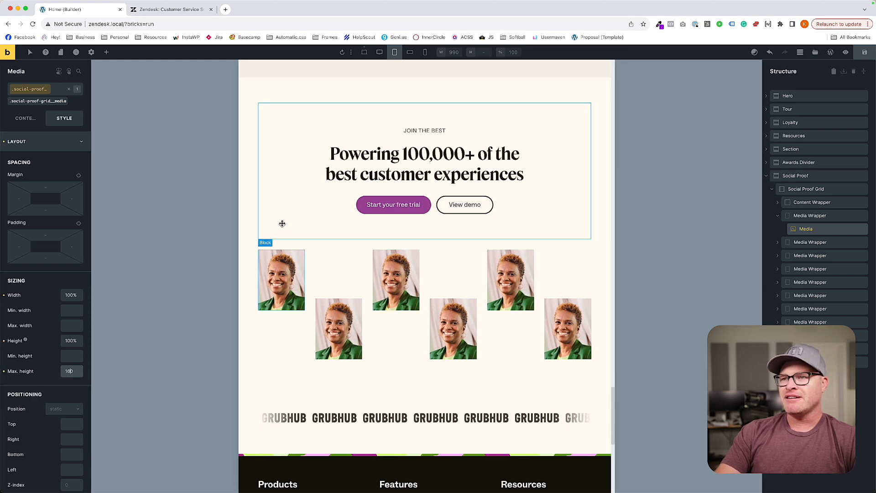
pyautogui.click(284, 245)
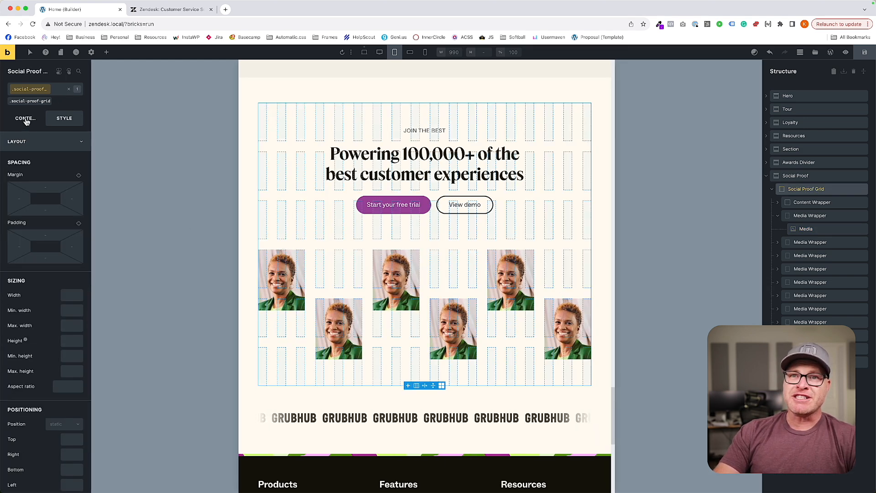
pyautogui.click(244, 165)
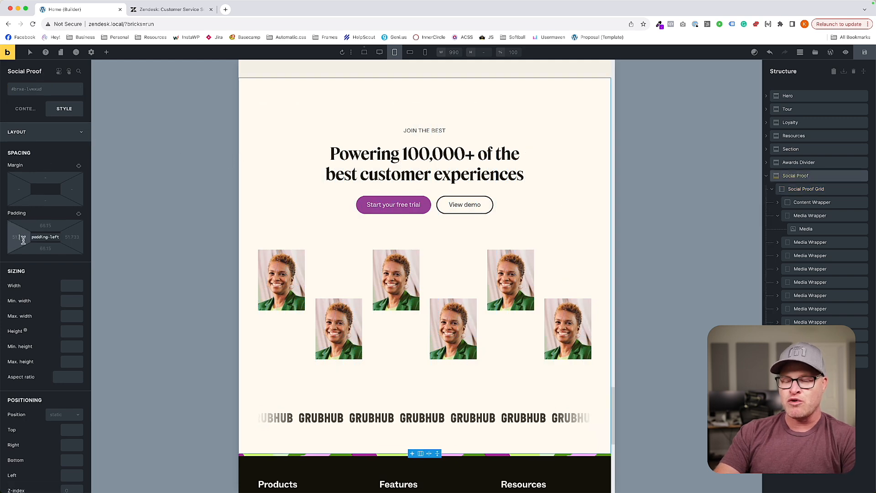
pyautogui.write('0')
pyautogui.click(74, 239)
pyautogui.write('0')
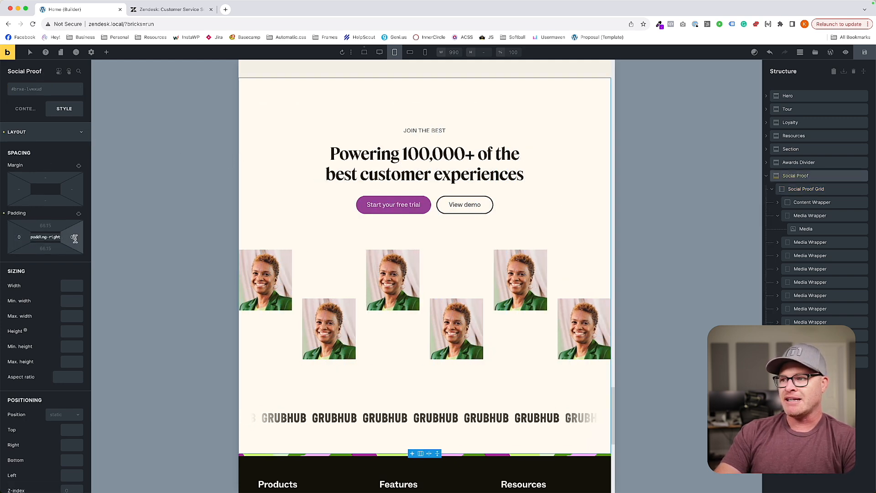
# Give the social-proof-grid__content-wrapper class the section padding-x variable as left and right padding, and save the page.
pyautogui.click(309, 172)
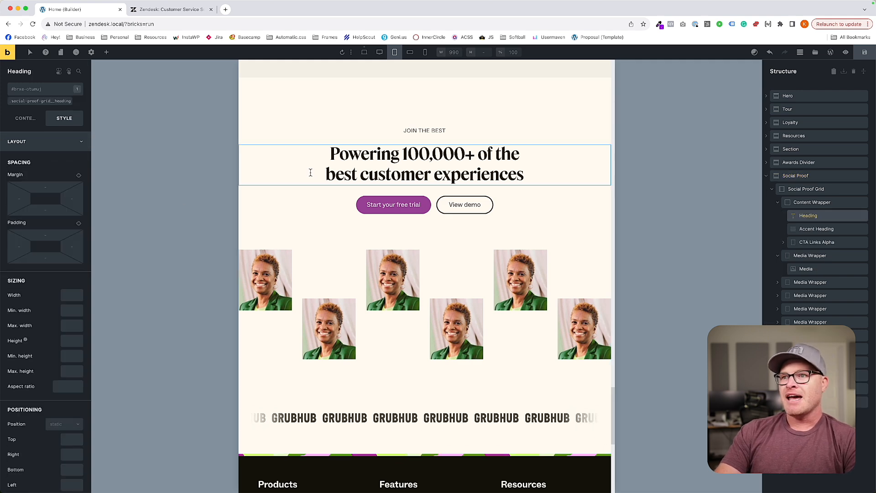
pyautogui.click(478, 138)
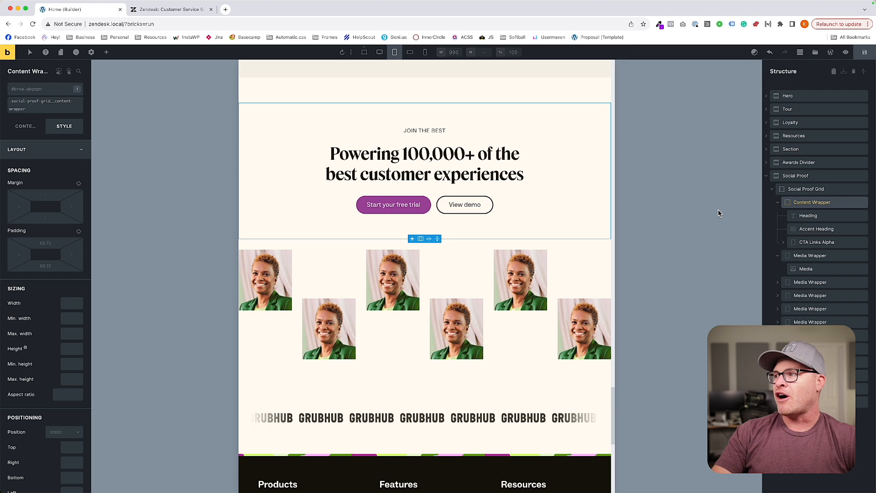
pyautogui.click(781, 203)
pyautogui.scroll(3, 481, 236)
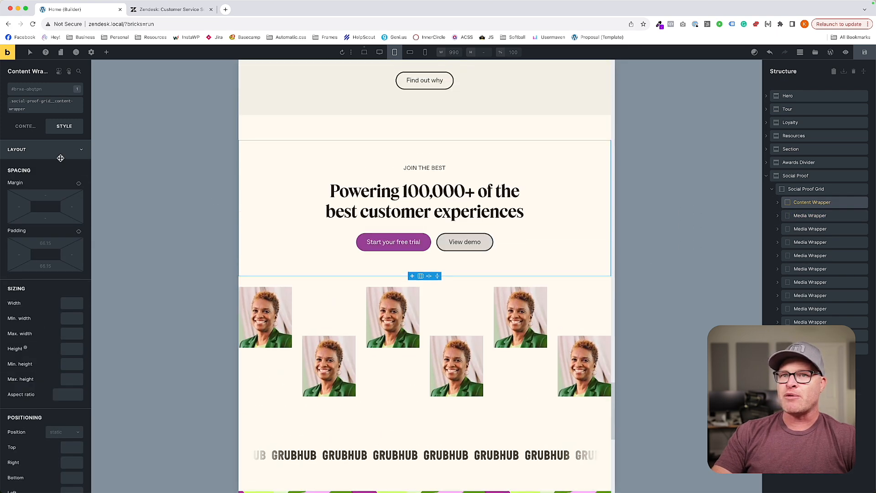
pyautogui.click(37, 104)
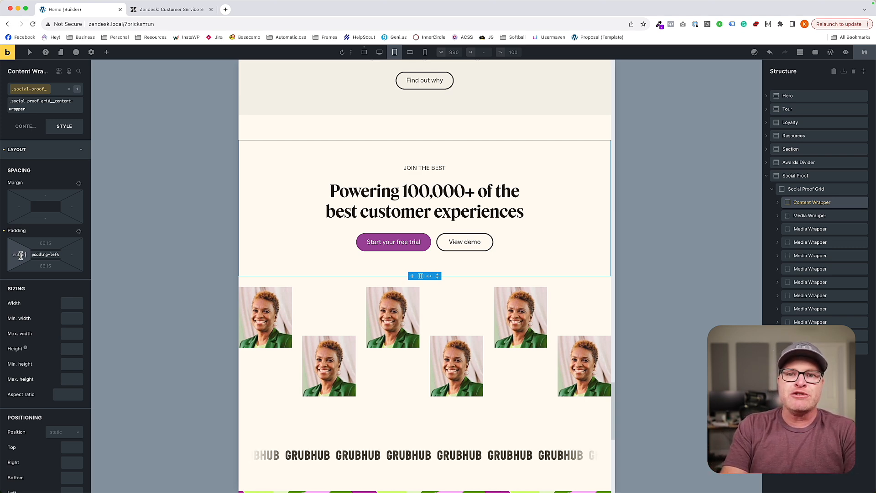
pyautogui.write('x)')
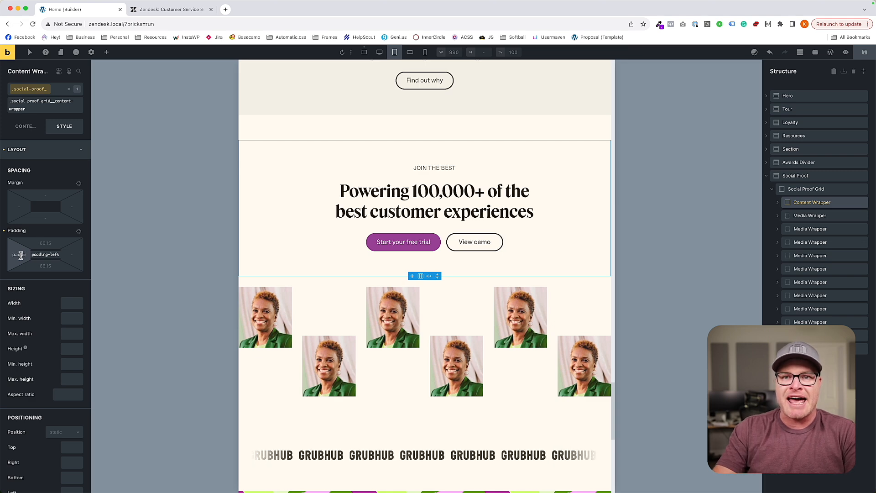
pyautogui.click(69, 254)
pyautogui.press('super+v')
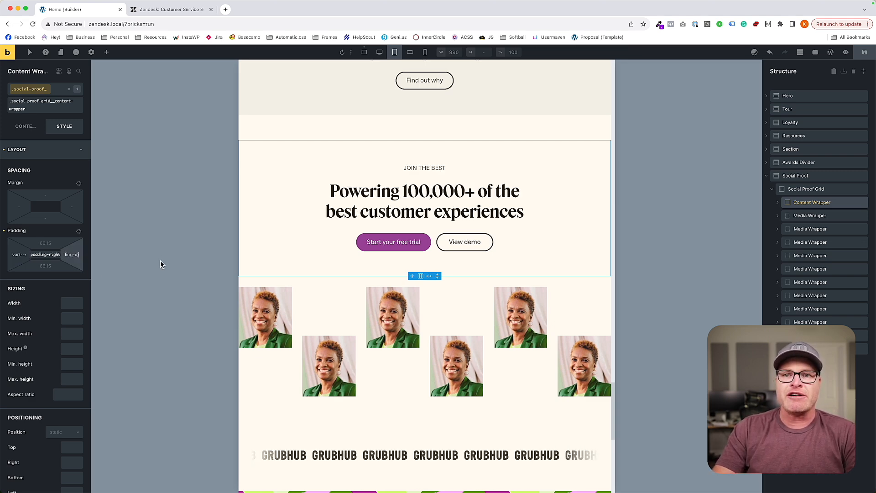
pyautogui.click(864, 53)
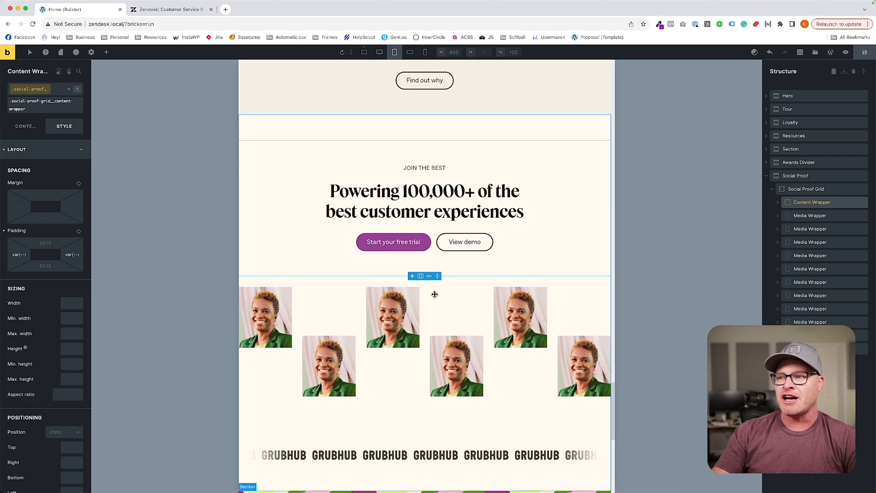
# Check the social proof section at the M breakpoint and open the social-proof-grid__media class for styling at the smallest breakpoint.
pyautogui.click(410, 53)
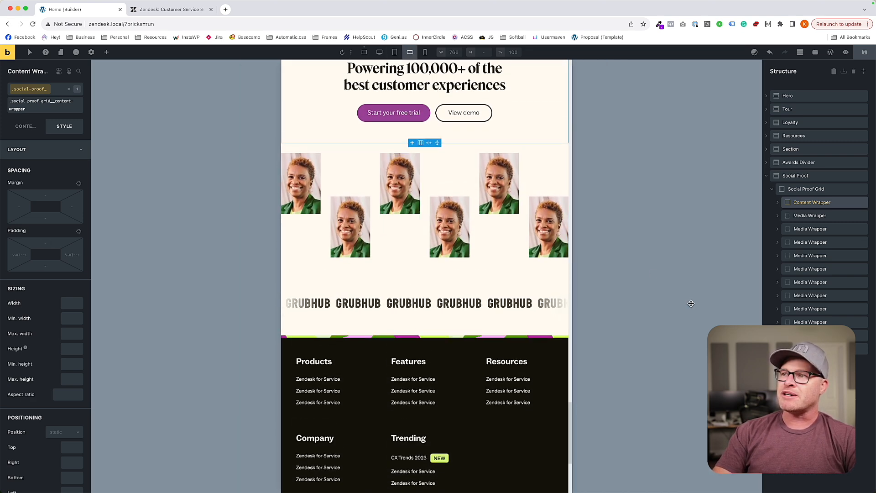
pyautogui.scroll(2, 489, 274)
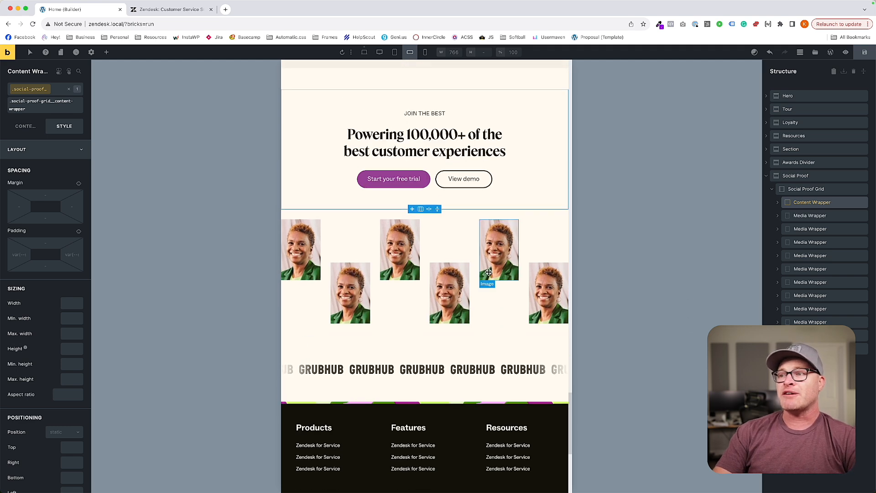
pyautogui.scroll(1, 489, 272)
pyautogui.click(425, 52)
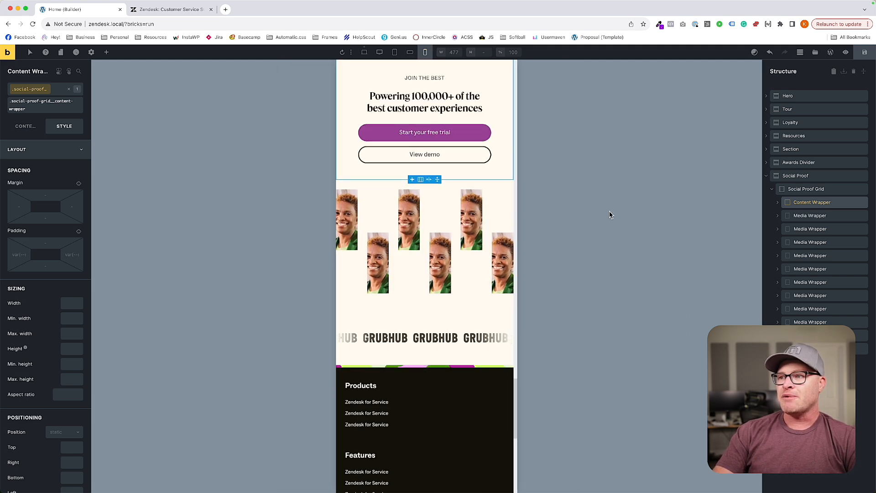
pyautogui.click(410, 207)
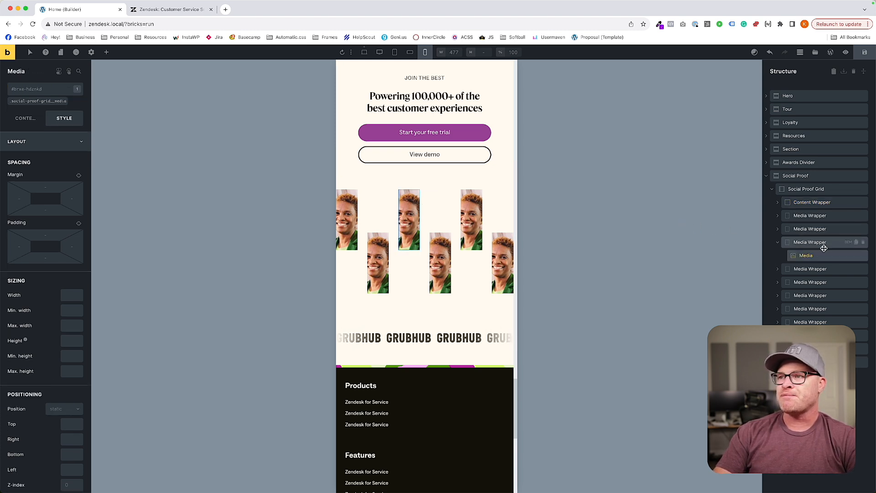
pyautogui.scroll(1, 443, 247)
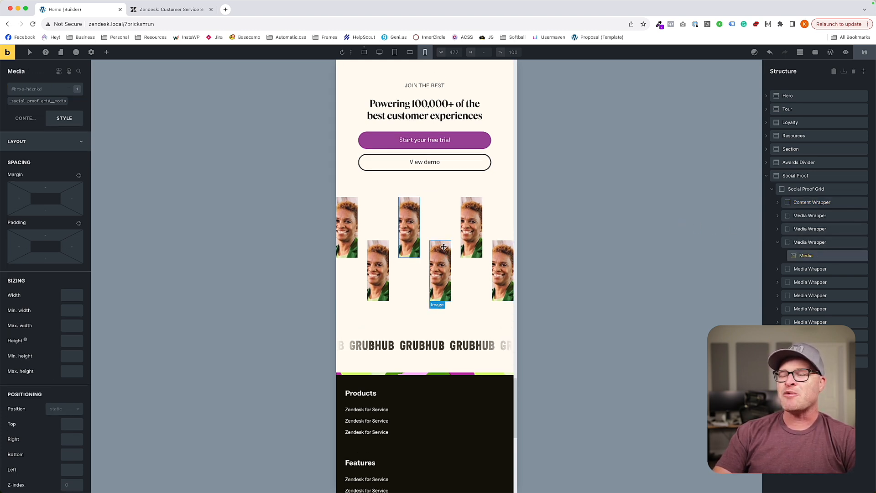
pyautogui.scroll(3, 443, 247)
pyautogui.click(33, 102)
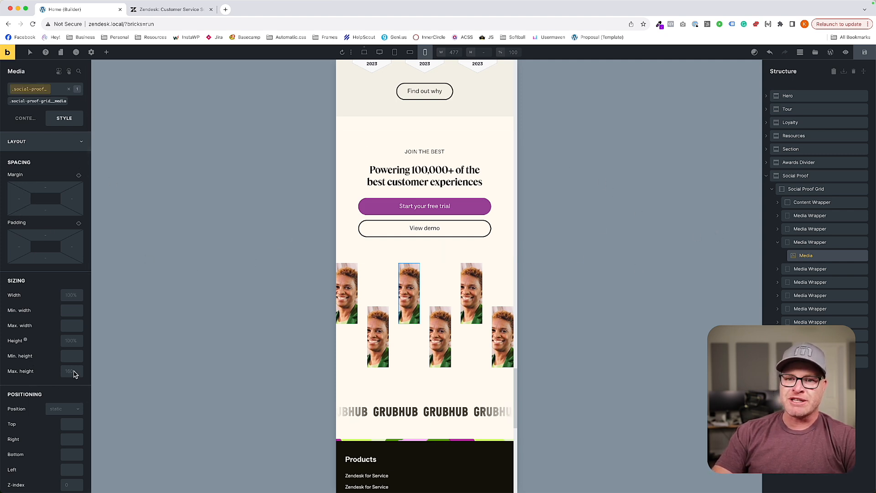
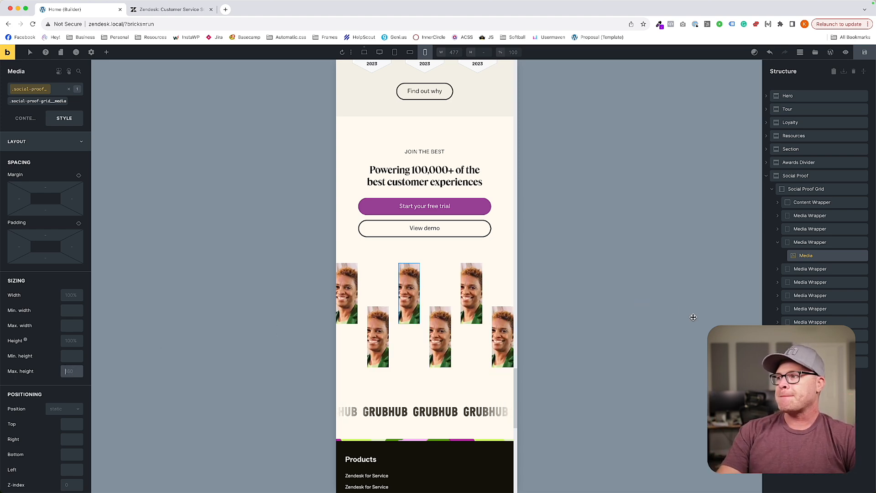
# Copy the social-proof-grid class's custom CSS from the L breakpoint into its custom CSS at the smallest breakpoint.
pyautogui.click(395, 52)
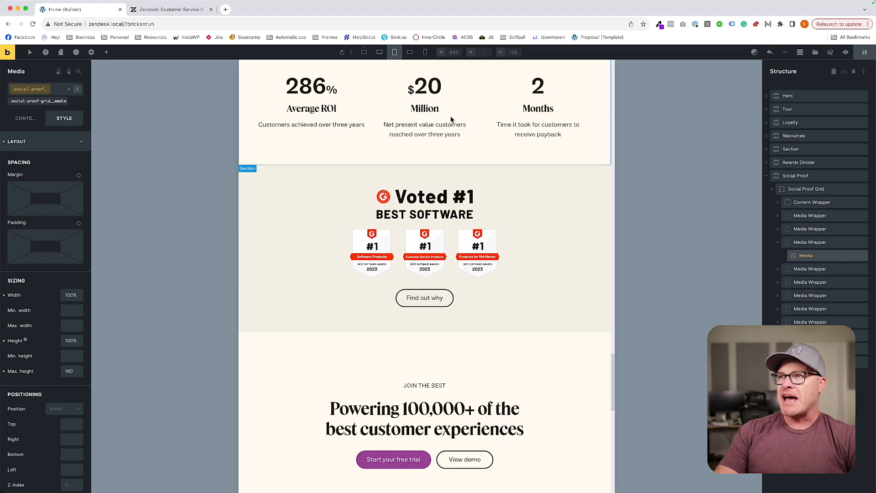
pyautogui.scroll(-7, 510, 303)
pyautogui.click(425, 206)
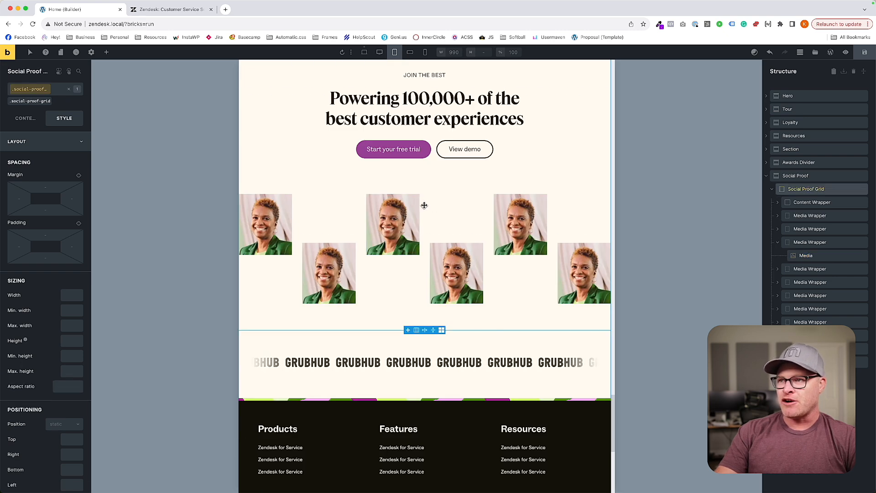
pyautogui.scroll(-10, 78, 309)
pyautogui.click(30, 465)
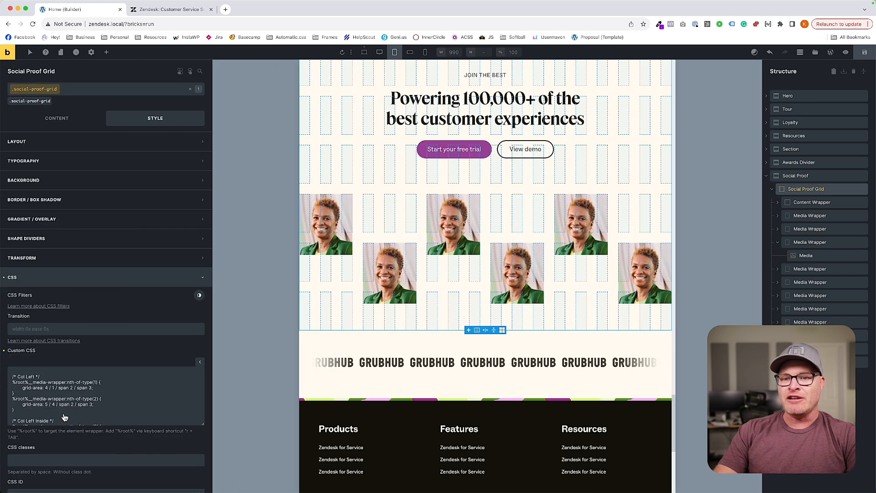
pyautogui.click(425, 52)
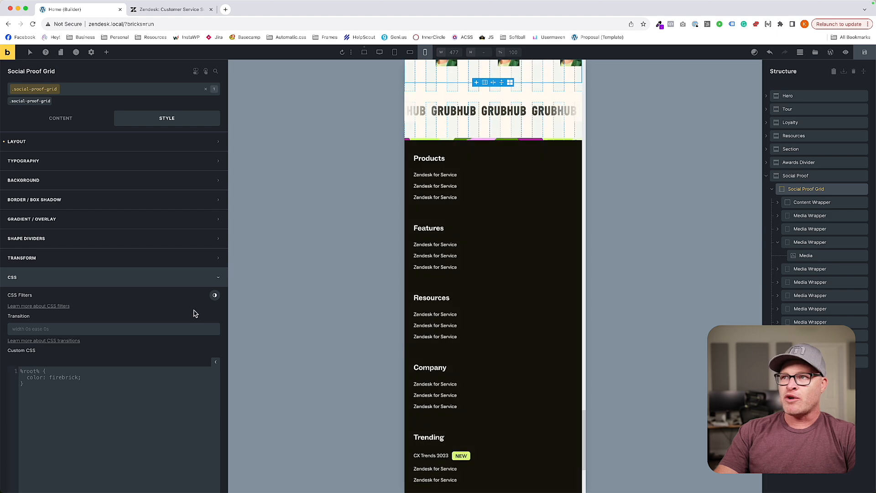
pyautogui.press('super+v')
# Delete the media-wrapper rules for nth-of-type 7 to 10 from the smallest breakpoint's custom CSS.
pyautogui.scroll(-2, 106, 397)
pyautogui.moveTo(36, 416); pyautogui.dragTo(16, 336)
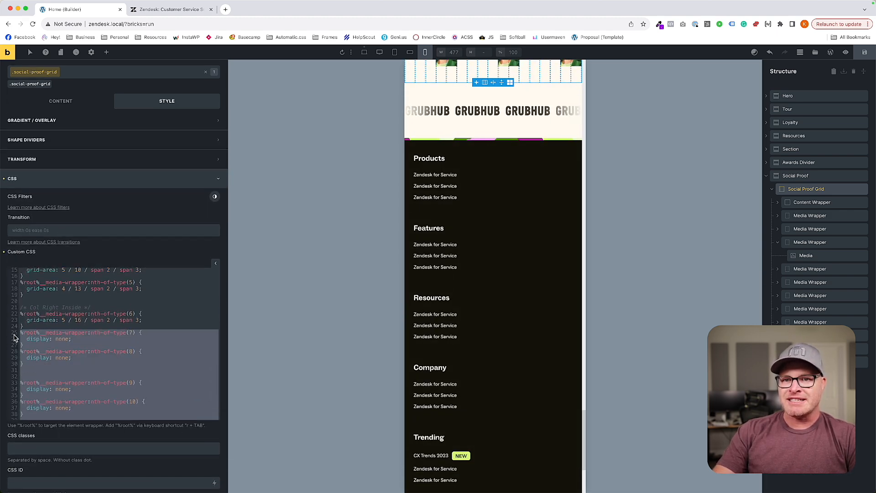
pyautogui.press('BackSpace')
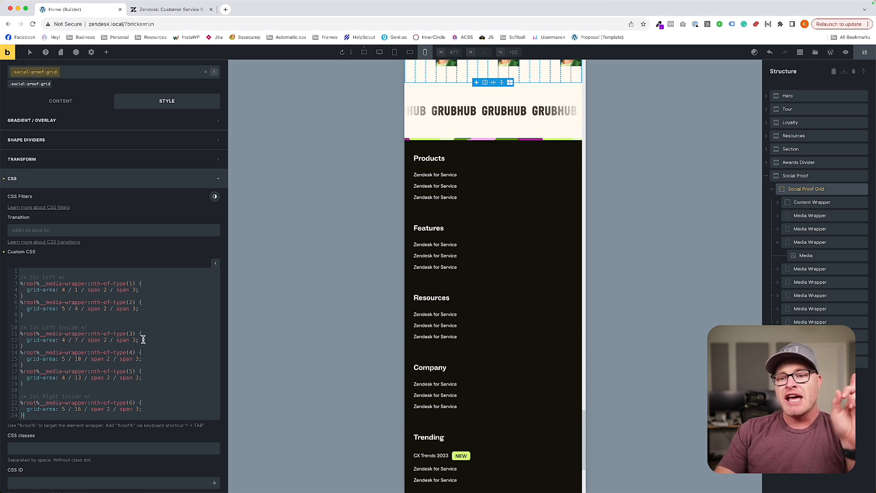
# Replace the grid-area declarations of media wrappers 6, 5 and 4 with display: none;.
pyautogui.moveTo(141, 413); pyautogui.dragTo(60, 411)
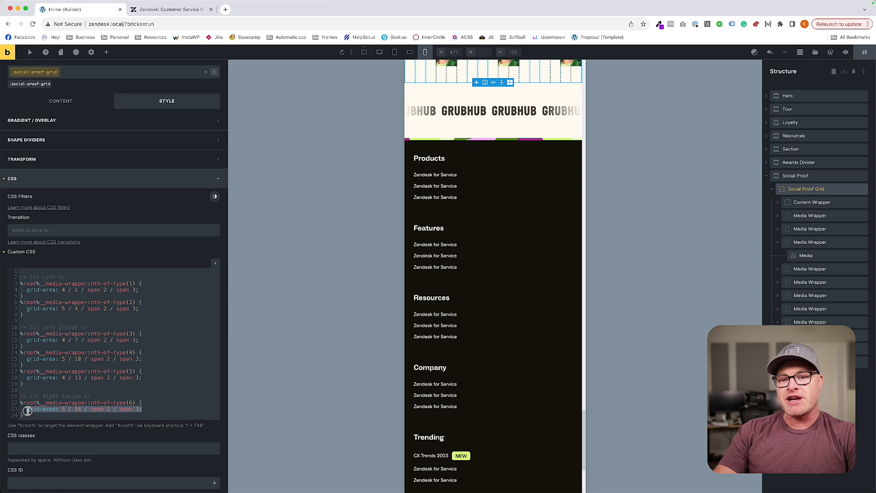
pyautogui.press('BackSpace')
pyautogui.write('diospl')
pyautogui.press('BackSpace')
pyautogui.press('BackSpace')
pyautogui.press('BackSpace')
pyautogui.press('BackSpace')
pyautogui.write('splay: none;')
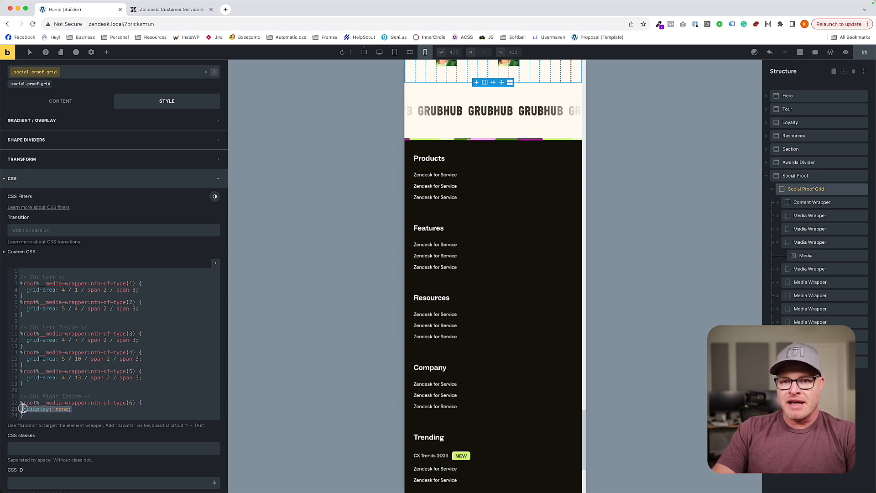
pyautogui.moveTo(142, 379); pyautogui.dragTo(43, 379)
pyautogui.write('display: none;')
pyautogui.moveTo(146, 359); pyautogui.dragTo(41, 360)
pyautogui.write('display: none;')
# Change the column span of media wrappers 1, 2 and 3 to span 6 in their grid-area rules.
pyautogui.scroll(5, 471, 236)
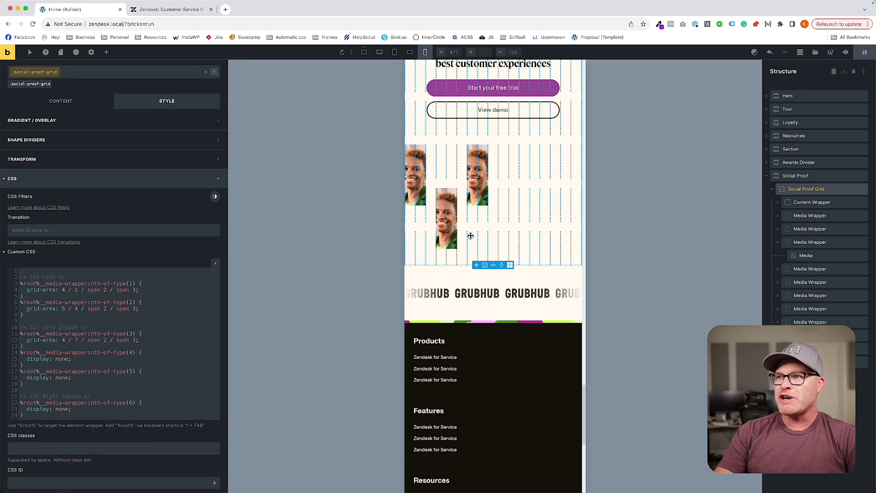
pyautogui.scroll(2, 471, 236)
pyautogui.scroll(1, 123, 348)
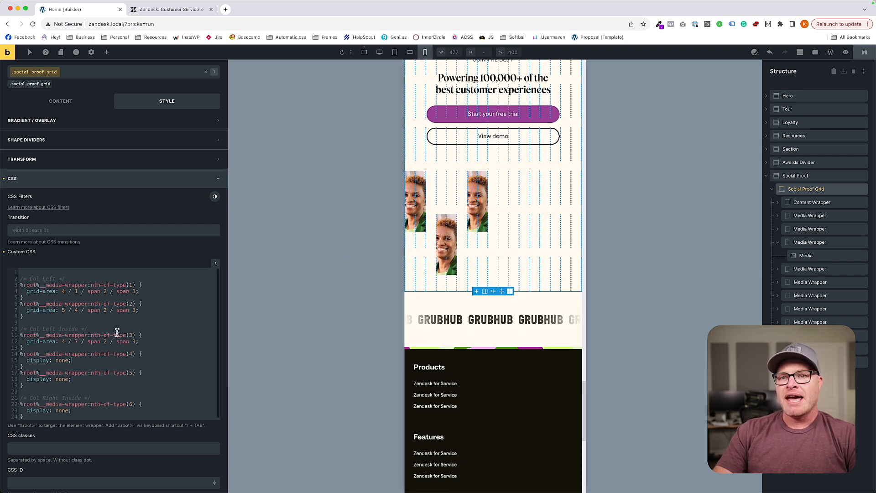
pyautogui.click(187, 302)
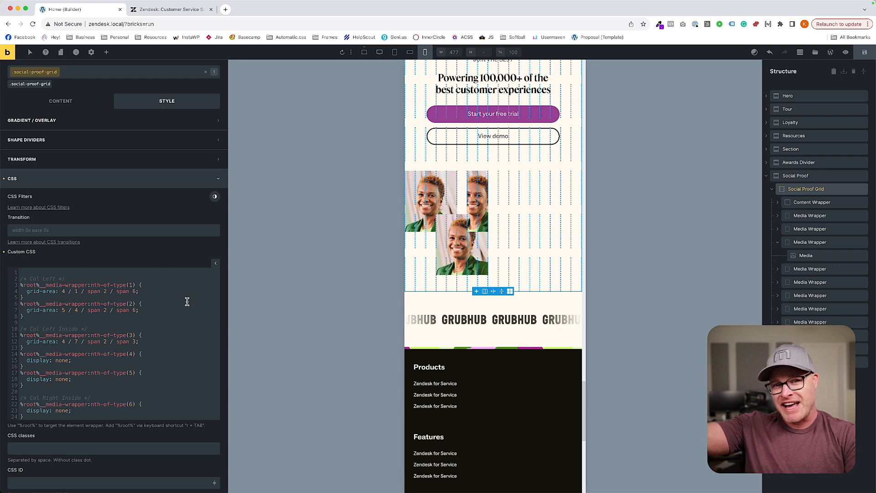
pyautogui.press('BackSpace')
pyautogui.write('6')
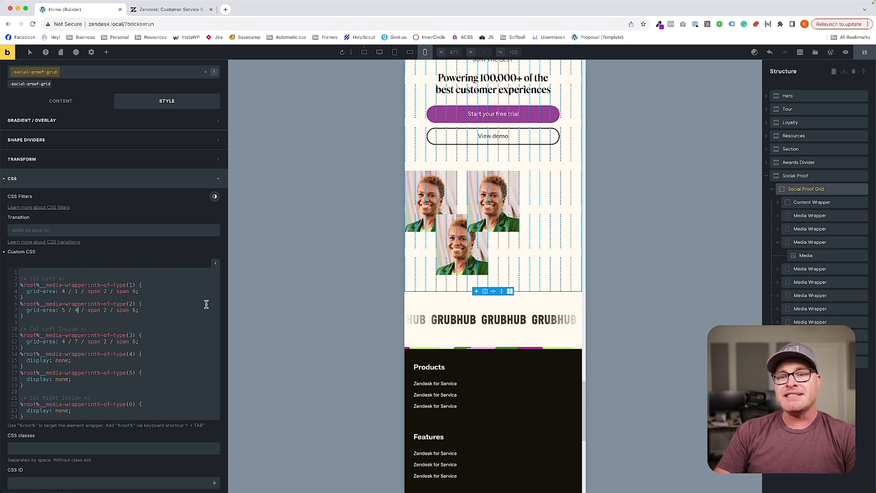
# Set the grid-area start column to 7 for media wrapper 2 and to 13 for media wrapper 3.
pyautogui.press('BackSpace')
pyautogui.write('7')
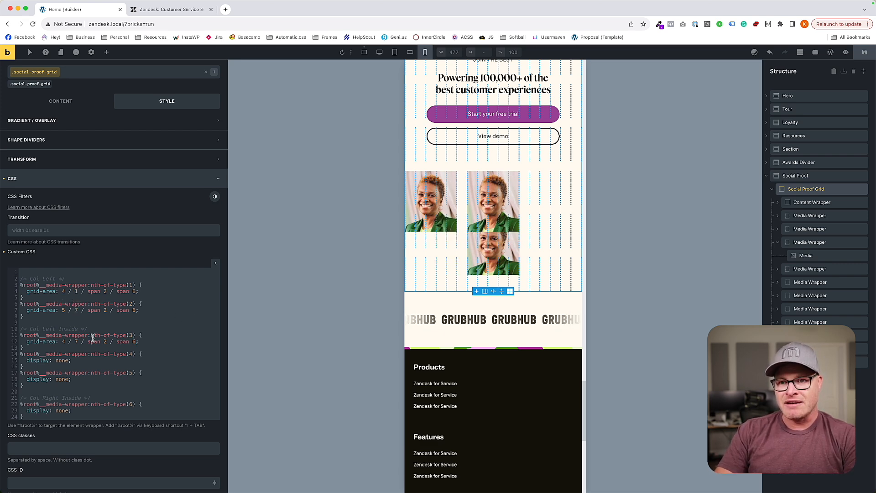
pyautogui.press('BackSpace')
pyautogui.write('13')
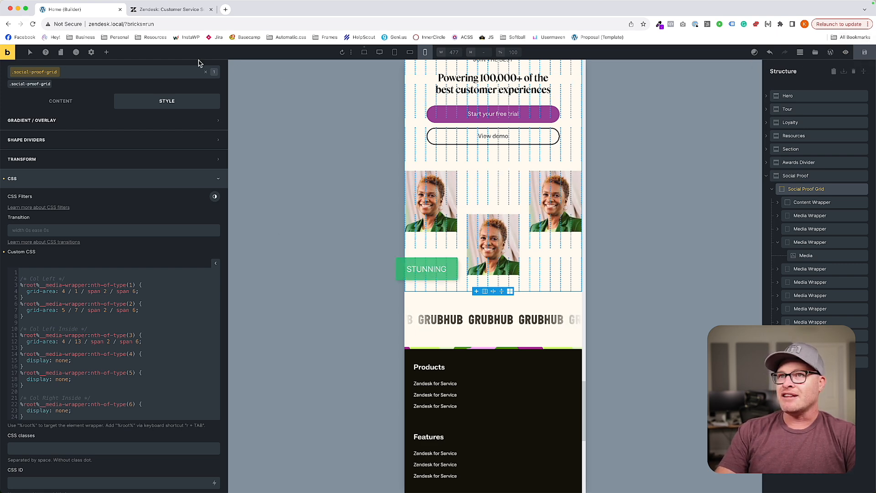
# Check the social proof section at every breakpoint, from the smallest up to the desktop width.
pyautogui.click(526, 302)
pyautogui.scroll(5, 519, 306)
pyautogui.scroll(-4, 519, 300)
pyautogui.scroll(3, 519, 306)
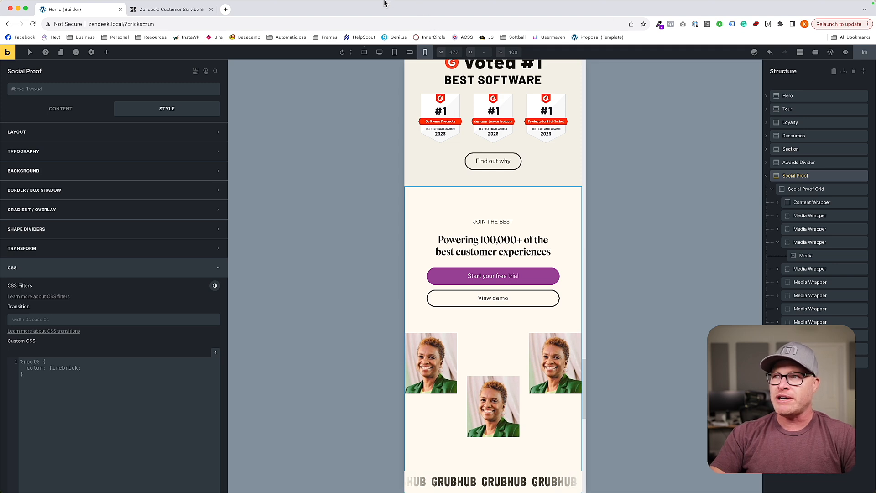
pyautogui.click(410, 52)
pyautogui.scroll(-3, 413, 86)
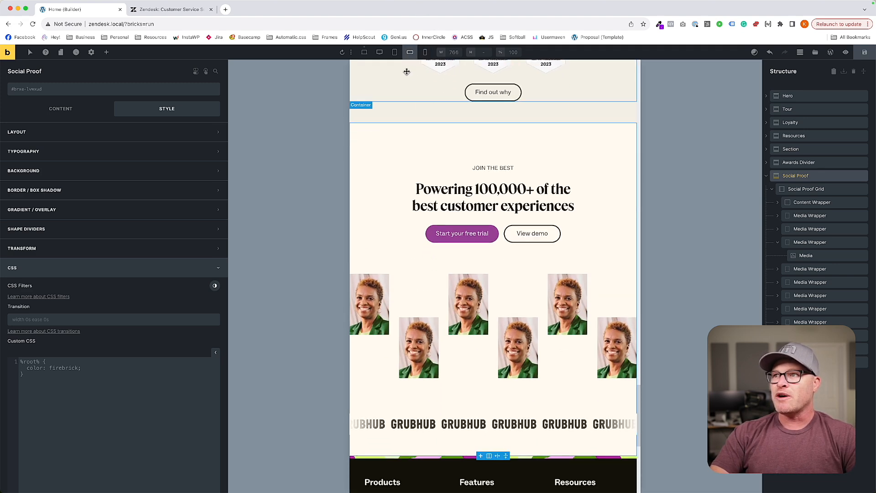
pyautogui.click(394, 52)
pyautogui.scroll(-4, 415, 115)
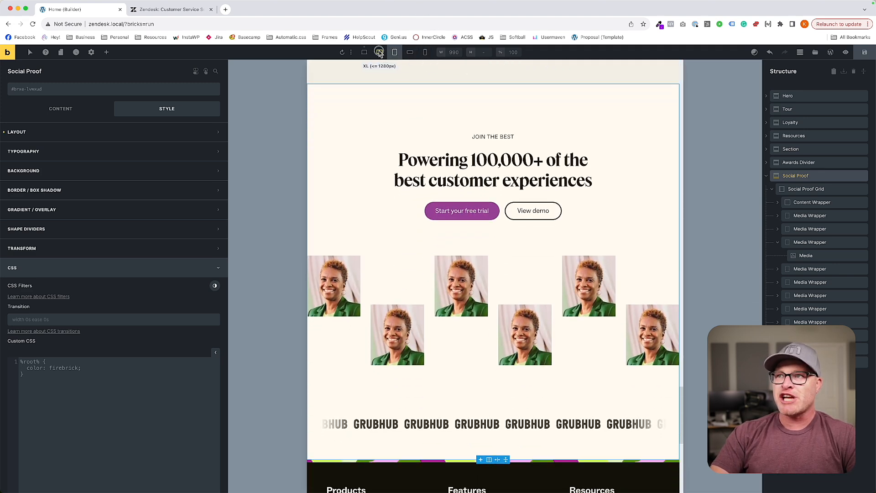
pyautogui.click(380, 52)
pyautogui.scroll(6, 409, 128)
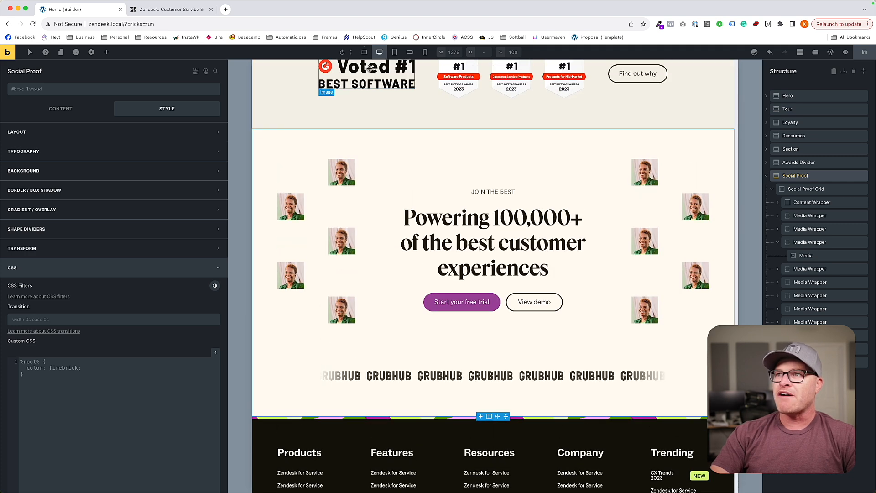
pyautogui.click(365, 52)
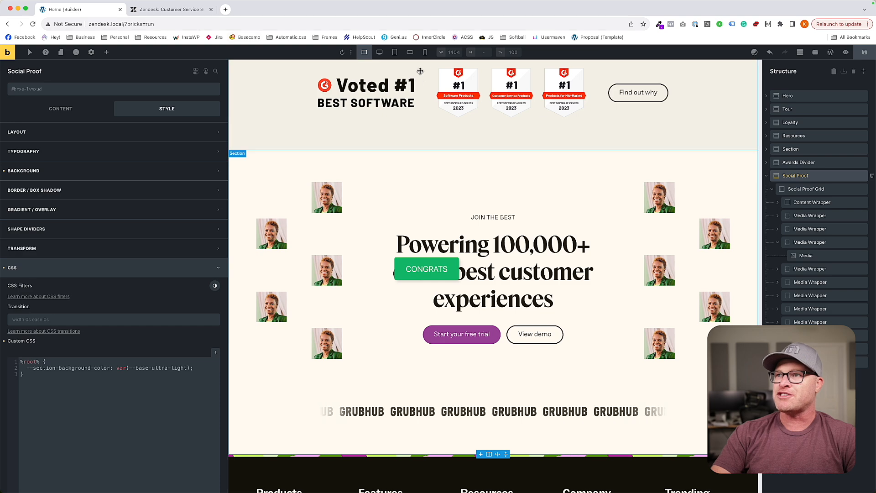
# Compare the staggered social proof images again at the L, M and smallest breakpoints.
pyautogui.click(378, 55)
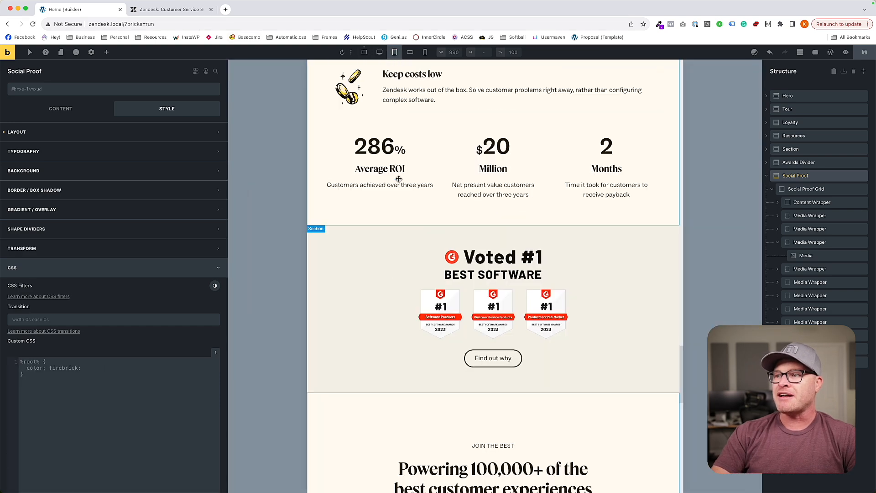
pyautogui.scroll(-15, 402, 190)
pyautogui.scroll(7, 401, 190)
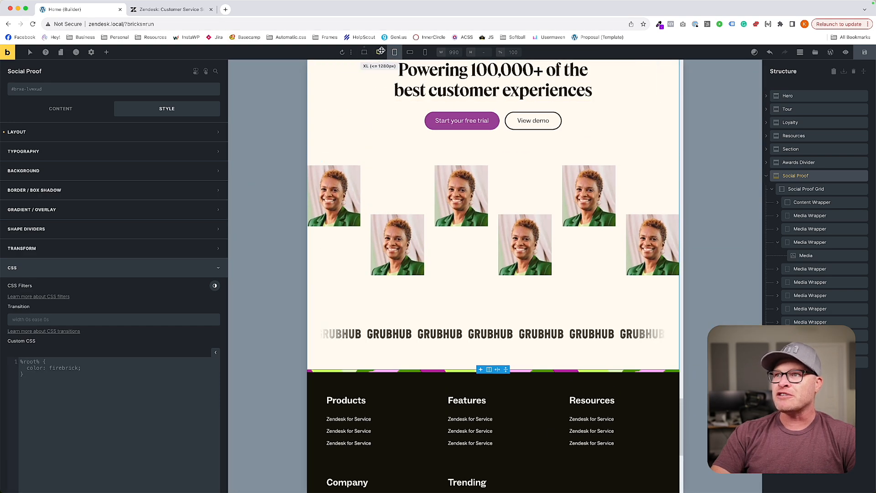
pyautogui.click(410, 52)
pyautogui.scroll(5, 427, 138)
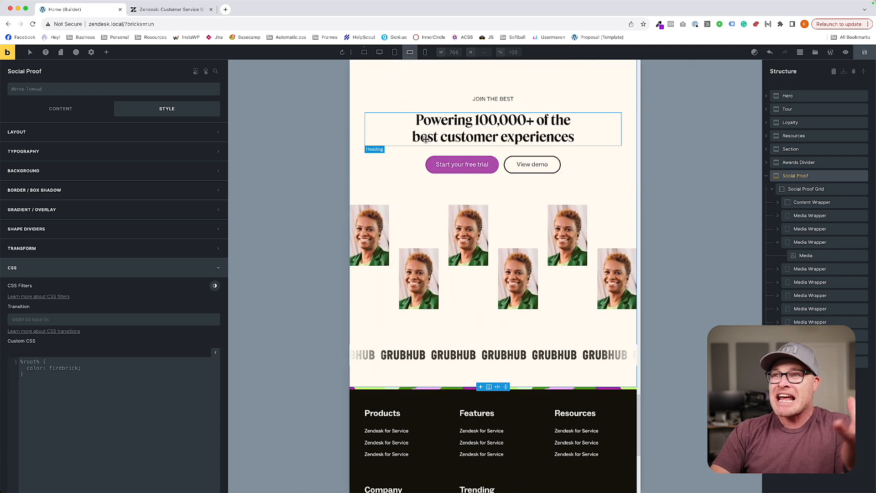
pyautogui.click(424, 53)
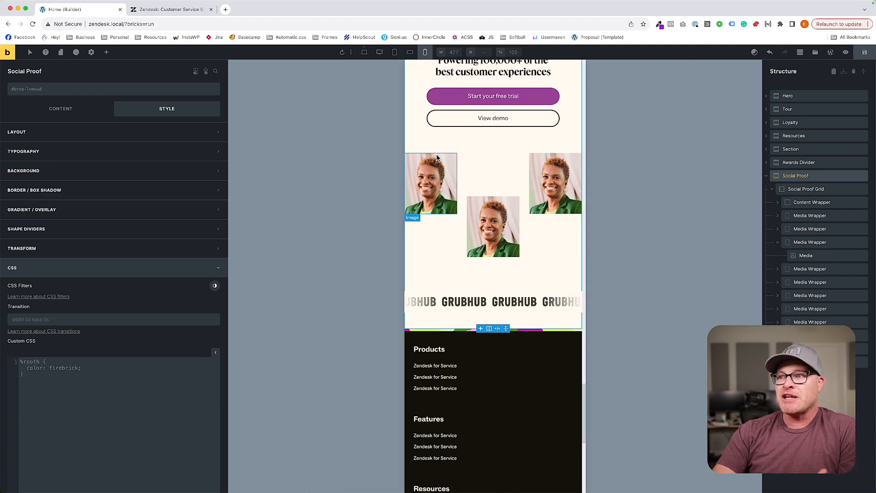
pyautogui.scroll(4, 437, 156)
pyautogui.scroll(-4, 437, 155)
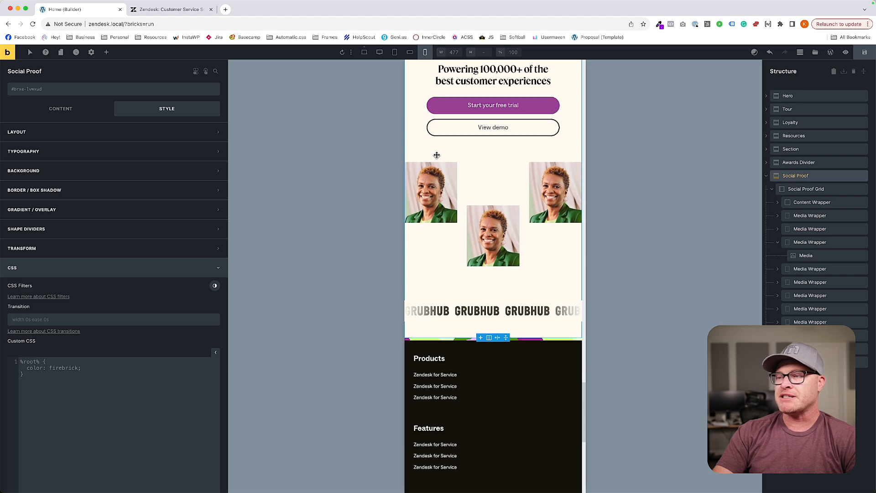
pyautogui.scroll(-1, 436, 153)
# Review the awards and social proof sections at desktop width and the page from footer to hero at the L breakpoint.
pyautogui.click(363, 52)
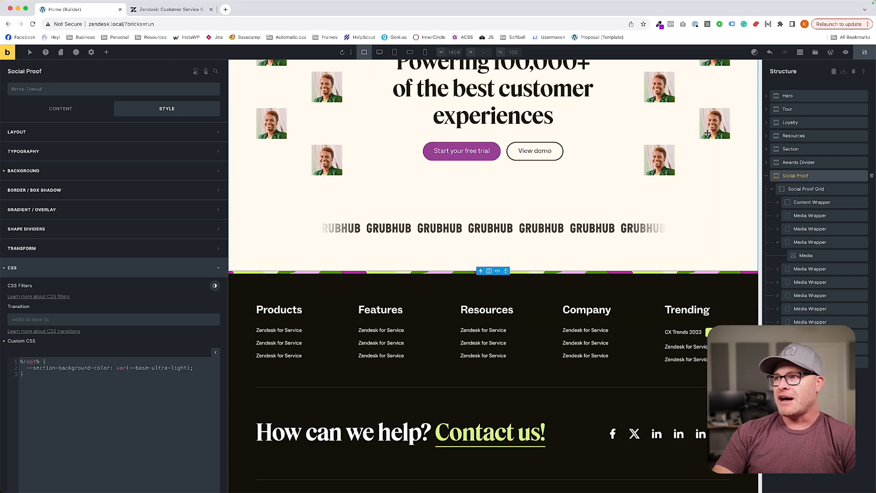
pyautogui.scroll(5, 514, 172)
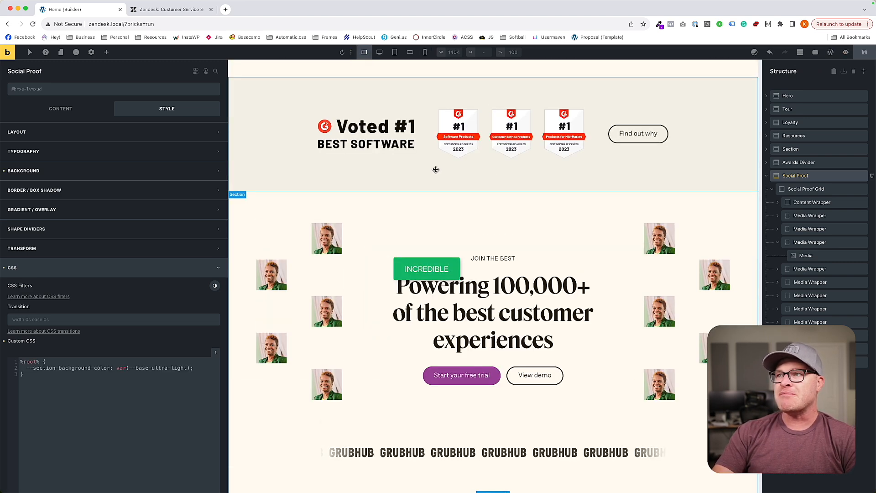
pyautogui.click(394, 57)
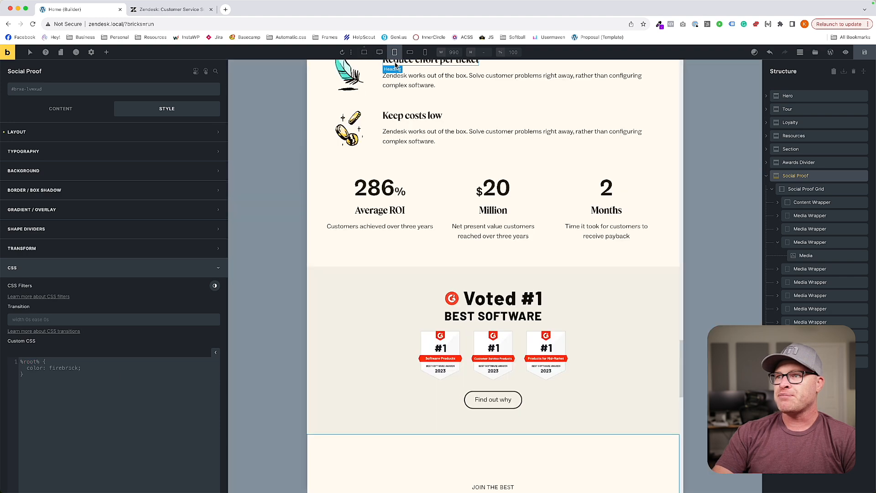
pyautogui.scroll(-15, 475, 221)
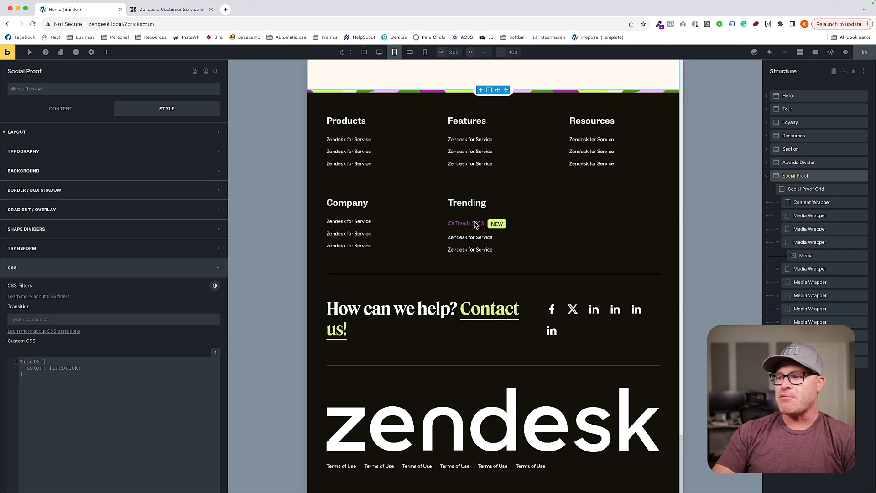
pyautogui.scroll(20, 475, 223)
pyautogui.scroll(8, 475, 222)
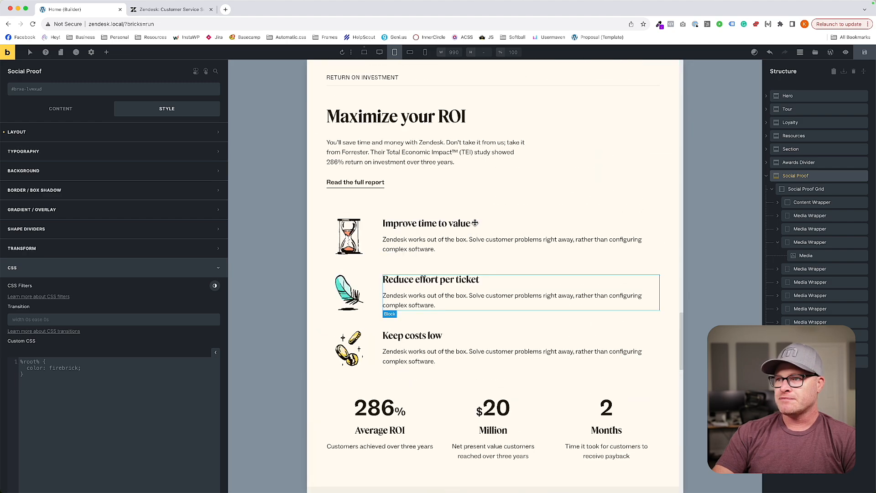
pyautogui.scroll(15, 475, 223)
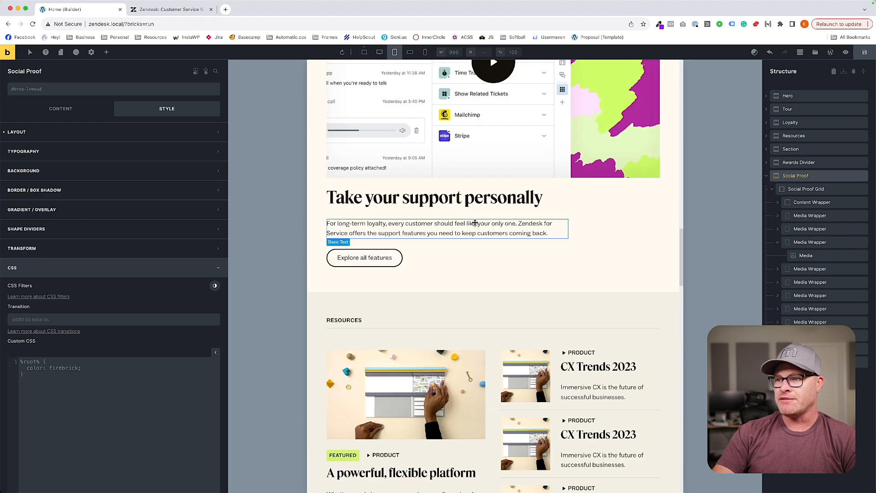
pyautogui.scroll(6, 475, 223)
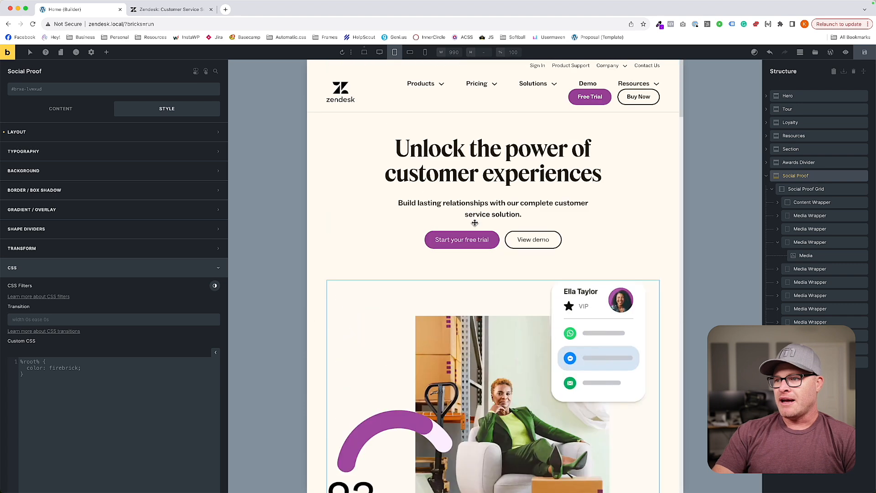
# At the M breakpoint, set the fr-hero-alpha__content class's cross-axis alignment to Start and its text alignment to left.
pyautogui.click(410, 52)
pyautogui.scroll(-4, 446, 233)
pyautogui.scroll(-7, 445, 234)
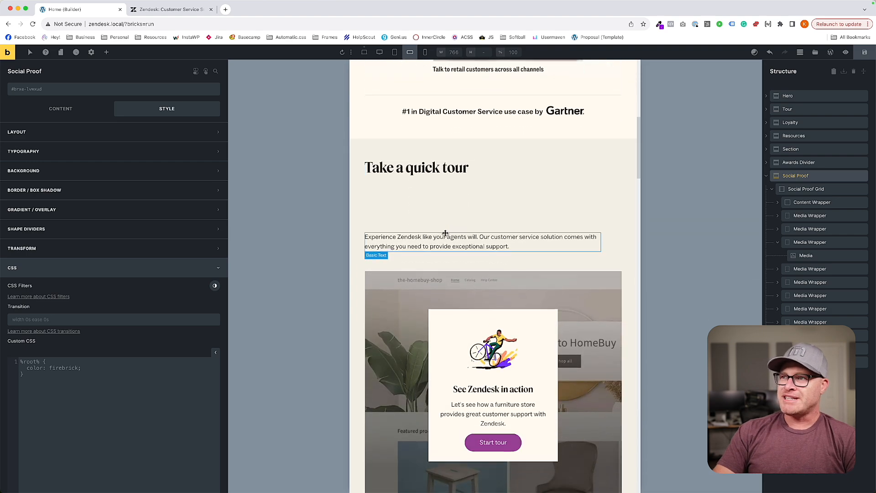
pyautogui.scroll(9, 445, 233)
pyautogui.scroll(-4, 445, 233)
pyautogui.scroll(4, 419, 222)
pyautogui.click(418, 221)
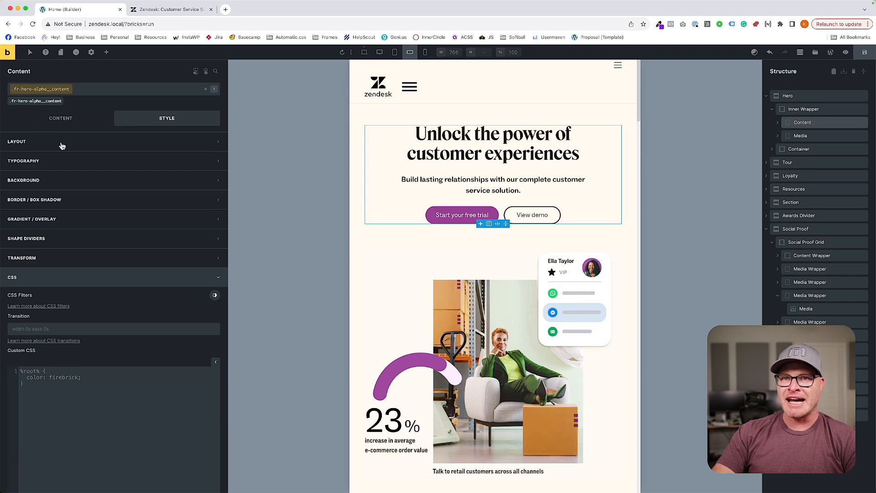
pyautogui.click(55, 121)
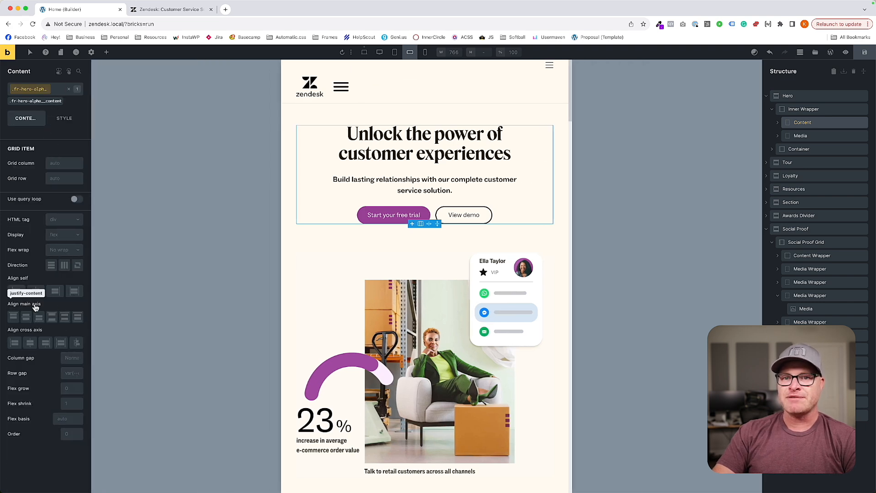
pyautogui.click(15, 342)
pyautogui.click(65, 118)
pyautogui.click(60, 162)
pyautogui.click(16, 221)
pyautogui.scroll(-5, 383, 260)
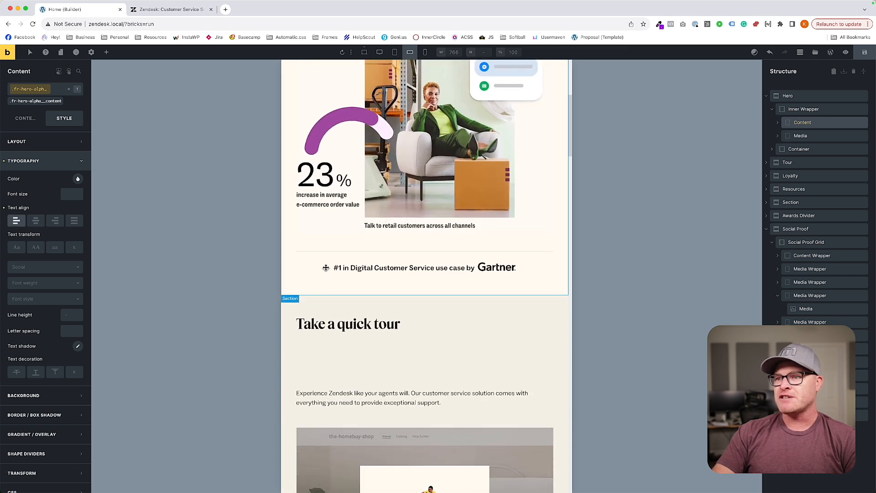
# Align the hero's Gartner line container to the start of its main axis using its hero__bottom class.
pyautogui.click(329, 266)
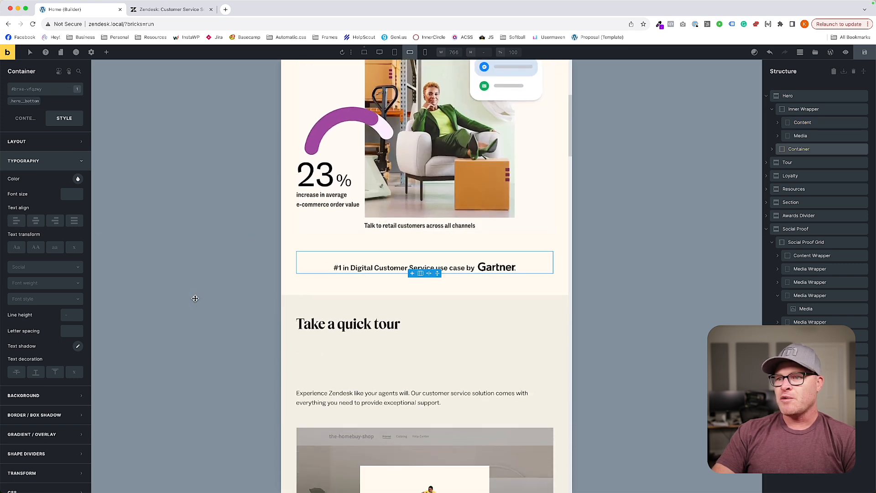
pyautogui.click(28, 124)
pyautogui.click(12, 259)
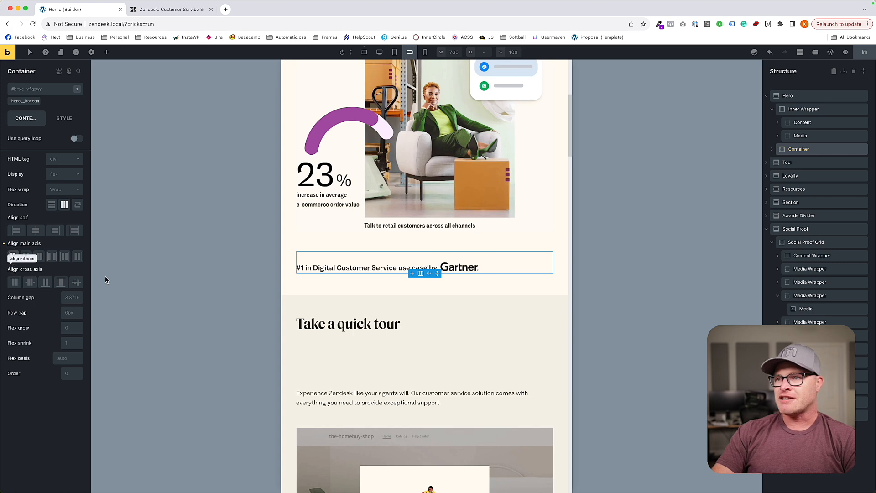
# Set the gap of the Tour section's intro-horizontal class to var(--content-gap).
pyautogui.scroll(-4, 376, 193)
pyautogui.click(375, 194)
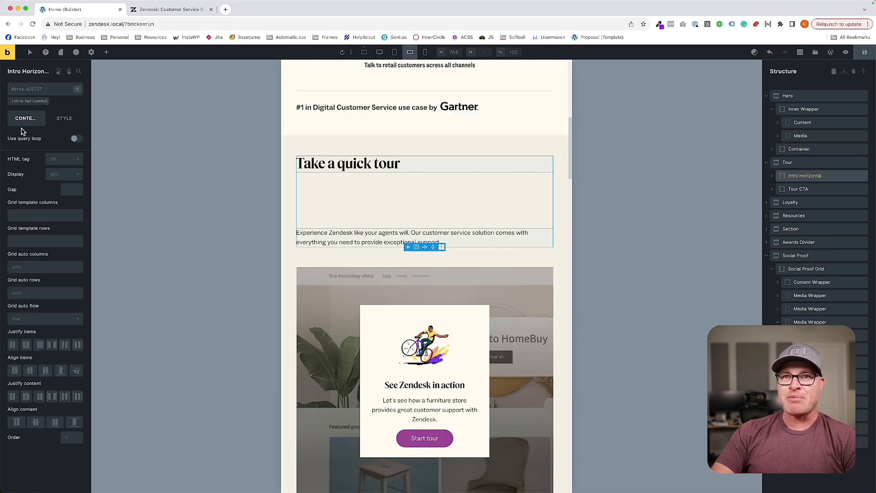
pyautogui.click(30, 102)
pyautogui.click(76, 193)
pyautogui.write('--content-gap')
pyautogui.press('Return')
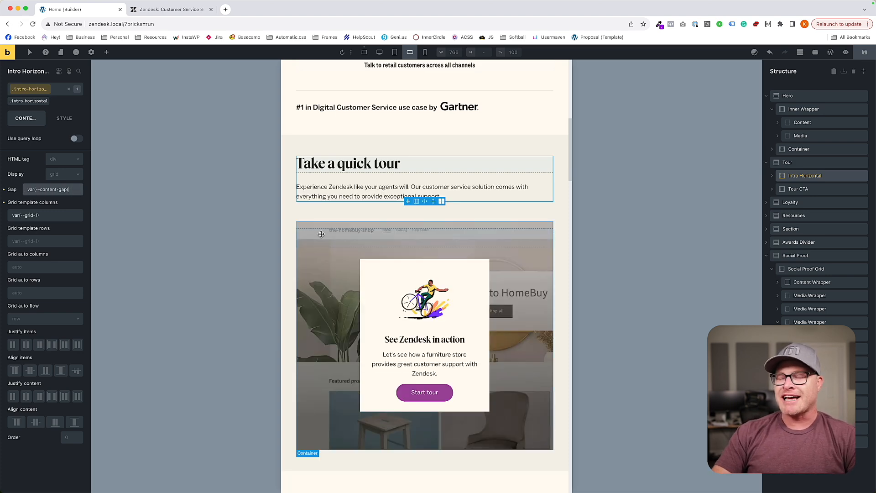
# Hide the navigation headings under the testimonial by setting the review-slider__nav-heading class's display to none.
pyautogui.scroll(-5, 413, 270)
pyautogui.scroll(-2, 414, 270)
pyautogui.scroll(5, 413, 270)
pyautogui.scroll(-7, 413, 271)
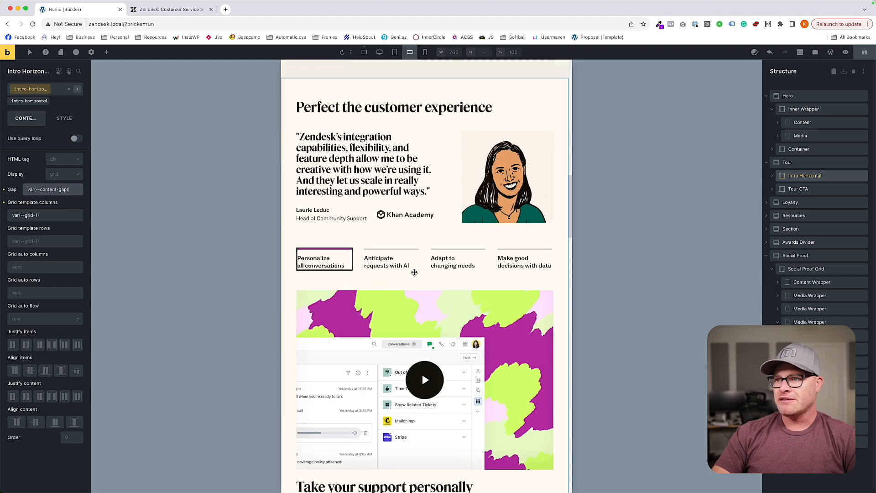
pyautogui.click(322, 260)
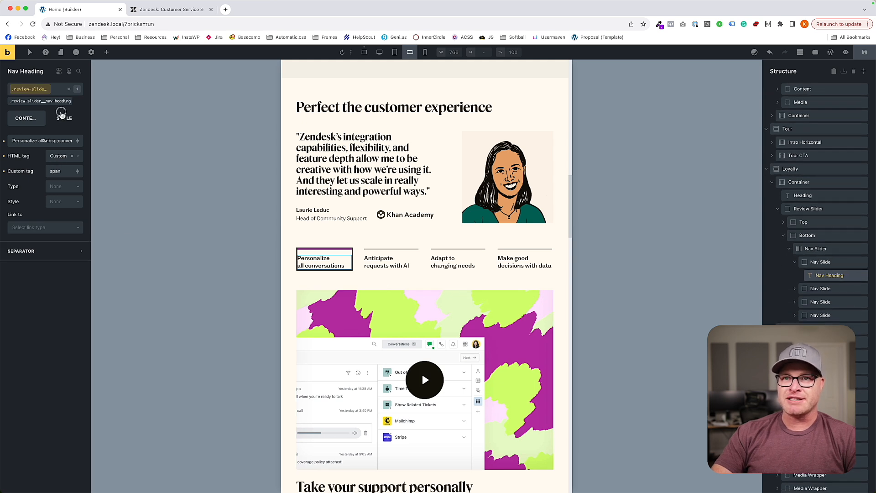
pyautogui.click(61, 114)
pyautogui.click(42, 146)
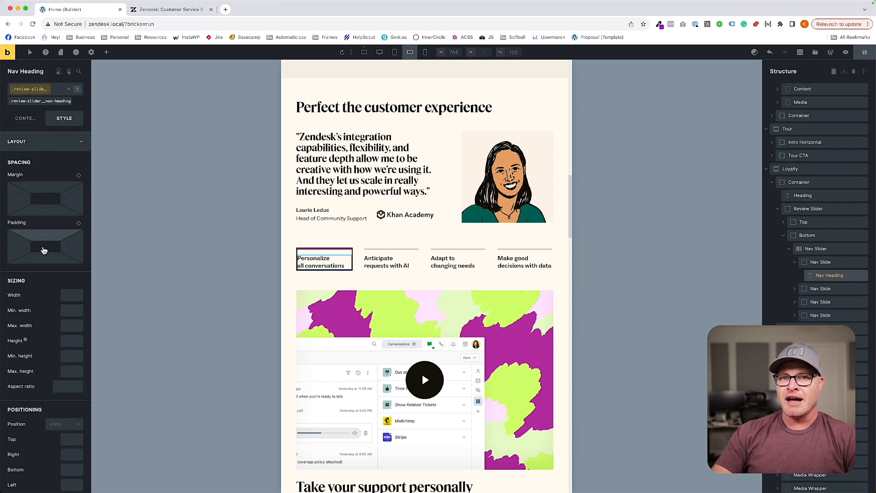
pyautogui.click(32, 119)
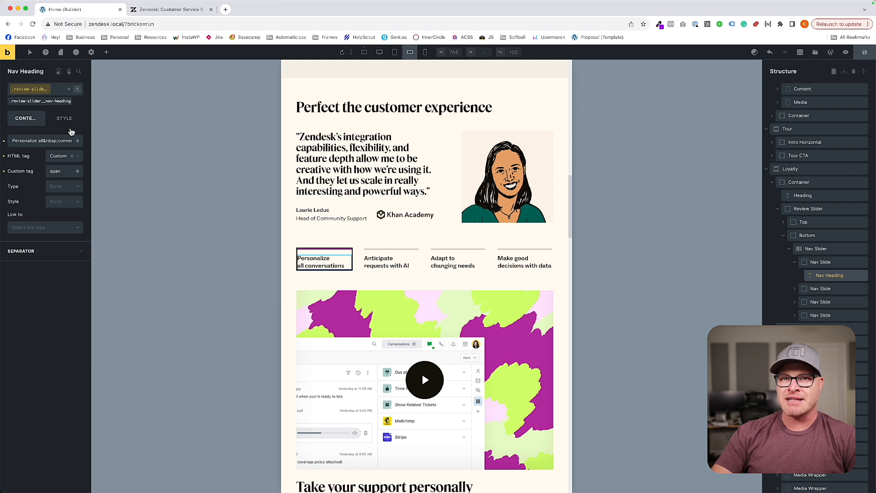
pyautogui.click(64, 119)
pyautogui.scroll(-5, 26, 294)
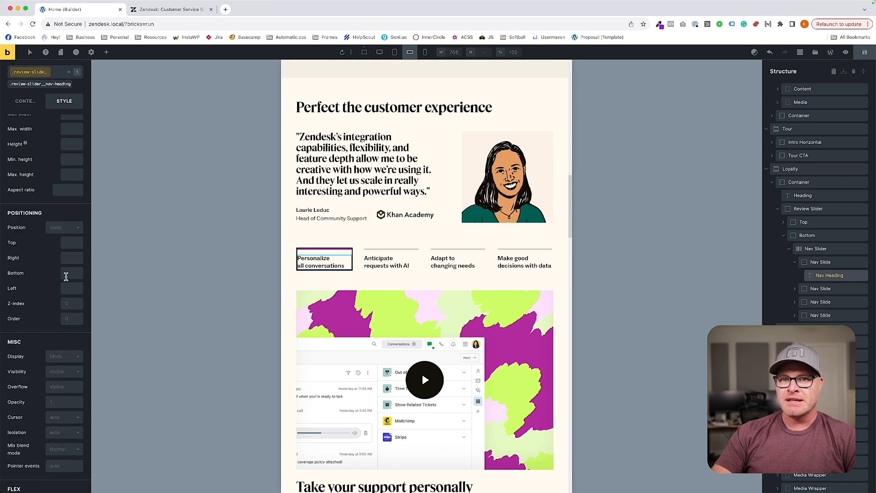
pyautogui.click(58, 355)
pyautogui.click(55, 417)
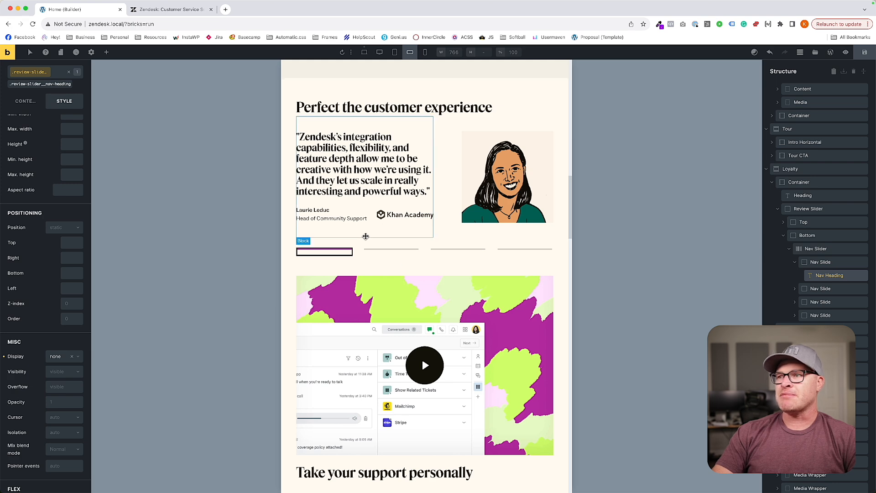
# Select the review slider's Top block and examine how the original Zendesk site lays out the "Perfect the customer experience" testimonial.
pyautogui.click(416, 240)
pyautogui.scroll(2, 416, 240)
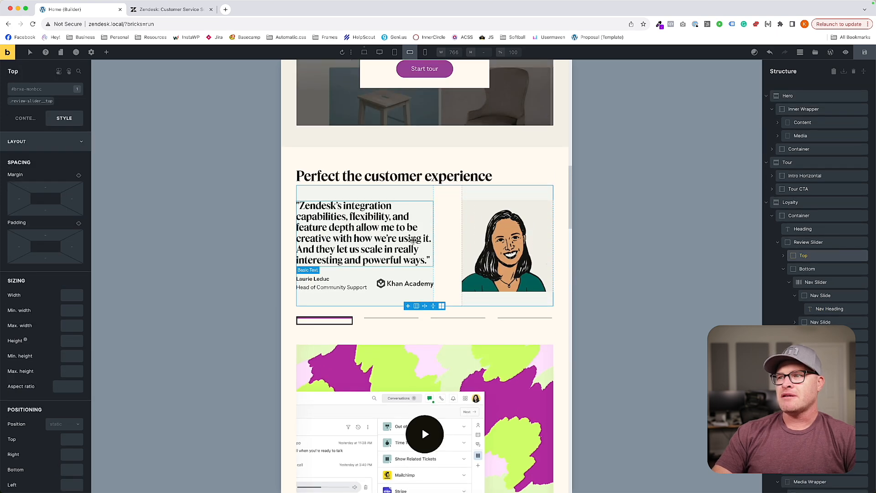
pyautogui.click(167, 9)
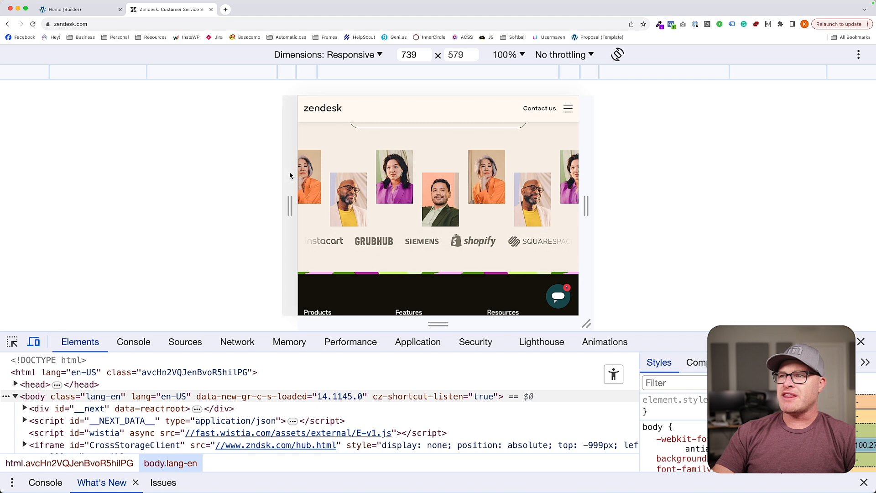
pyautogui.scroll(2, 411, 197)
pyautogui.scroll(-10, 429, 202)
pyautogui.scroll(-15, 430, 202)
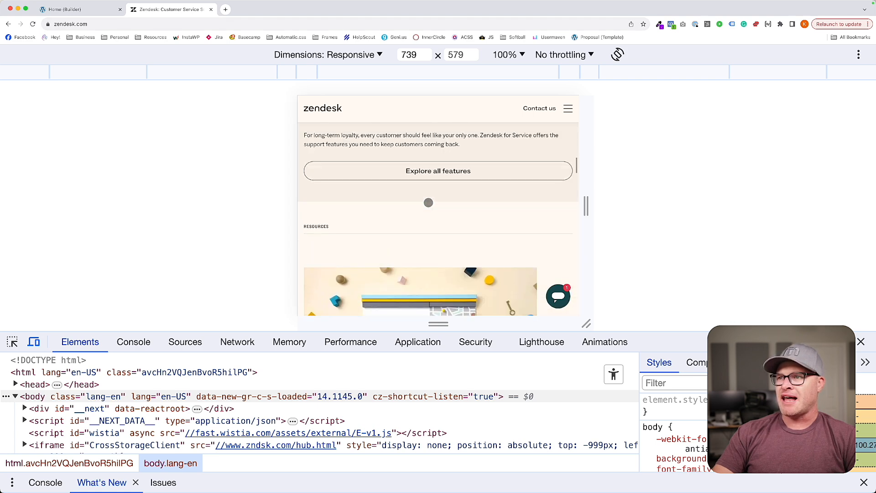
pyautogui.scroll(3, 428, 203)
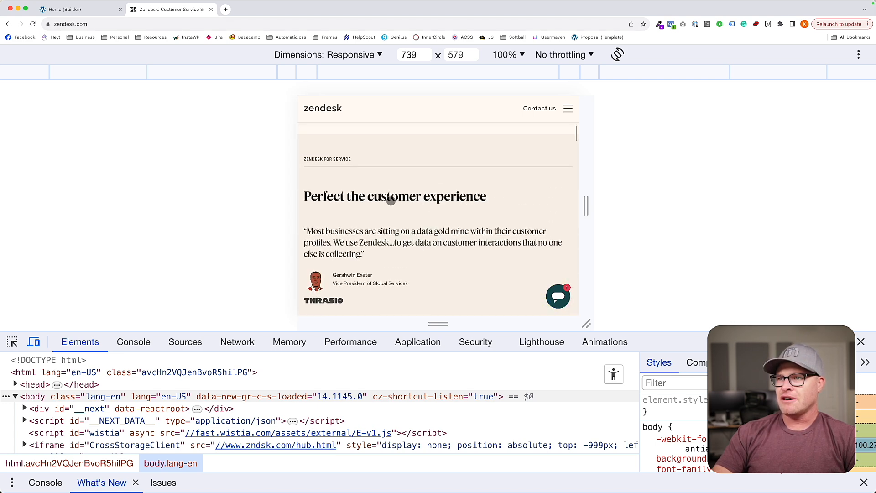
pyautogui.scroll(-2, 391, 198)
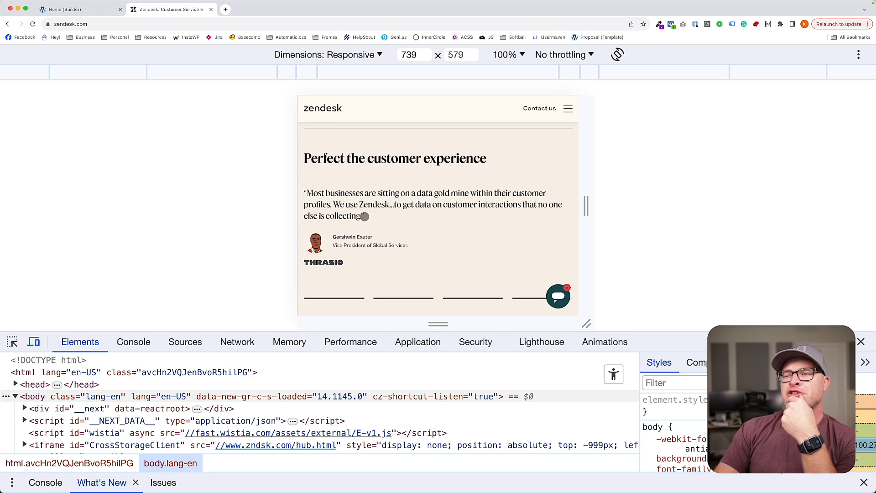
# Back in the builder, set the review-slider__top class's grid template columns to var(--grid-1-3).
pyautogui.click(68, 9)
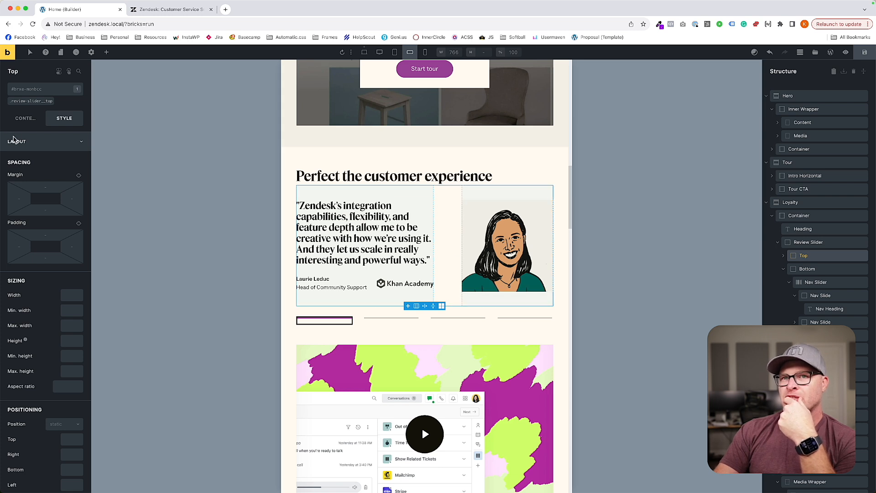
pyautogui.click(25, 119)
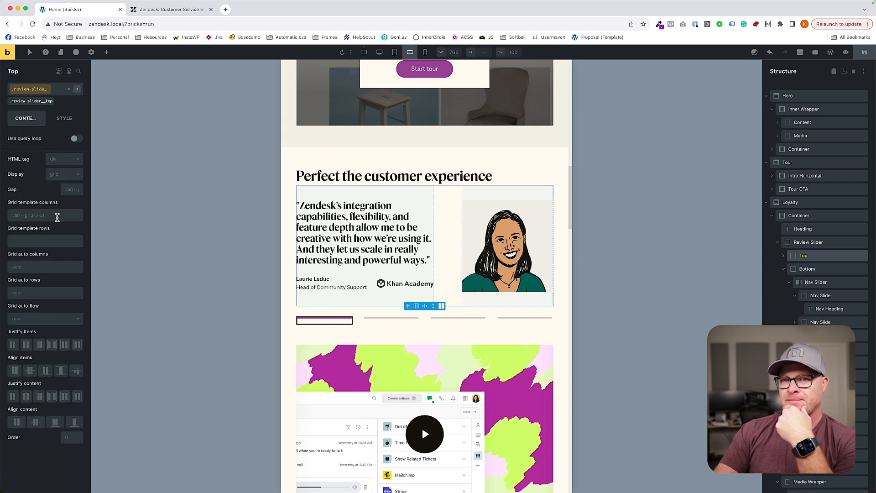
pyautogui.click(57, 217)
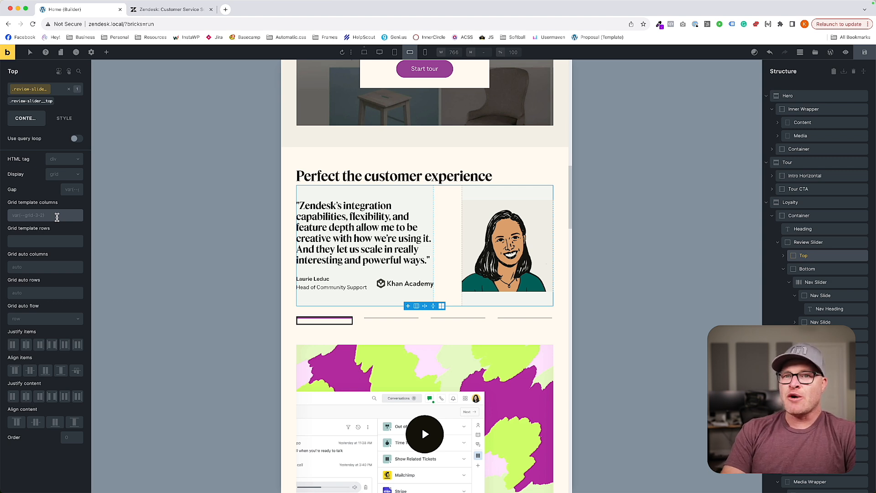
pyautogui.write('--grid-1-3')
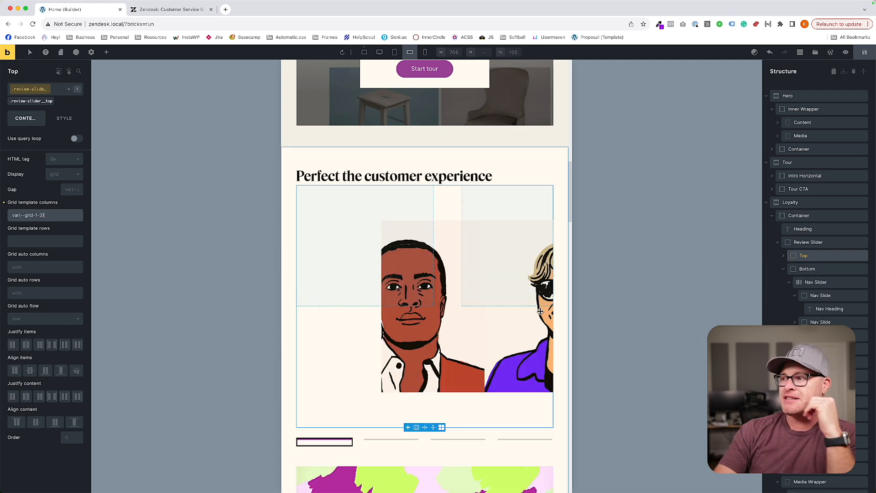
# Set the order of the review-slider__media-wrapper class to -1 so the portrait precedes the quote.
pyautogui.click(784, 256)
pyautogui.click(817, 282)
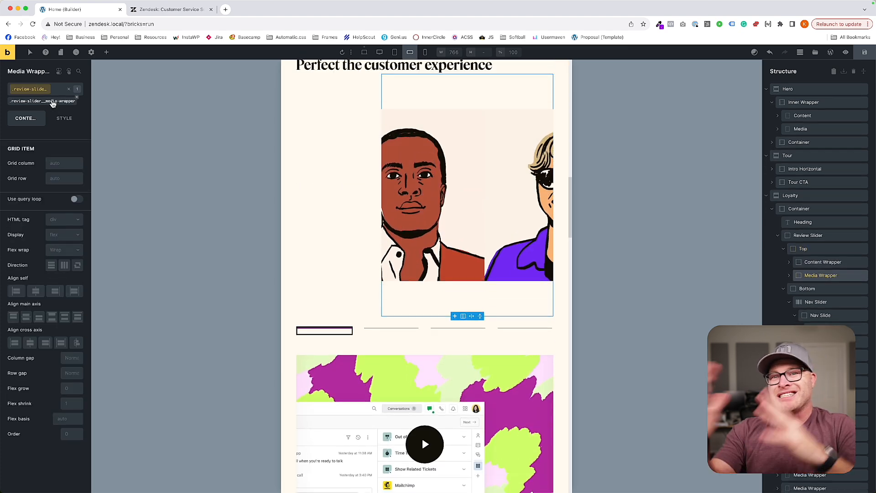
pyautogui.click(69, 434)
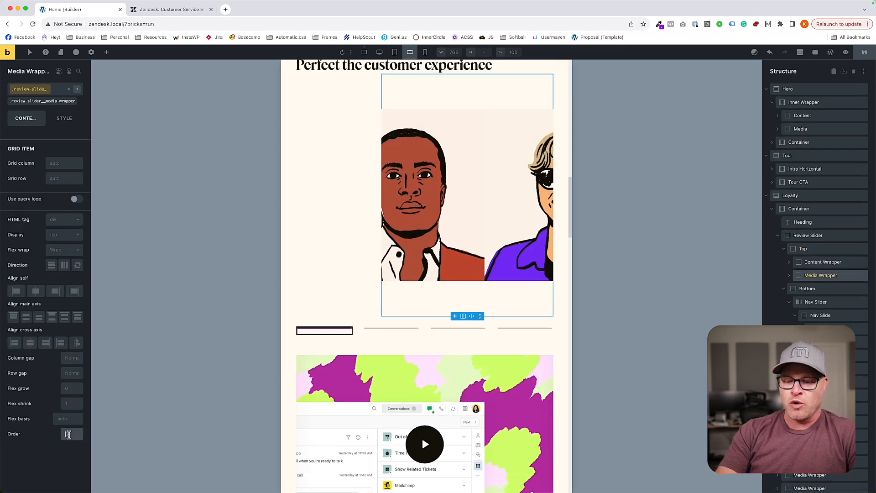
pyautogui.write('-1')
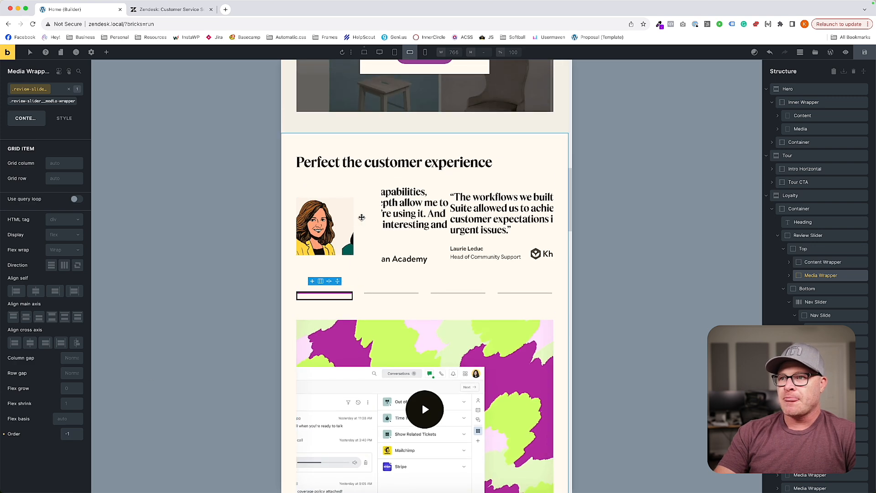
# Set the gap of the review-slider__top class to var(--content-gap).
pyautogui.click(363, 219)
pyautogui.click(74, 192)
pyautogui.write('content-gap')
pyautogui.press('Return')
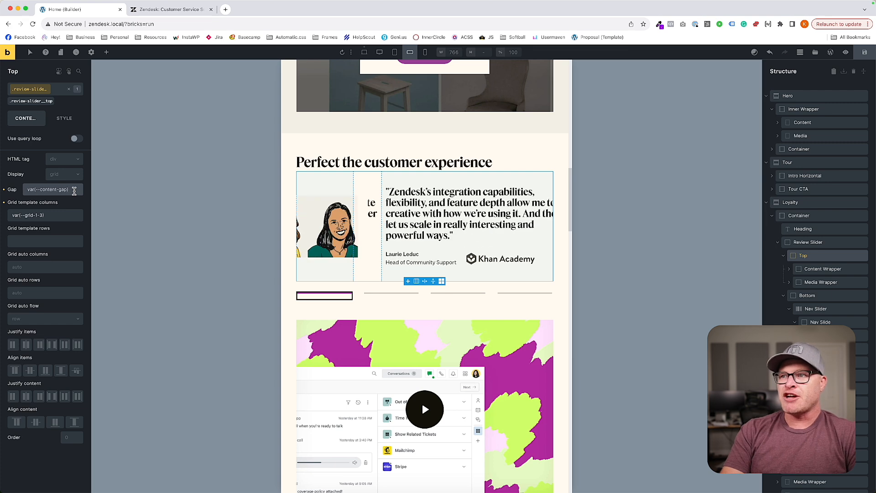
# Save and reload the builder, returning to the testimonial slider at the M breakpoint.
pyautogui.click(865, 57)
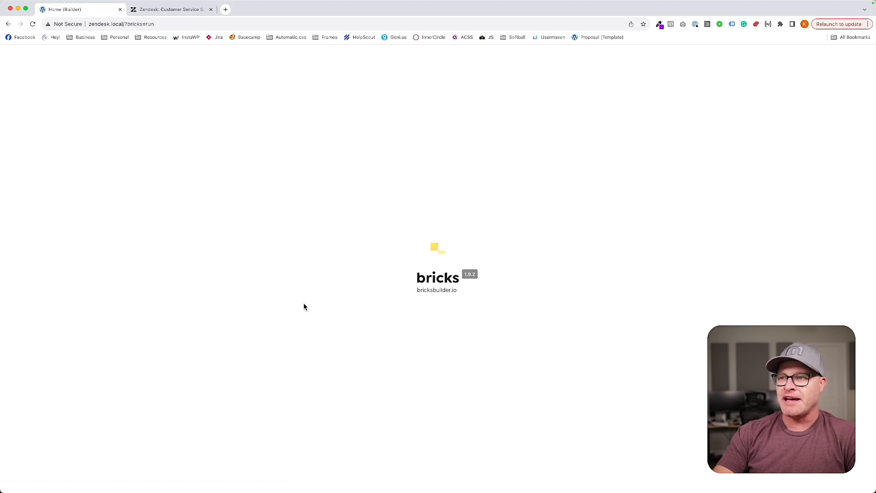
pyautogui.scroll(-10, 438, 303)
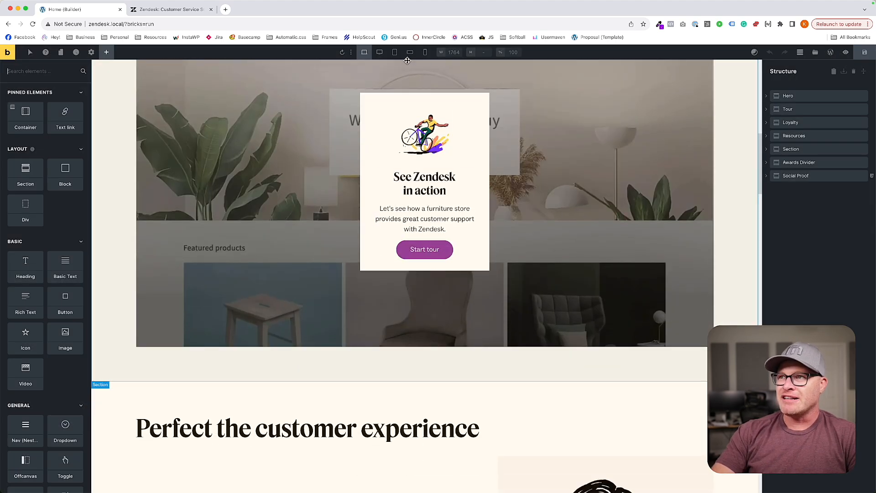
pyautogui.click(410, 52)
pyautogui.scroll(-3, 476, 201)
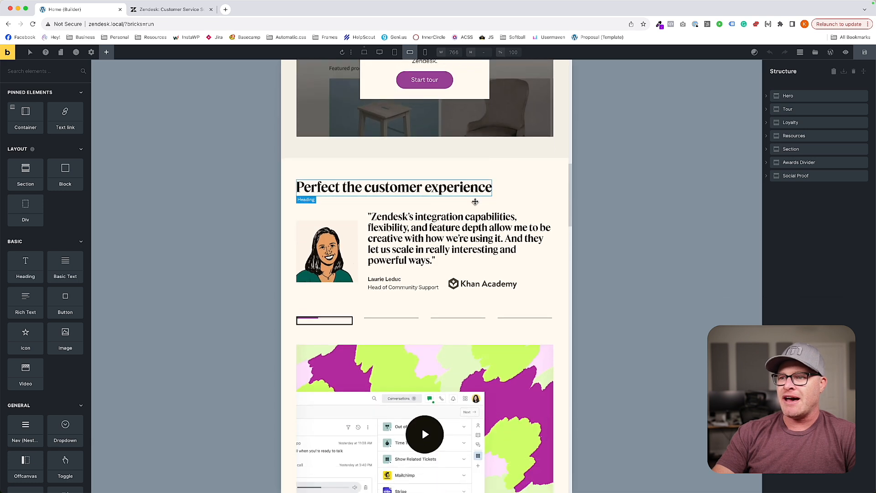
# Set Align items to Start on the review-slider__top class.
pyautogui.click(361, 176)
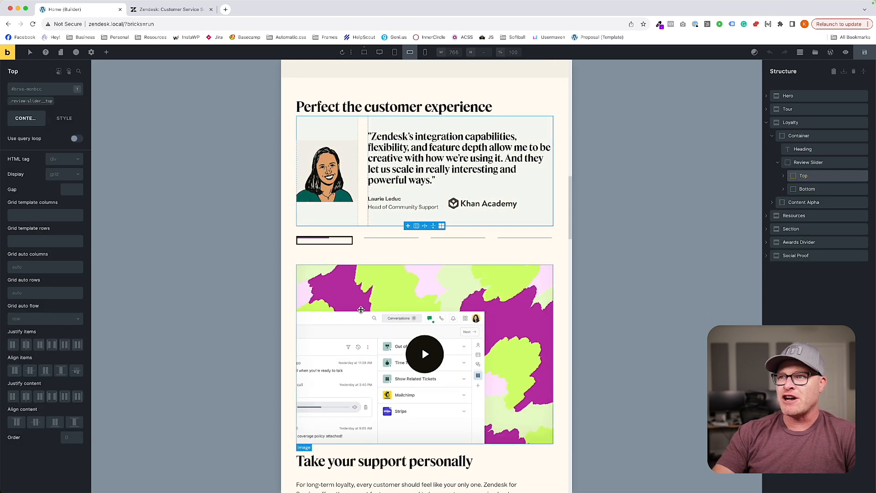
pyautogui.click(27, 101)
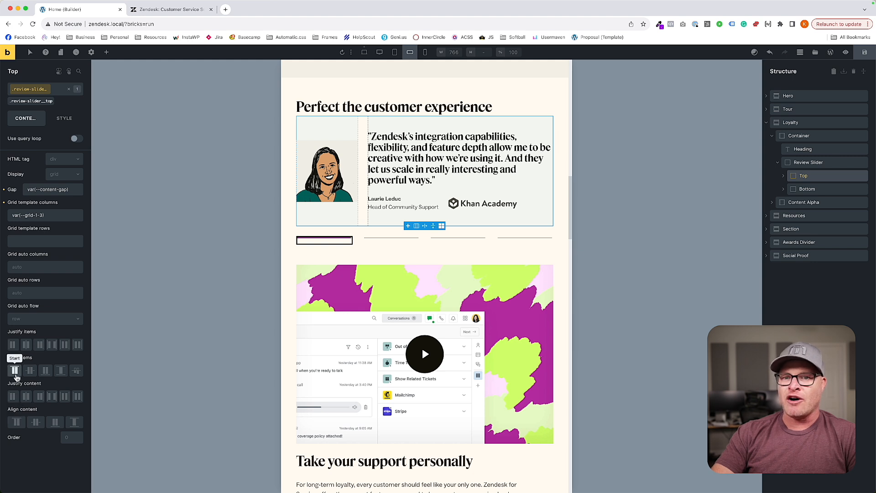
pyautogui.click(15, 370)
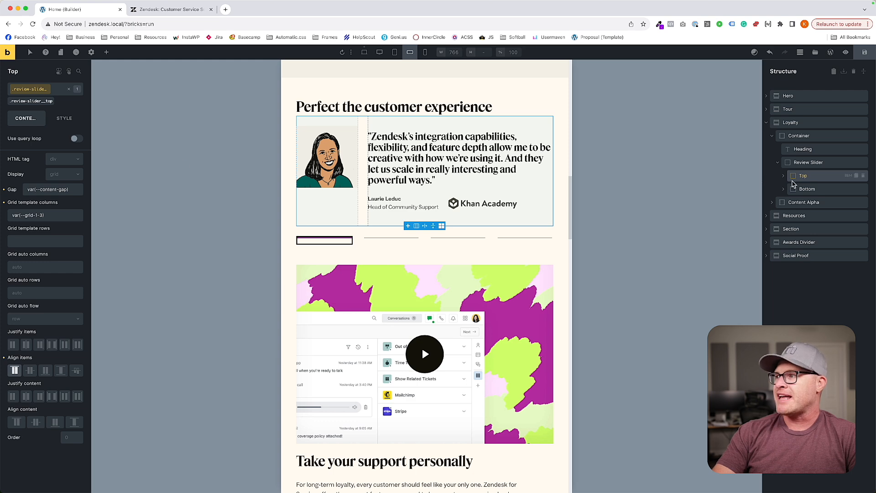
# Set the top and bottom padding of the review-slider__content-wrapper class to 0.
pyautogui.click(784, 177)
pyautogui.click(807, 188)
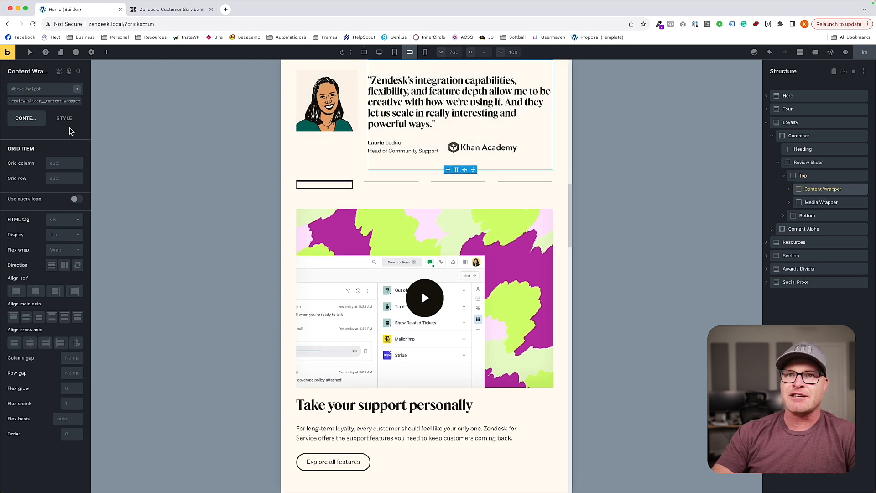
pyautogui.click(63, 119)
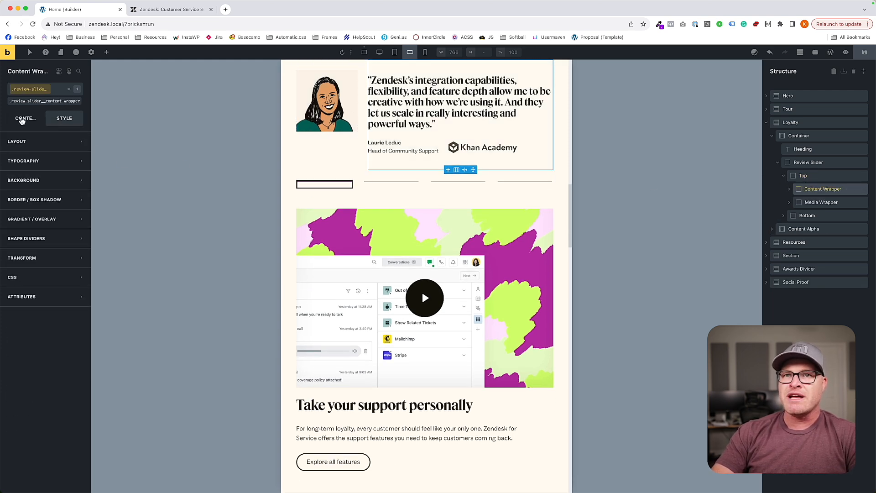
pyautogui.click(25, 118)
pyautogui.click(64, 118)
pyautogui.click(19, 142)
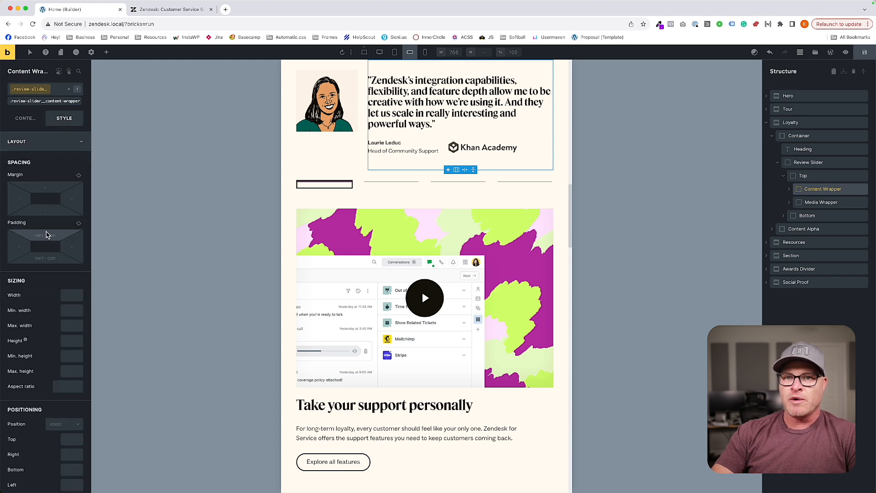
pyautogui.click(47, 235)
pyautogui.write('0')
pyautogui.click(49, 257)
pyautogui.write('0')
pyautogui.scroll(3, 393, 170)
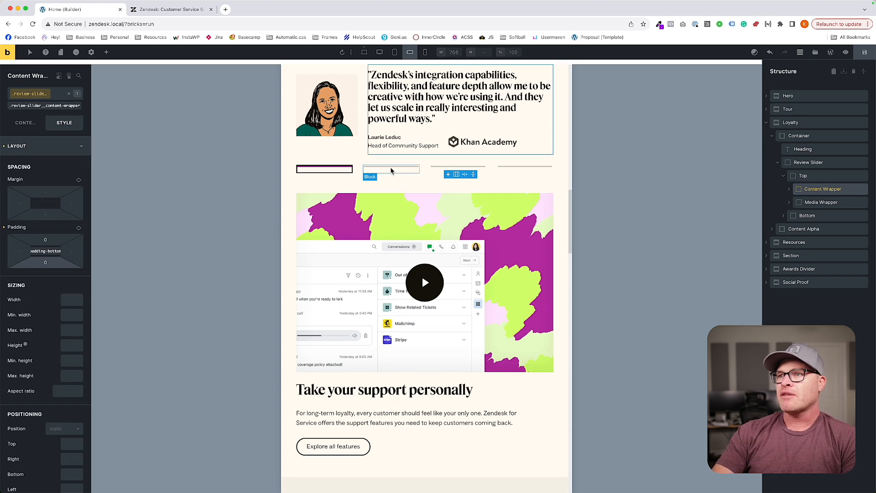
# Set the top and bottom padding of the review-slider__media-wrapper class to 0 at the M breakpoint.
pyautogui.click(822, 202)
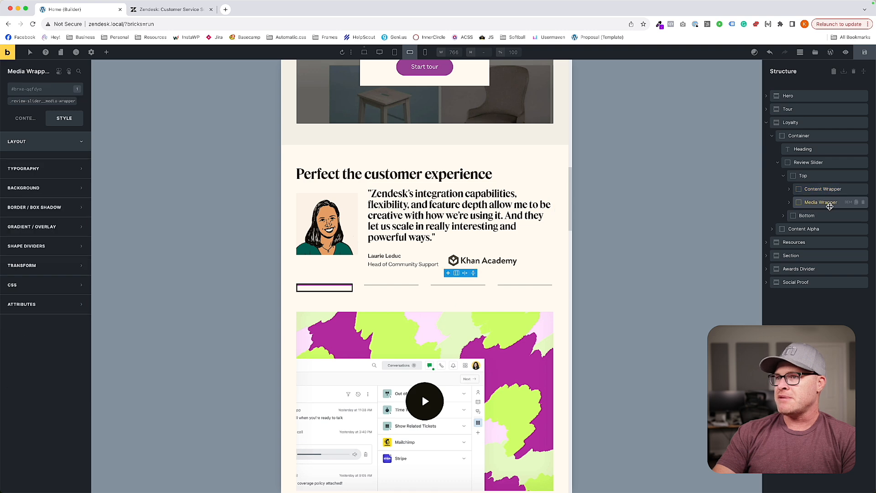
pyautogui.scroll(-3, 490, 186)
pyautogui.scroll(2, 401, 183)
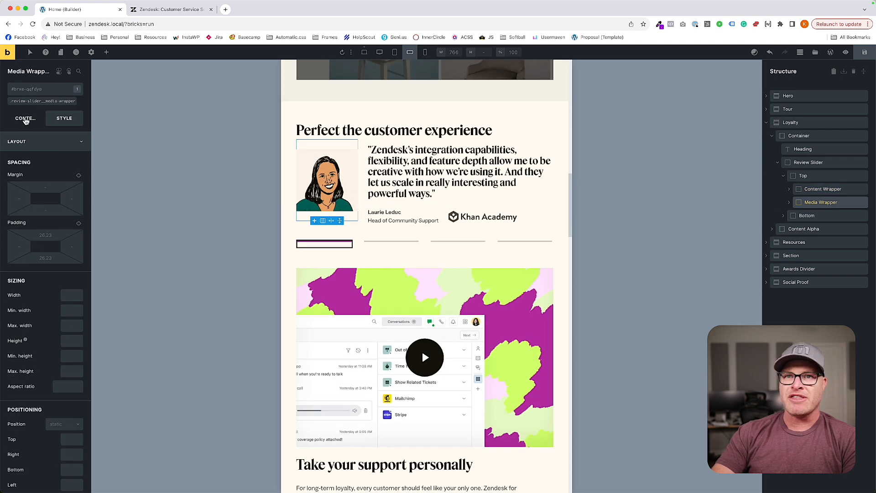
pyautogui.click(26, 119)
pyautogui.click(35, 101)
pyautogui.click(64, 118)
pyautogui.click(48, 144)
pyautogui.click(48, 145)
pyautogui.click(47, 236)
pyautogui.write('0')
pyautogui.click(50, 260)
pyautogui.write('0')
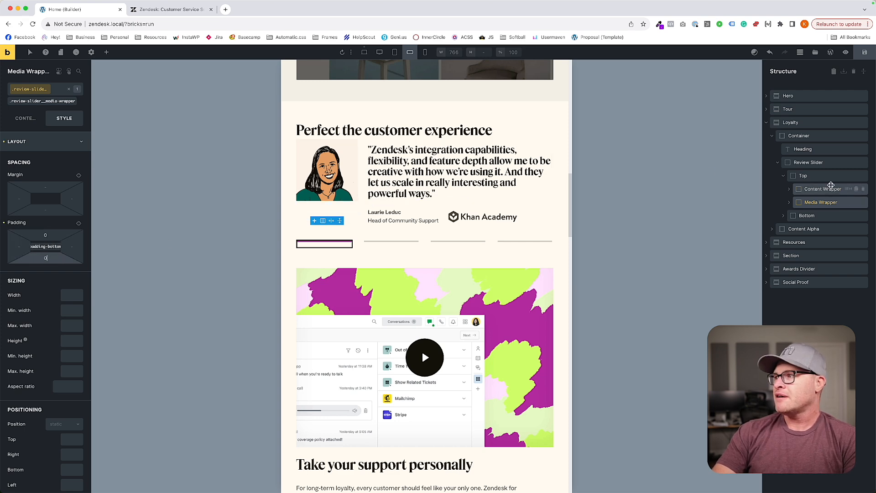
# Set the top and bottom padding of the review-slider__top class to var(--space-m).
pyautogui.click(823, 177)
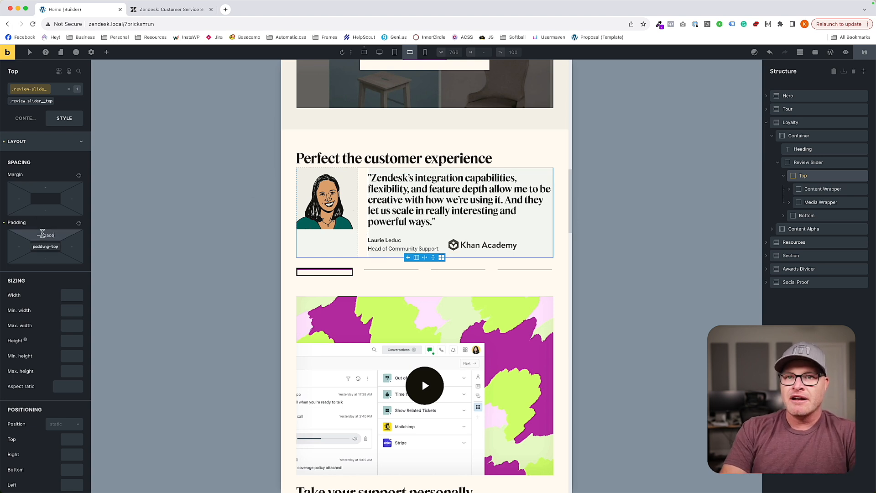
pyautogui.press('Return')
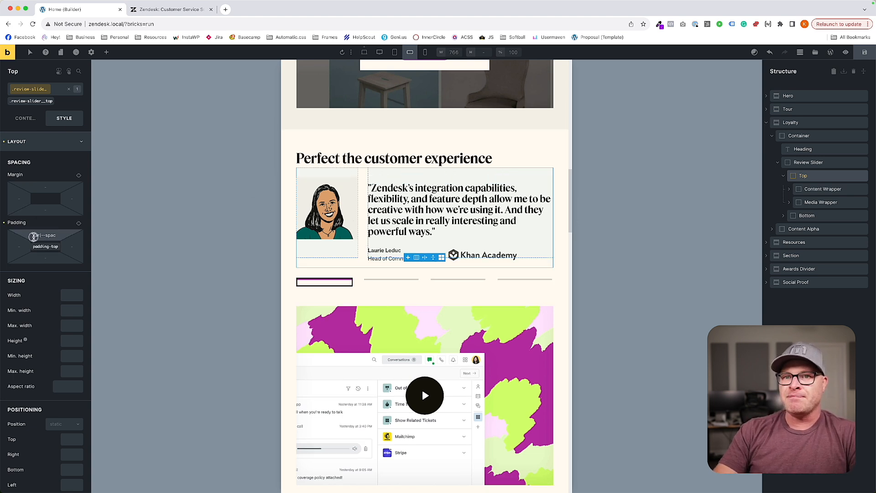
pyautogui.press('super+a')
pyautogui.press('super+c')
pyautogui.click(43, 260)
pyautogui.press('super+v')
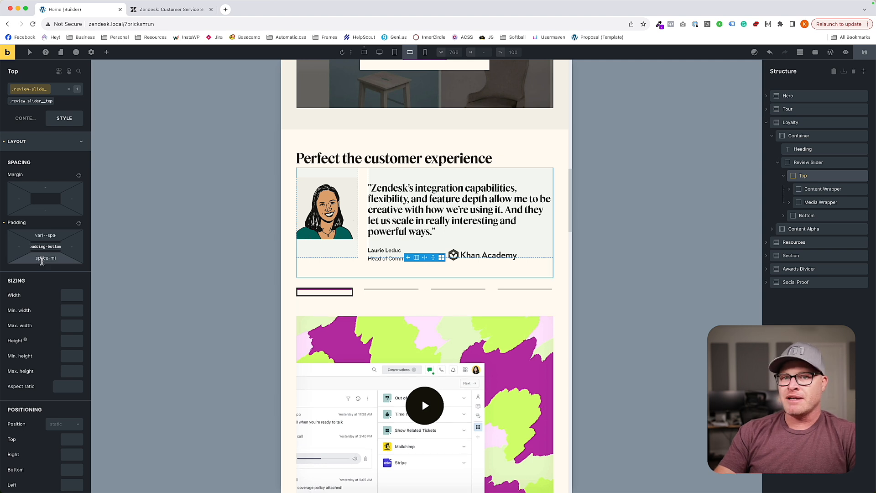
pyautogui.click(558, 259)
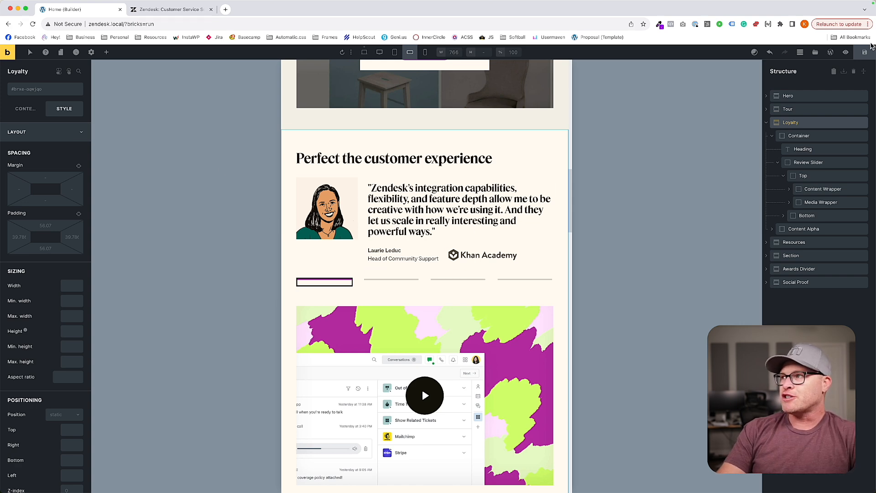
# Check the testimonial slider at the smallest breakpoint, then return to the M breakpoint.
pyautogui.click(425, 52)
pyautogui.scroll(4, 401, 179)
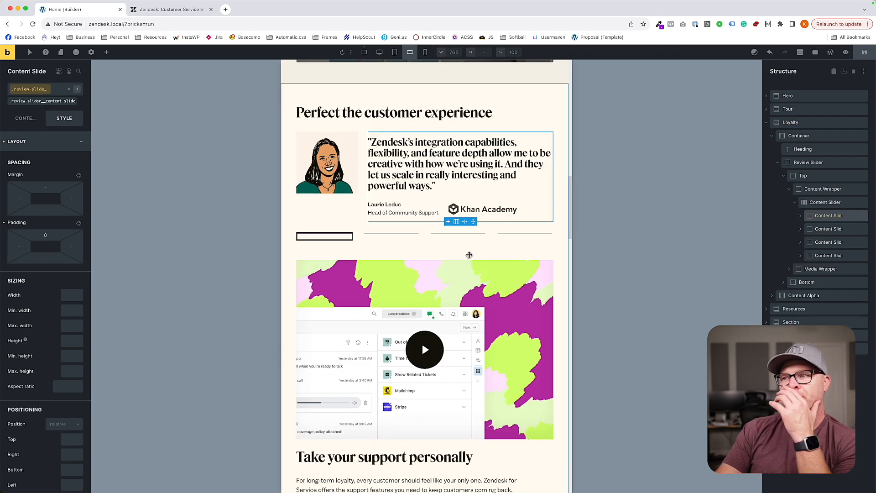
pyautogui.click(469, 255)
pyautogui.scroll(-9, 511, 262)
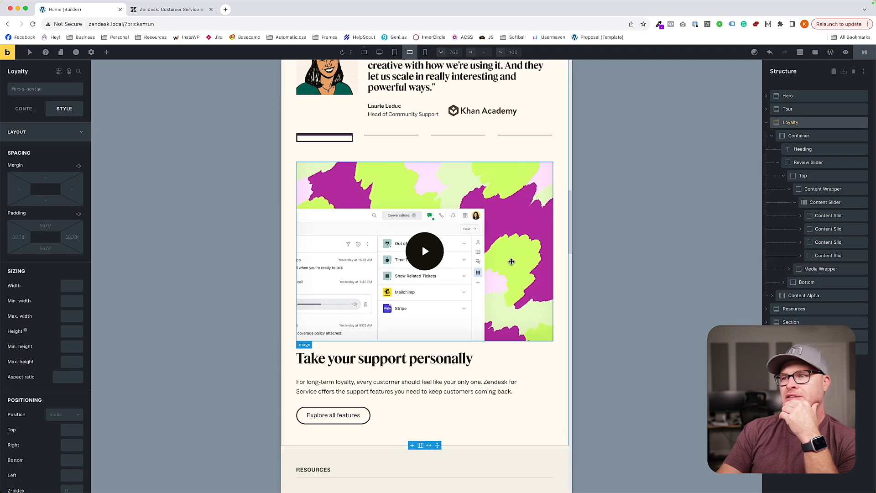
# Set the grid template columns of the resources-grid class to var(--grid-1) at the M breakpoint.
pyautogui.scroll(-1, 405, 208)
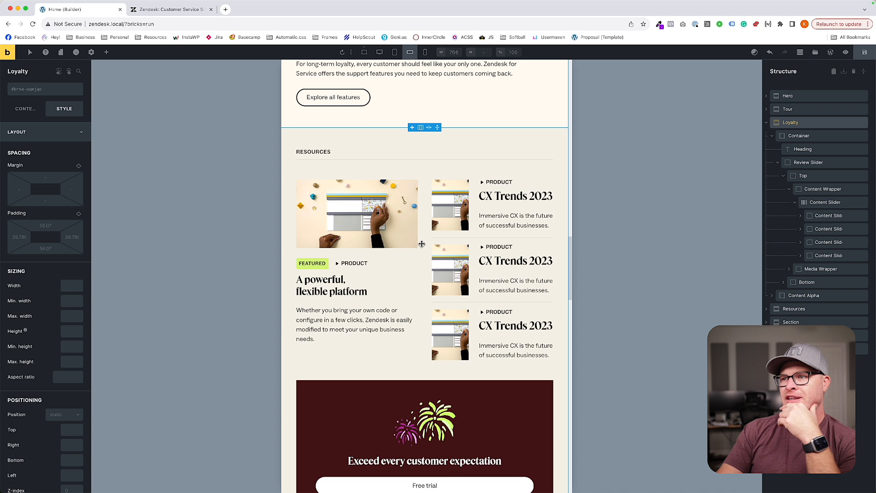
pyautogui.click(421, 244)
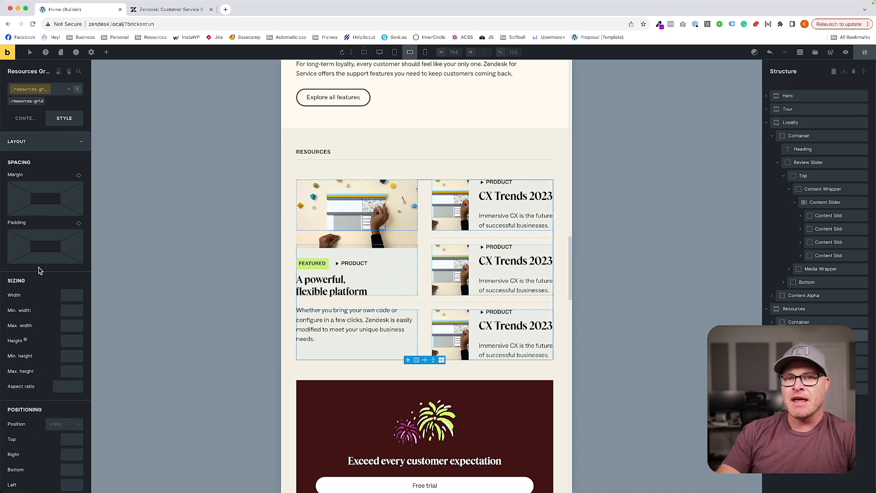
pyautogui.click(25, 119)
pyautogui.click(45, 219)
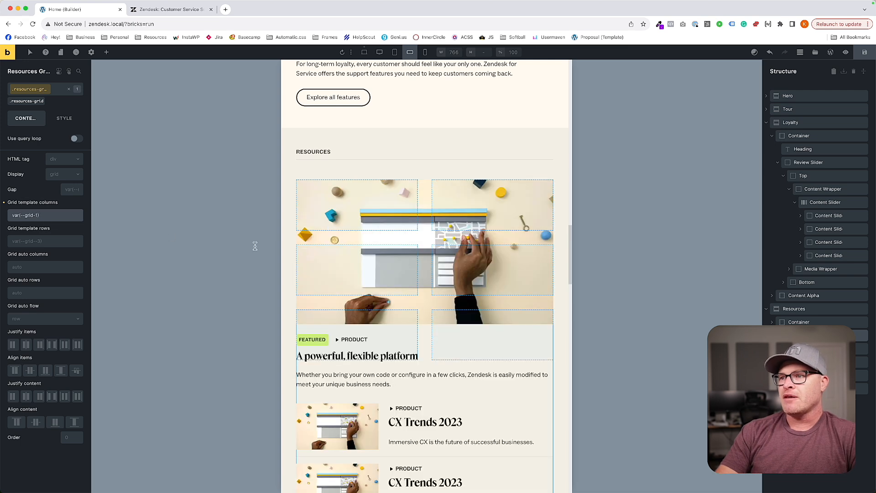
pyautogui.scroll(-4, 459, 380)
pyautogui.scroll(2, 459, 380)
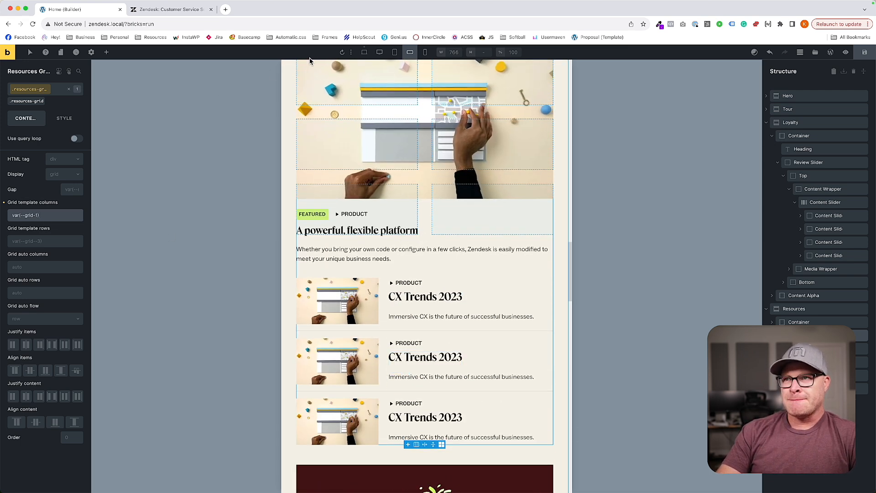
pyautogui.click(364, 52)
pyautogui.scroll(-5, 51, 360)
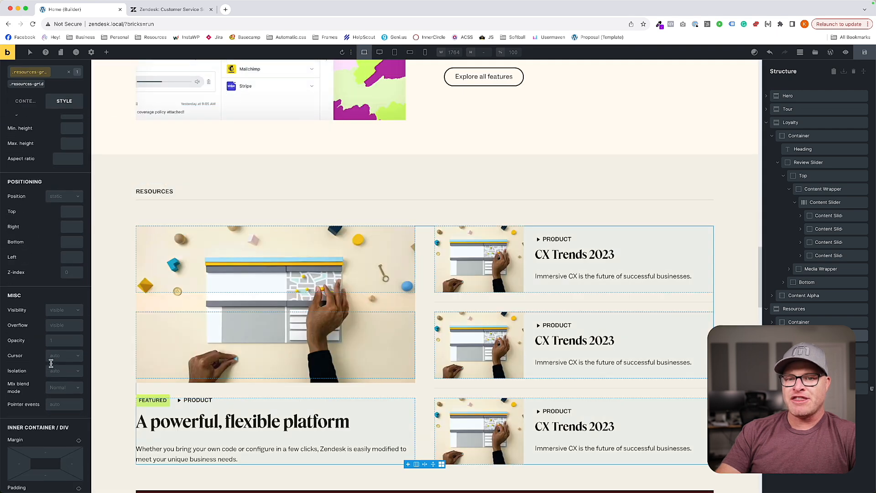
pyautogui.click(36, 463)
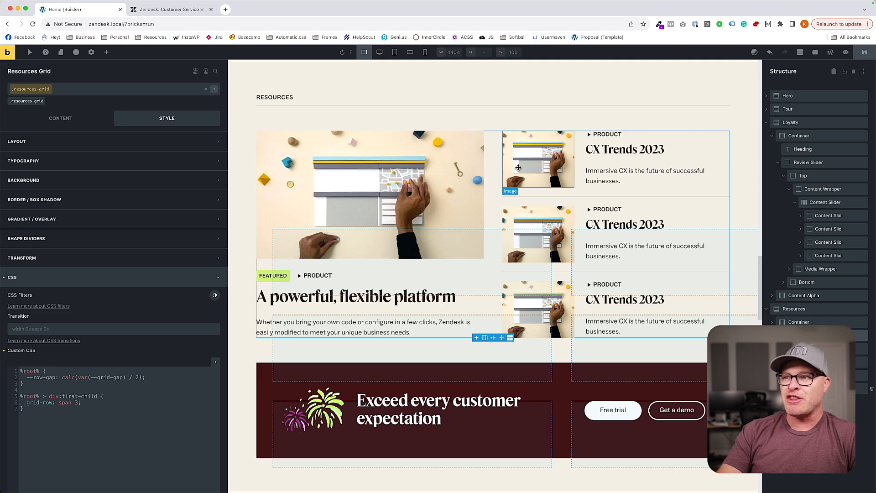
pyautogui.moveTo(40, 409); pyautogui.dragTo(5, 382)
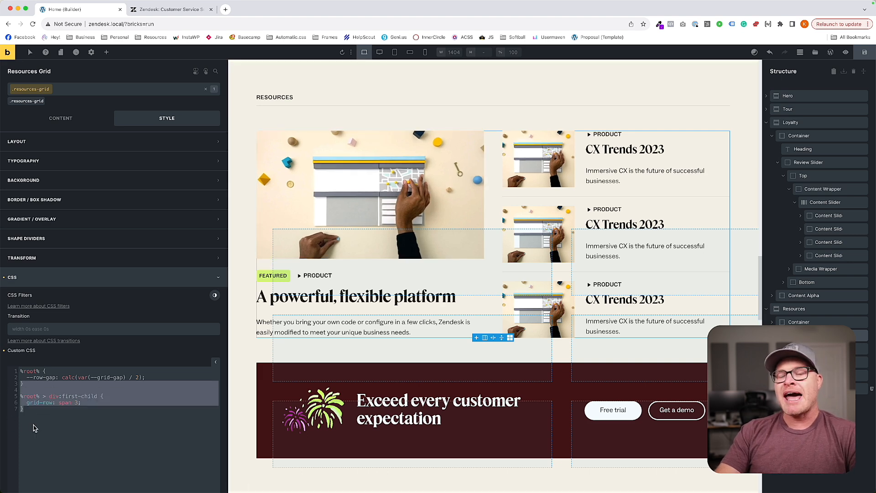
pyautogui.moveTo(35, 410); pyautogui.dragTo(10, 397)
pyautogui.press('super+c')
pyautogui.write('@media')
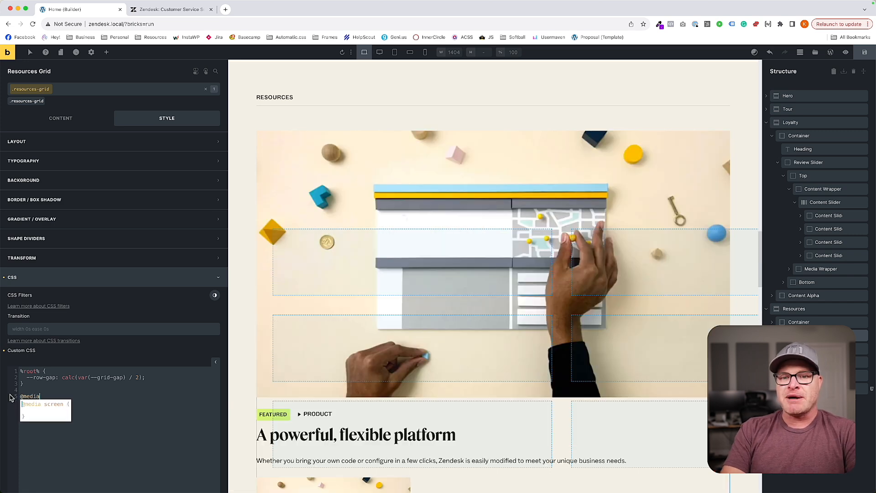
pyautogui.write(' mi')
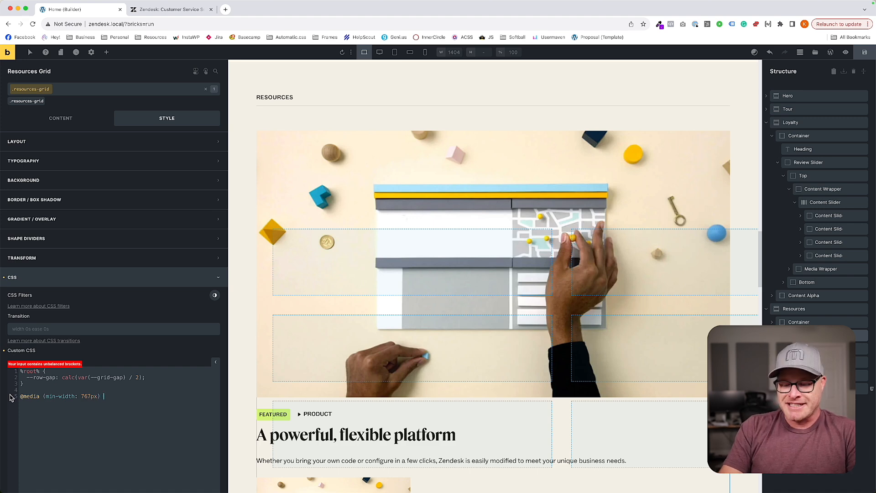
pyautogui.write('{')
pyautogui.press('super+v')
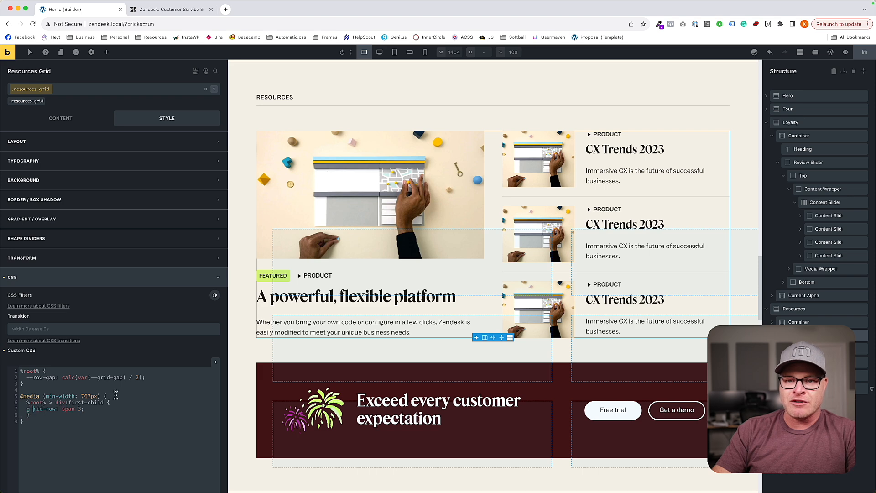
pyautogui.press('BackSpace')
pyautogui.press('Left')
pyautogui.press('Tab')
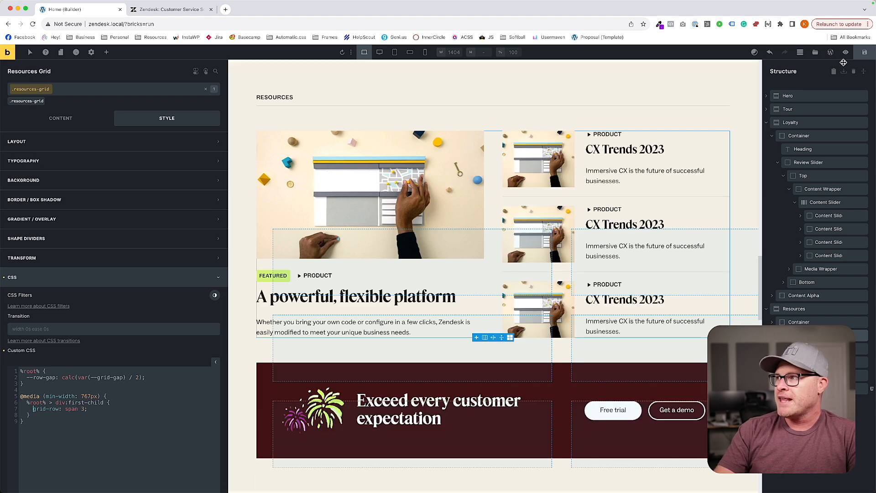
# Examine the stacked resources grid at the M breakpoint and at the smallest breakpoint.
pyautogui.click(410, 52)
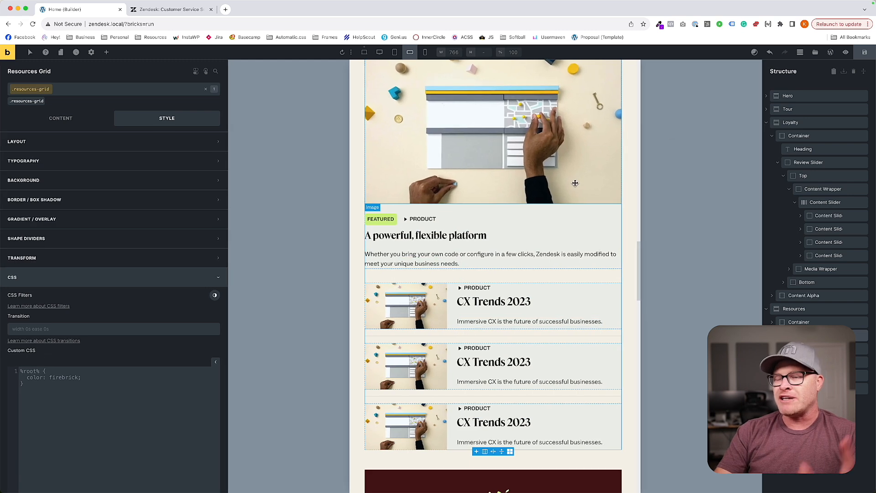
pyautogui.scroll(3, 539, 183)
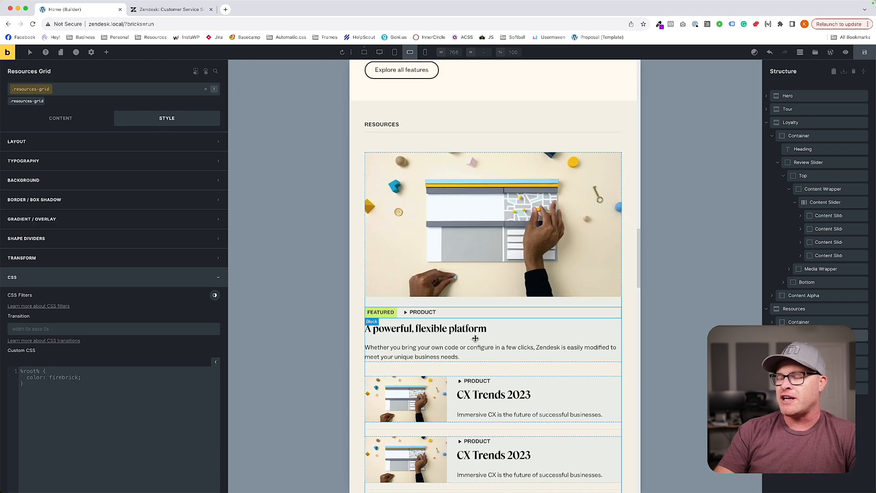
pyautogui.scroll(-5, 532, 273)
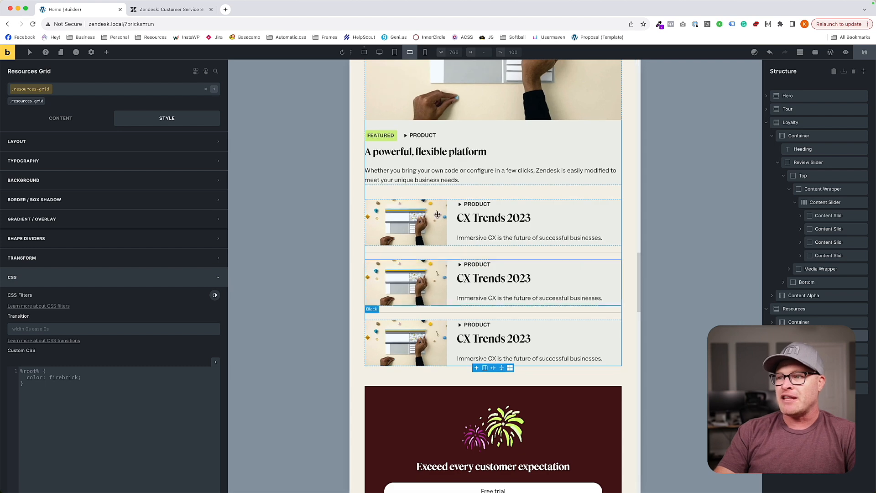
pyautogui.scroll(4, 423, 292)
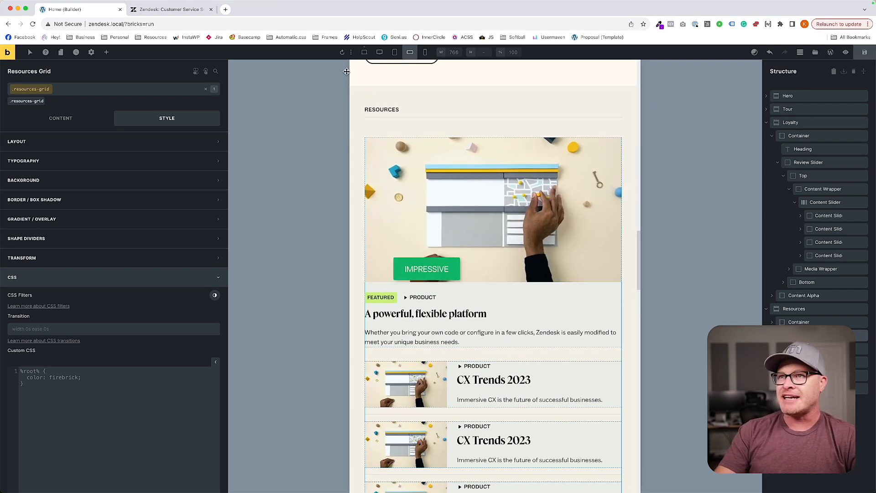
pyautogui.click(425, 52)
pyautogui.scroll(-1, 487, 166)
pyautogui.scroll(4, 479, 162)
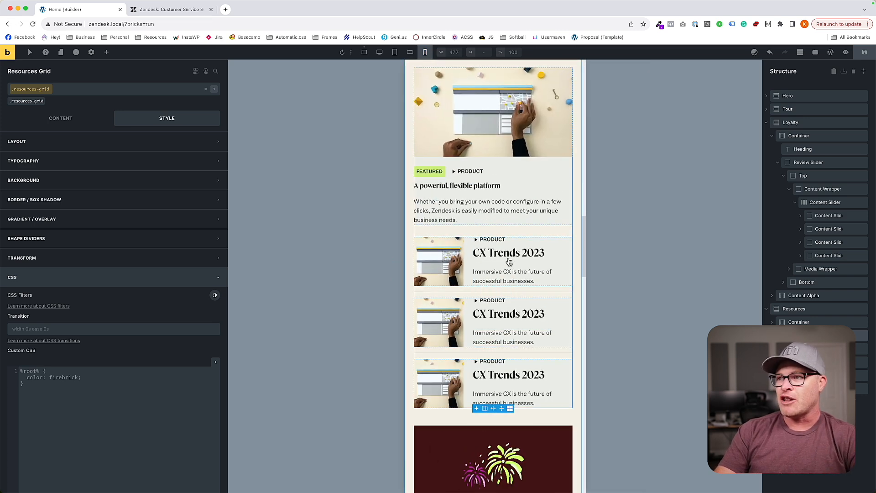
pyautogui.click(410, 52)
# Look up the desktop font size of the resource-card__heading class through the featured resource card's heading.
pyautogui.scroll(-5, 512, 283)
pyautogui.click(456, 194)
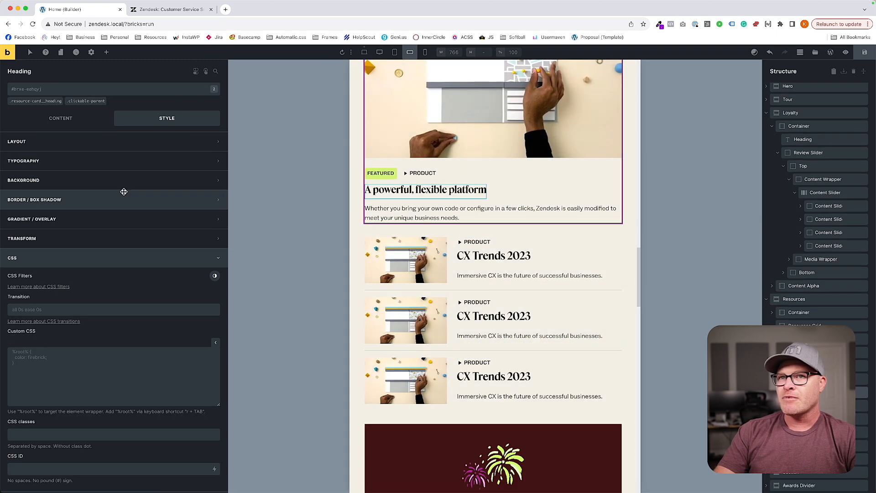
pyautogui.click(364, 52)
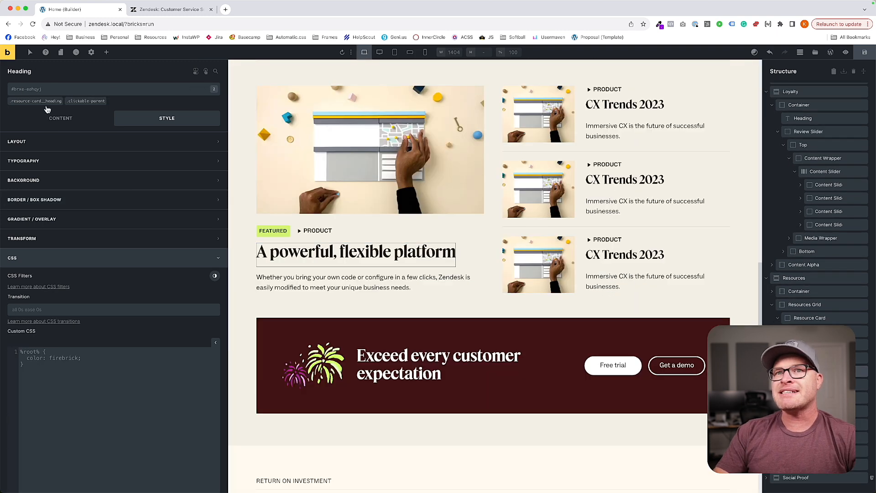
pyautogui.click(36, 101)
pyautogui.click(65, 162)
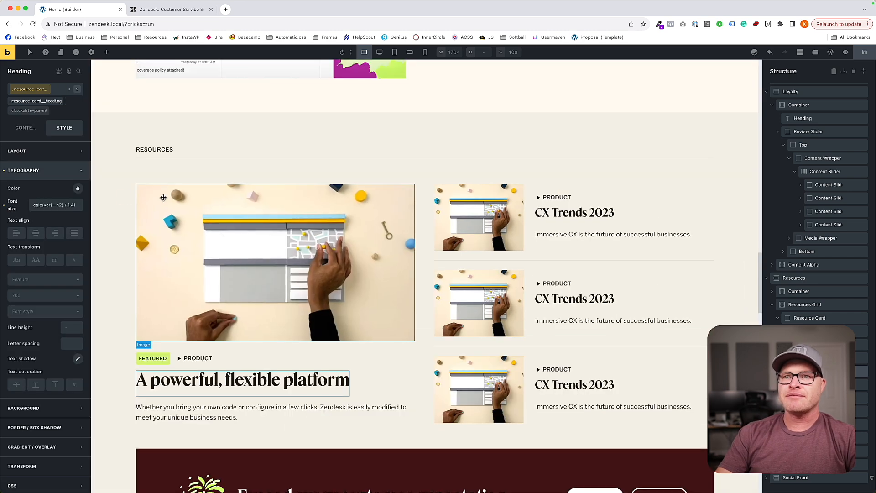
pyautogui.tripleClick(71, 206)
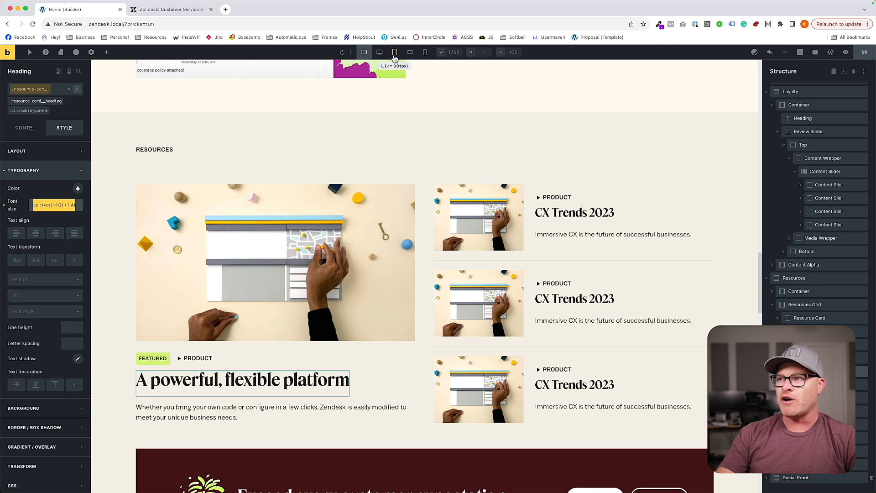
# Copy the resource-card__heading font-size rule from the resource-card--wide class's desktop custom CSS.
pyautogui.click(530, 201)
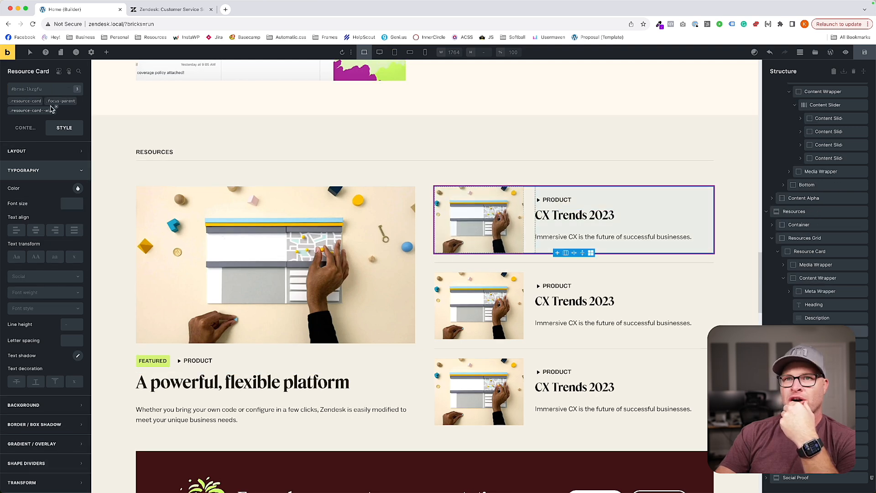
pyautogui.click(32, 110)
pyautogui.scroll(-5, 45, 297)
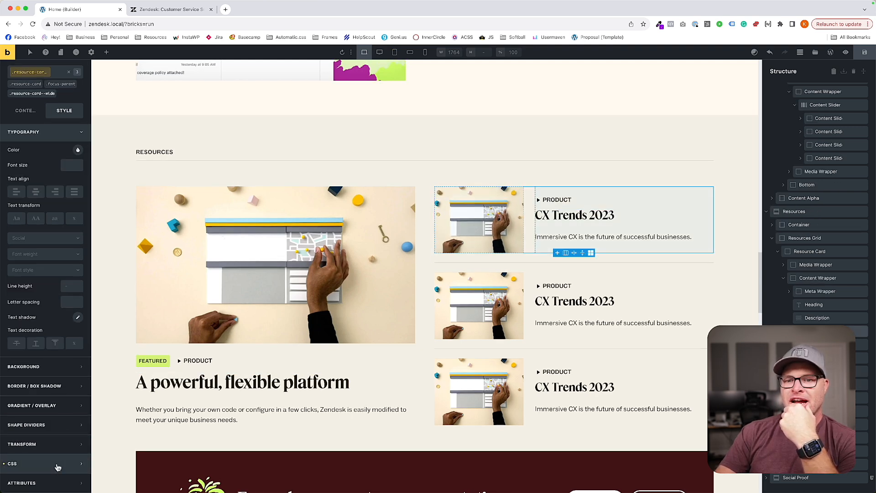
pyautogui.click(18, 464)
pyautogui.click(75, 422)
pyautogui.scroll(2, 105, 416)
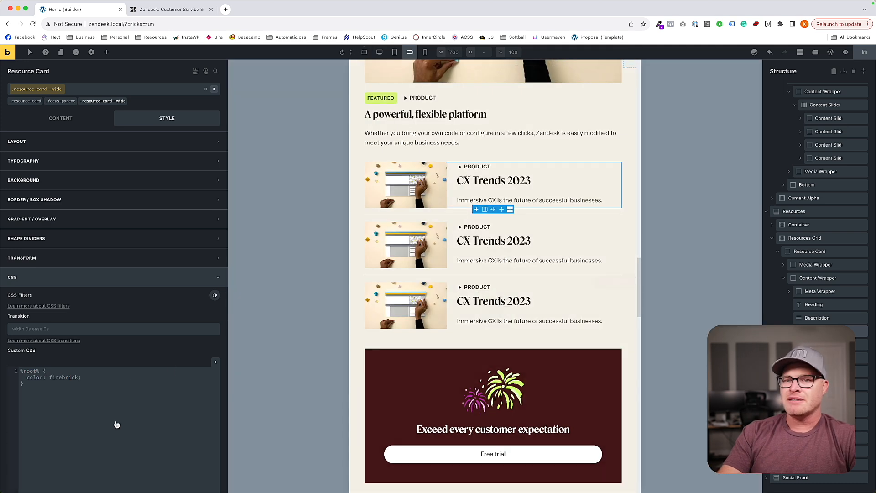
# Paste the heading rule into the resource-card--wide custom CSS at the M breakpoint and set its font-size to var(--h3).
pyautogui.write('%root% .resource-card__heading {   font-size: calc(var(--text-m) * 1.7); }')
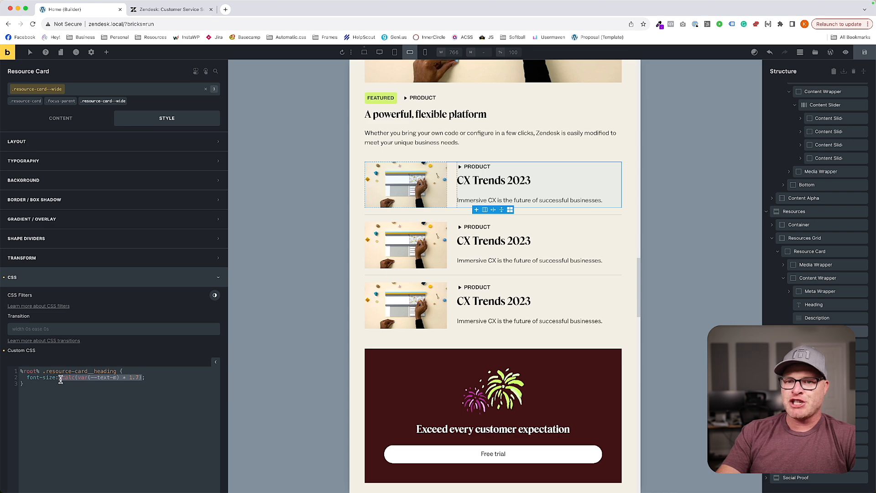
pyautogui.write('--')
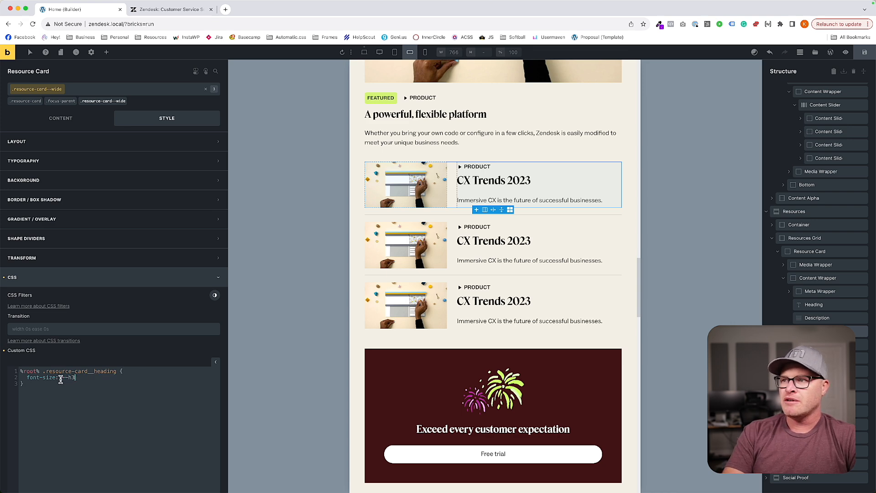
pyautogui.write('h3')
pyautogui.press('Return')
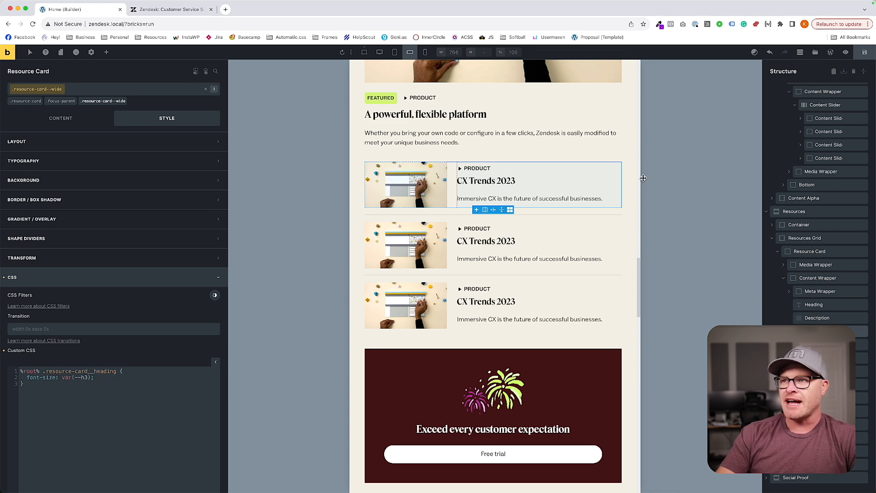
# Set the font size of the featured resource card's heading class to var(--h3) at the M breakpoint.
pyautogui.click(462, 116)
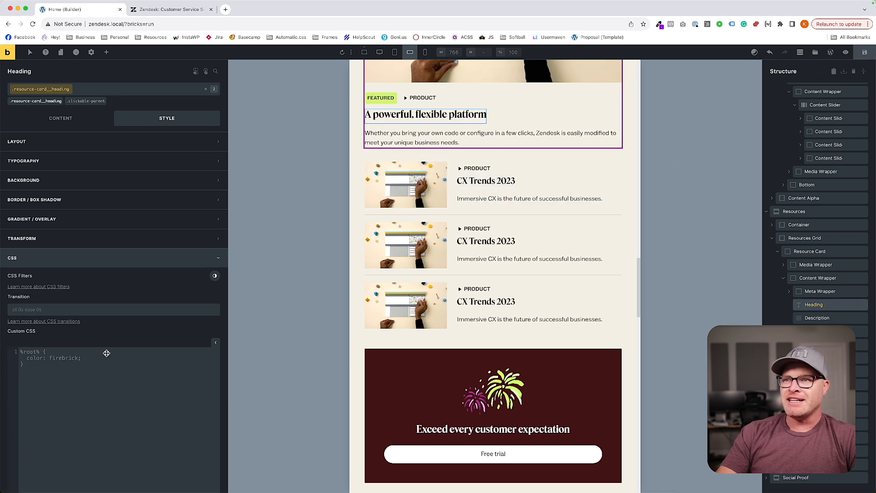
pyautogui.click(72, 163)
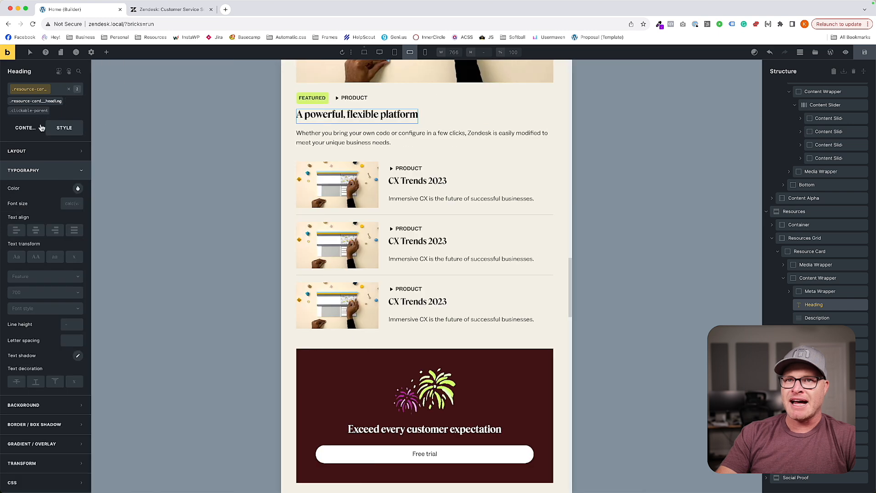
pyautogui.click(72, 205)
pyautogui.write('--')
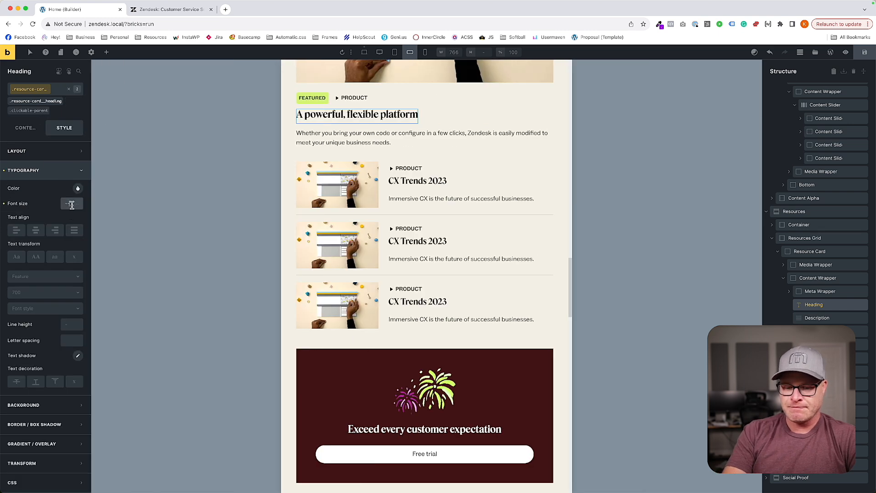
pyautogui.write('h3')
pyautogui.press('Return')
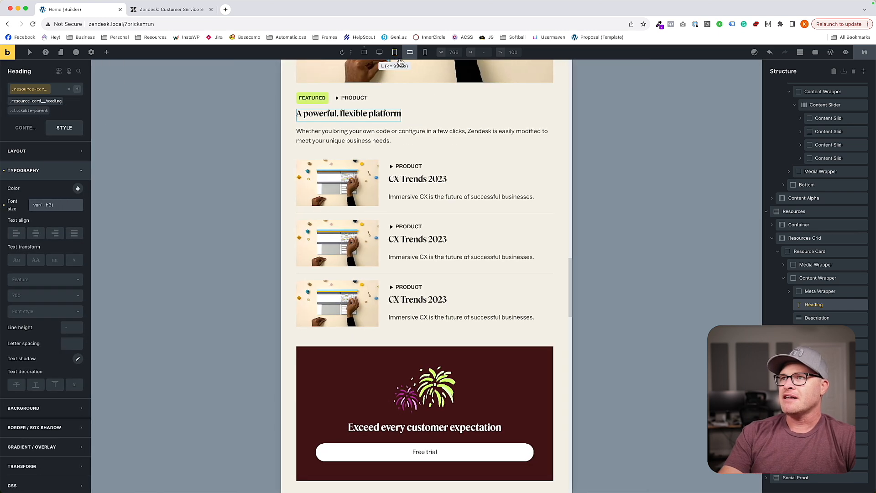
# Compare the resource cards and the heading font size across the smallest, XXL and M breakpoints.
pyautogui.click(425, 52)
pyautogui.scroll(-3, 427, 224)
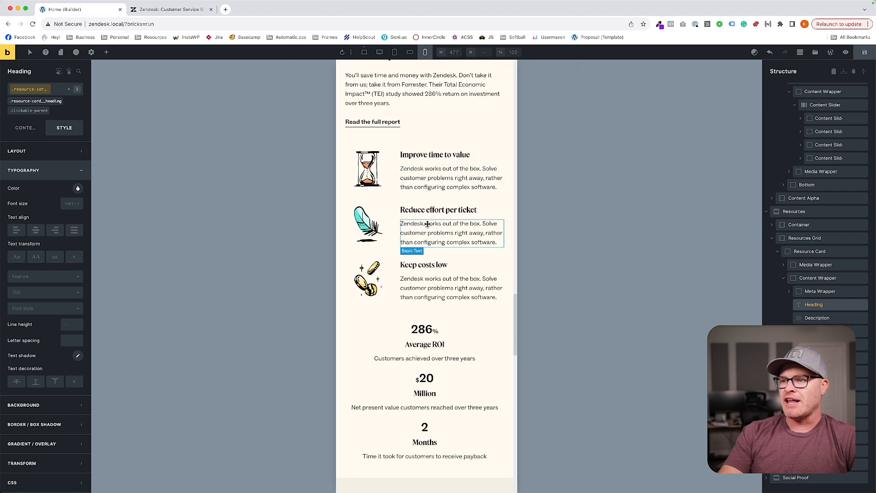
pyautogui.scroll(10, 428, 224)
pyautogui.scroll(-6, 428, 224)
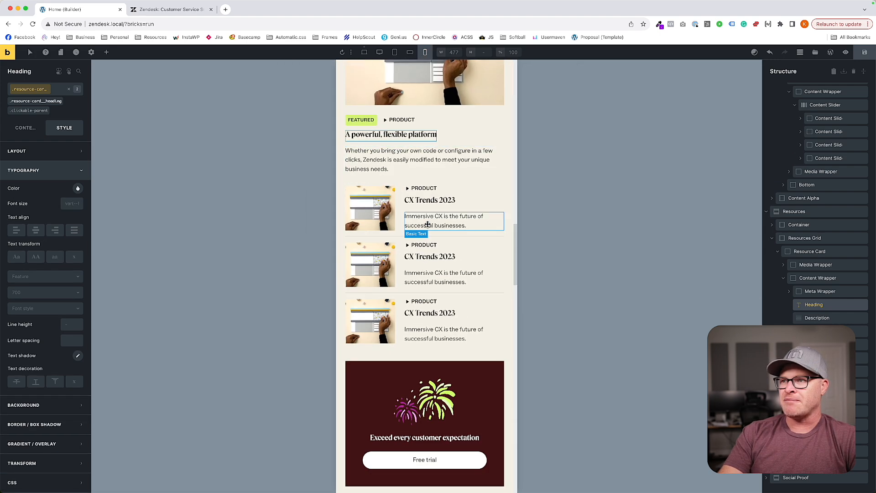
pyautogui.scroll(2, 428, 223)
pyautogui.click(364, 52)
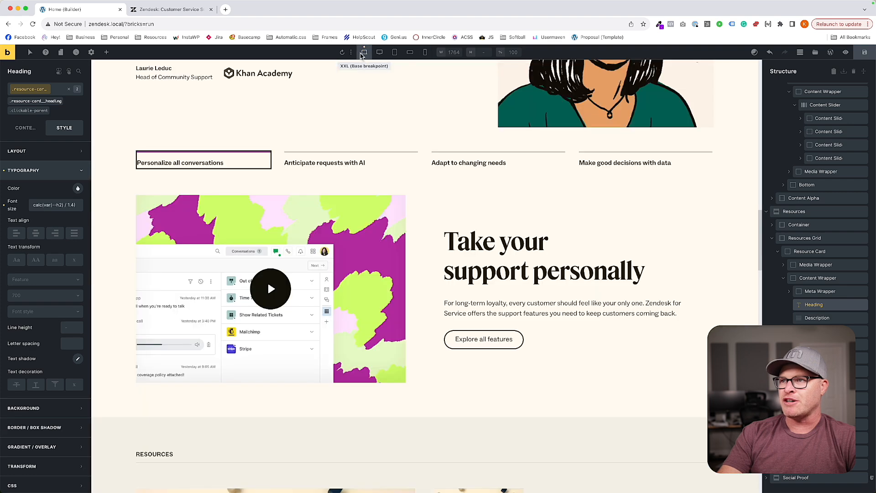
pyautogui.click(410, 52)
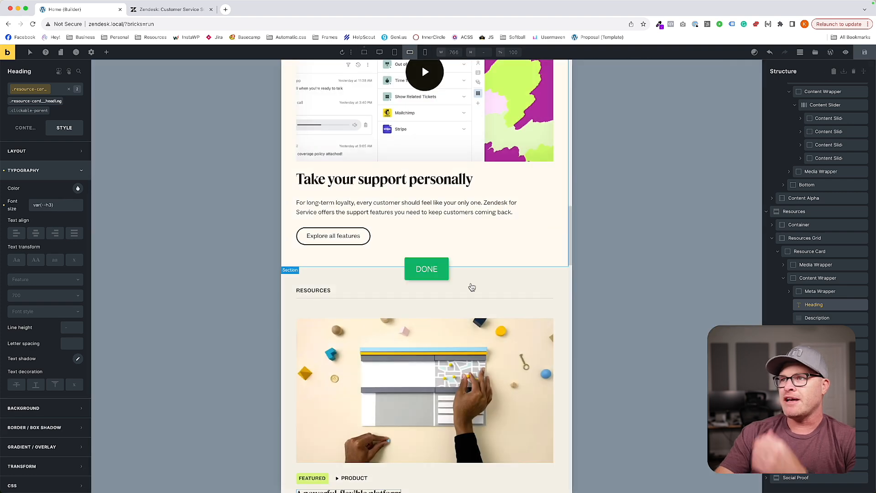
# Set the stat-grid class's grid template columns to var(--grid-1) at the M breakpoint in the Maximize your ROI section.
pyautogui.scroll(-10, 437, 205)
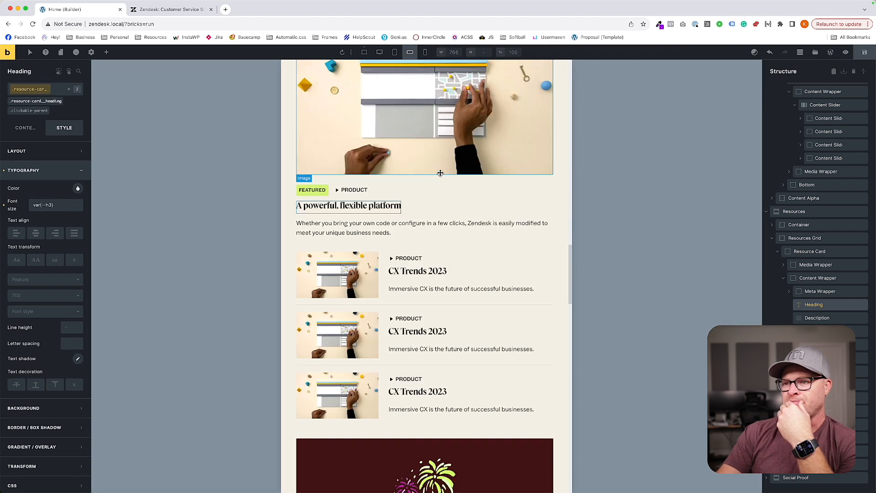
pyautogui.scroll(-8, 440, 173)
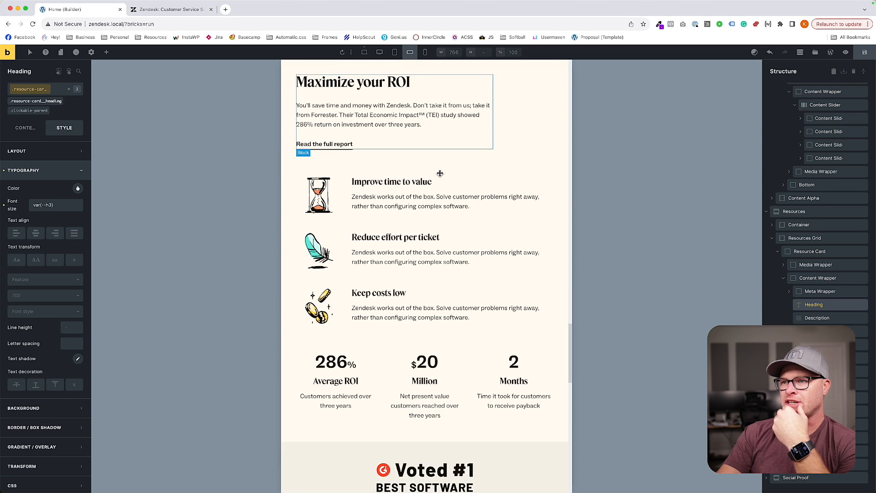
pyautogui.click(348, 195)
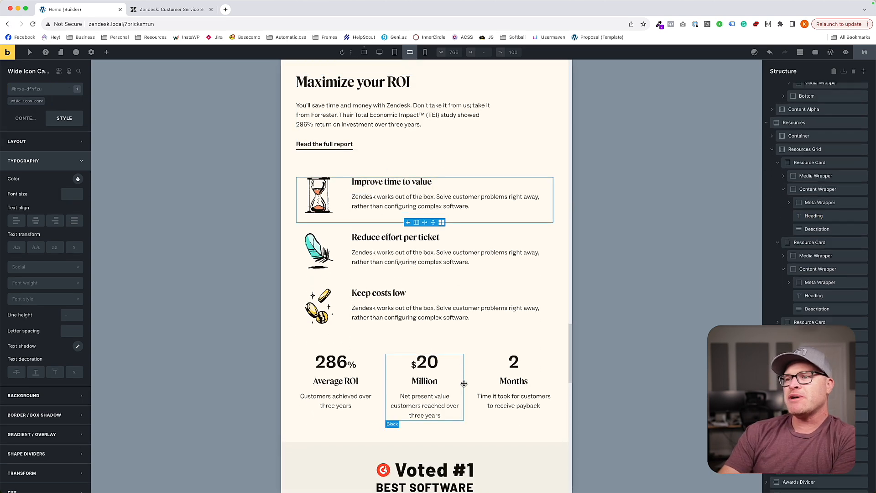
pyautogui.click(411, 53)
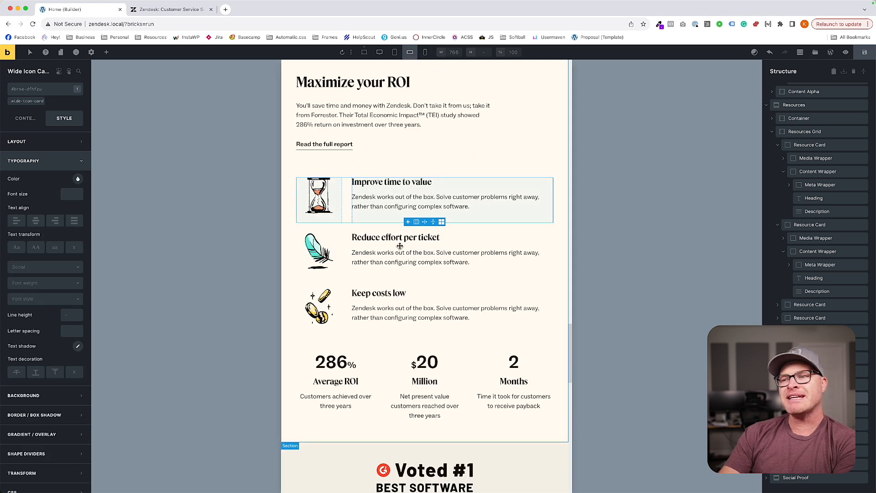
pyautogui.scroll(-2, 399, 246)
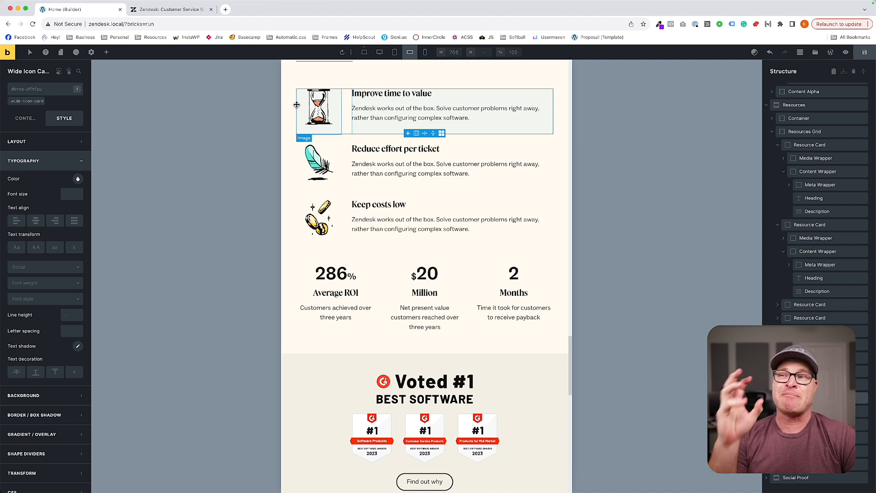
pyautogui.scroll(-3, 329, 196)
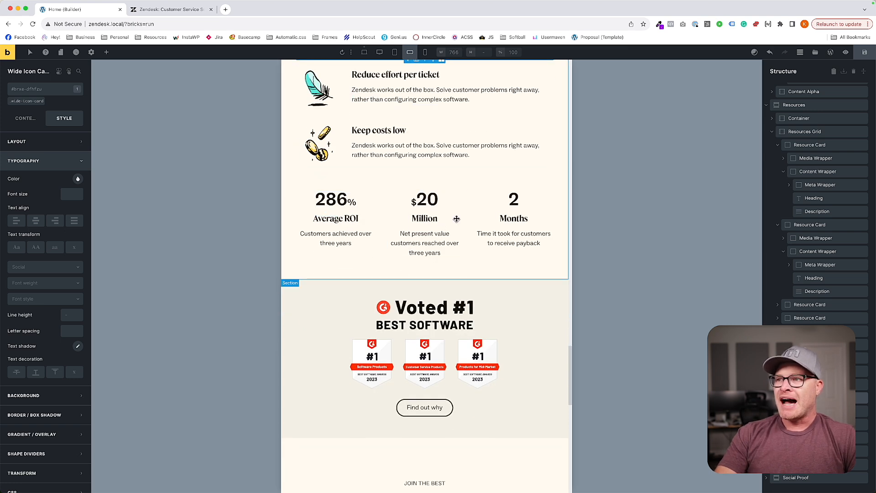
pyautogui.click(389, 208)
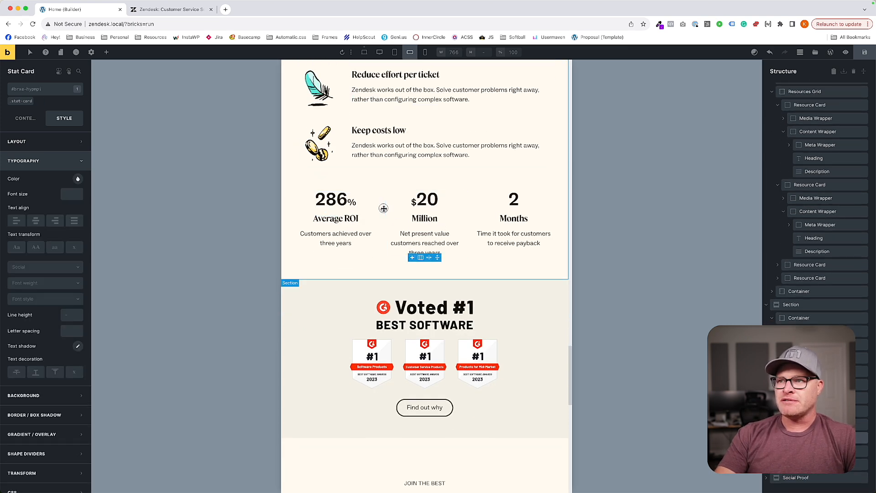
pyautogui.click(383, 209)
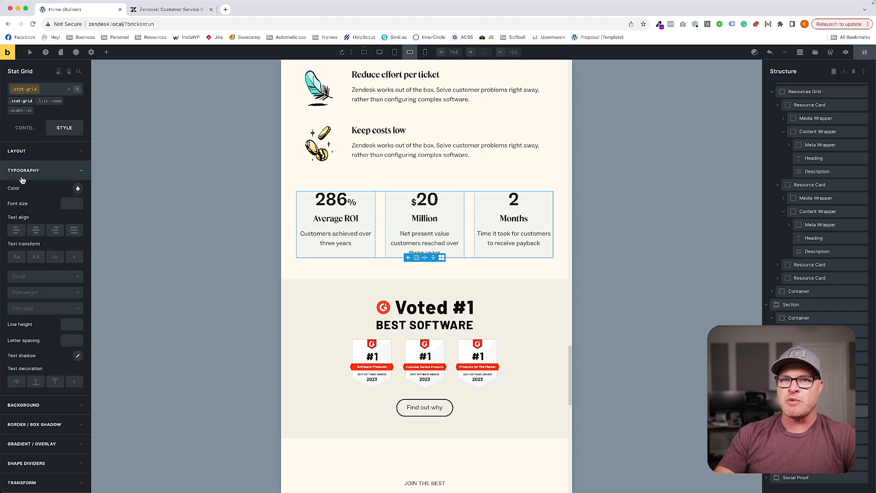
pyautogui.click(24, 132)
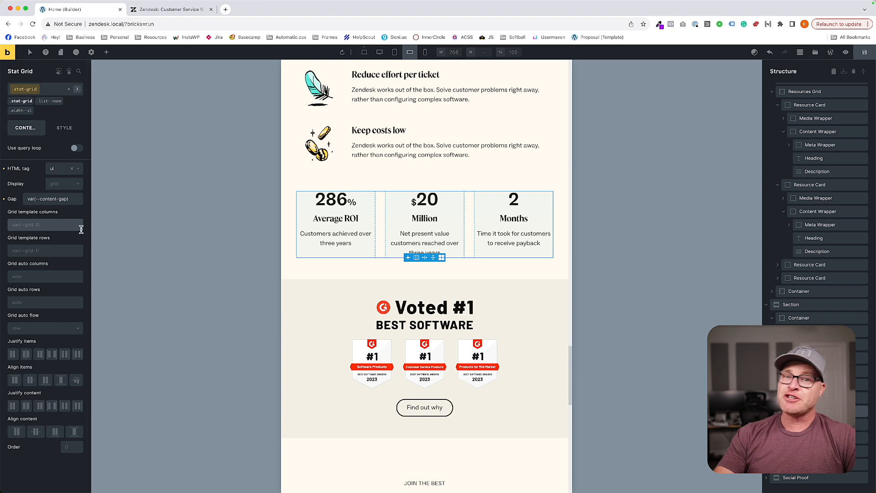
pyautogui.press('Return')
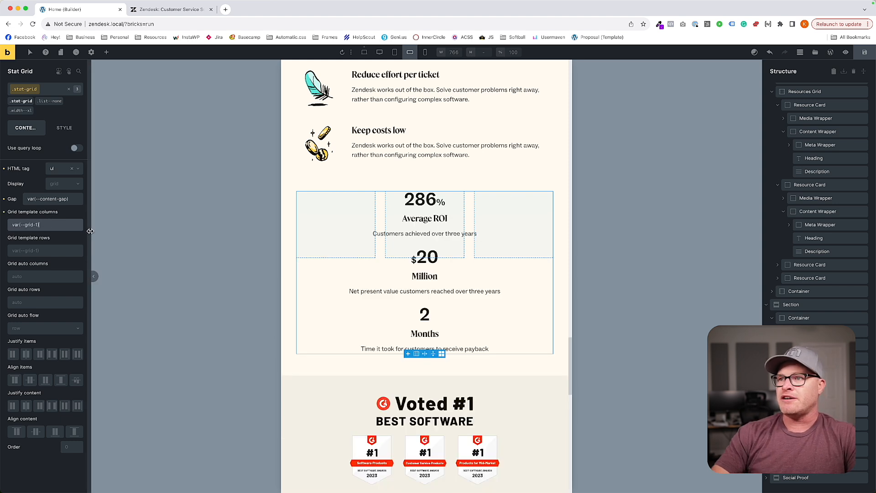
# Align the stat-card class's cross axis to the start and its text to the left at the M breakpoint.
pyautogui.click(329, 218)
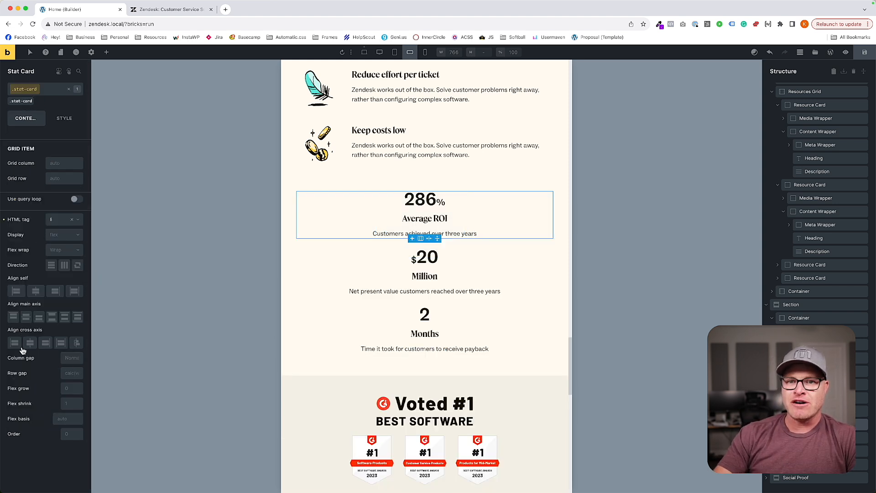
pyautogui.click(15, 345)
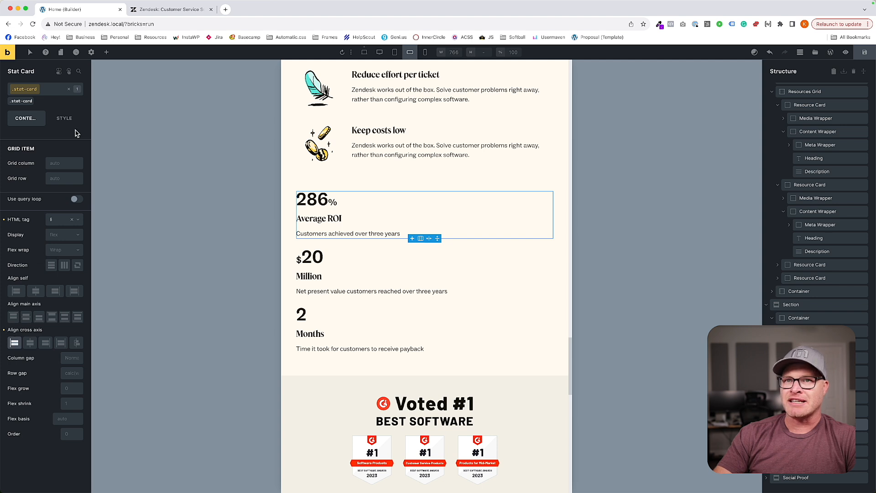
pyautogui.click(64, 119)
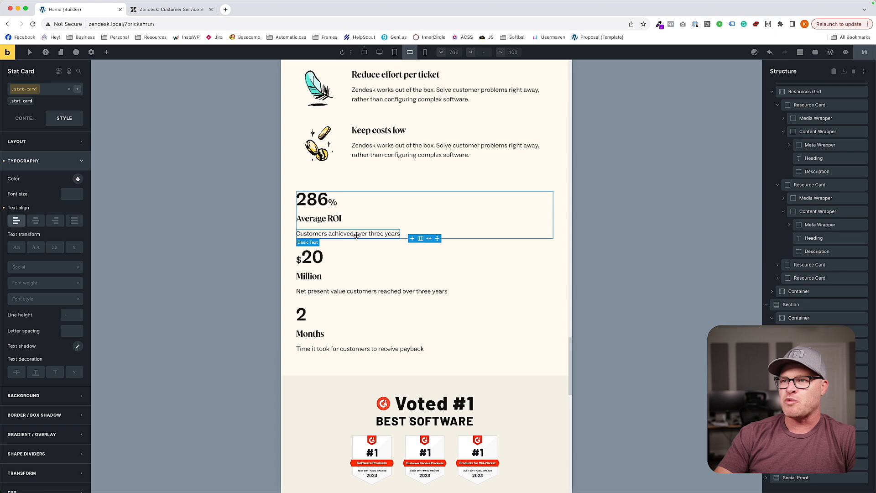
# Set the wide-icon-card class's grid template columns to var(--grid-1) at the M breakpoint.
pyautogui.scroll(5, 399, 243)
pyautogui.click(342, 225)
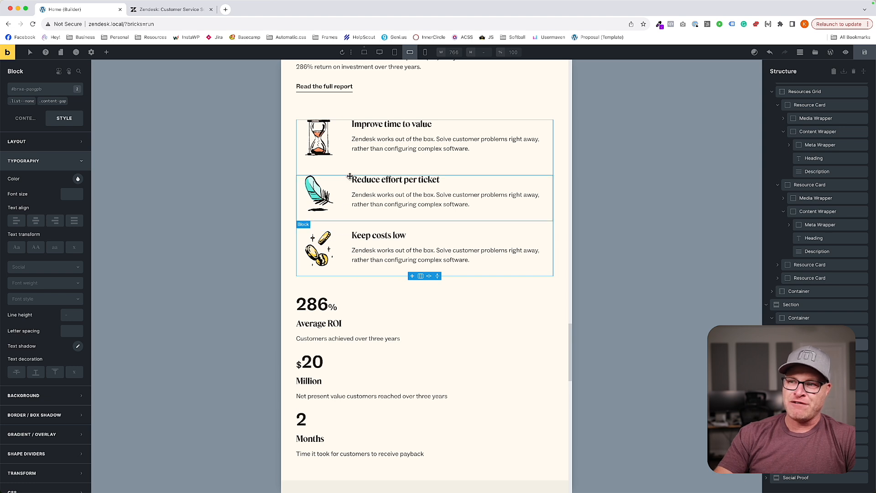
pyautogui.click(348, 142)
pyautogui.click(30, 102)
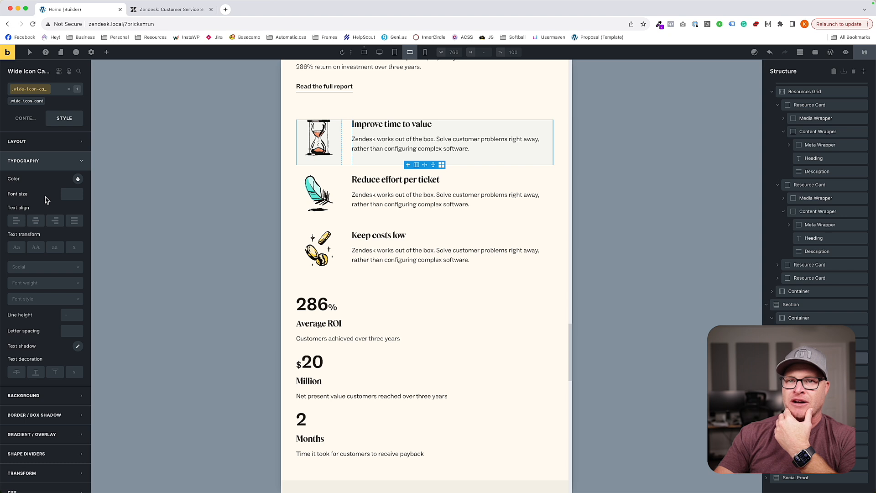
pyautogui.click(11, 224)
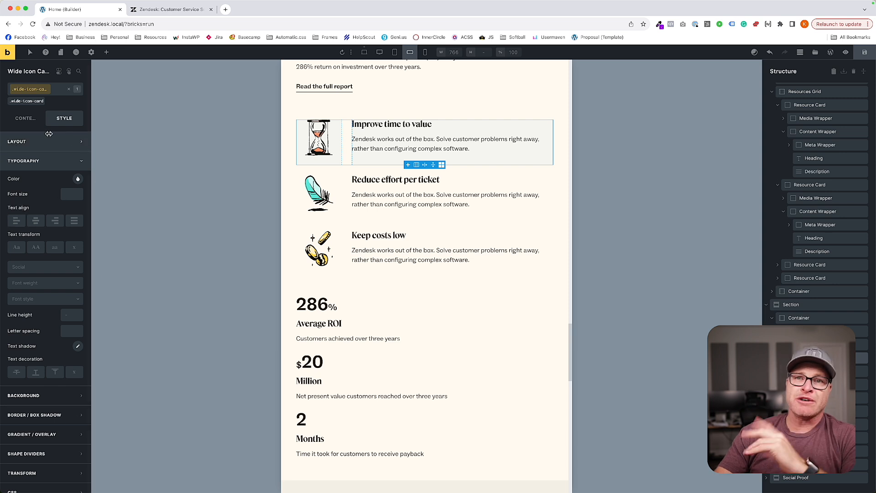
pyautogui.click(25, 118)
pyautogui.click(47, 216)
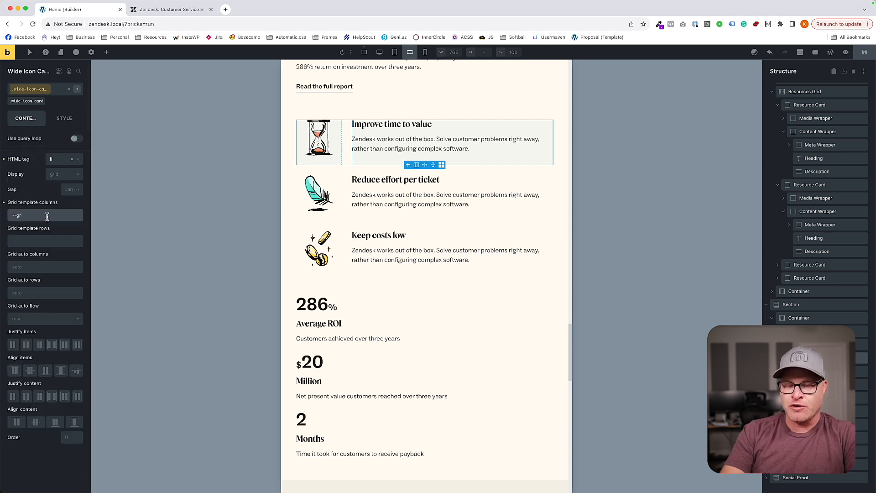
pyautogui.write('--grid-1')
pyautogui.press('Return')
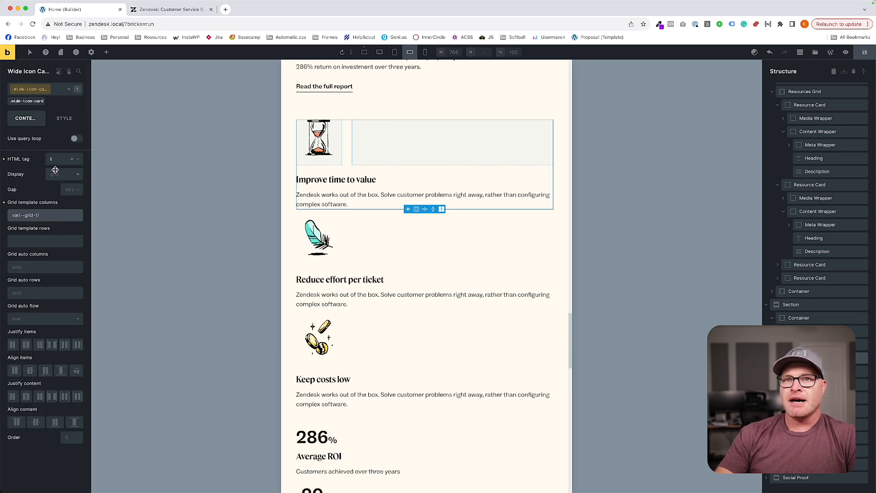
# Try a gap of var(--content-gap) on the wide-icon-card class and inspect the hourglass icon's spacing.
pyautogui.click(68, 189)
pyautogui.write('--content-gap')
pyautogui.press('Return')
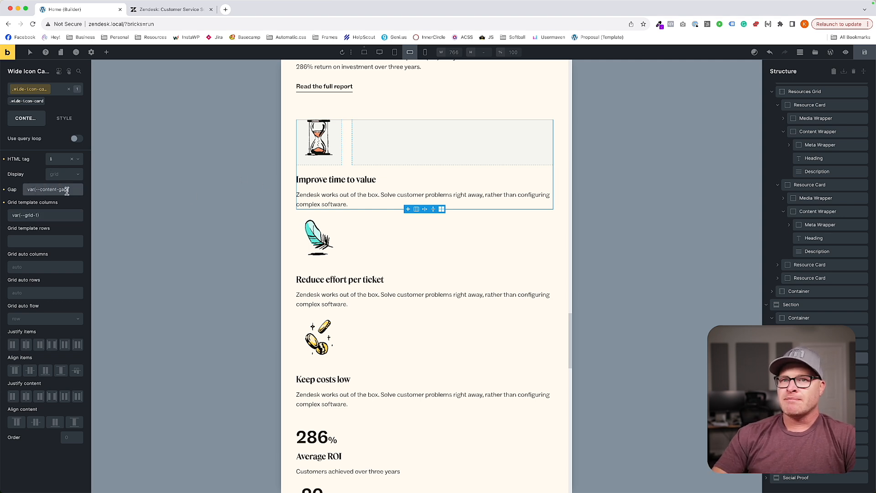
pyautogui.click(328, 153)
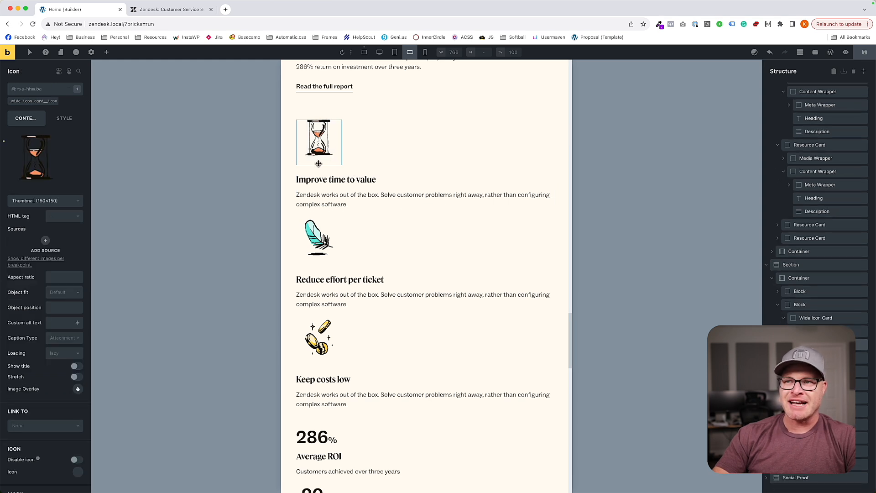
# Set the wide-icon-card class's gap to 0 at the M breakpoint.
pyautogui.click(330, 171)
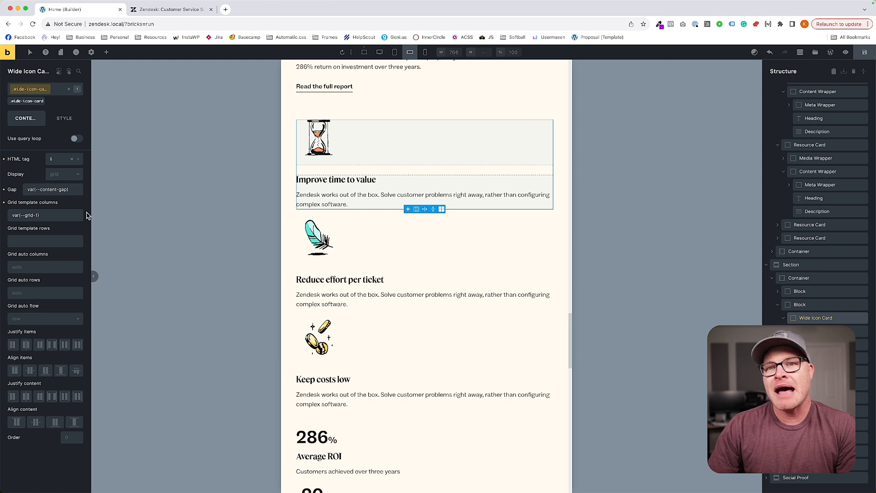
pyautogui.click(71, 187)
pyautogui.press('super+a')
pyautogui.press('BackSpace')
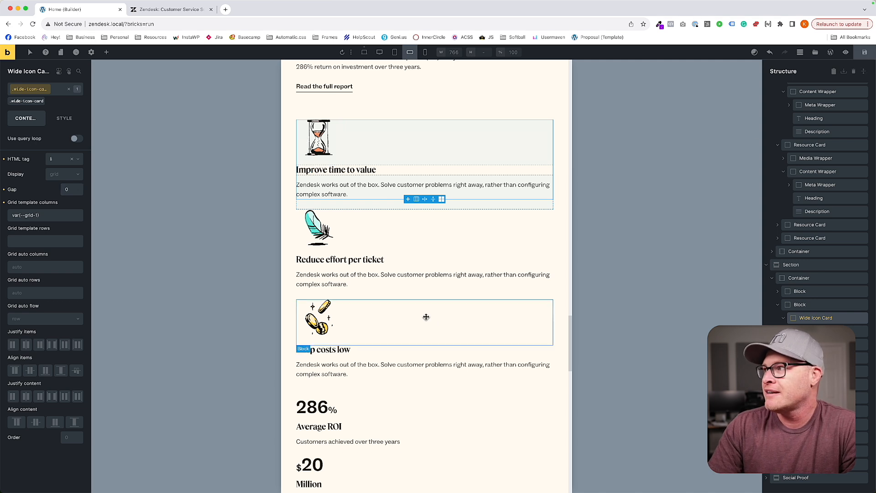
# Examine the icon card list, stats, awards divider, social proof section and footer at the M breakpoint.
pyautogui.click(411, 305)
pyautogui.click(412, 294)
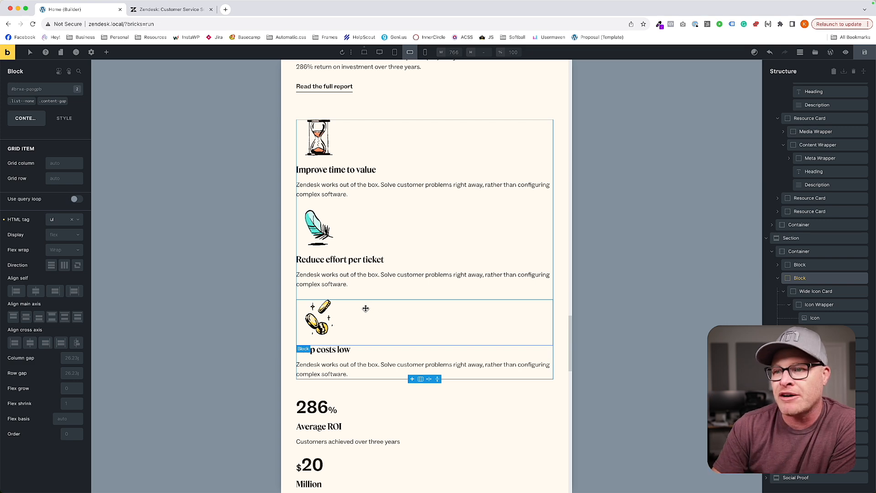
pyautogui.scroll(-5, 357, 347)
pyautogui.scroll(7, 358, 347)
pyautogui.scroll(-6, 358, 347)
pyautogui.scroll(-5, 357, 347)
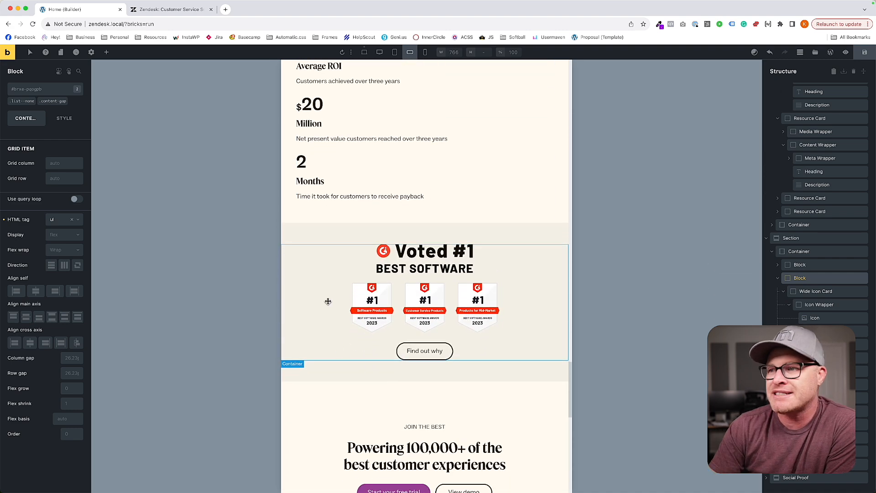
pyautogui.click(325, 310)
pyautogui.scroll(-1, 420, 282)
pyautogui.scroll(-5, 420, 281)
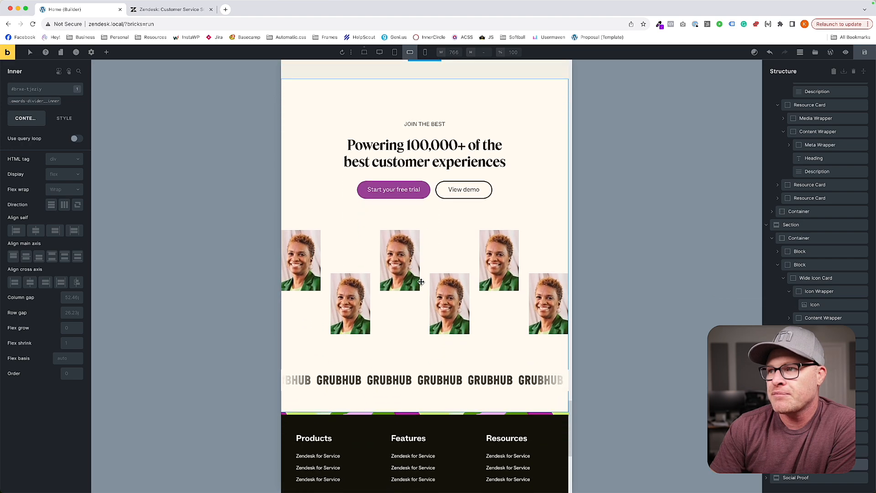
pyautogui.scroll(-6, 465, 291)
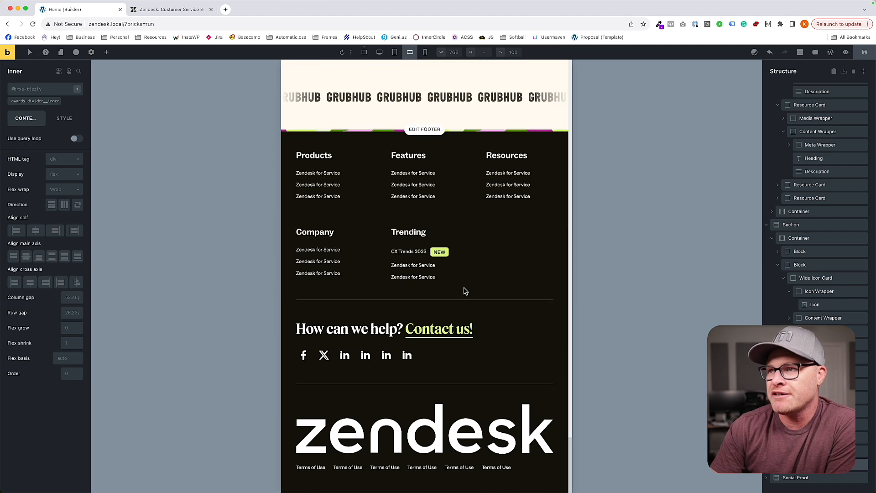
# Review the page layout at the smallest breakpoint.
pyautogui.scroll(12, 464, 282)
pyautogui.click(425, 53)
pyautogui.scroll(-1, 422, 222)
pyautogui.scroll(15, 422, 222)
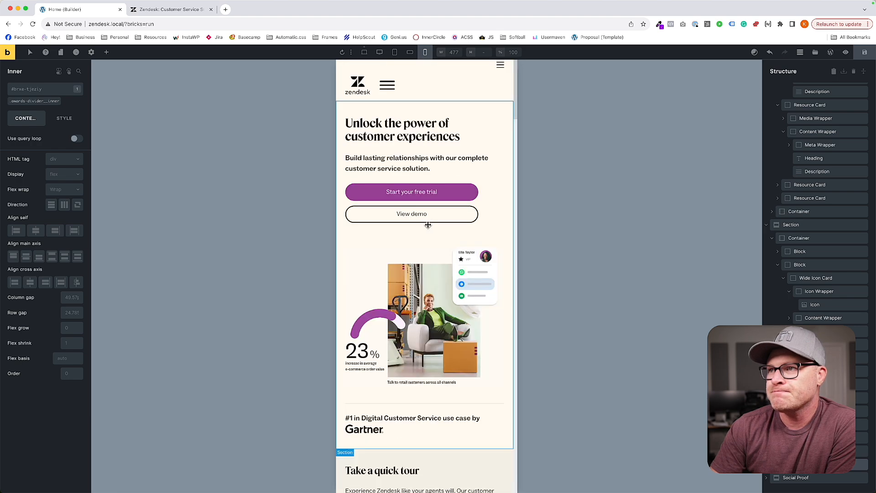
# Set the width of the hero's inline-buttons class to 100% at the S breakpoint, comparing the hero with the M breakpoint first.
pyautogui.click(410, 52)
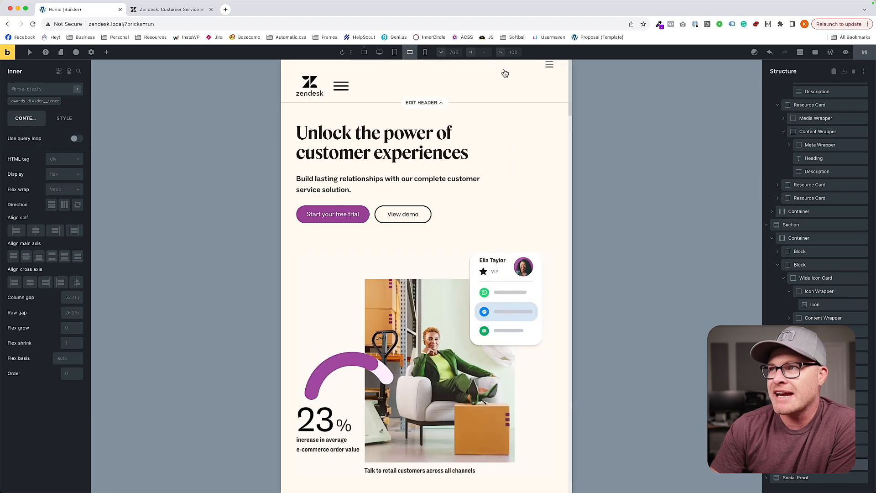
pyautogui.click(425, 53)
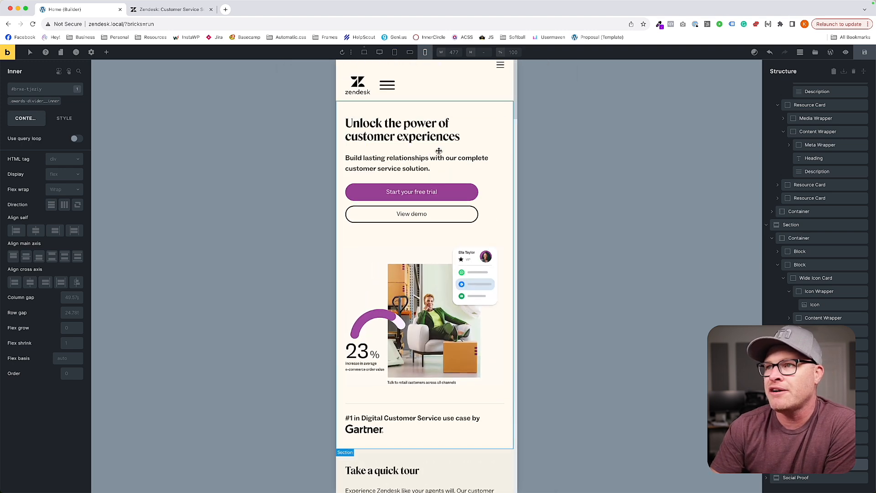
pyautogui.scroll(-3, 457, 201)
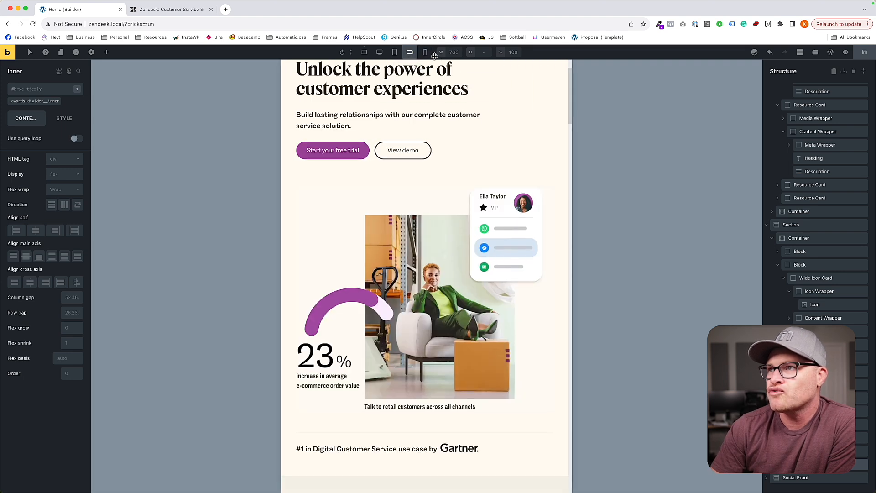
pyautogui.scroll(2, 414, 154)
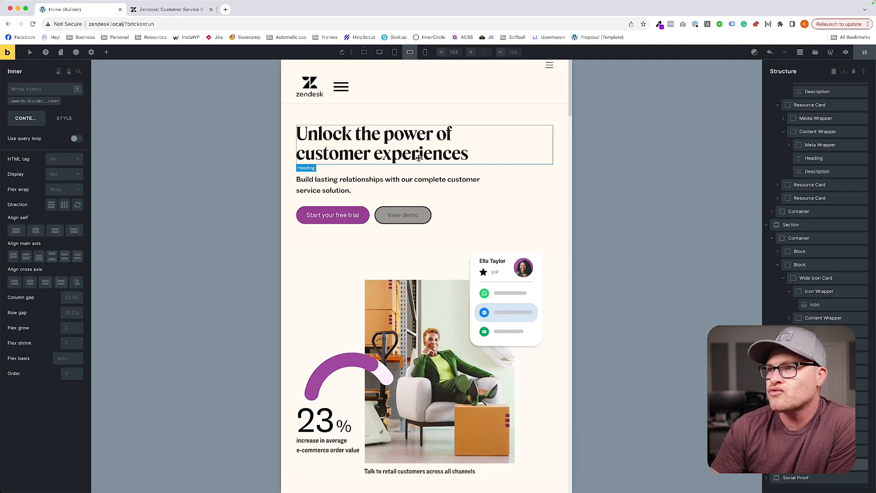
pyautogui.click(424, 52)
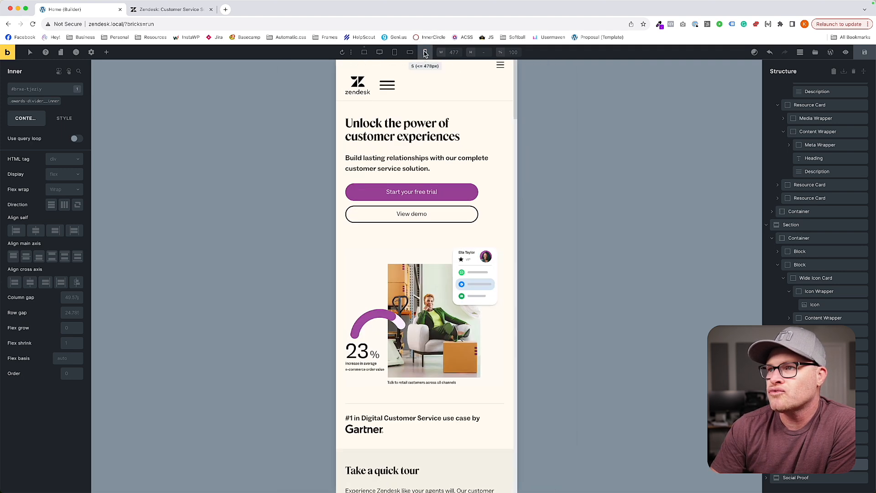
pyautogui.click(474, 203)
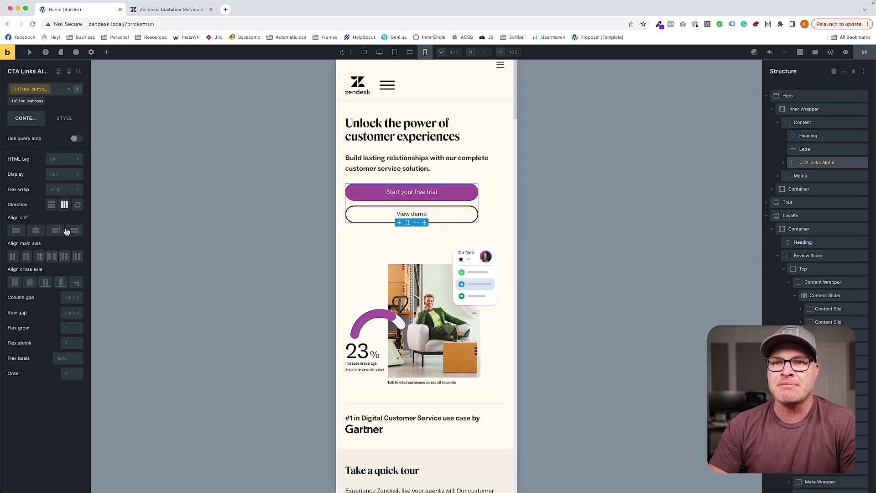
pyautogui.click(60, 123)
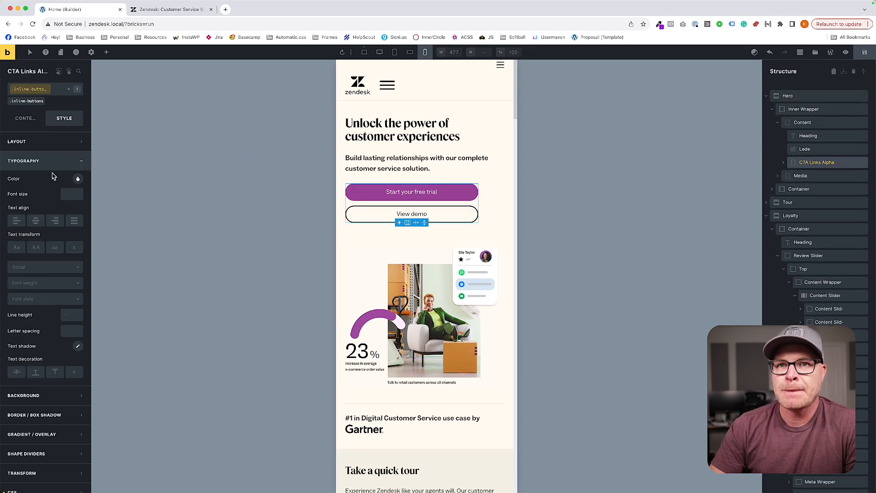
pyautogui.click(46, 142)
pyautogui.click(72, 295)
pyautogui.write('100')
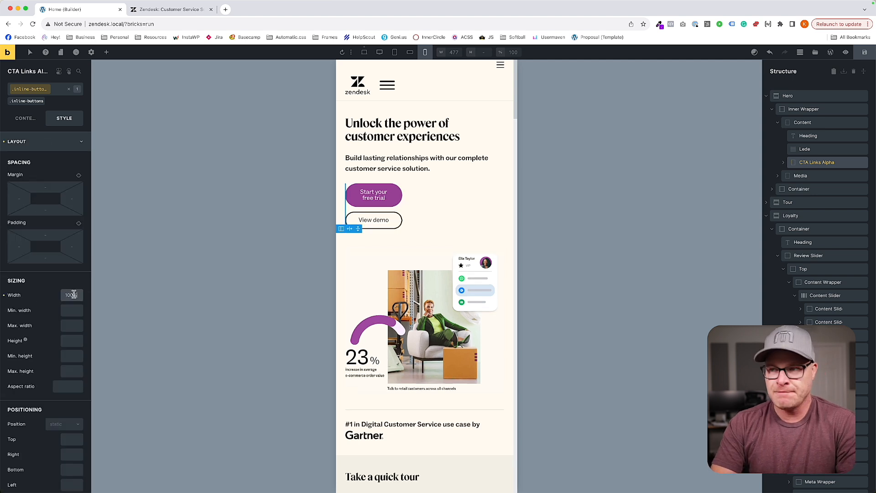
pyautogui.write('%')
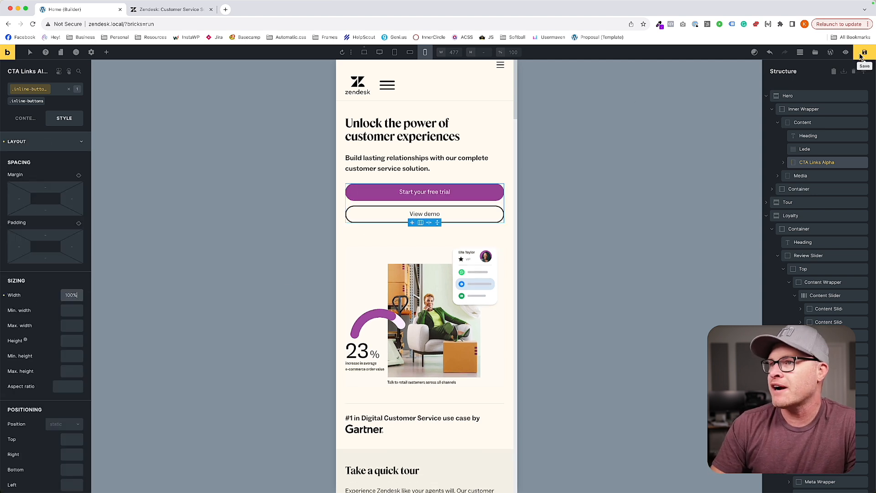
# Set the Tour CTA block's min height to auto and add matching top and bottom padding with a --space variable at the S breakpoint.
pyautogui.scroll(-3, 456, 222)
pyautogui.scroll(-8, 456, 222)
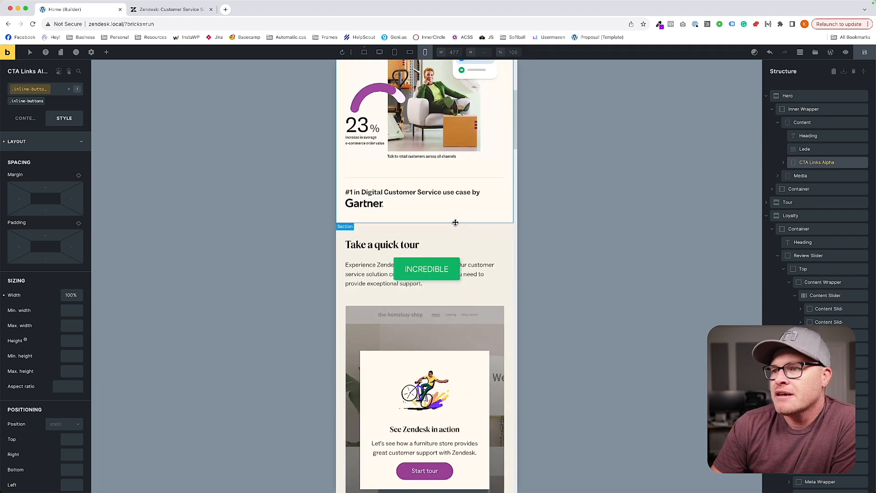
pyautogui.scroll(2, 456, 222)
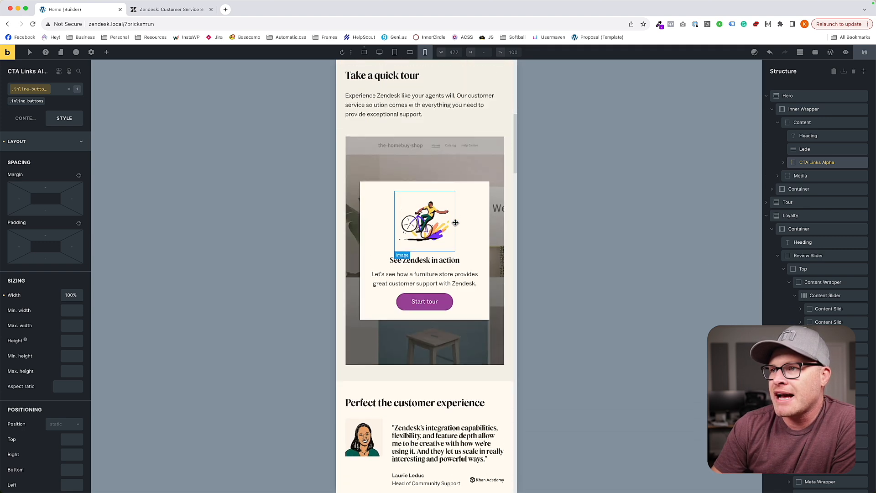
pyautogui.click(451, 177)
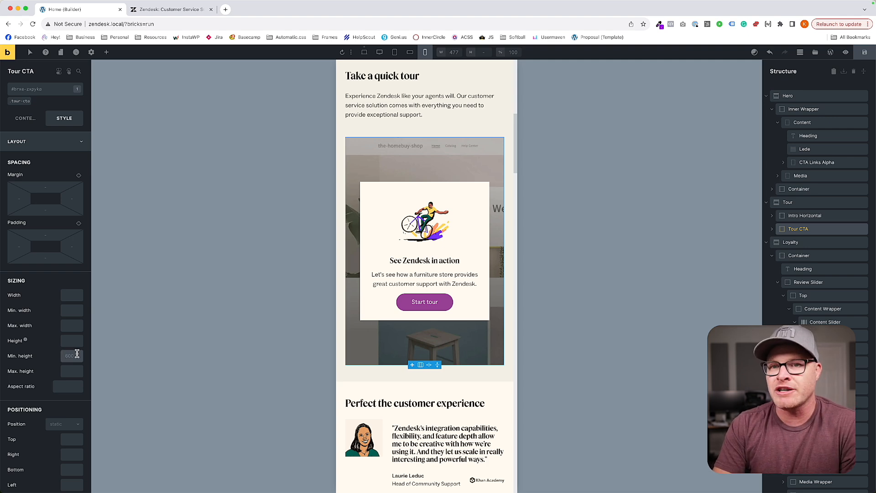
pyautogui.write('auto')
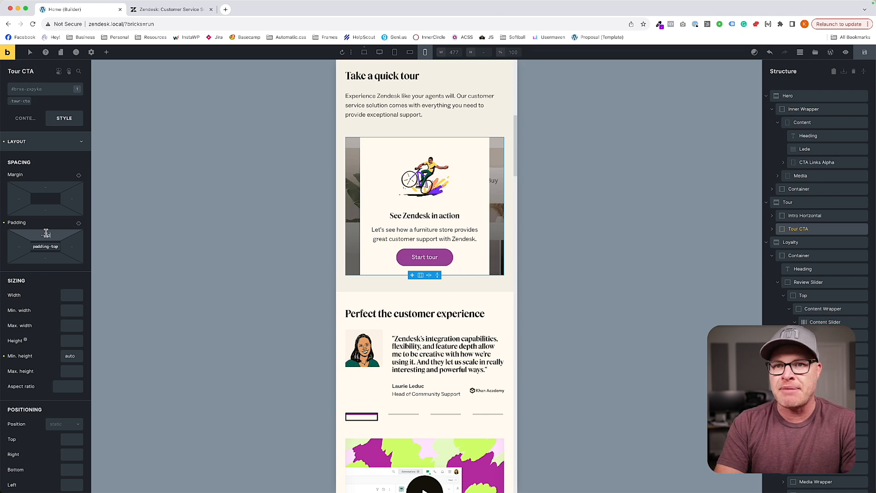
pyautogui.press('Return')
pyautogui.click(45, 258)
pyautogui.write('var(--space-l)')
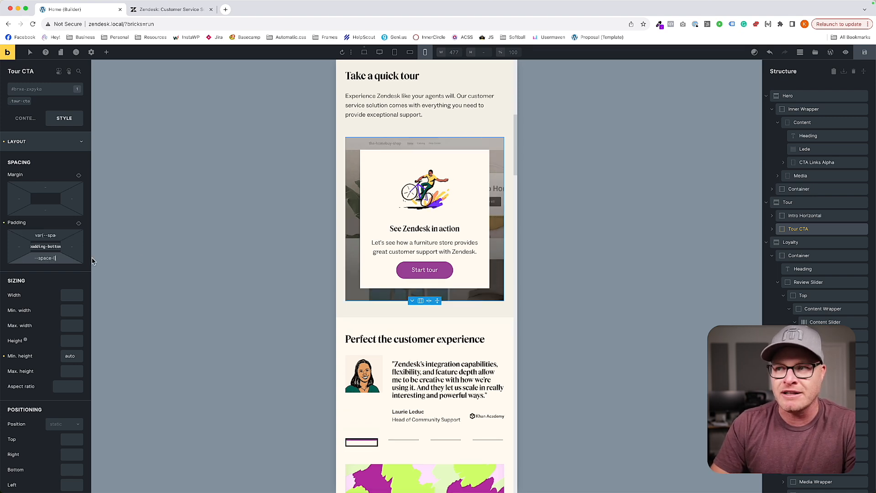
# Set the review-slider__top class's grid template columns to var(--grid-1) at the S breakpoint and save the page.
pyautogui.scroll(-4, 438, 230)
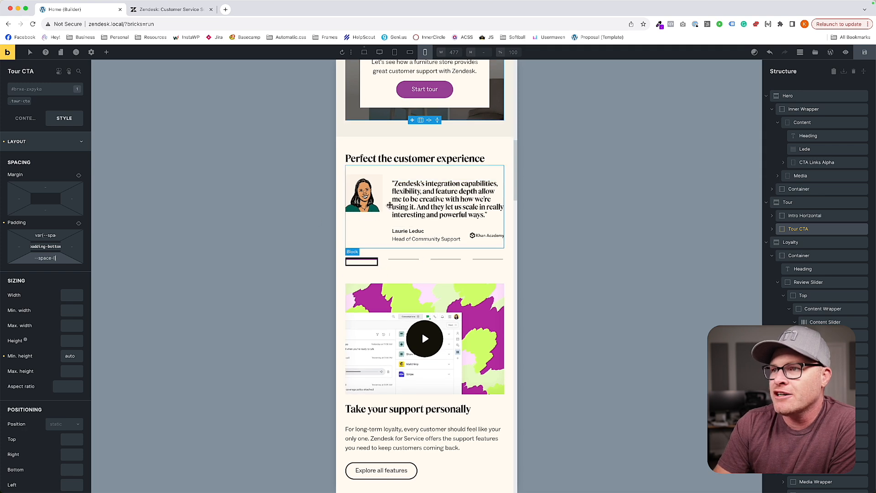
pyautogui.click(390, 206)
pyautogui.click(24, 118)
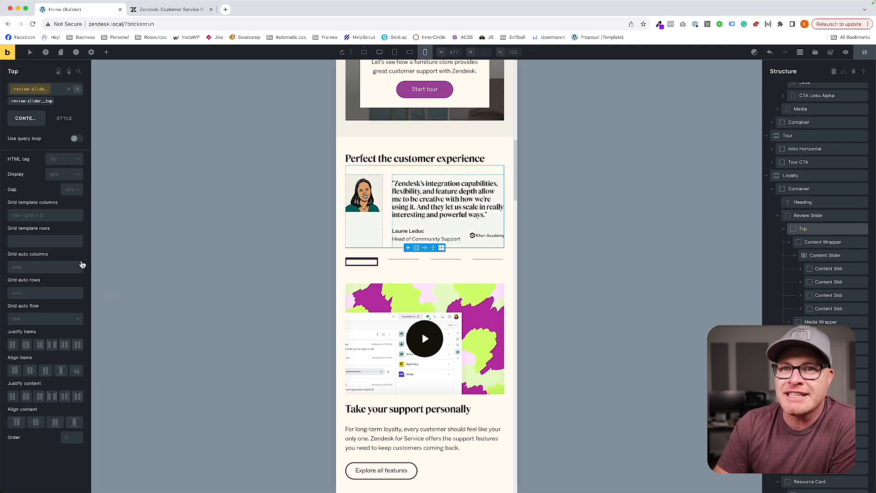
pyautogui.click(58, 215)
pyautogui.write('--grid-1')
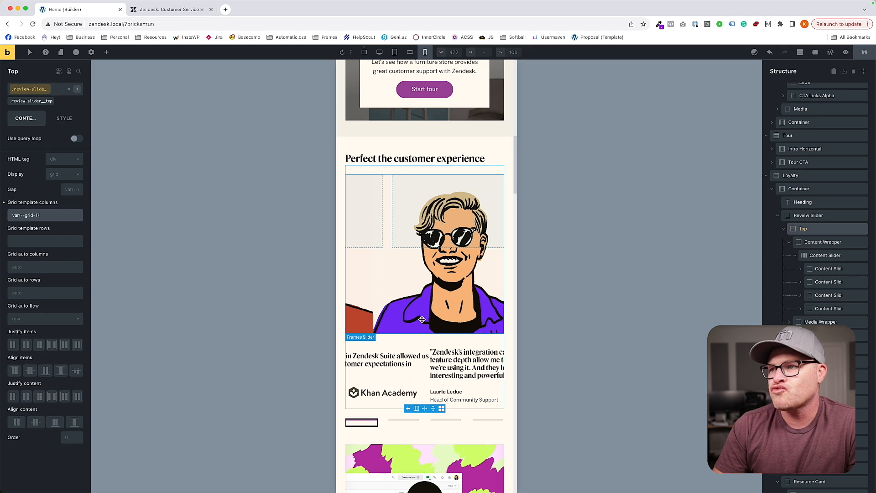
pyautogui.hotkey('ctrl', 's')
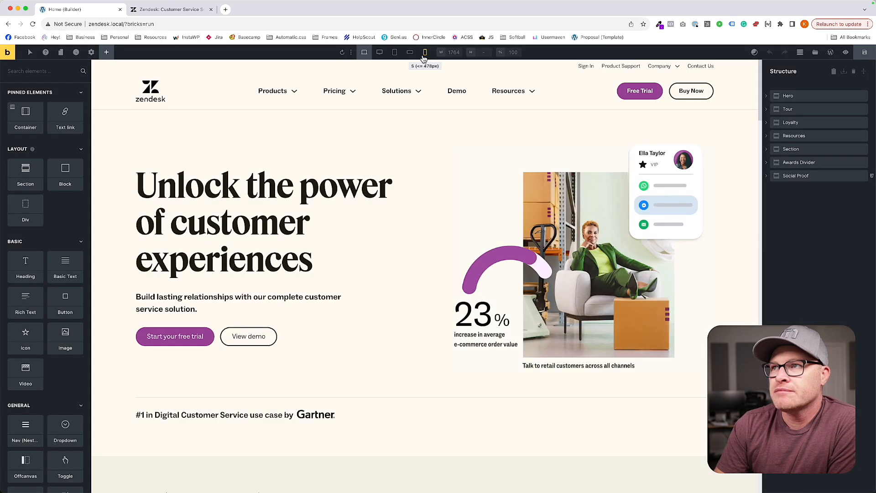
# Go through all four testimonial slides at the S breakpoint and inspect the review slider's Top grid and portrait image.
pyautogui.click(425, 52)
pyautogui.scroll(-3, 415, 244)
pyautogui.scroll(-10, 415, 244)
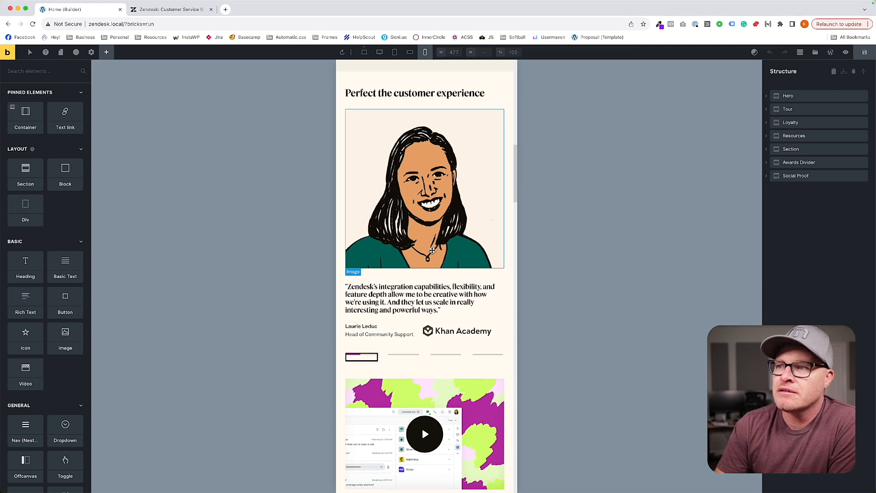
pyautogui.click(405, 355)
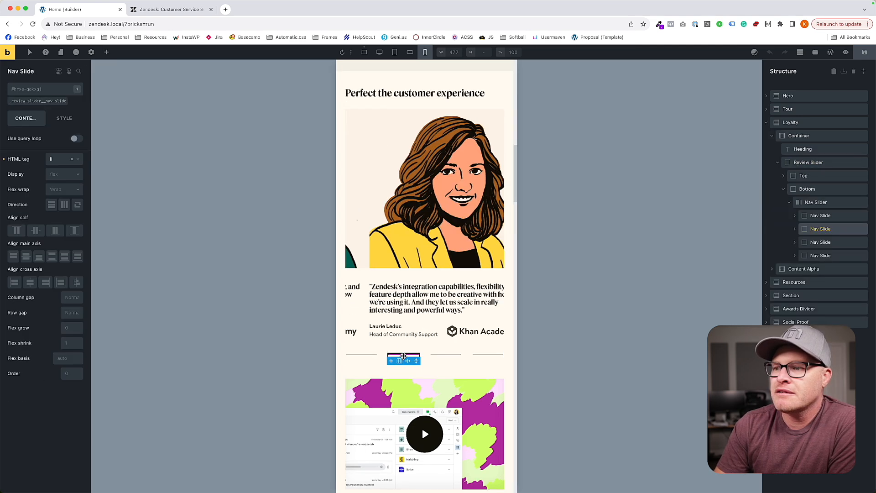
pyautogui.click(441, 356)
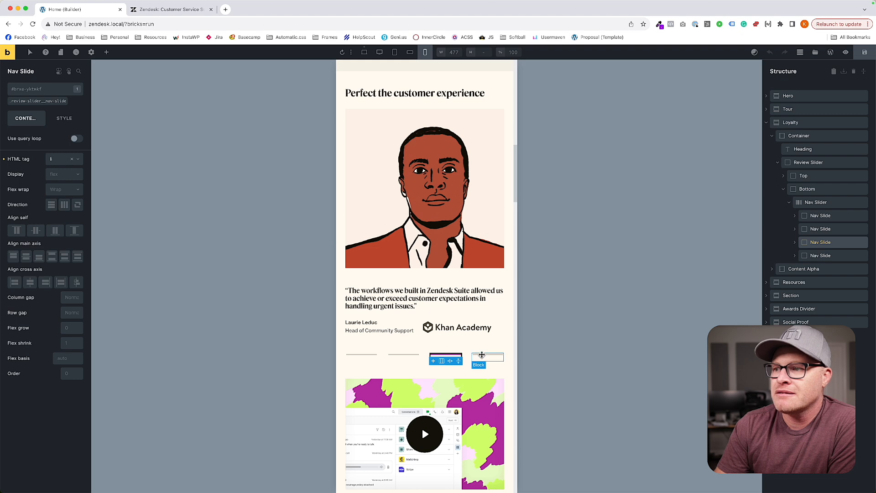
pyautogui.click(492, 355)
pyautogui.click(446, 354)
pyautogui.click(403, 355)
pyautogui.click(366, 356)
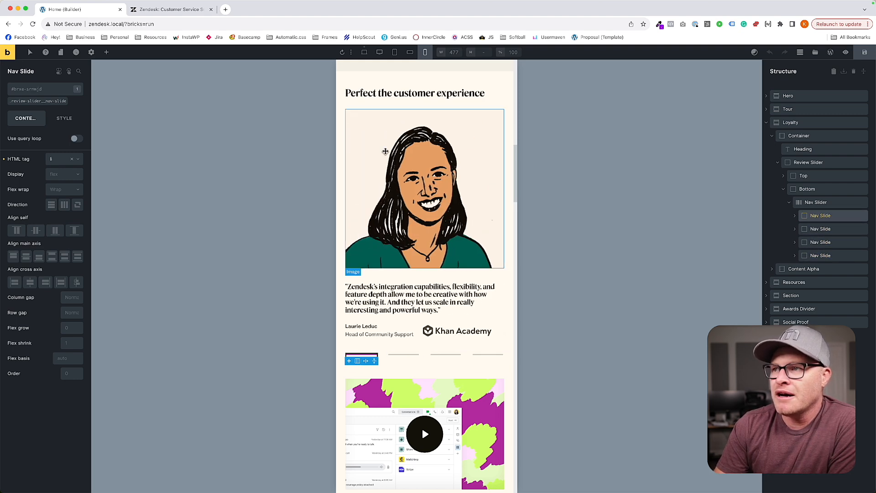
pyautogui.scroll(1, 390, 166)
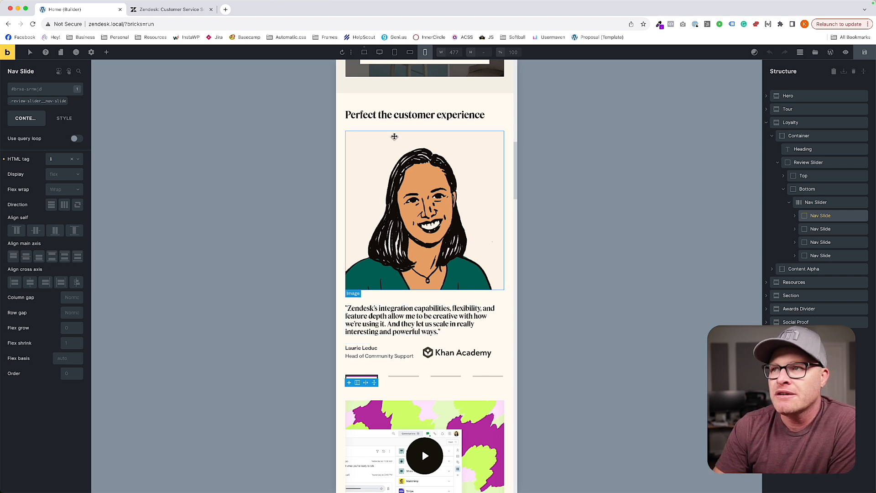
pyautogui.click(409, 163)
pyautogui.click(495, 286)
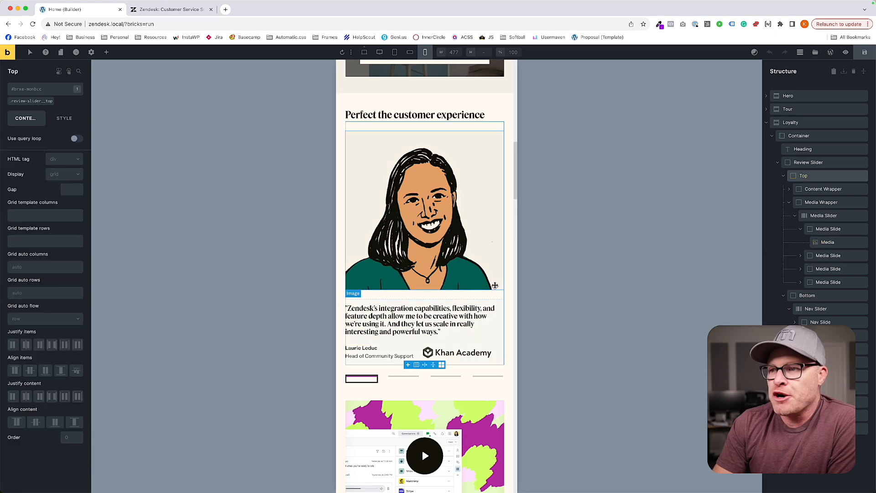
pyautogui.click(475, 234)
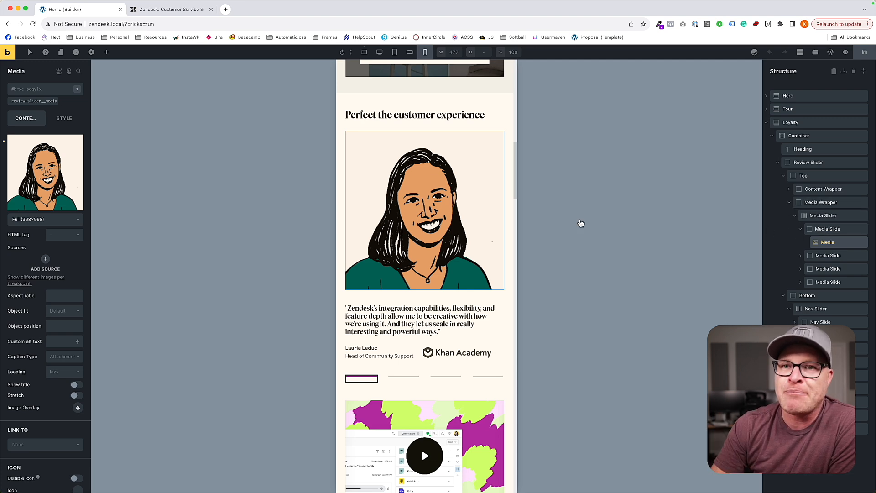
# Examine the support, resources, return on investment, social proof and footer areas at the S breakpoint.
pyautogui.scroll(-15, 457, 333)
pyautogui.scroll(-10, 455, 326)
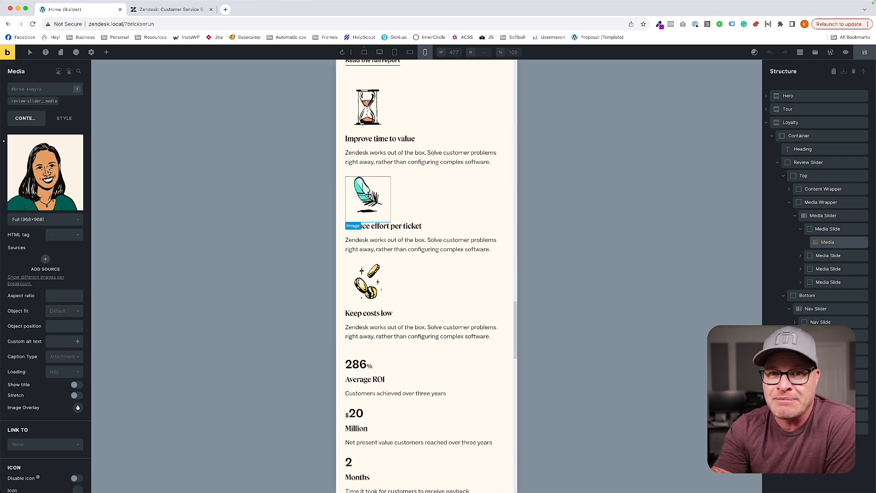
pyautogui.scroll(15, 368, 195)
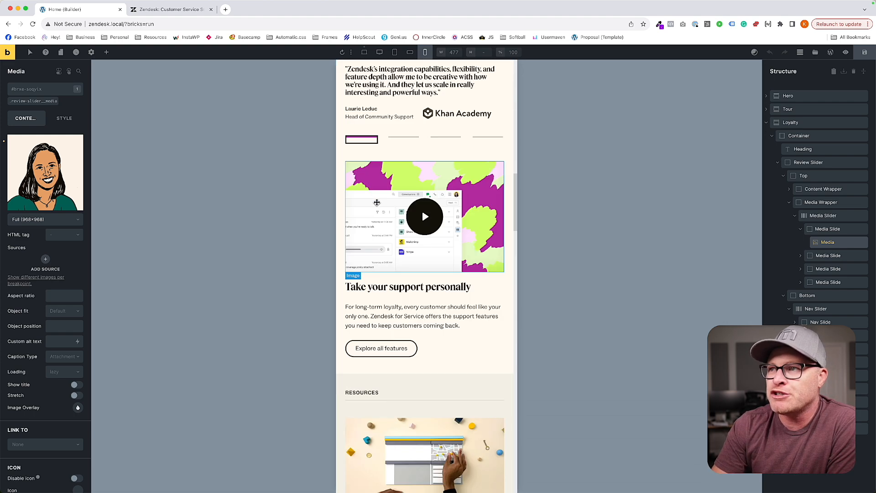
pyautogui.scroll(-3, 430, 245)
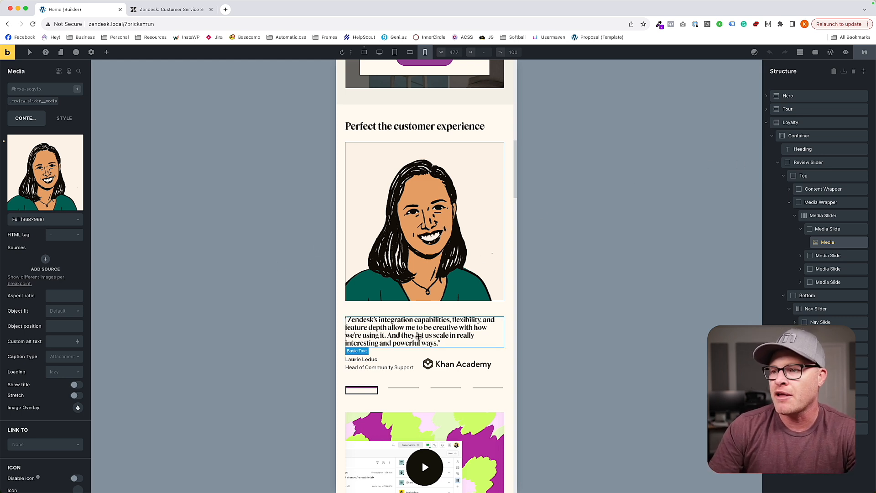
pyautogui.scroll(-5, 424, 319)
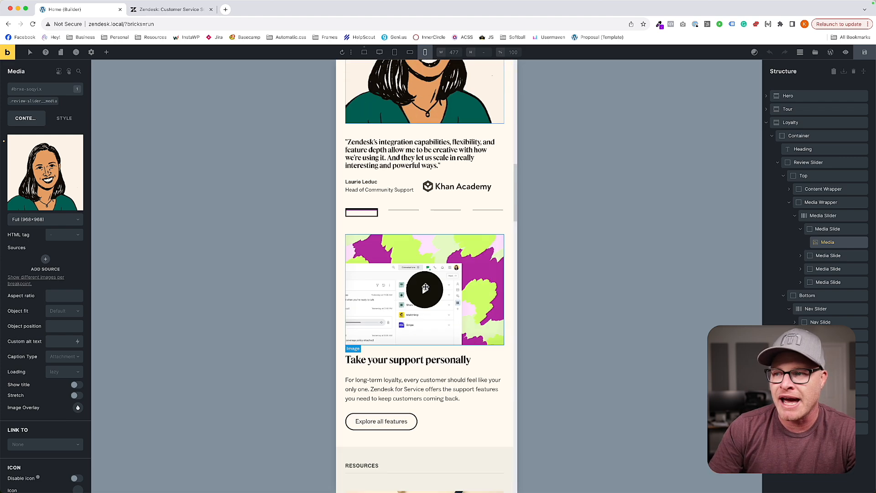
pyautogui.scroll(-10, 425, 286)
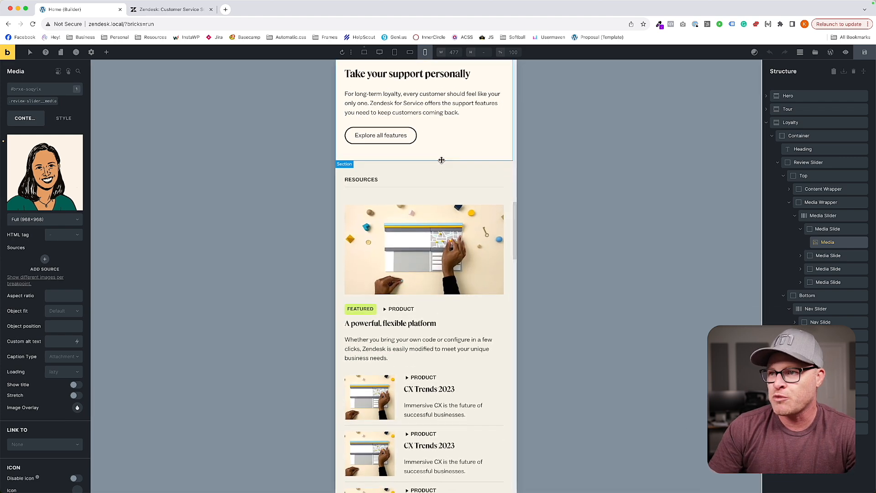
pyautogui.scroll(-8, 440, 162)
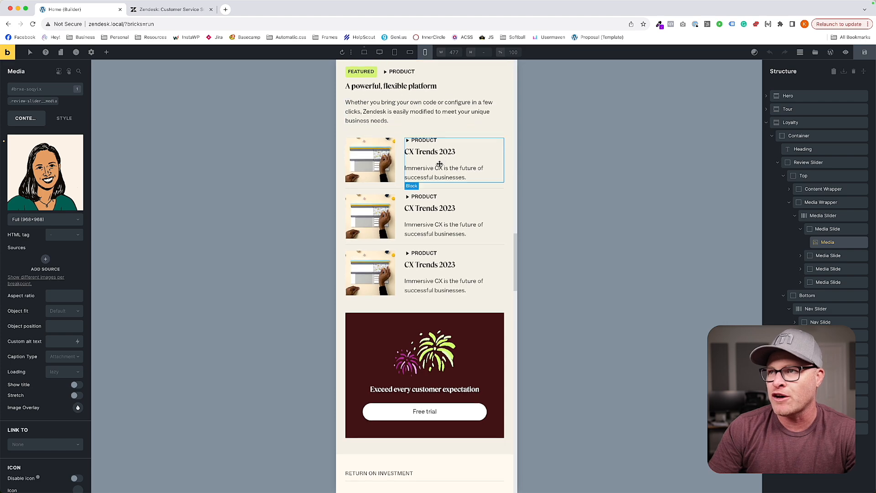
pyautogui.scroll(-15, 440, 164)
pyautogui.scroll(-13, 439, 164)
pyautogui.scroll(-8, 480, 262)
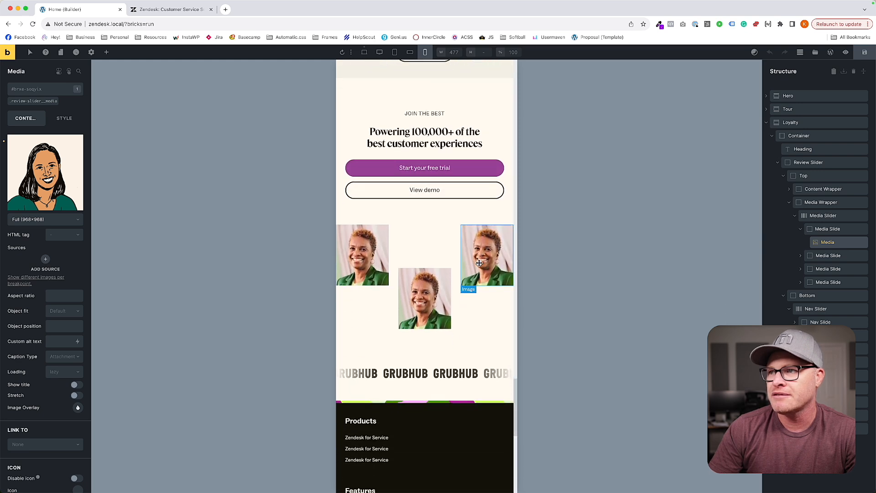
# Align the social-proof-grid__content-wrapper class's items to the start and its text to the left at the S breakpoint.
pyautogui.click(361, 120)
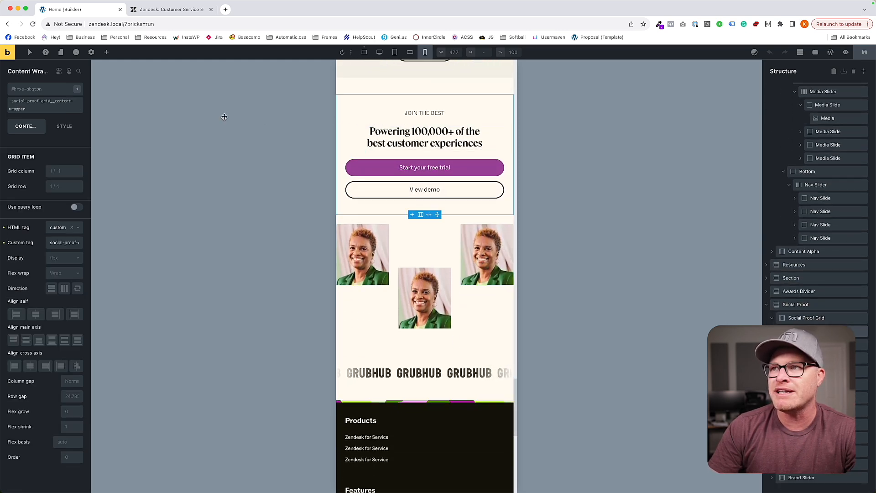
pyautogui.click(47, 108)
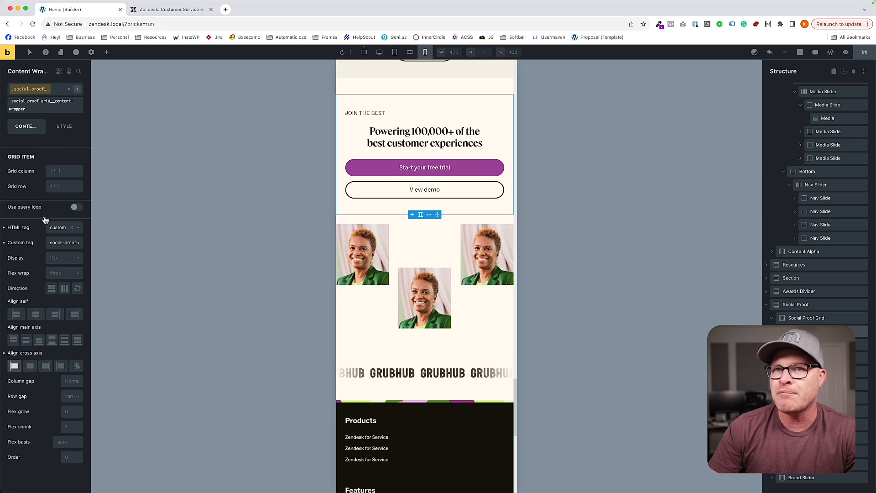
pyautogui.click(64, 126)
pyautogui.click(48, 171)
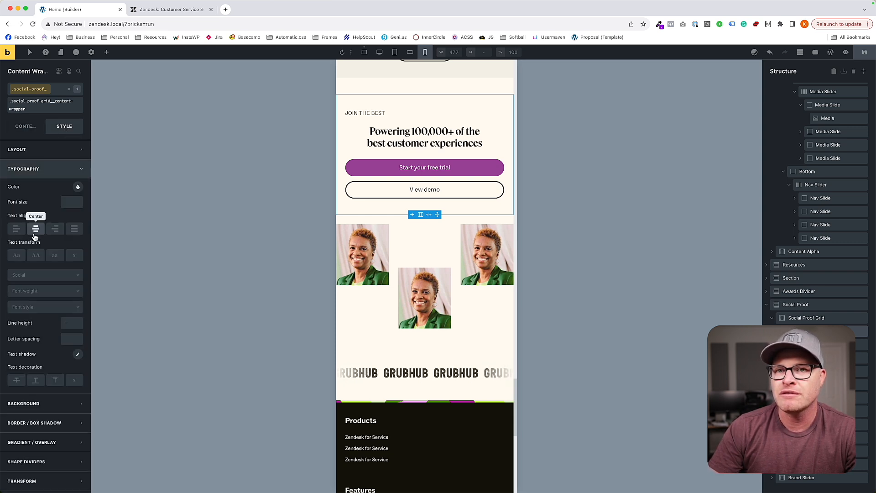
pyautogui.click(16, 228)
pyautogui.click(456, 190)
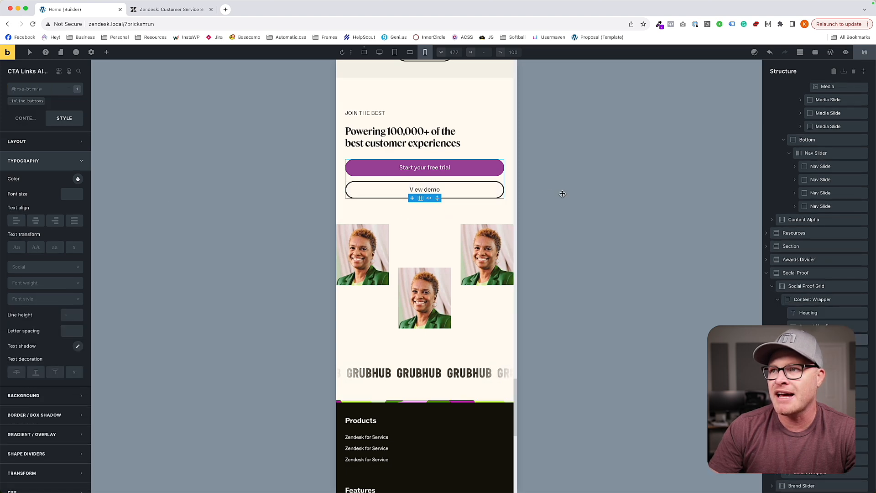
# Look over the rest of the page, save it, return to the XXL base breakpoint and open the header template for editing.
pyautogui.scroll(-2, 456, 274)
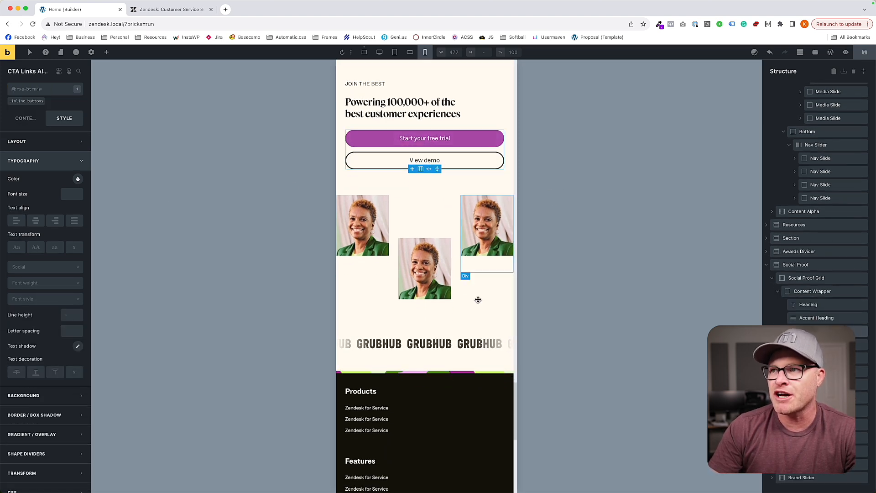
pyautogui.scroll(-10, 445, 241)
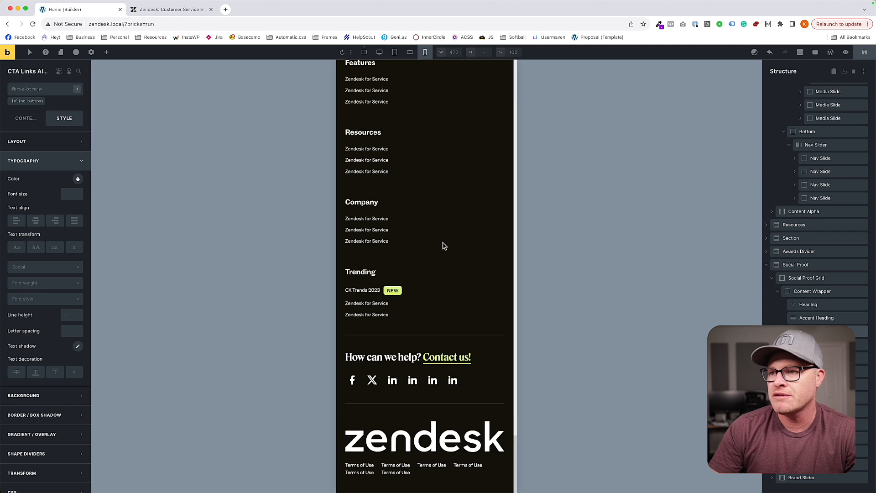
pyautogui.scroll(9, 443, 245)
pyautogui.scroll(15, 443, 244)
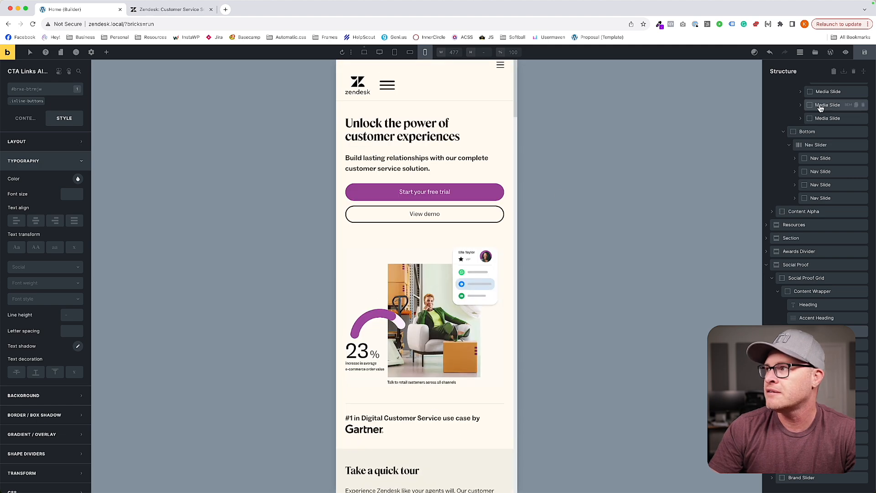
pyautogui.click(364, 52)
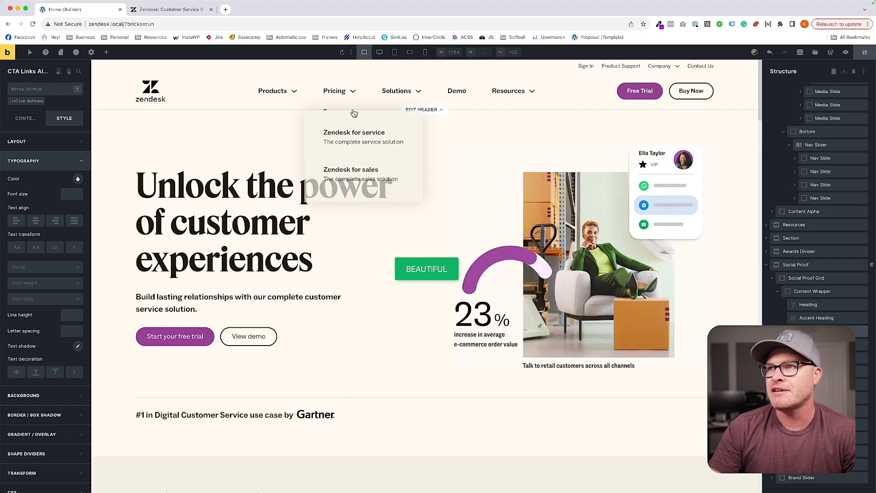
pyautogui.click(421, 110)
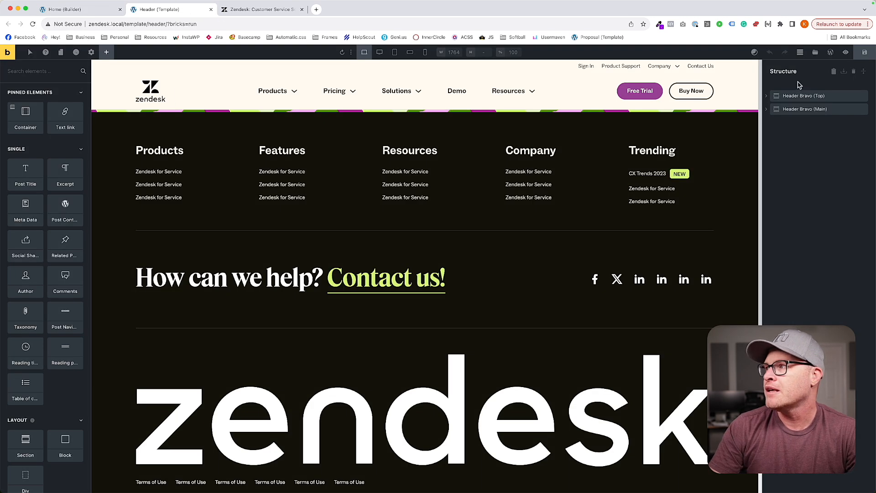
# Check the header at XL and L, and make the Nav (Nestable) element's mobile menu show at the L breakpoint.
pyautogui.click(379, 52)
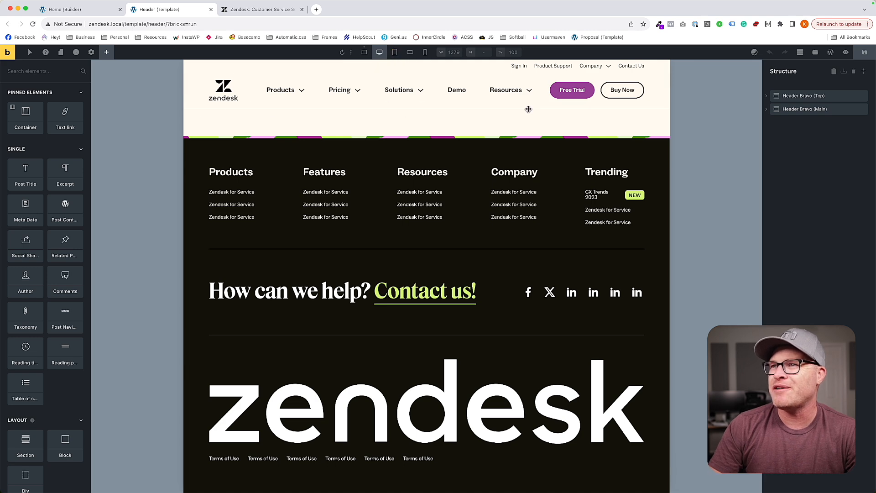
pyautogui.click(395, 52)
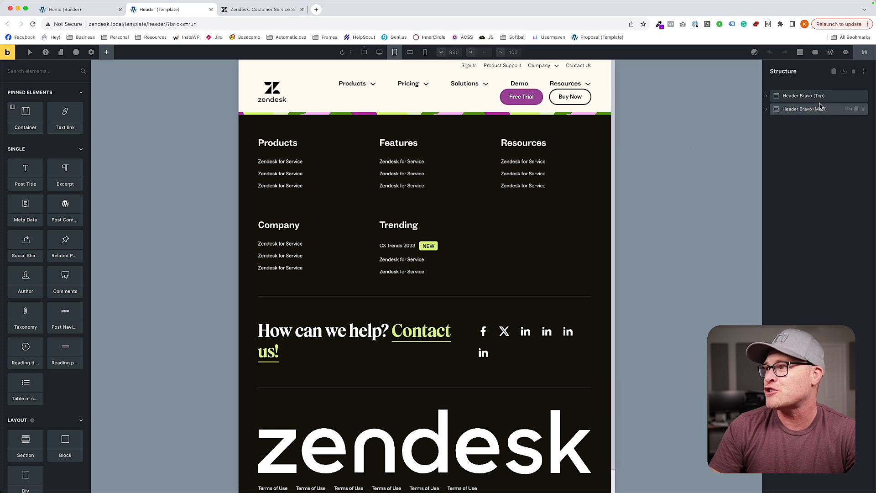
pyautogui.click(772, 109)
pyautogui.click(776, 123)
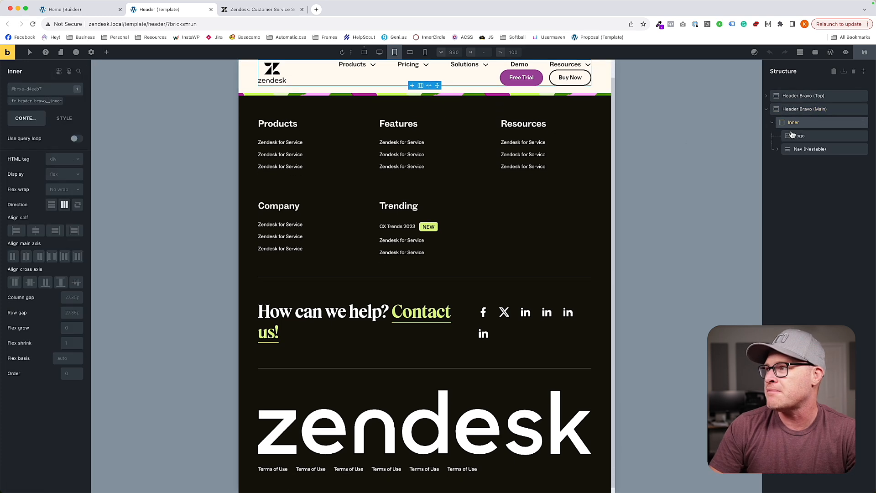
pyautogui.click(789, 148)
pyautogui.scroll(1, 557, 151)
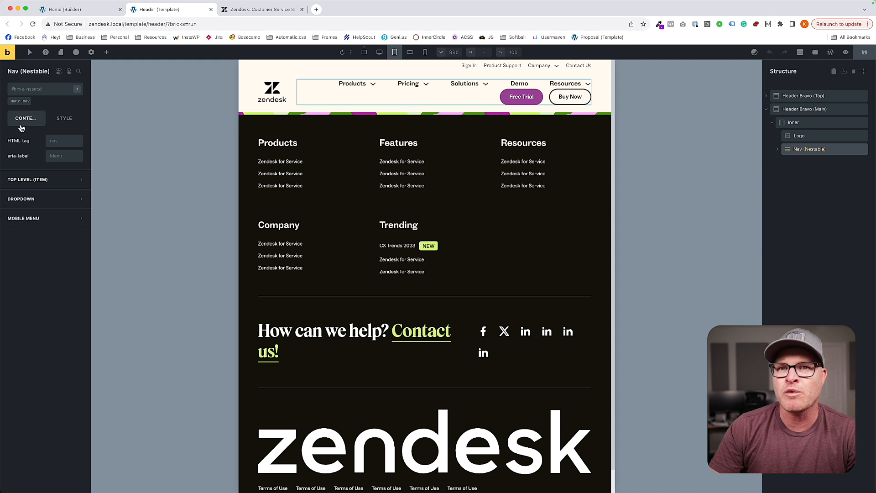
pyautogui.click(32, 219)
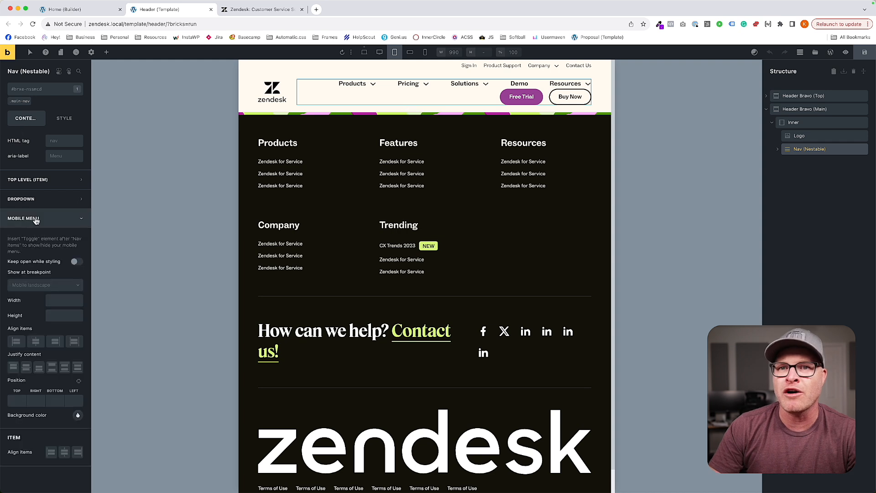
pyautogui.click(43, 285)
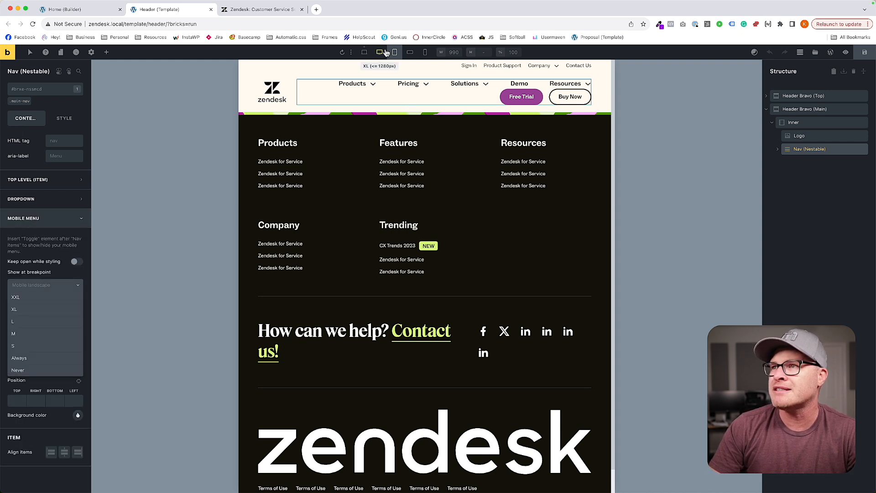
pyautogui.click(23, 323)
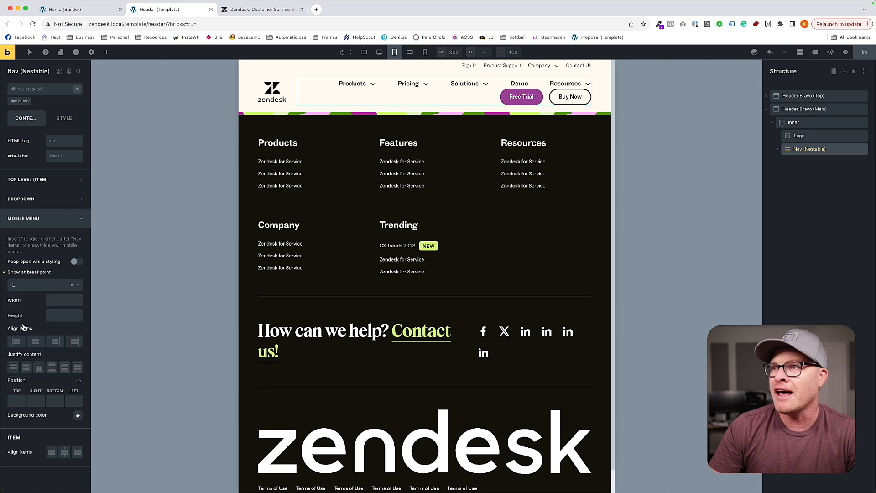
pyautogui.click(32, 285)
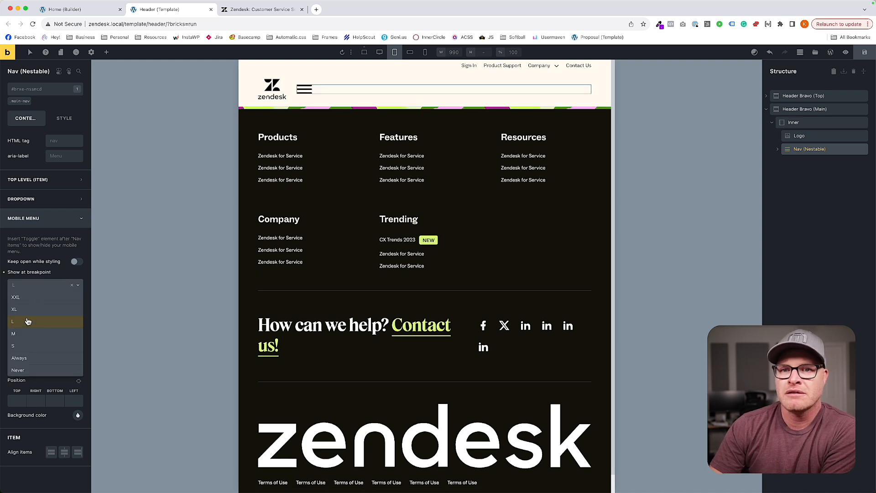
pyautogui.click(27, 340)
pyautogui.click(31, 286)
pyautogui.click(28, 323)
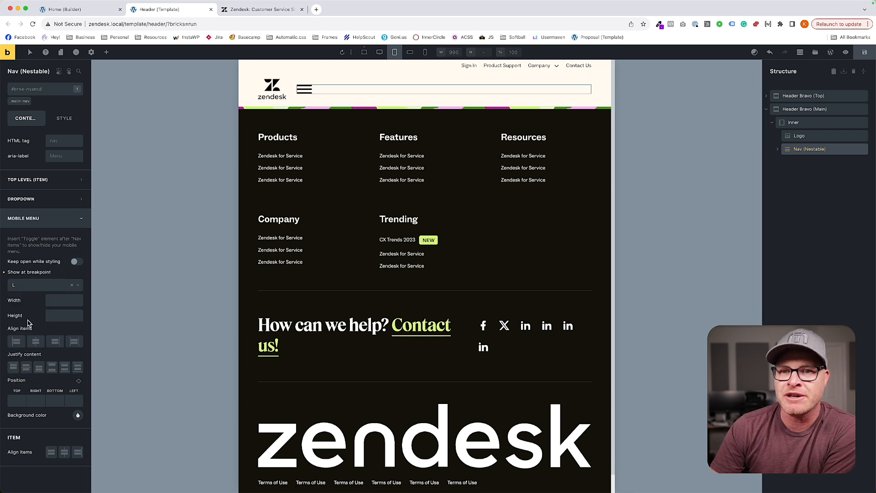
# Set the main-nav class's width to auto and its right margin to 0 at the L breakpoint.
pyautogui.click(14, 105)
pyautogui.click(64, 118)
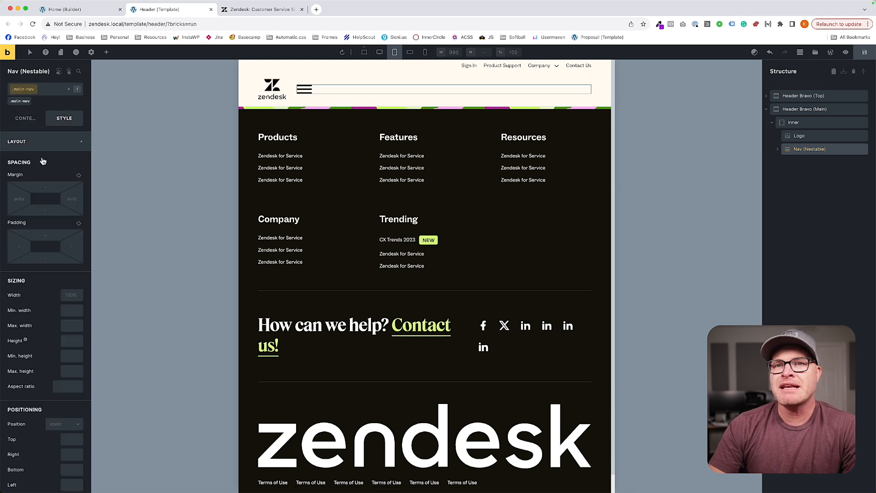
pyautogui.click(72, 295)
pyautogui.write('auto')
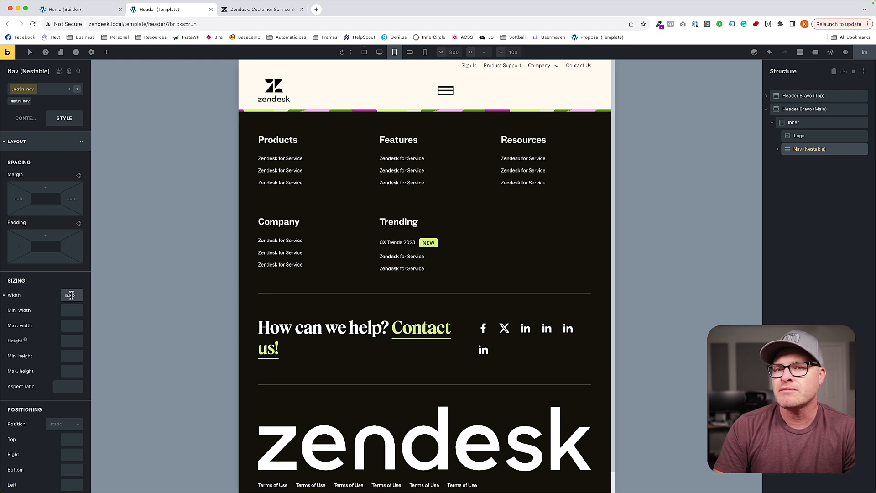
pyautogui.click(76, 203)
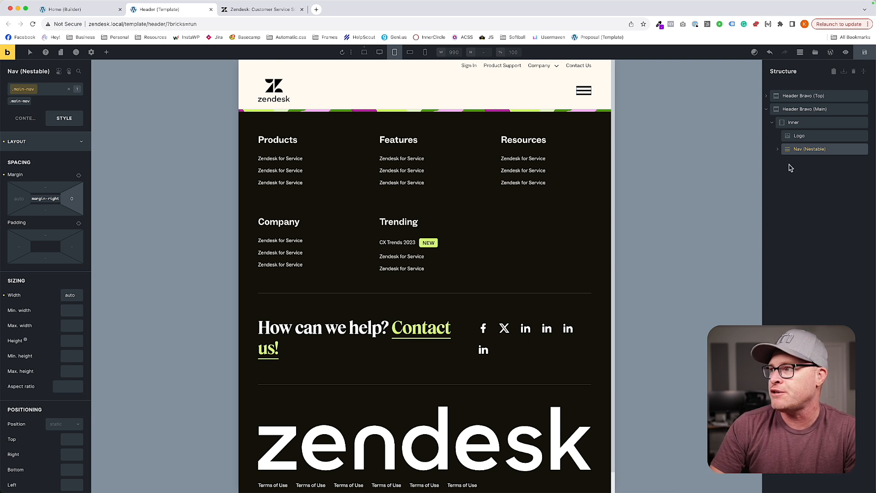
# Set the Header Bravo (Top) section's fr-header-bravo__top class to display none at the M breakpoint and save the header template.
pyautogui.click(793, 96)
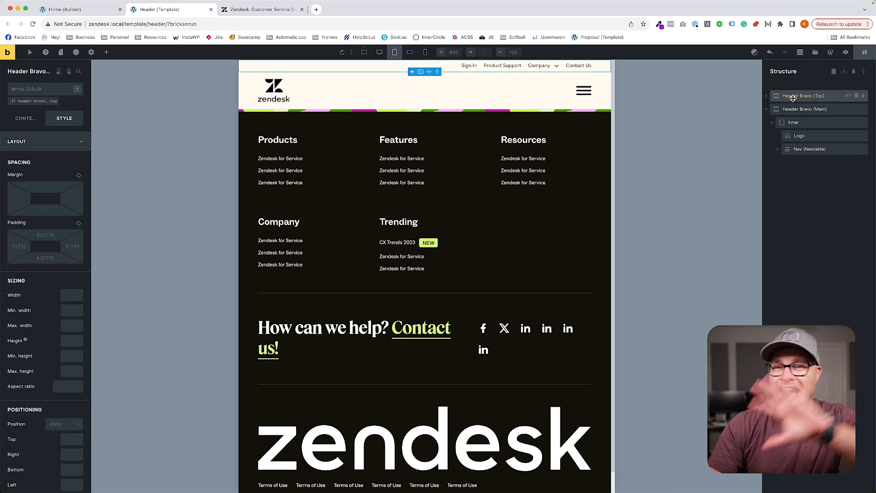
pyautogui.click(24, 104)
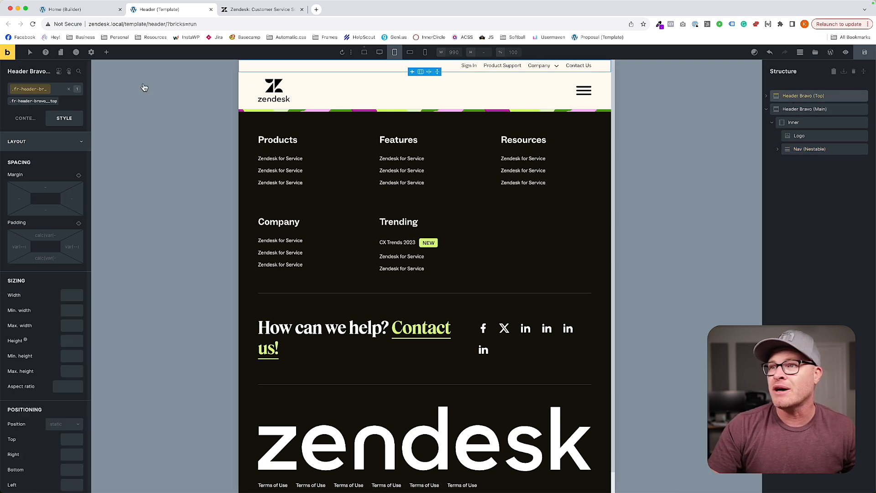
pyautogui.click(410, 54)
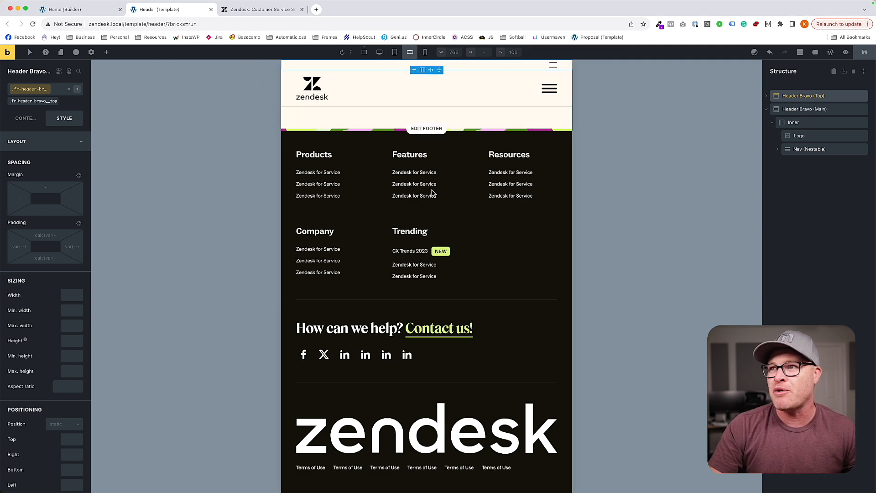
pyautogui.click(27, 118)
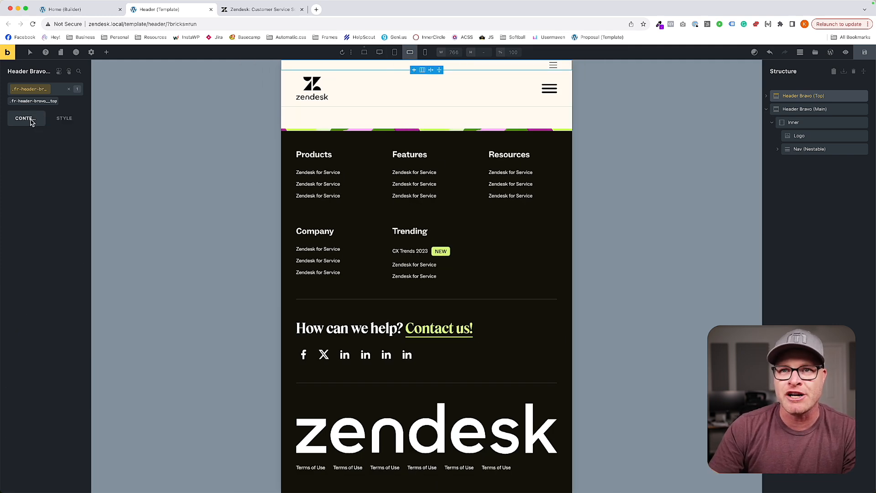
pyautogui.click(64, 175)
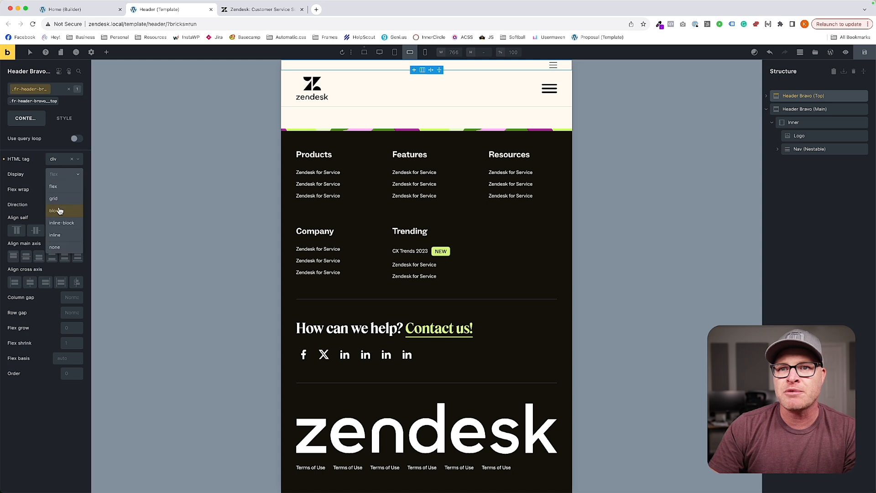
pyautogui.click(57, 248)
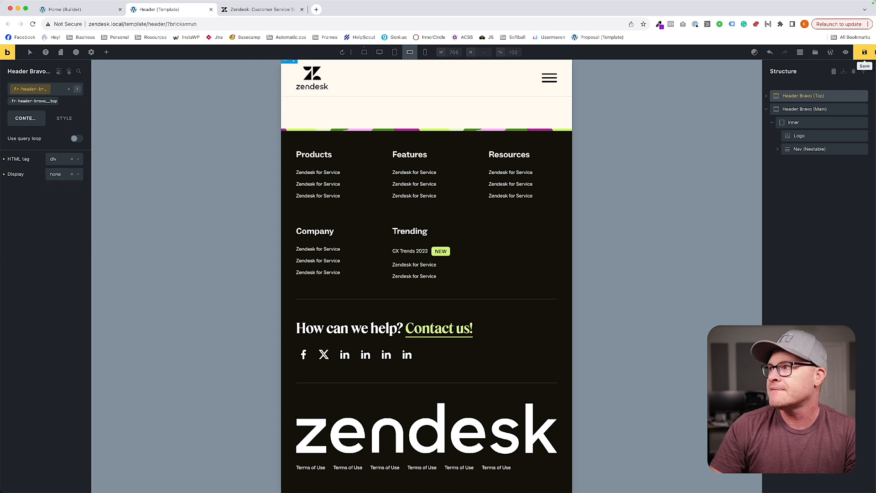
pyautogui.click(860, 57)
# Compare the header across the S, XL, M and L breakpoints, finishing at L.
pyautogui.click(425, 52)
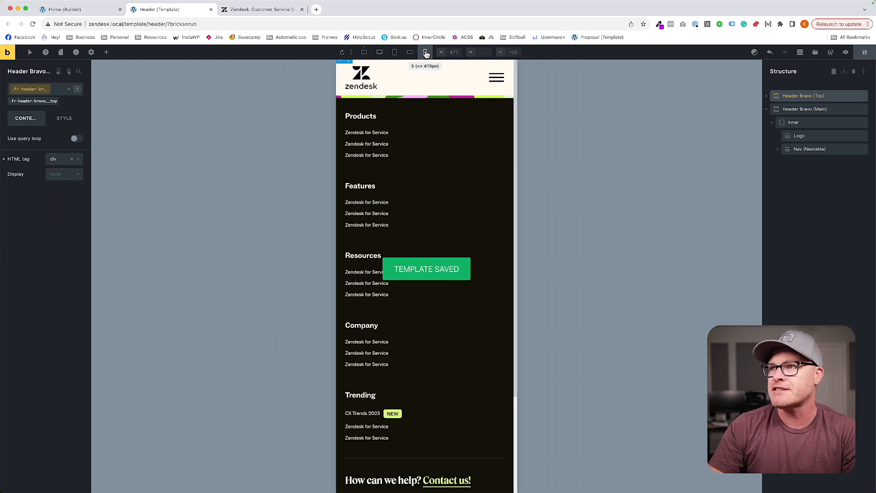
pyautogui.click(425, 52)
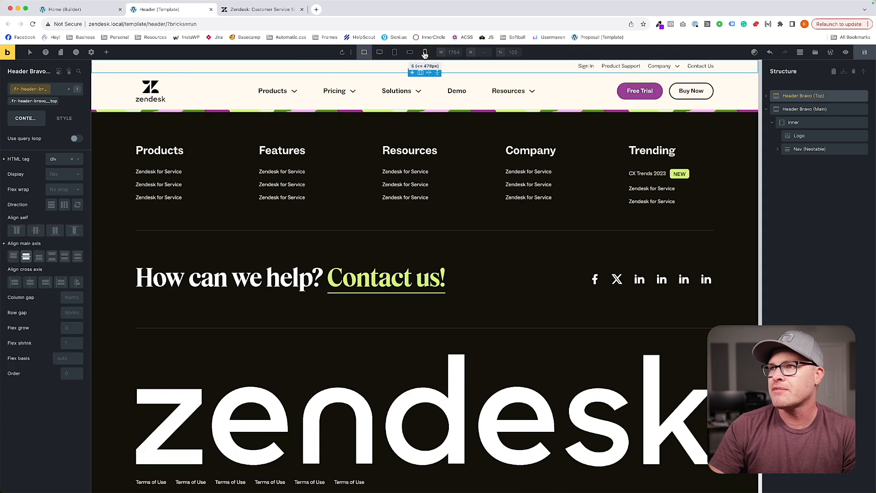
pyautogui.click(425, 52)
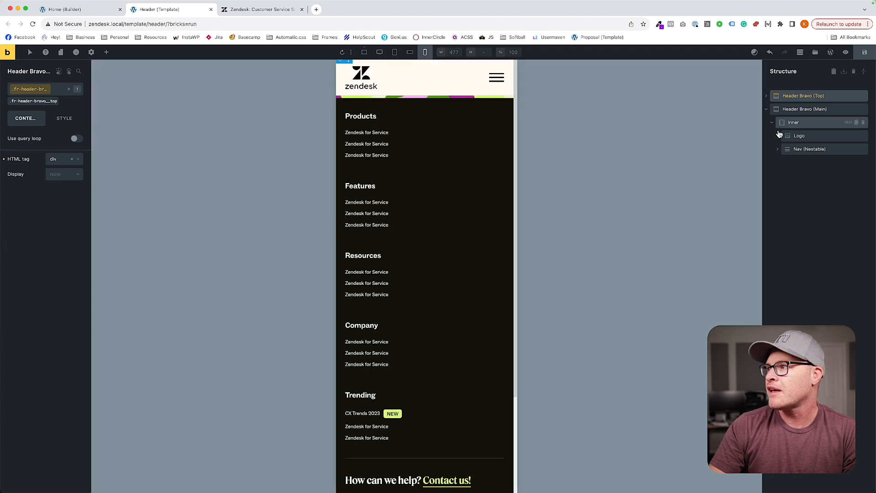
pyautogui.click(410, 52)
pyautogui.click(395, 52)
pyautogui.click(410, 52)
pyautogui.click(395, 52)
# Set the mobile menu Toggle's bar scale to .8, height to 3 and radius to 1 at the L breakpoint.
pyautogui.click(799, 148)
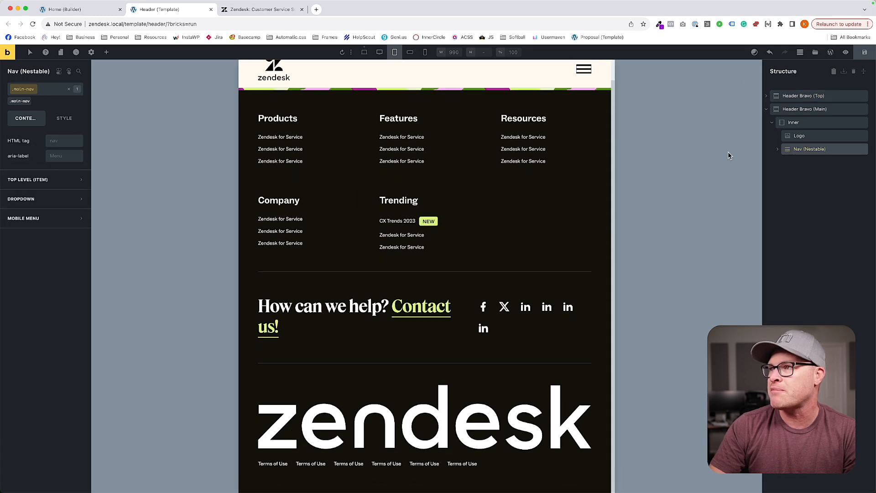
pyautogui.click(37, 224)
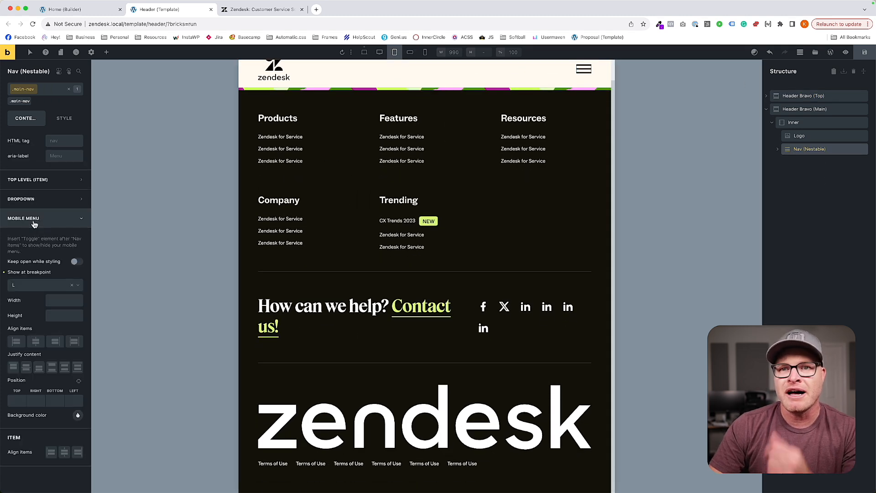
pyautogui.click(23, 239)
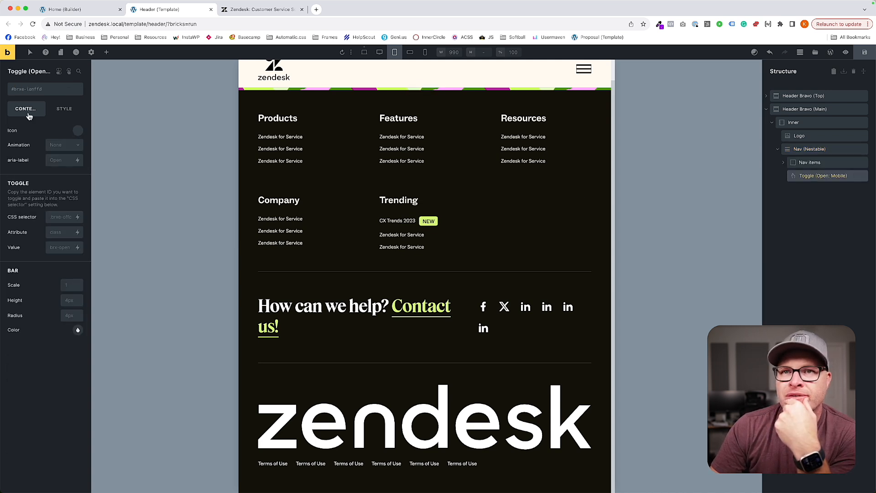
pyautogui.click(79, 302)
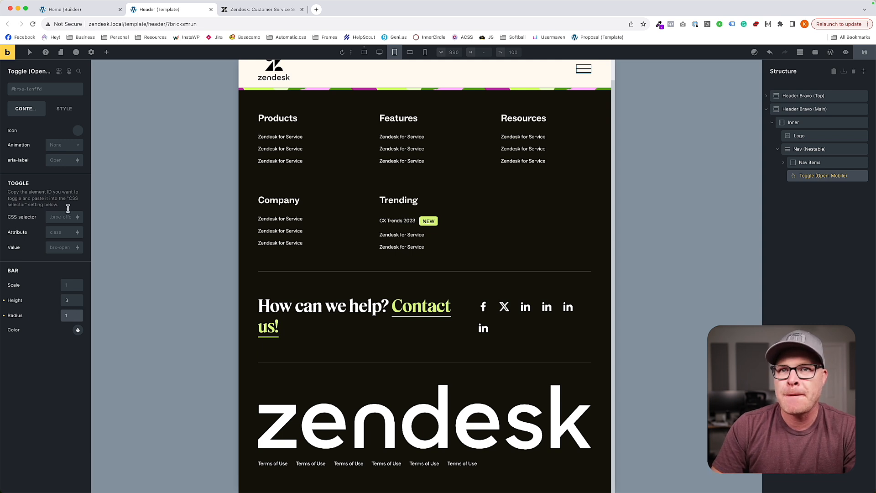
pyautogui.click(65, 109)
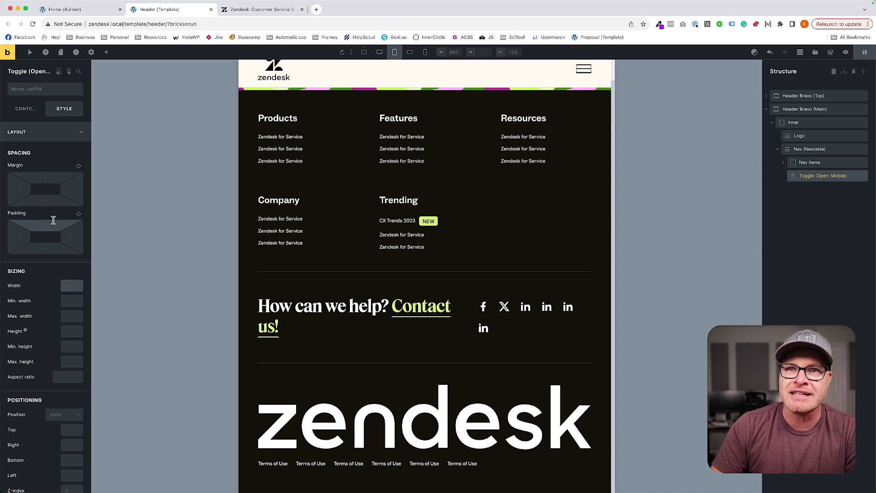
pyautogui.click(29, 111)
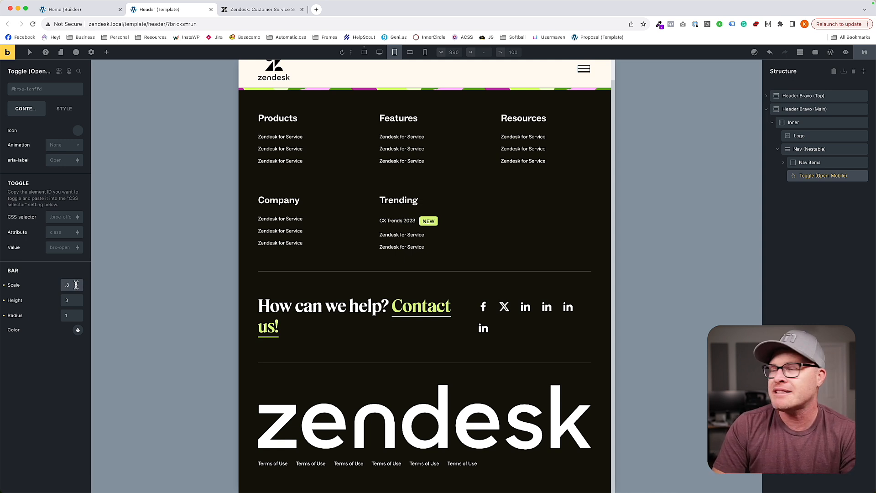
# Check the toggle at the M and S breakpoints and save the header template.
pyautogui.scroll(1, 264, 224)
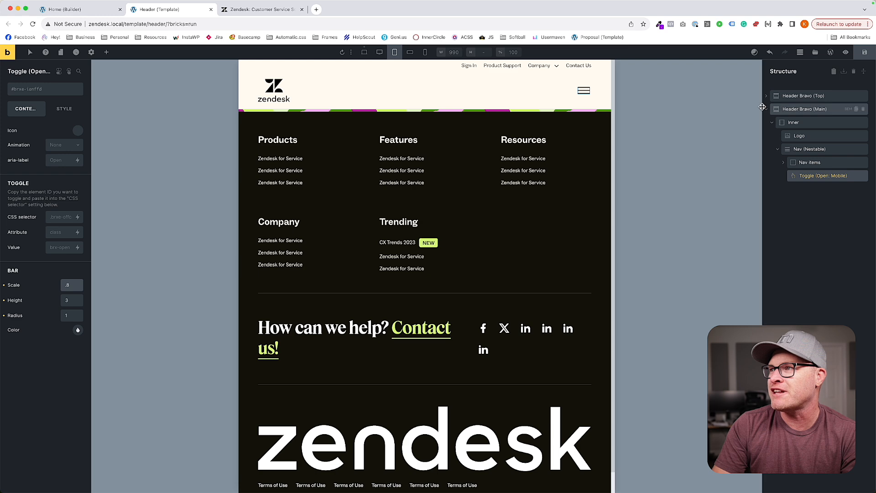
pyautogui.click(410, 52)
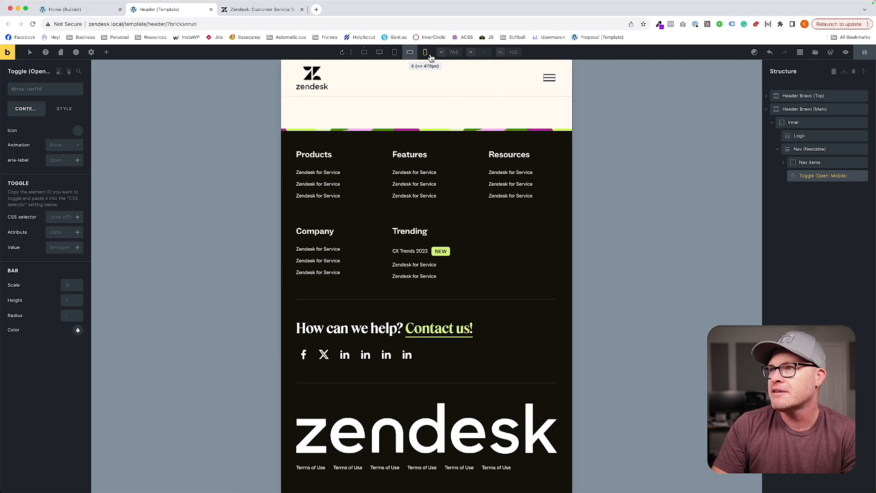
pyautogui.click(426, 53)
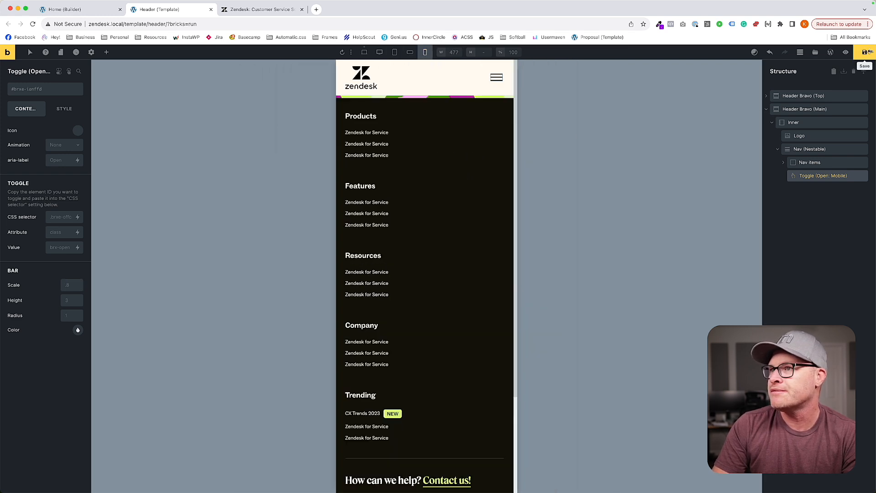
pyautogui.click(865, 53)
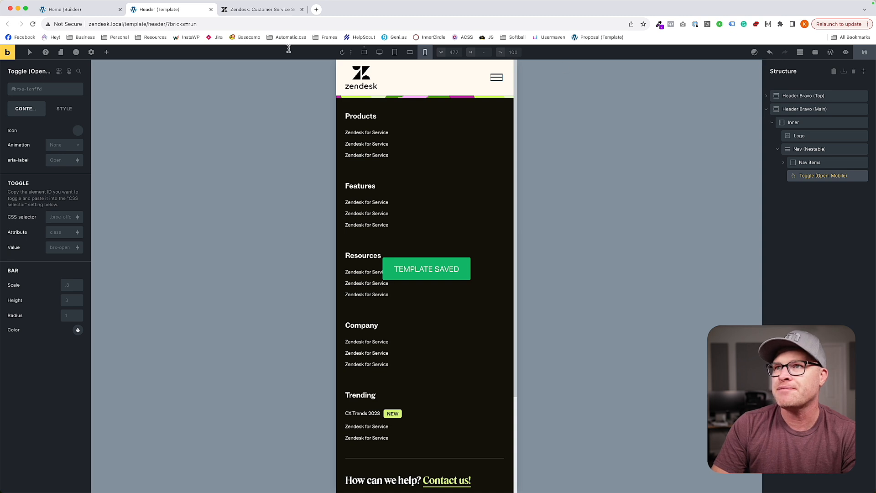
# Return the header to the XXL base breakpoint and open the home page's front-end preview.
pyautogui.click(365, 52)
pyautogui.click(32, 53)
pyautogui.click(301, 10)
pyautogui.click(64, 9)
pyautogui.click(8, 53)
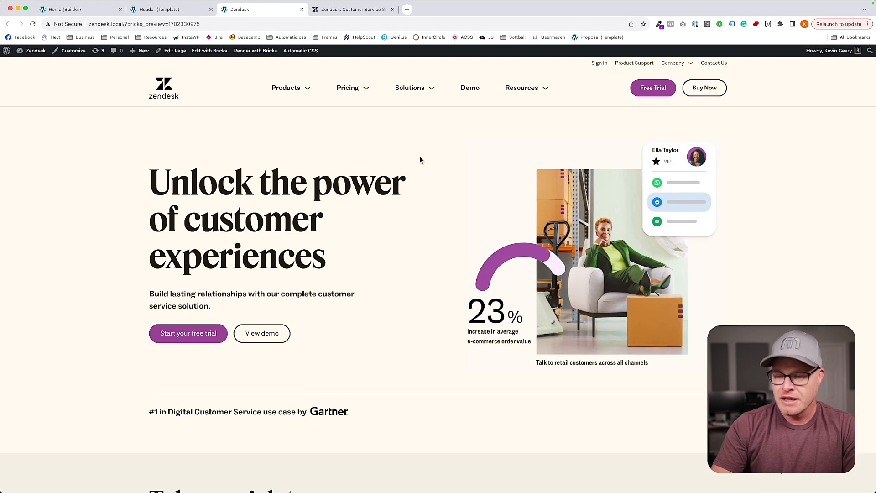
# Open the browser's responsive device view for the preview and examine the page while resizing it to 1562 px wide.
pyautogui.press('super+alt+i')
pyautogui.moveTo(583, 204); pyautogui.dragTo(772, 205)
pyautogui.scroll(-10, 534, 202)
pyautogui.scroll(-10, 534, 201)
pyautogui.scroll(20, 534, 202)
pyautogui.scroll(10, 533, 203)
pyautogui.moveTo(772, 206); pyautogui.dragTo(746, 210)
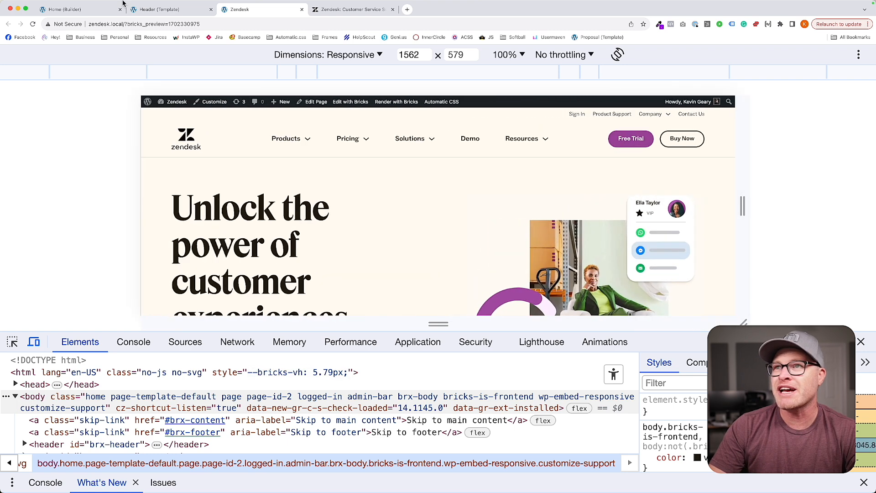
# Set the Nav (Nestable) element's mobile menu to show at the XL breakpoint, viewing the header template at XL.
pyautogui.click(137, 8)
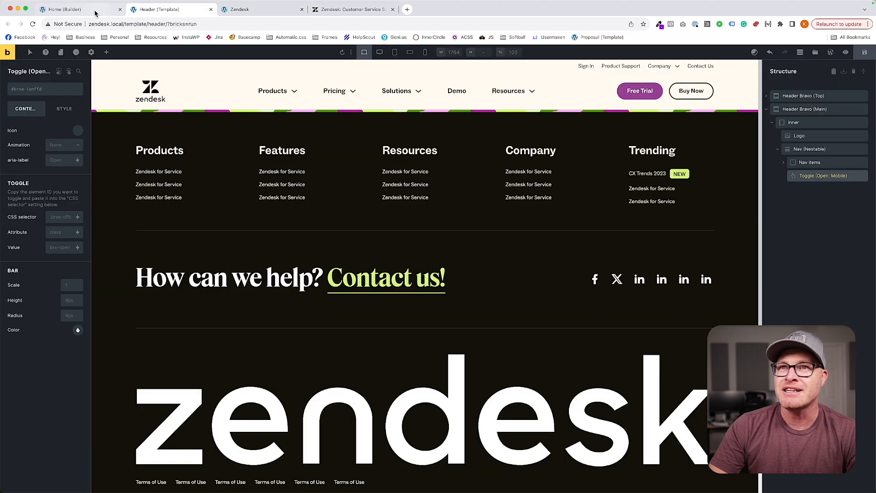
pyautogui.click(380, 53)
pyautogui.click(393, 53)
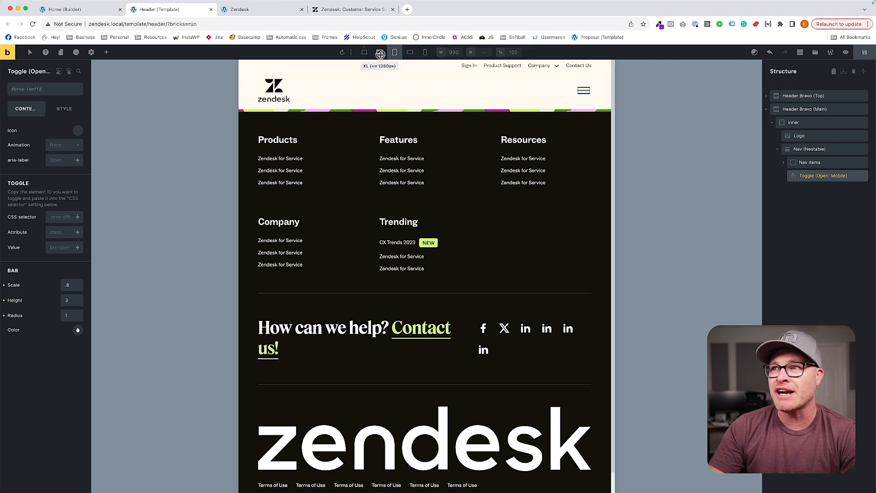
pyautogui.click(380, 52)
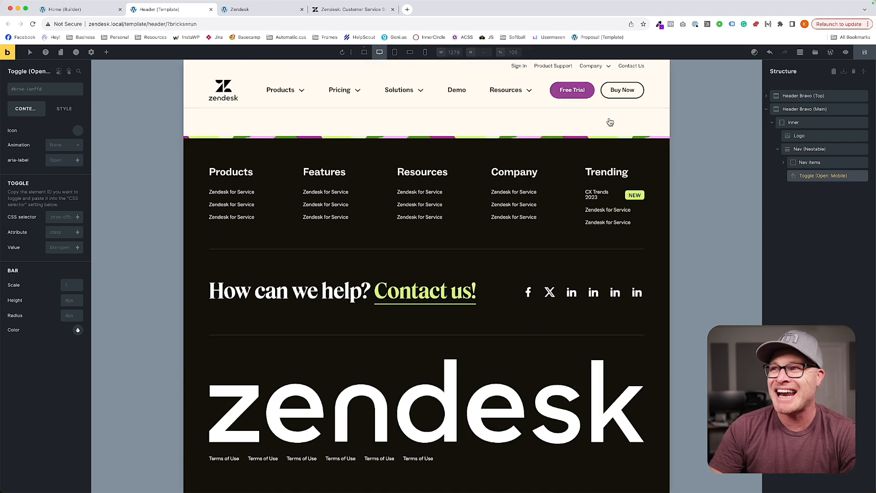
pyautogui.click(808, 150)
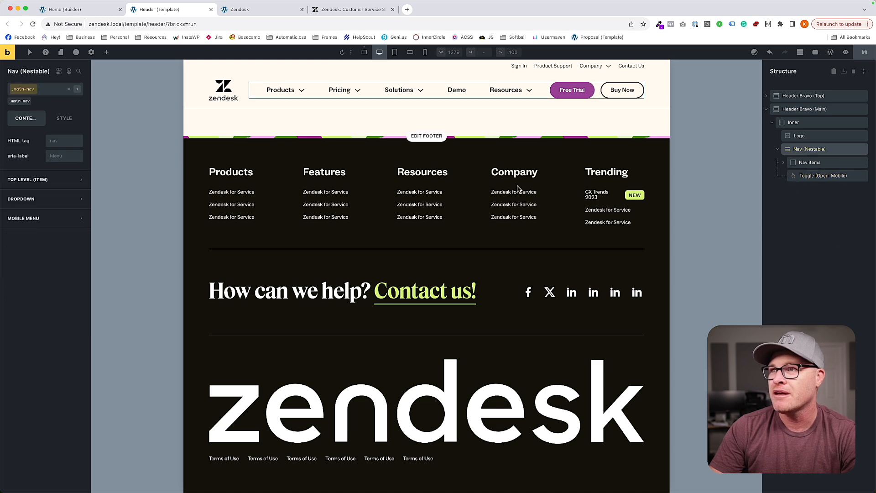
pyautogui.click(37, 218)
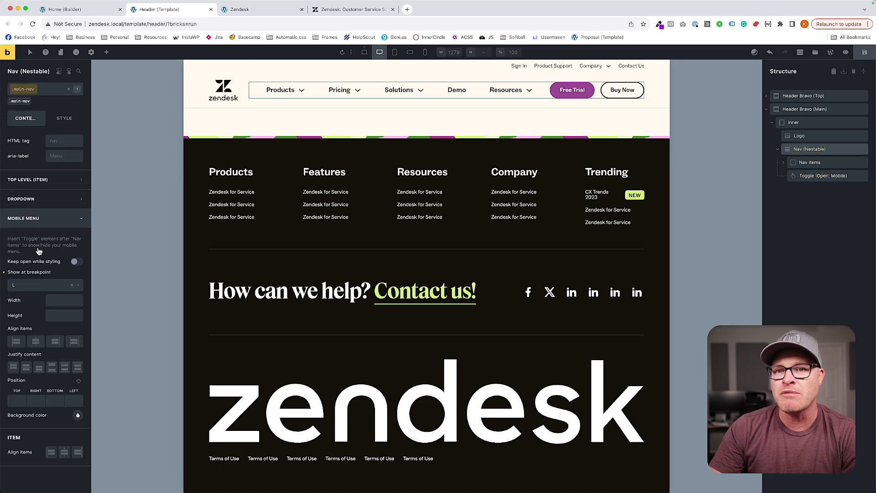
pyautogui.click(37, 286)
pyautogui.click(33, 313)
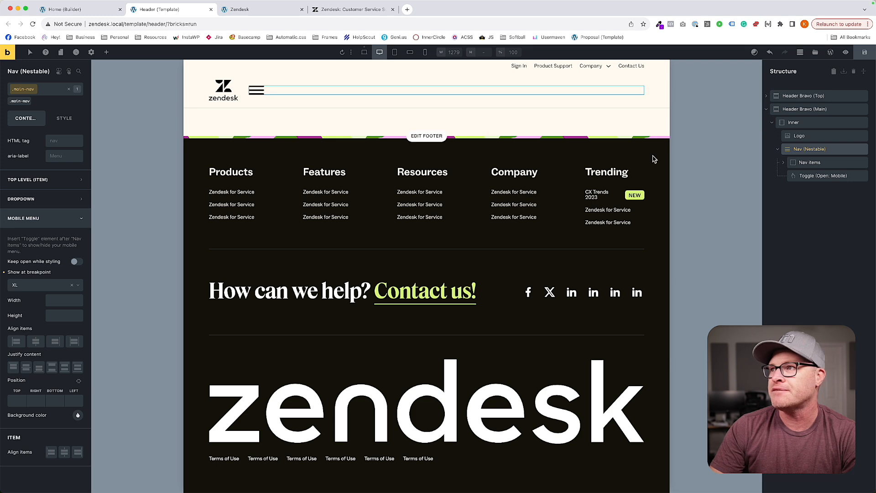
# Set the main-nav class's right margin to 0 and width to auto at the XL breakpoint.
pyautogui.click(64, 118)
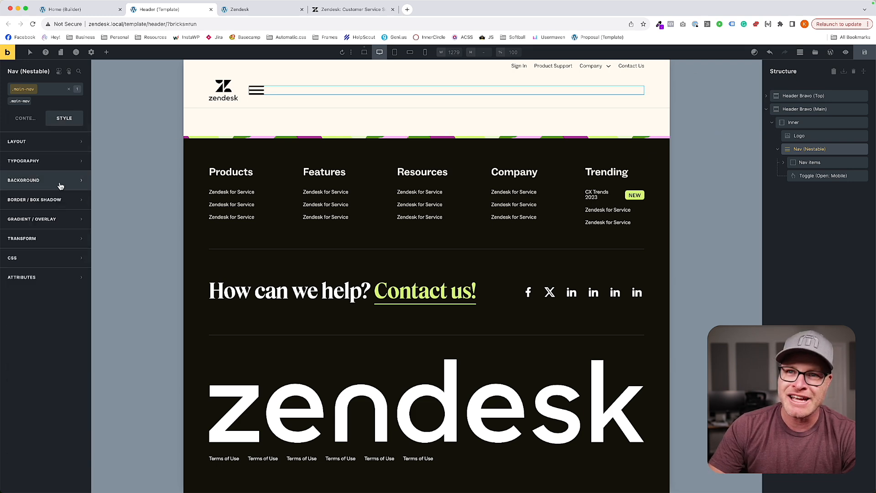
pyautogui.click(62, 142)
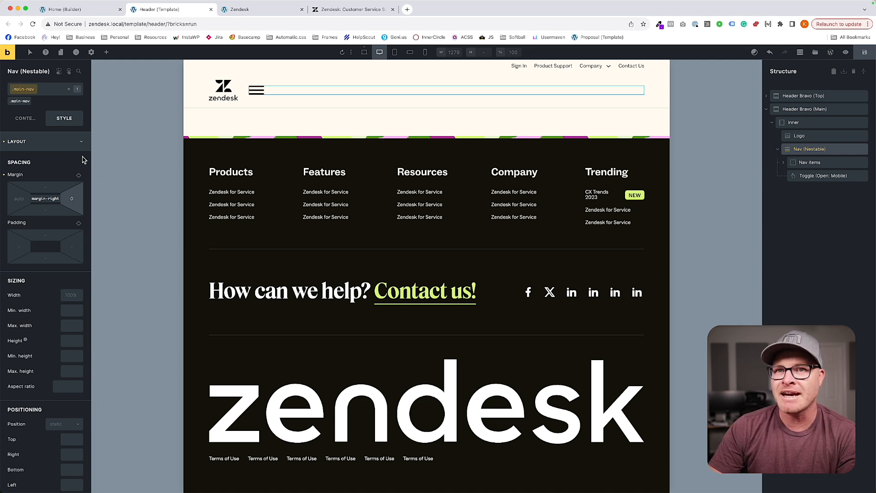
pyautogui.click(72, 302)
pyautogui.write('auto')
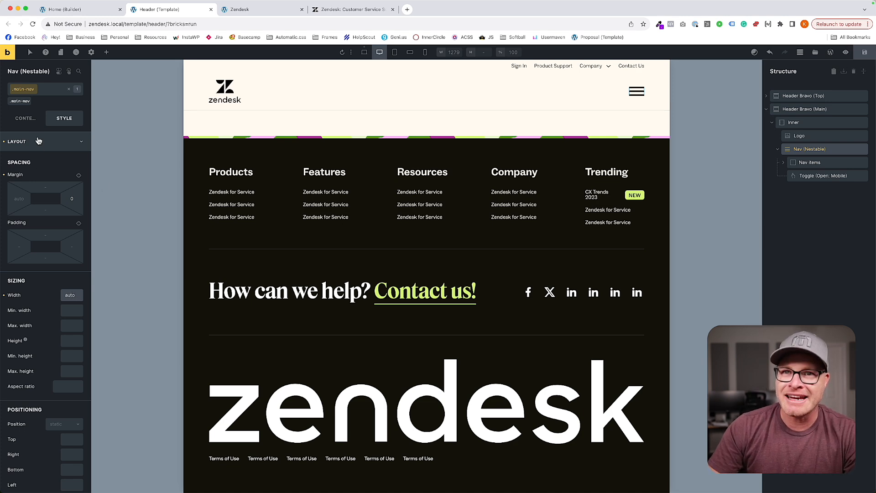
# Set the Toggle's bar scale to .8, height to 3 and radius to 1 at XL and save the header template.
pyautogui.click(19, 118)
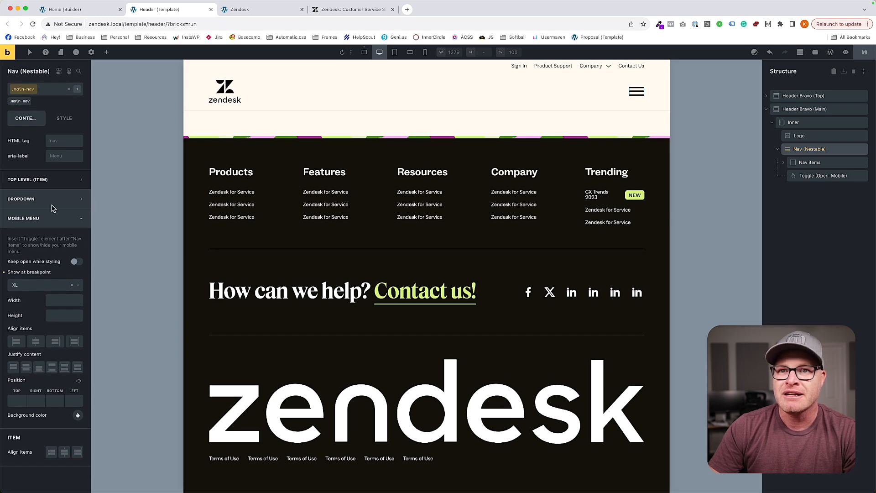
pyautogui.click(818, 176)
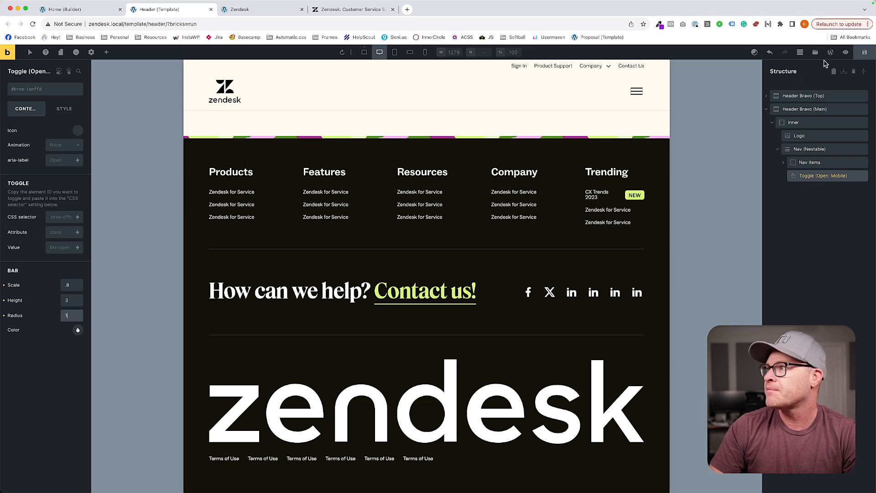
pyautogui.click(864, 54)
# Narrow the home page preview to 396 px wide and examine its sections down to the Voted #1 awards block.
pyautogui.click(243, 11)
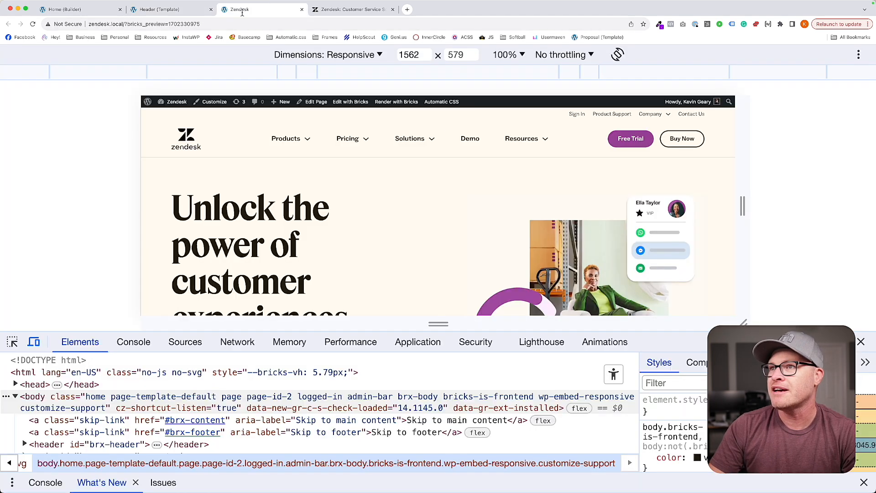
pyautogui.moveTo(742, 208); pyautogui.dragTo(582, 210)
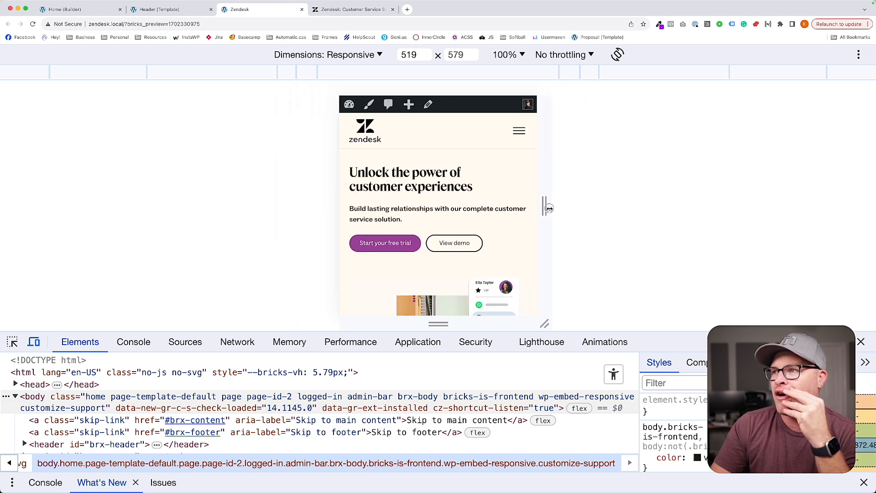
pyautogui.moveTo(520, 239)
pyautogui.mouseDown()
pyautogui.moveTo(574, 235)
pyautogui.moveTo(515, 230)
pyautogui.mouseUp()
pyautogui.scroll(-10, 500, 224)
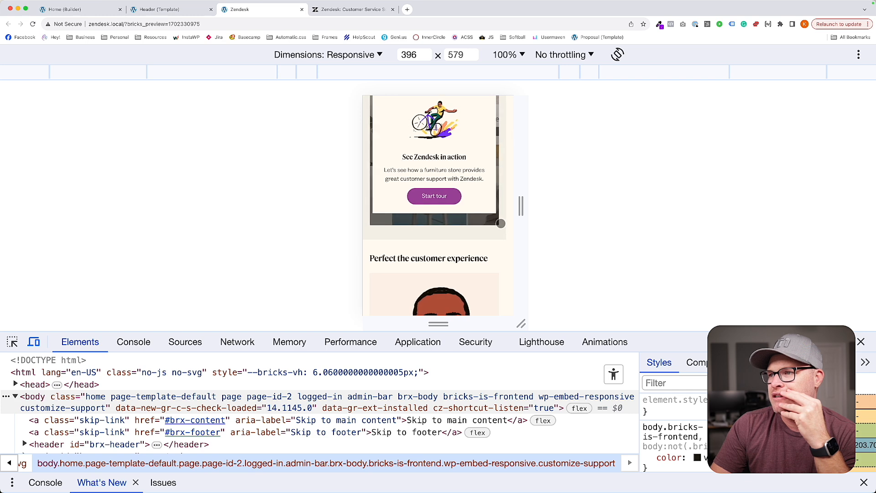
pyautogui.scroll(-10, 501, 224)
pyautogui.scroll(-10, 501, 224)
pyautogui.scroll(-10, 501, 223)
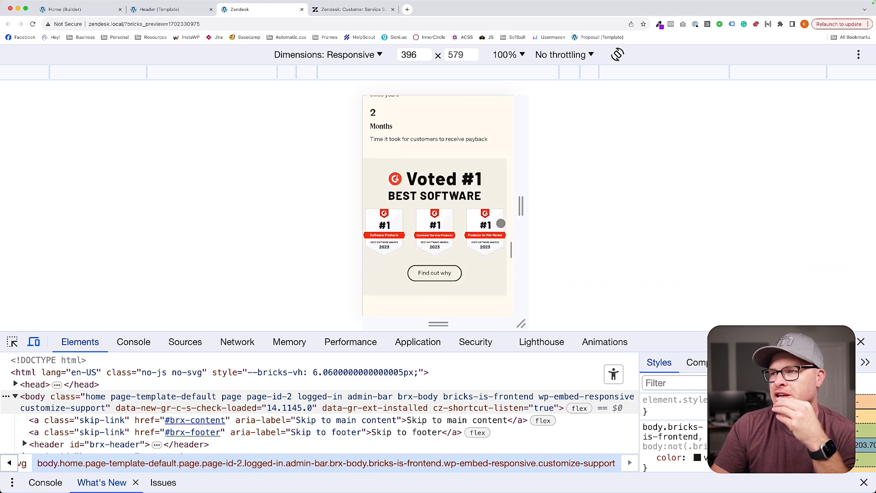
# Check the header at the L breakpoint, close the header template and reload the Home page builder.
pyautogui.click(177, 11)
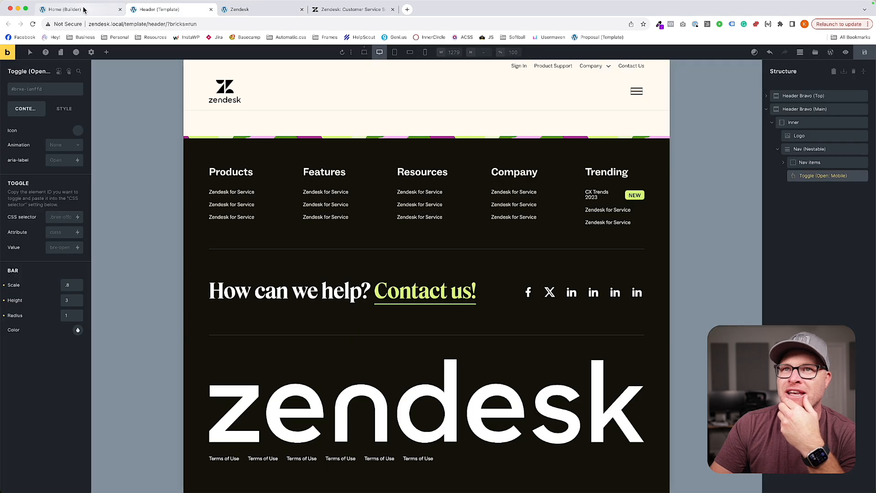
pyautogui.click(400, 56)
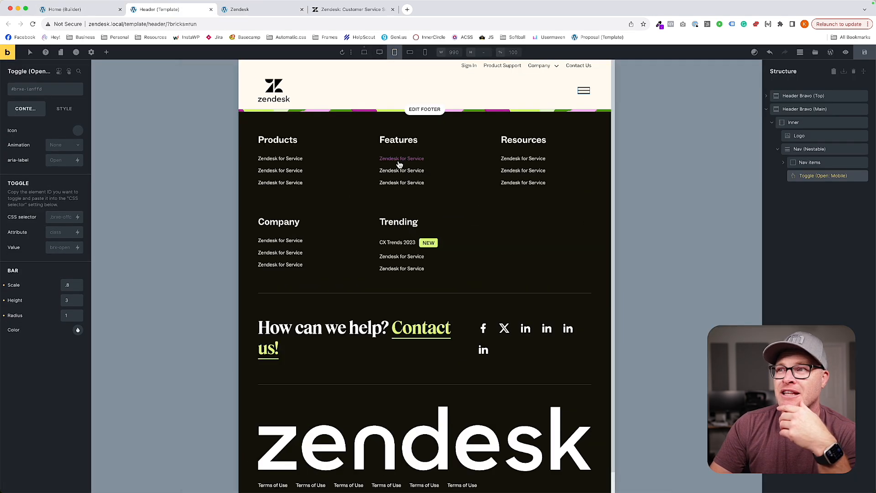
pyautogui.click(211, 9)
pyautogui.click(78, 9)
pyautogui.press('super+r')
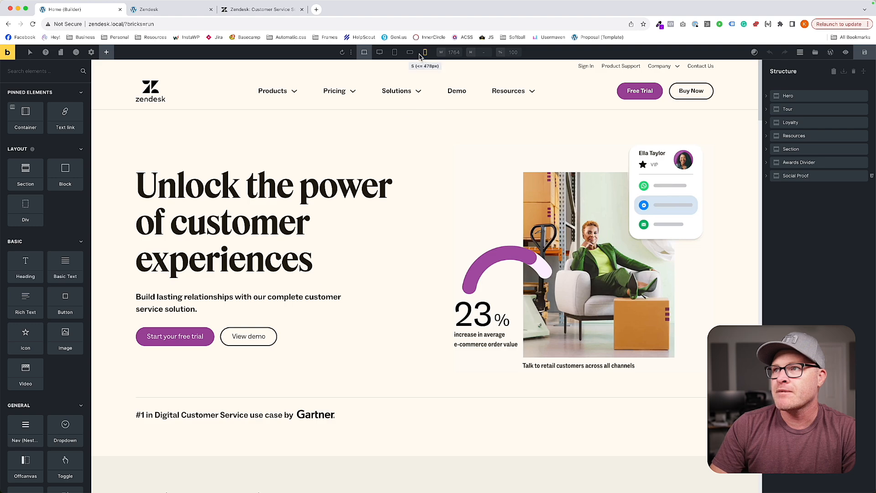
# Examine the Home page at the S, L and M breakpoints, going through its sections down to Social Proof at M.
pyautogui.click(424, 53)
pyautogui.click(397, 52)
pyautogui.click(395, 54)
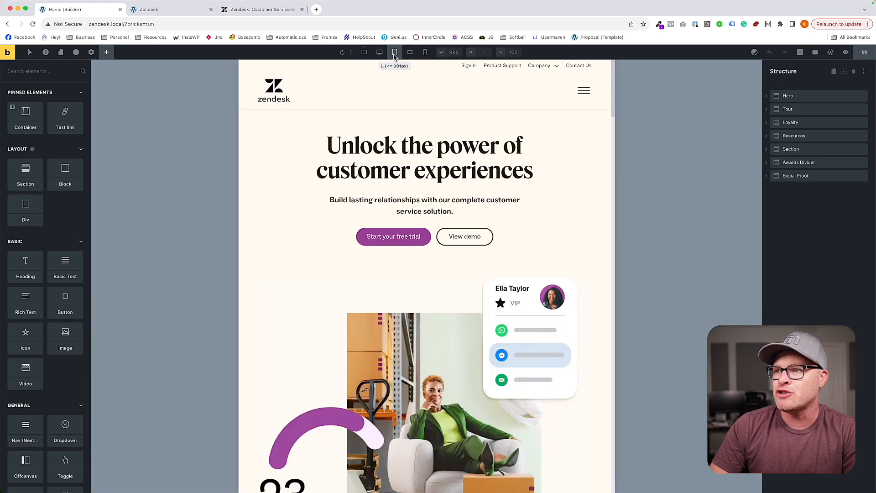
pyautogui.click(409, 55)
pyautogui.scroll(-15, 369, 187)
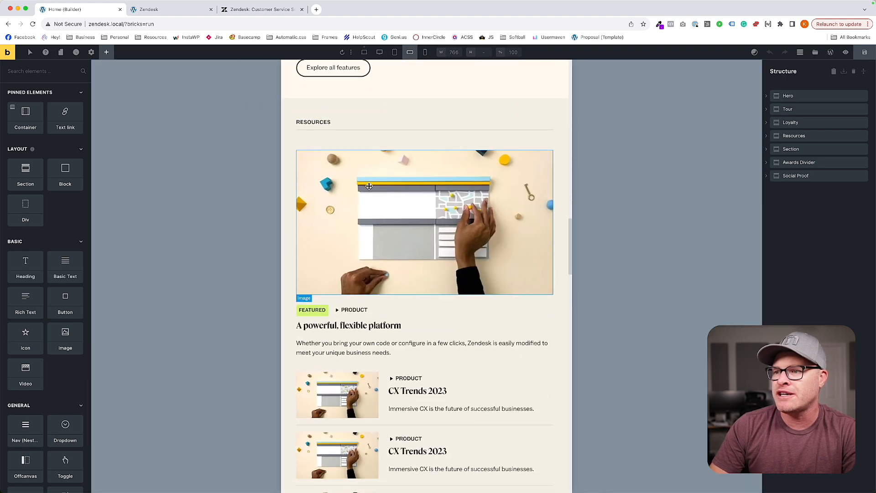
pyautogui.scroll(5, 369, 187)
pyautogui.scroll(-14, 370, 190)
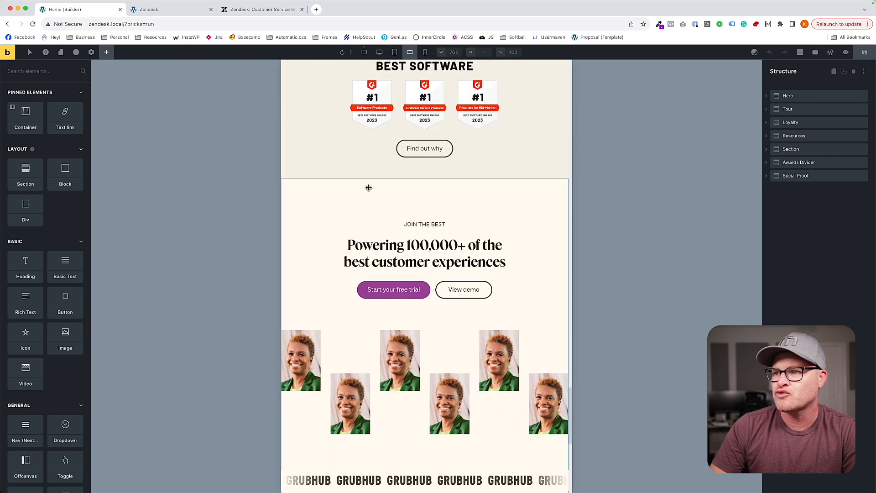
# Set the award badges image's width to 20rem through its awards-divider__image class at the M breakpoint.
pyautogui.click(375, 193)
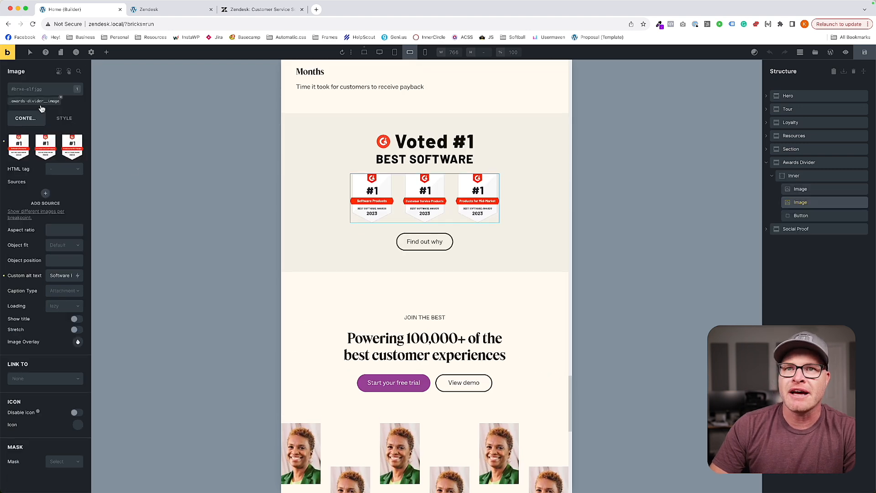
pyautogui.click(41, 101)
pyautogui.click(65, 118)
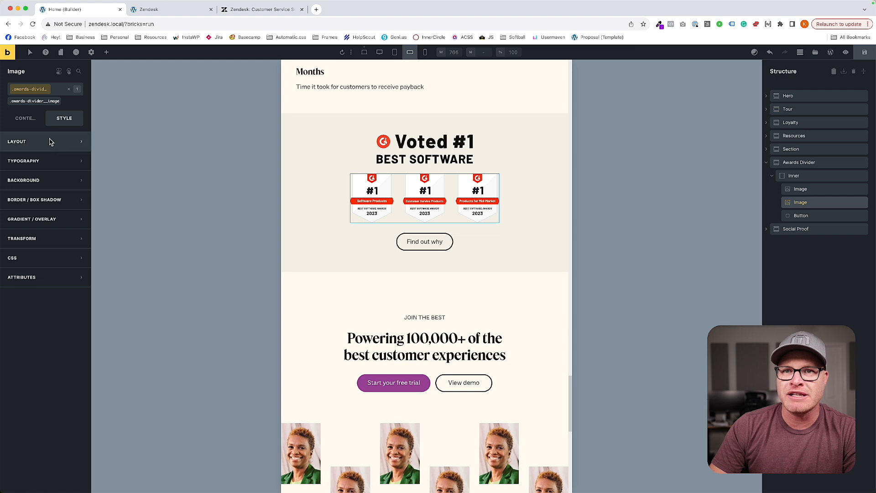
pyautogui.click(53, 143)
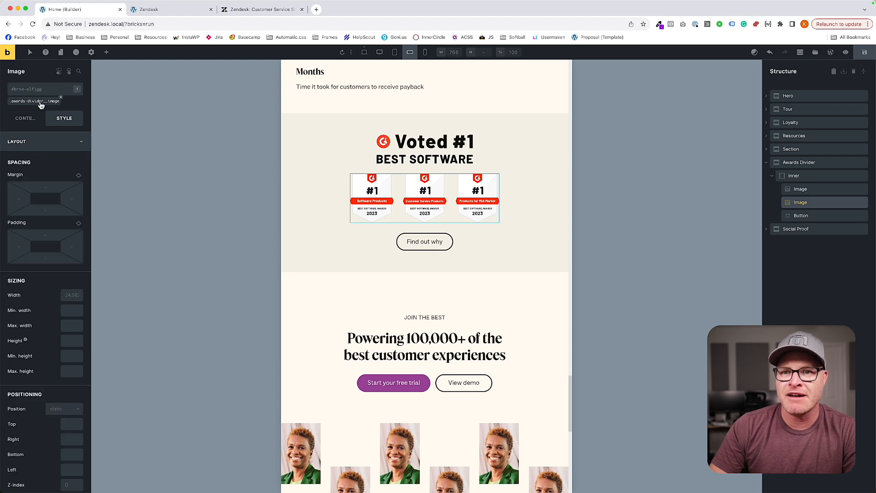
pyautogui.write('200')
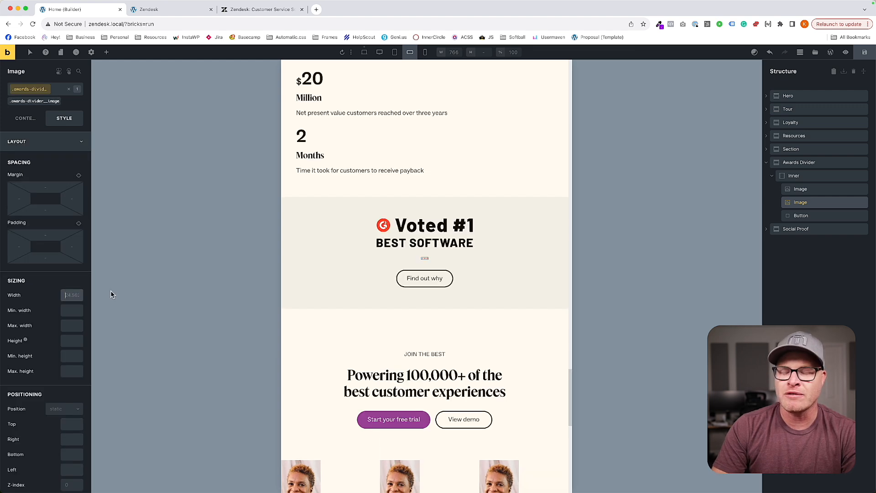
pyautogui.press('BackSpace')
pyautogui.press('BackSpace')
pyautogui.press('BackSpace')
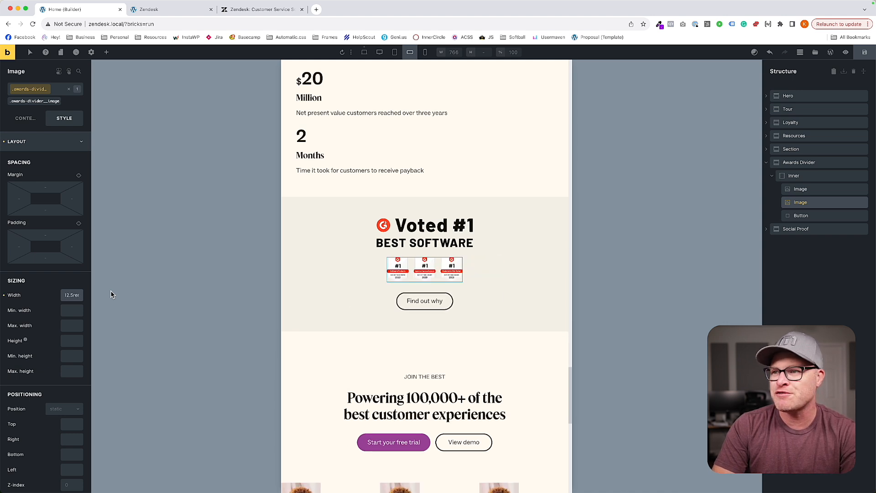
pyautogui.write('20rem')
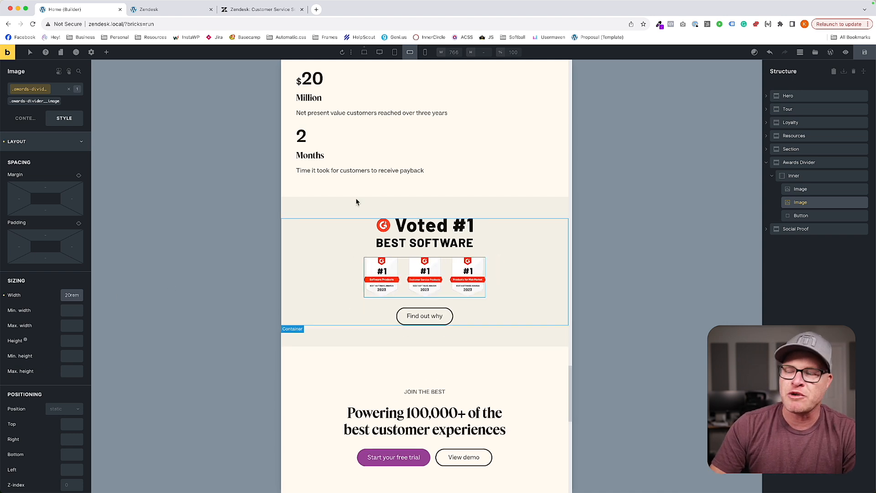
# At the S breakpoint, shrink the award badges image, set the Voted #1 image's width to 13rem, and save the page.
pyautogui.click(424, 52)
pyautogui.scroll(5, 454, 199)
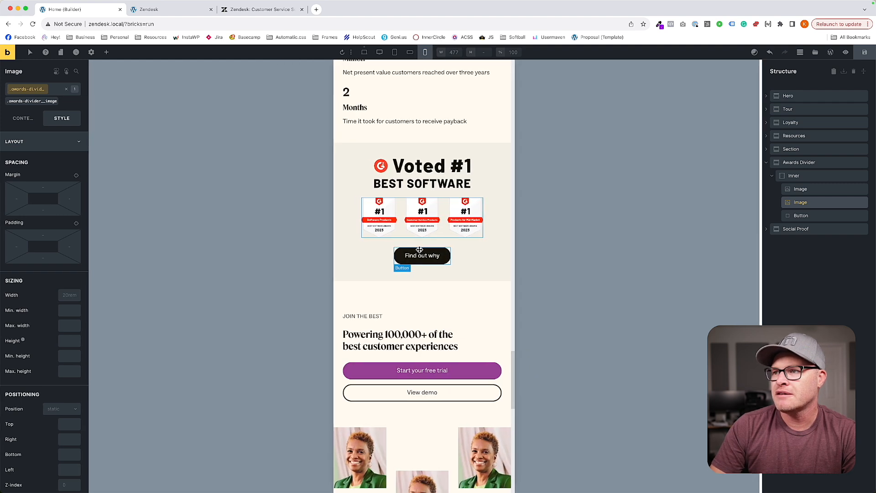
pyautogui.click(68, 296)
pyautogui.write('18rem')
pyautogui.click(866, 52)
# Narrow the original zendesk.com page to 393 px and open a fresh Home page preview with the responsive device view at that width.
pyautogui.click(261, 10)
pyautogui.moveTo(587, 205); pyautogui.dragTo(519, 207)
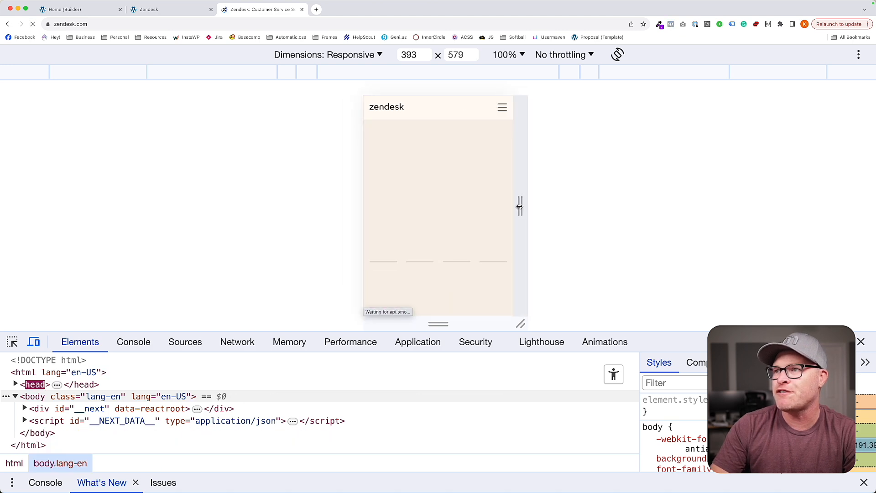
pyautogui.click(59, 11)
pyautogui.click(25, 48)
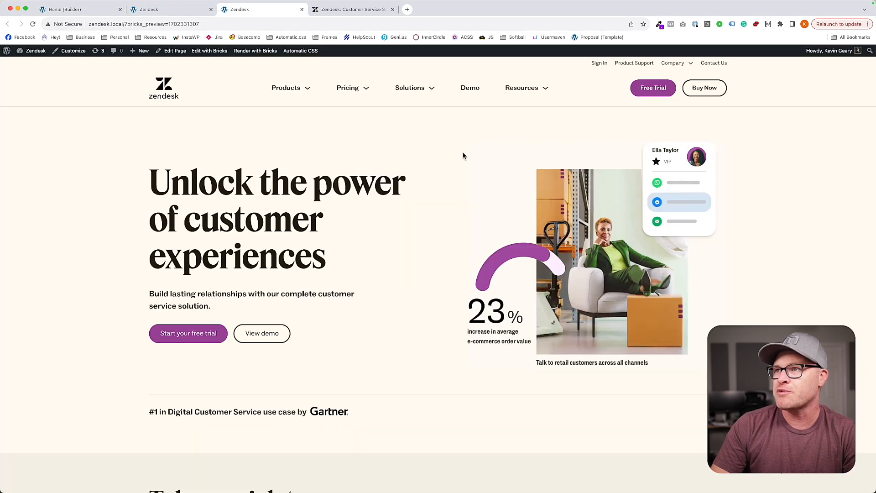
pyautogui.press('super+alt+i')
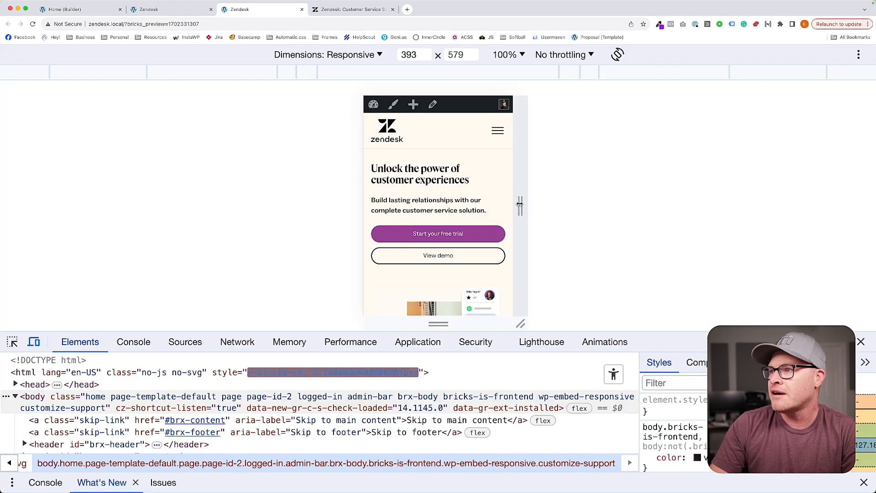
# Examine the 393 px Home page preview for sideways overflow around the awards block, Social Proof section and footer.
pyautogui.scroll(-10, 484, 196)
pyautogui.scroll(-15, 484, 197)
pyautogui.scroll(10, 484, 197)
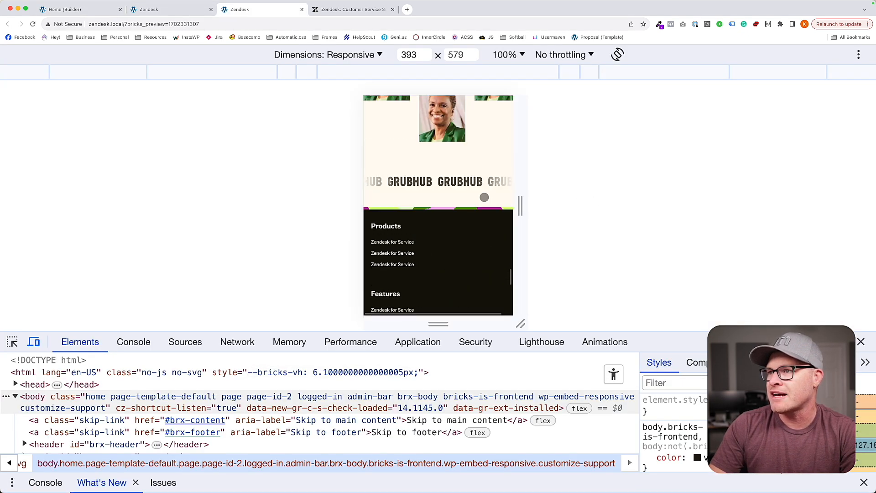
pyautogui.scroll(5, 484, 197)
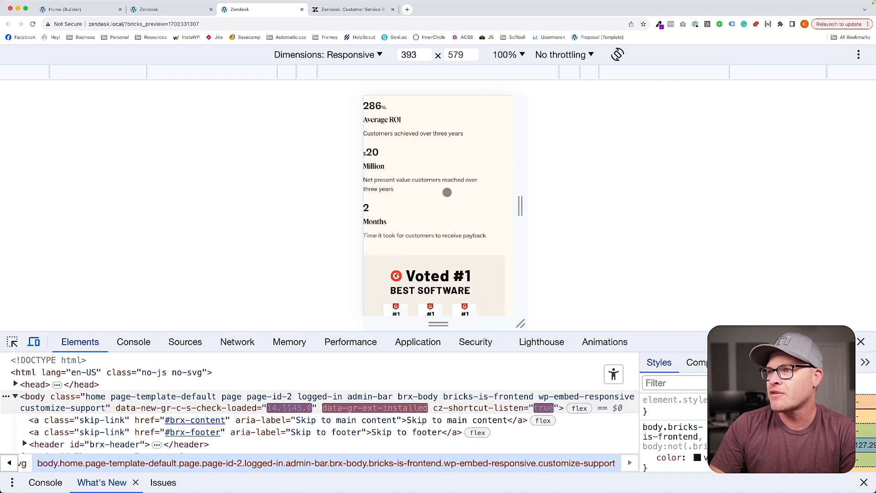
pyautogui.hscroll(-1, 446, 192)
pyautogui.scroll(-2, 446, 192)
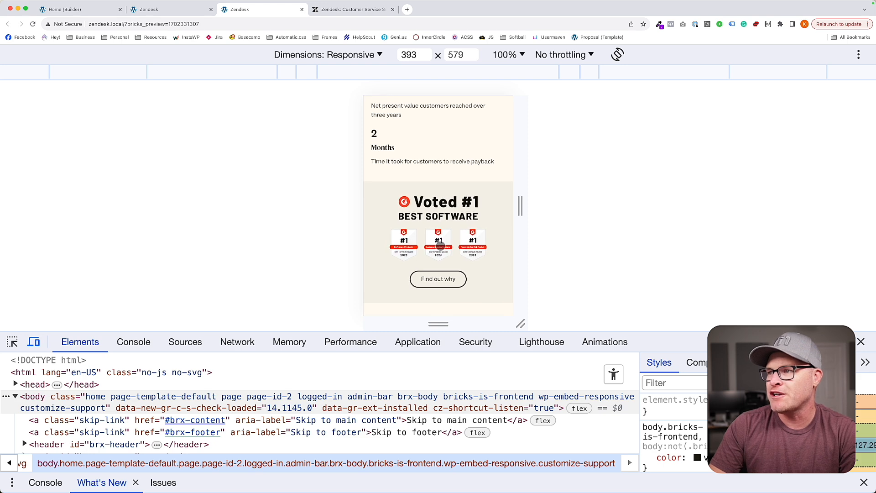
pyautogui.scroll(-3, 440, 245)
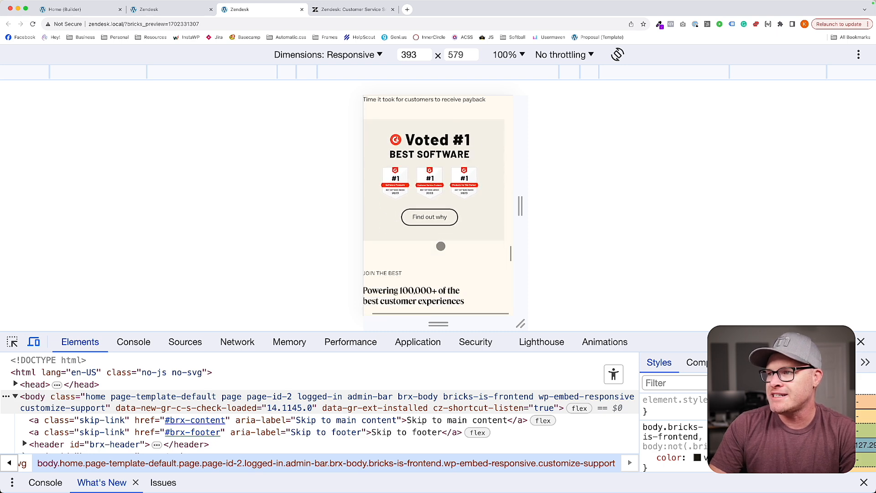
pyautogui.scroll(-5, 441, 246)
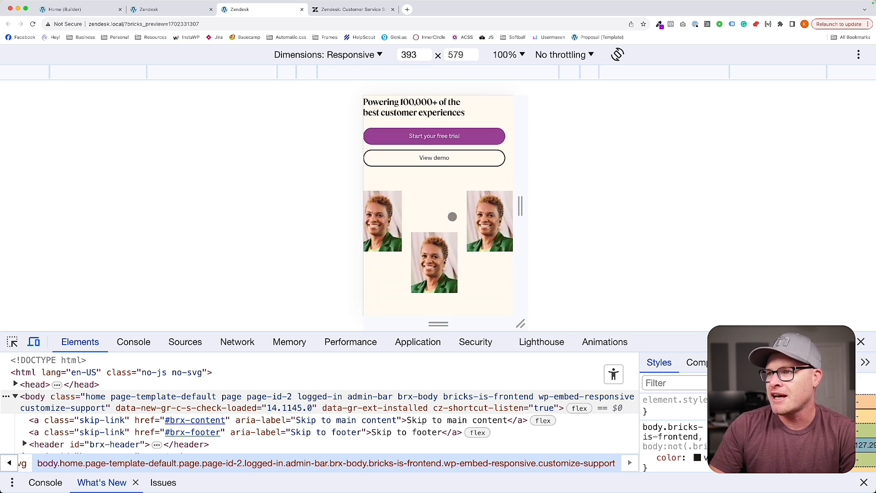
# Back in the Home page builder, set the Social Proof section's overflow to hidden at the base breakpoint and save the page.
pyautogui.click(139, 14)
pyautogui.click(88, 13)
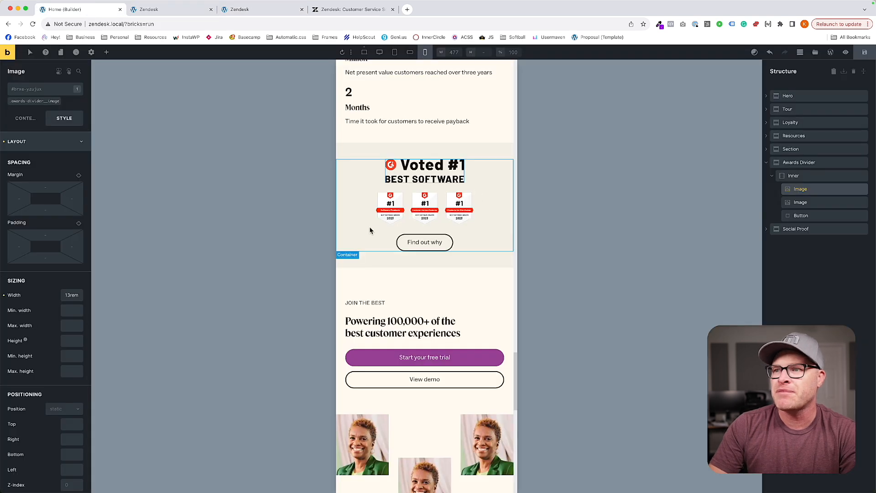
pyautogui.click(418, 276)
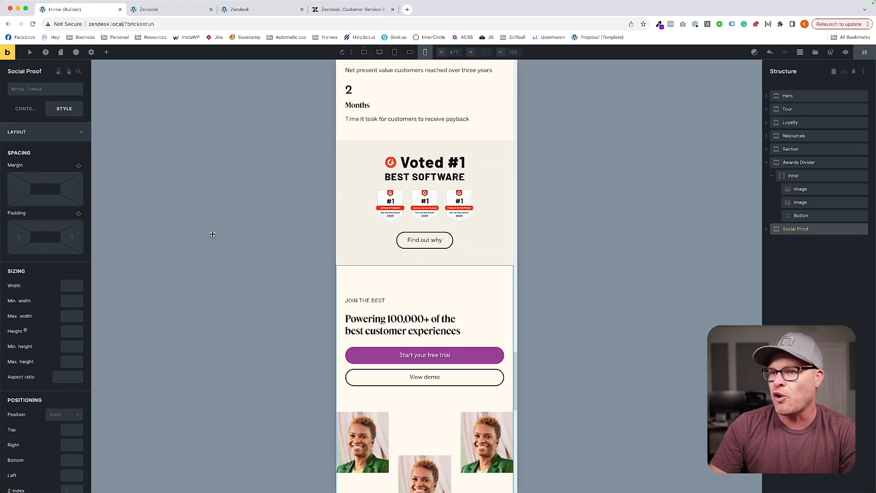
pyautogui.click(364, 52)
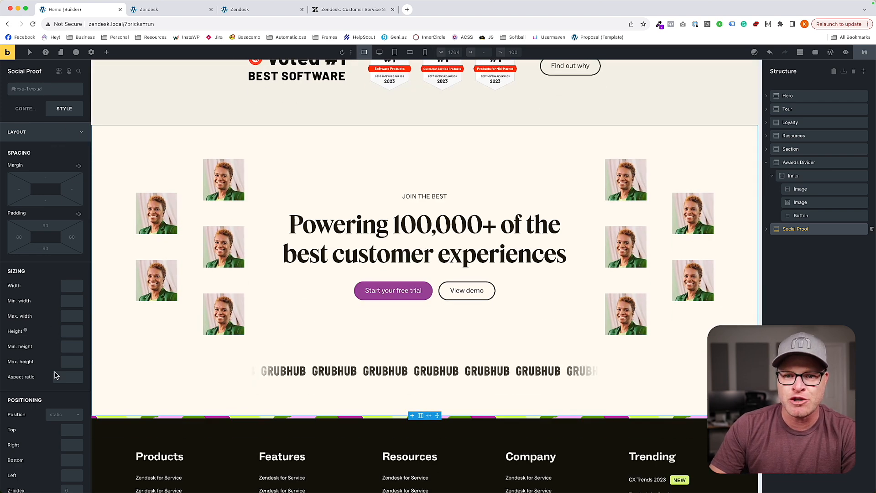
pyautogui.scroll(-4, 55, 205)
pyautogui.write('hidden')
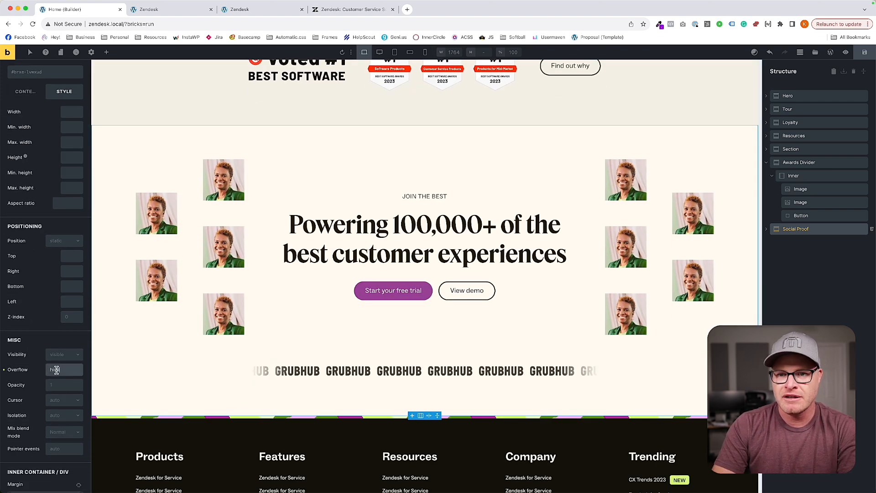
pyautogui.click(864, 52)
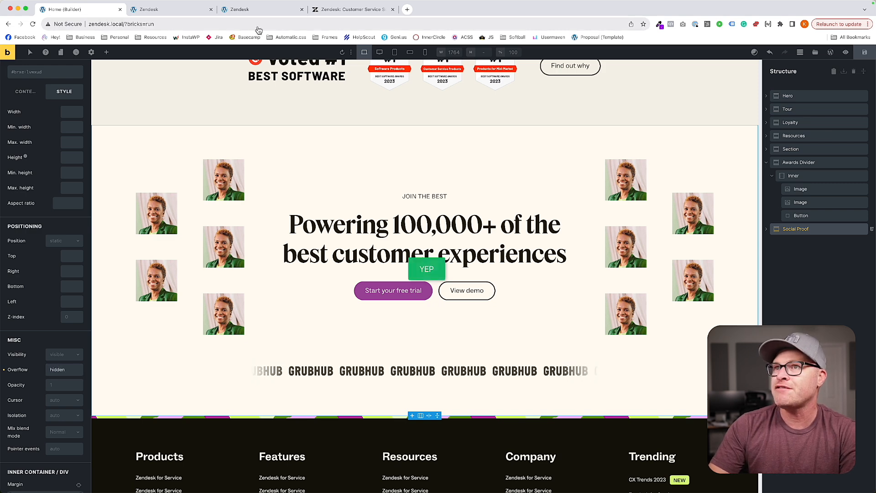
# Reload the 393 px preview and check the Social Proof section's buttons and images for sideways overflow.
pyautogui.click(253, 8)
pyautogui.press('super+r')
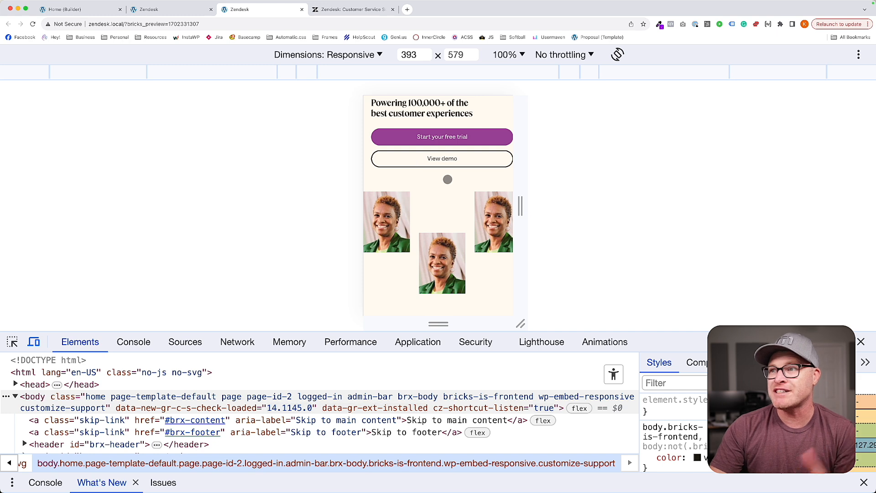
pyautogui.scroll(1, 448, 180)
pyautogui.scroll(-1, 448, 179)
pyautogui.hscroll(1, 447, 180)
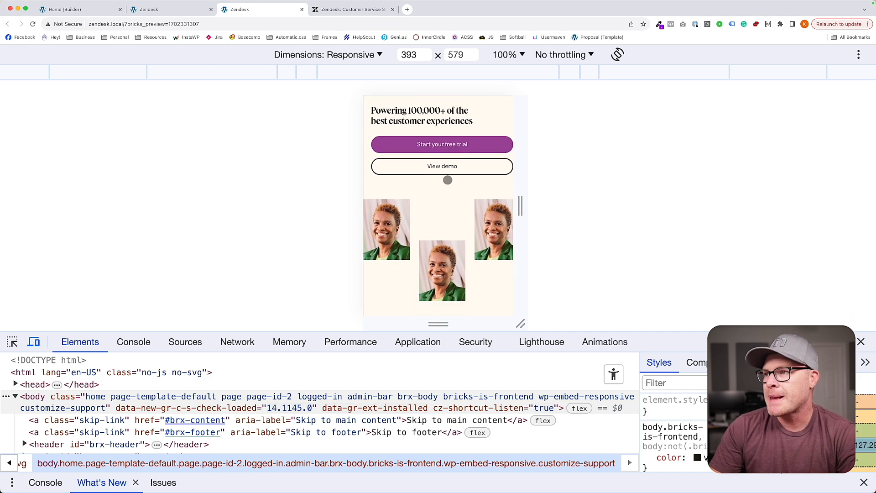
pyautogui.scroll(1, 501, 146)
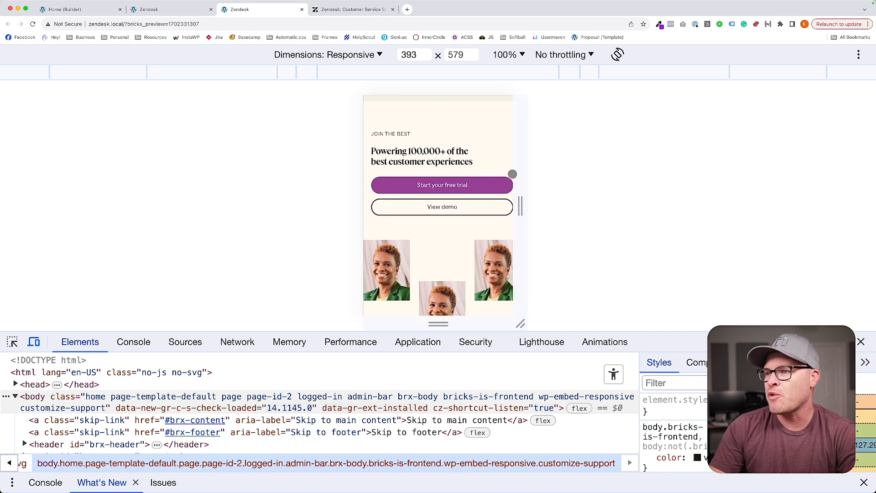
# In the social-proof-grid class's custom CSS at L, set the content wrapper's grid-column to 1 / end and save the page.
pyautogui.click(183, 11)
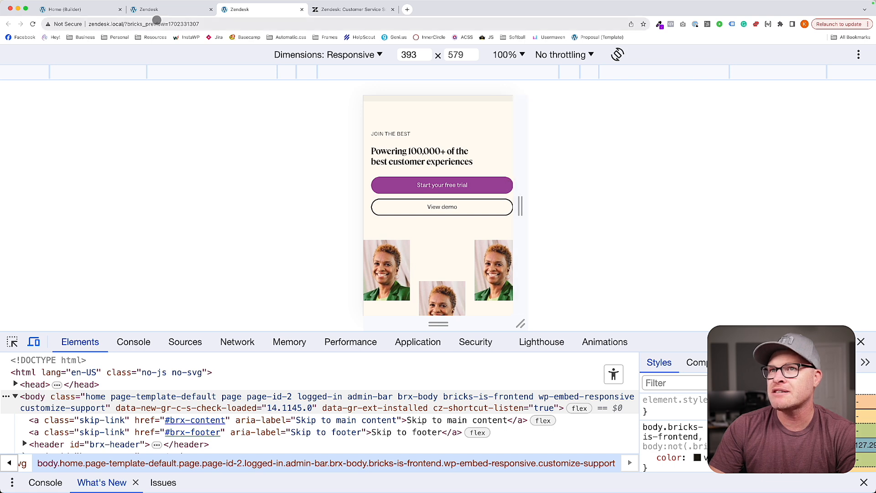
pyautogui.click(88, 14)
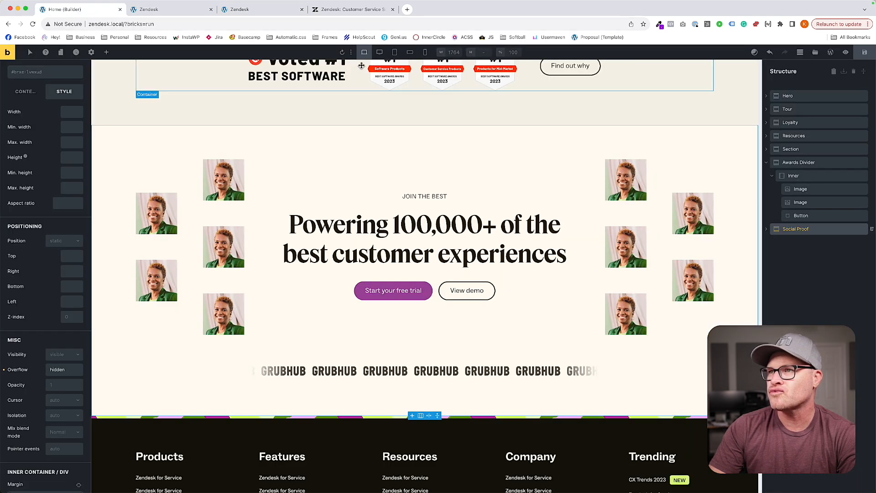
pyautogui.click(380, 52)
pyautogui.click(395, 53)
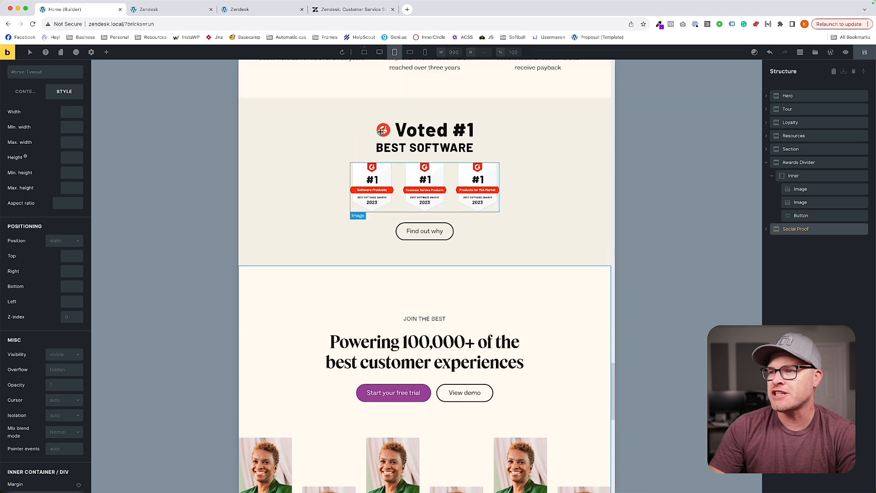
pyautogui.click(456, 247)
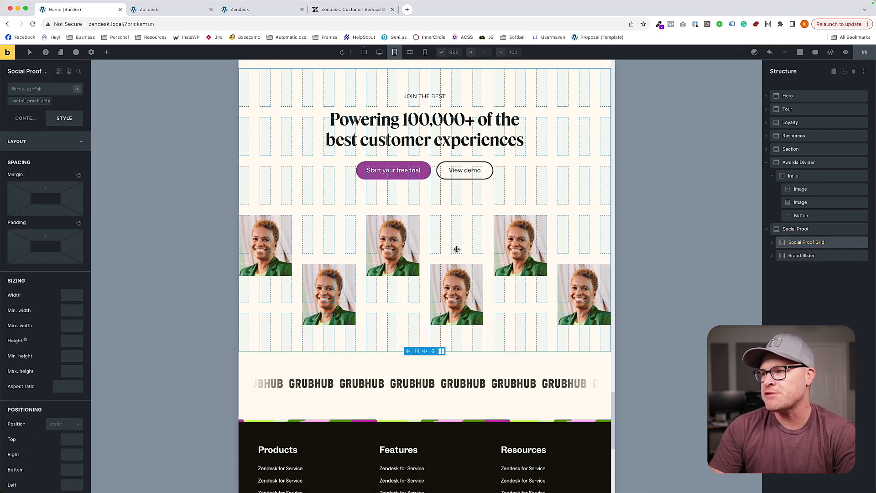
pyautogui.scroll(-1, 710, 238)
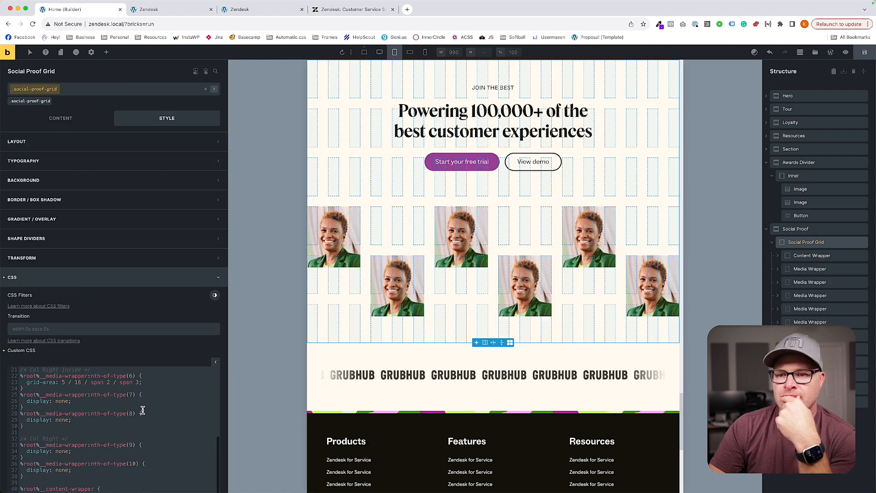
pyautogui.scroll(-5, 141, 408)
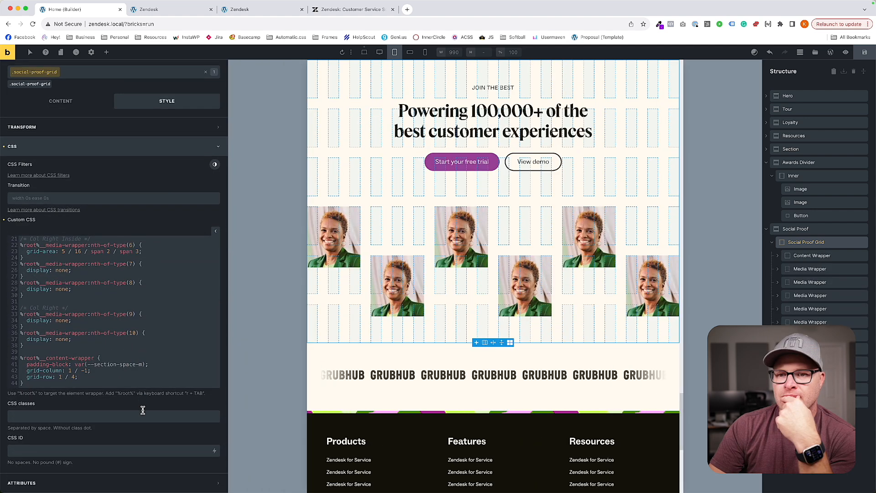
pyautogui.click(87, 371)
pyautogui.press('BackSpace')
pyautogui.press('BackSpace')
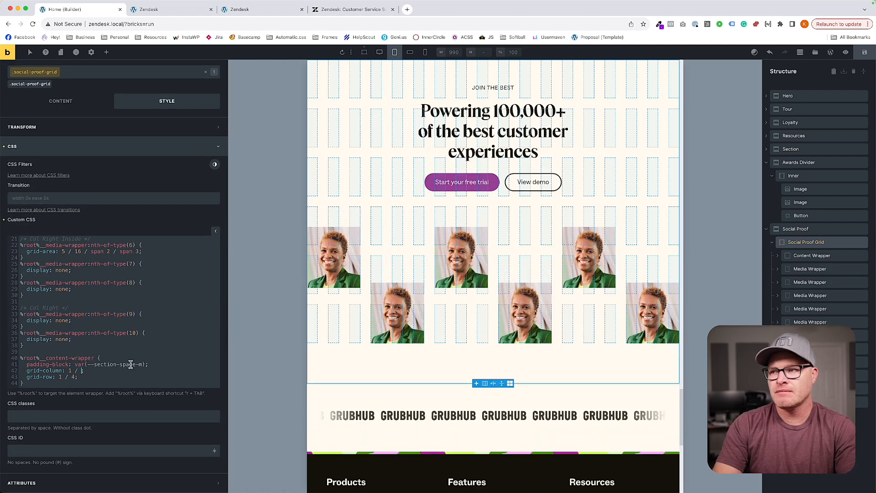
pyautogui.write('end')
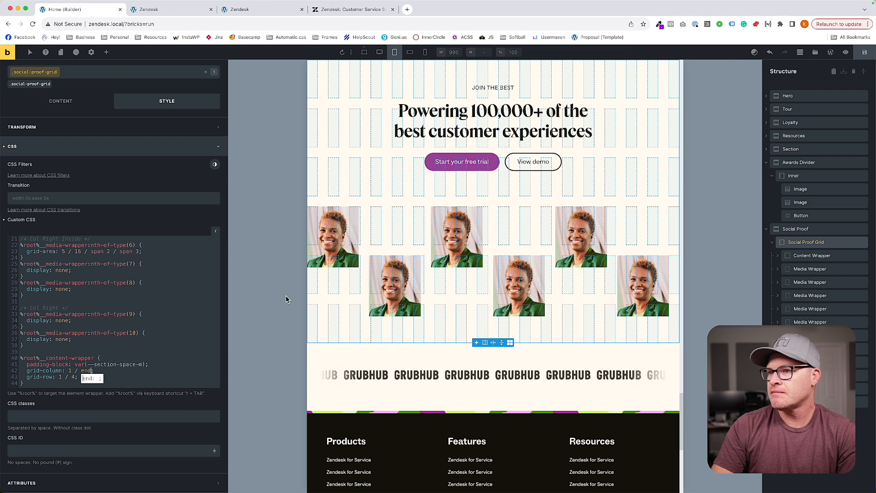
pyautogui.click(864, 52)
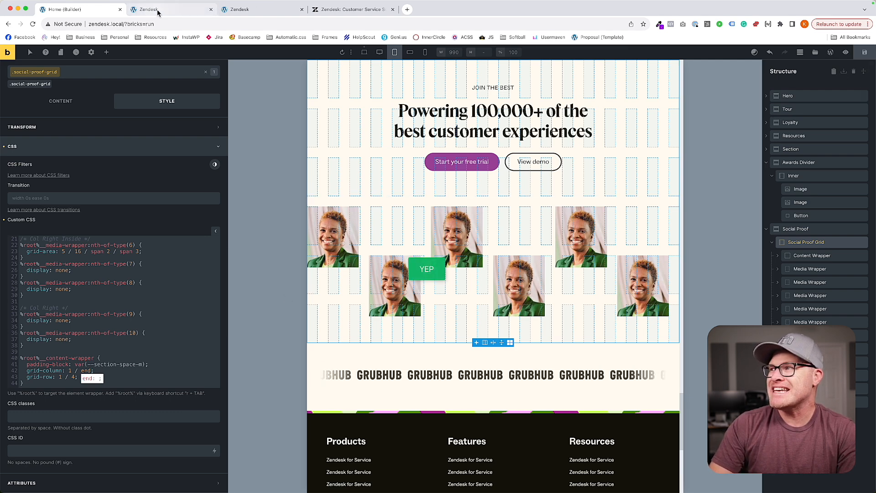
# Reload the 393 px Home page preview and inspect the Social Proof content wrapper and its button widths.
pyautogui.click(178, 10)
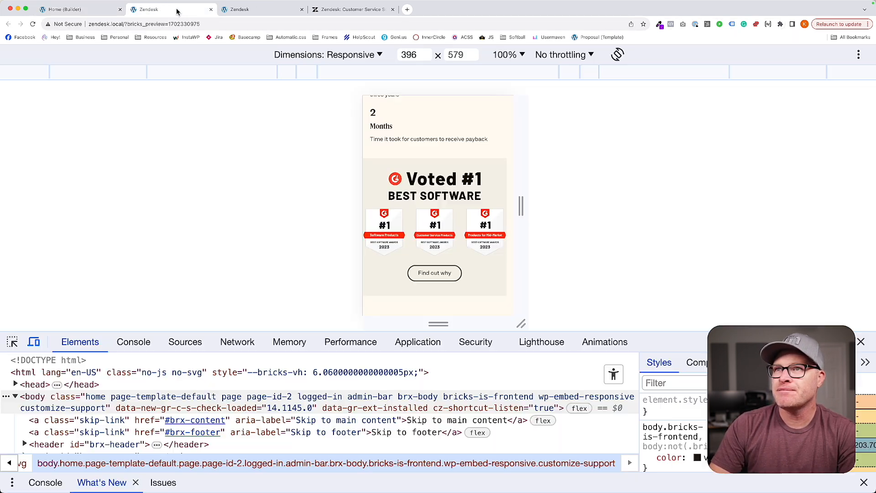
pyautogui.click(239, 17)
pyautogui.press('super+r')
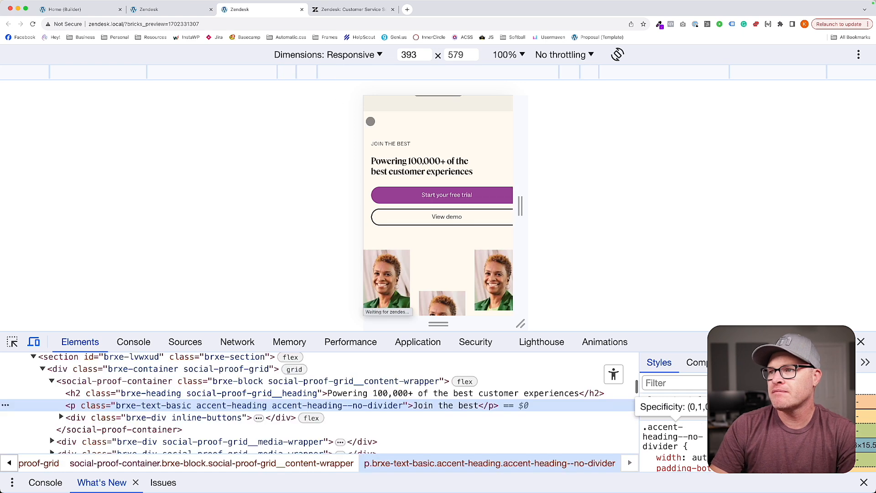
pyautogui.press('super+r')
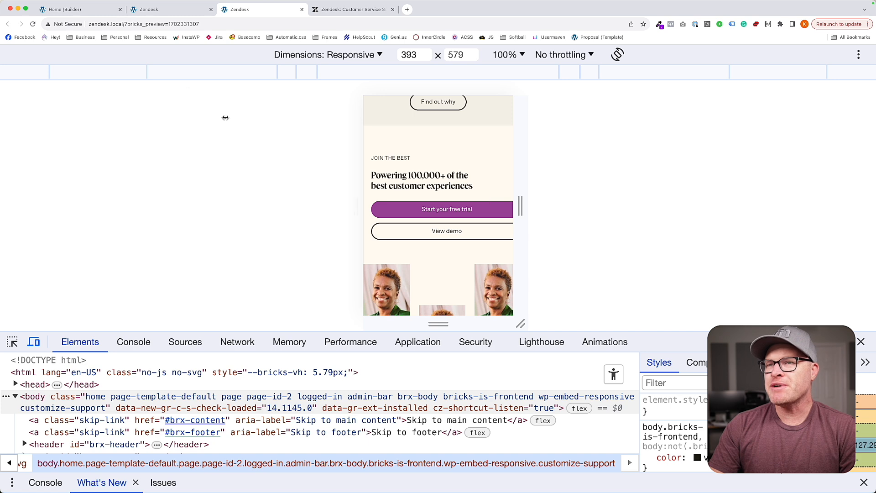
# Back in the Home page builder, set the content wrapper's grid-column to 1 / 18 in the social-proof-grid class's custom CSS and save the page.
pyautogui.click(96, 14)
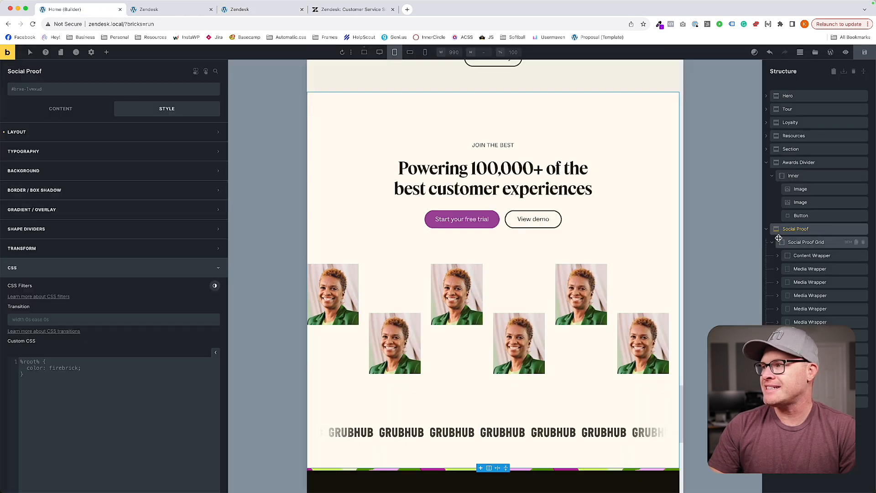
pyautogui.click(812, 243)
pyautogui.scroll(-5, 180, 401)
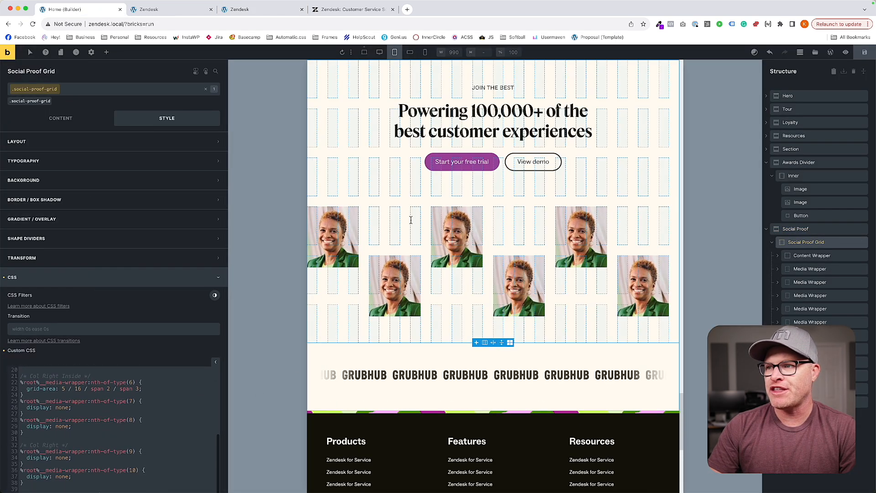
pyautogui.scroll(-3, 208, 341)
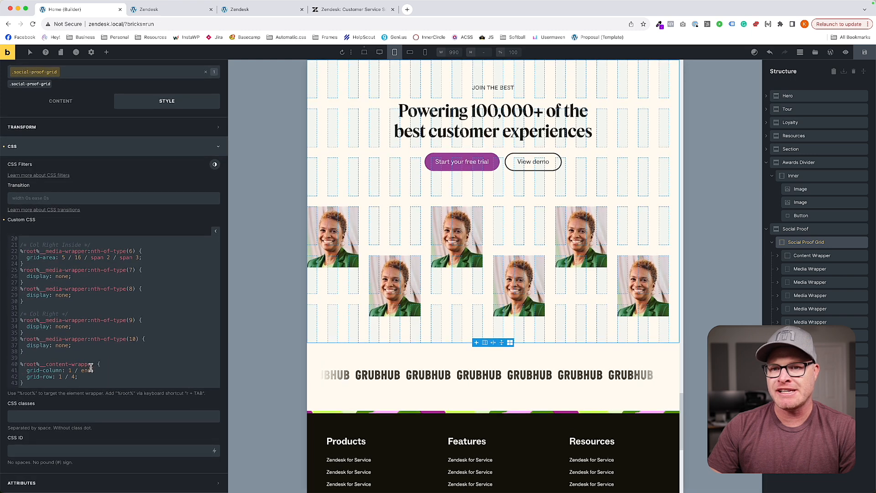
pyautogui.write('-1')
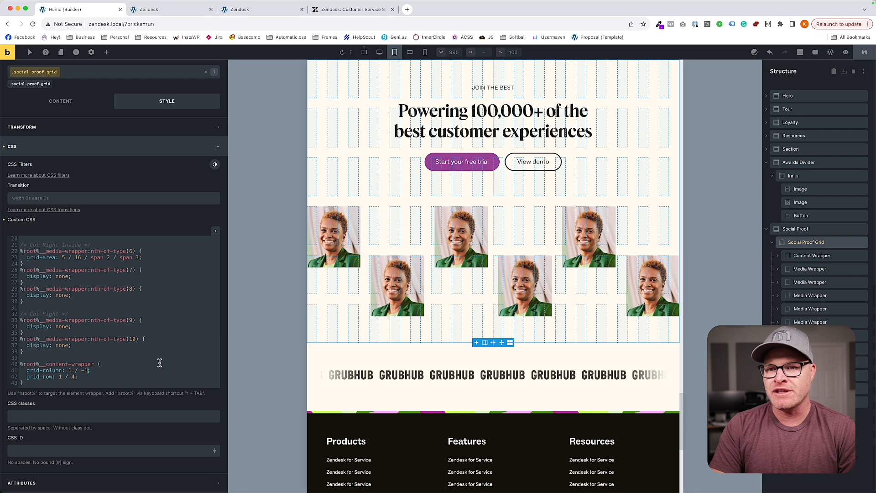
pyautogui.press('BackSpace')
pyautogui.press('BackSpace')
pyautogui.write('18')
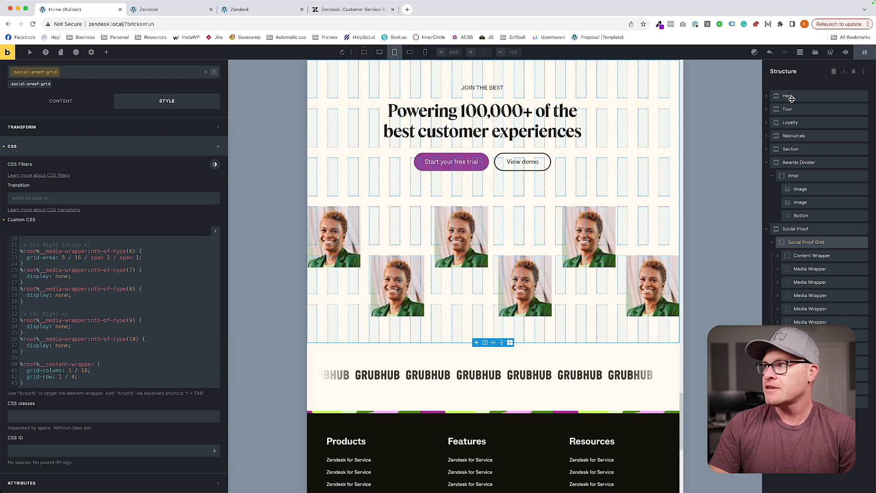
# Return to the 393 px Home page preview and check the Social Proof section's button widths and image layout with the updated grid column.
pyautogui.click(260, 13)
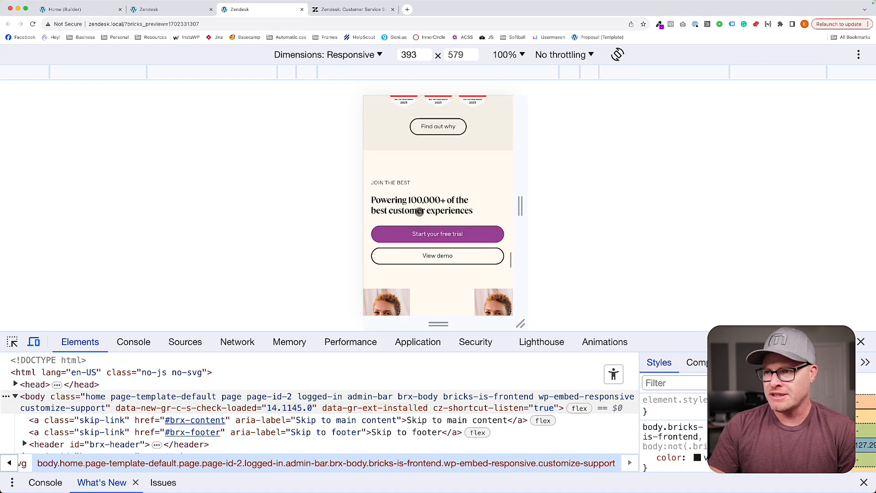
pyautogui.scroll(-3, 419, 212)
pyautogui.scroll(-1, 419, 212)
pyautogui.scroll(1, 419, 213)
pyautogui.scroll(2, 419, 213)
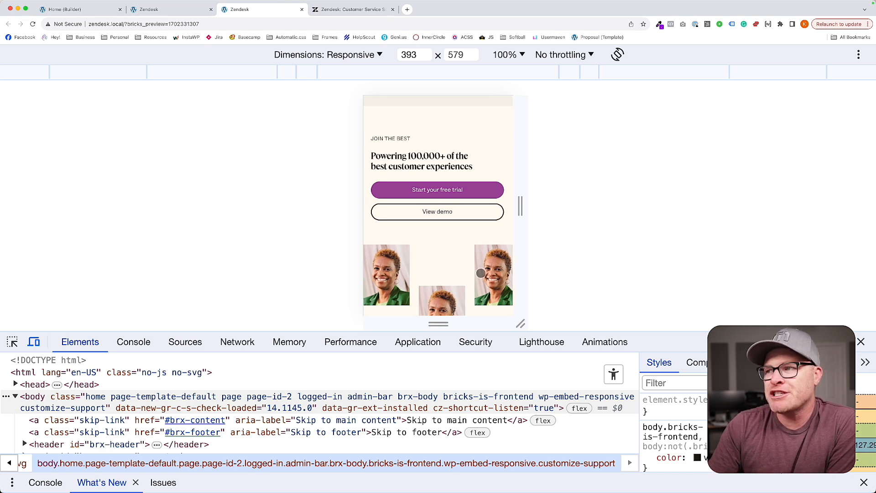
pyautogui.scroll(-2, 408, 259)
pyautogui.scroll(3, 407, 259)
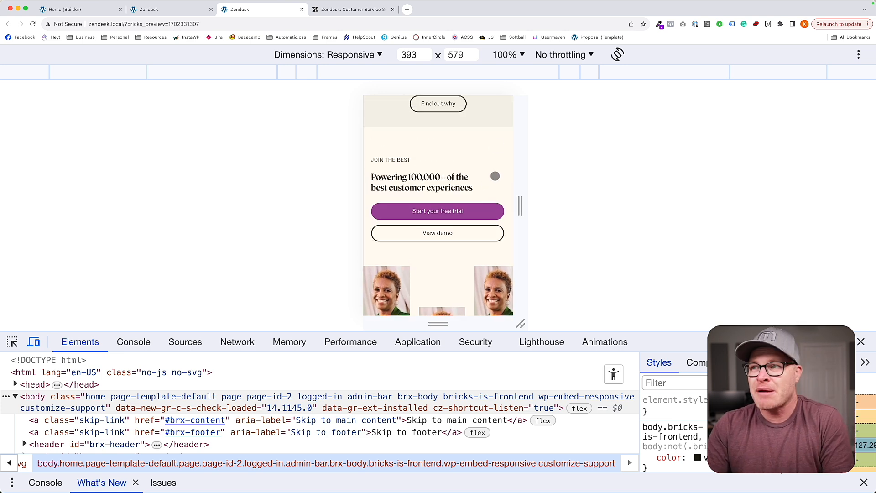
pyautogui.scroll(-2, 499, 176)
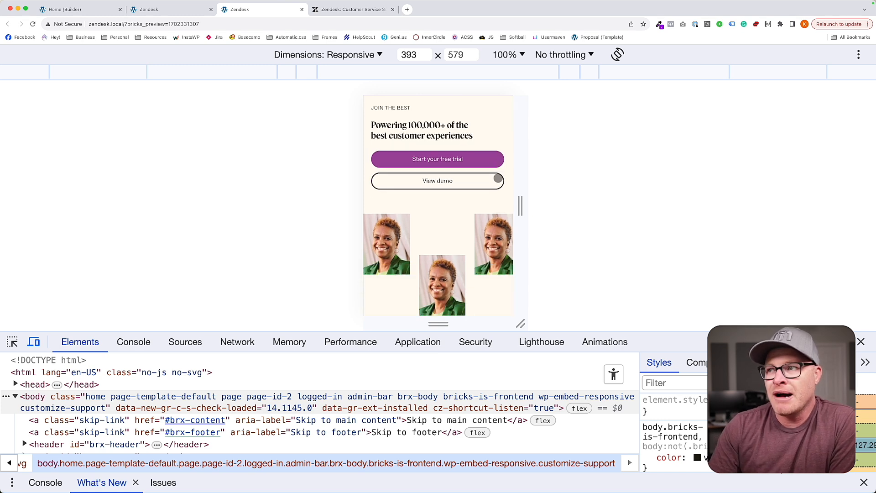
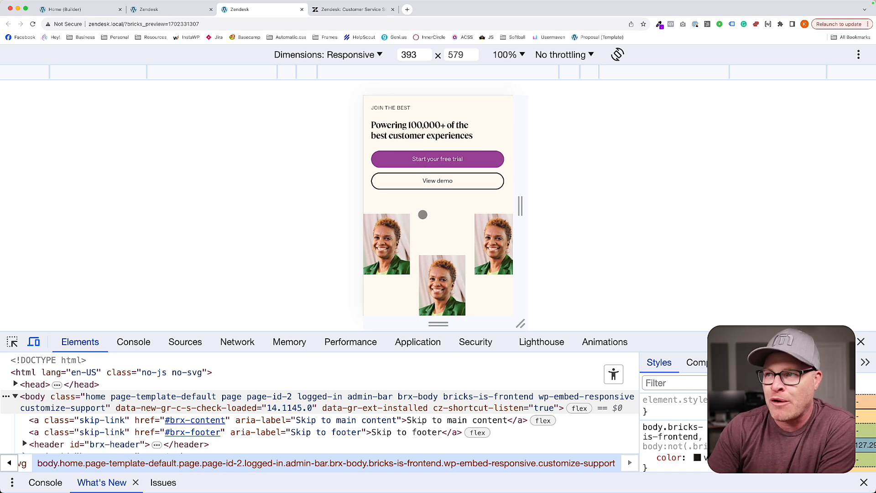
# Review the whole 393 px Home page preview, from the Social Proof section up to the hero and down to the footer.
pyautogui.scroll(2, 422, 214)
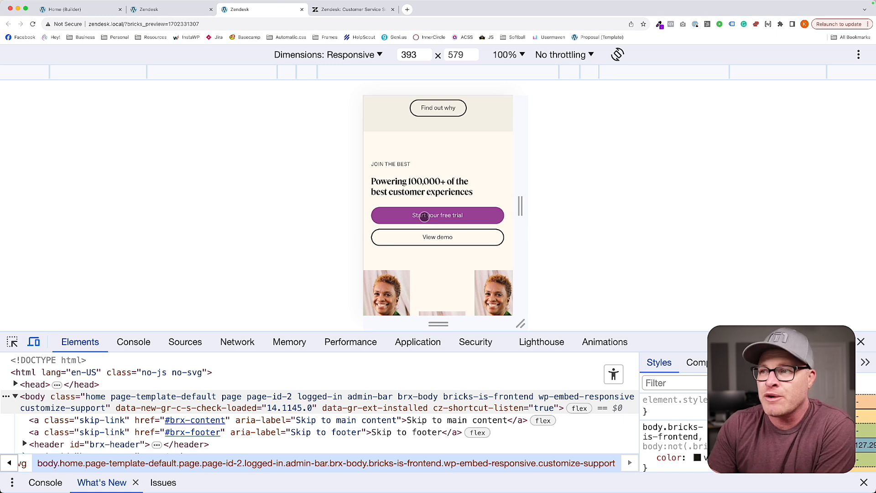
pyautogui.scroll(-5, 423, 217)
pyautogui.scroll(10, 424, 219)
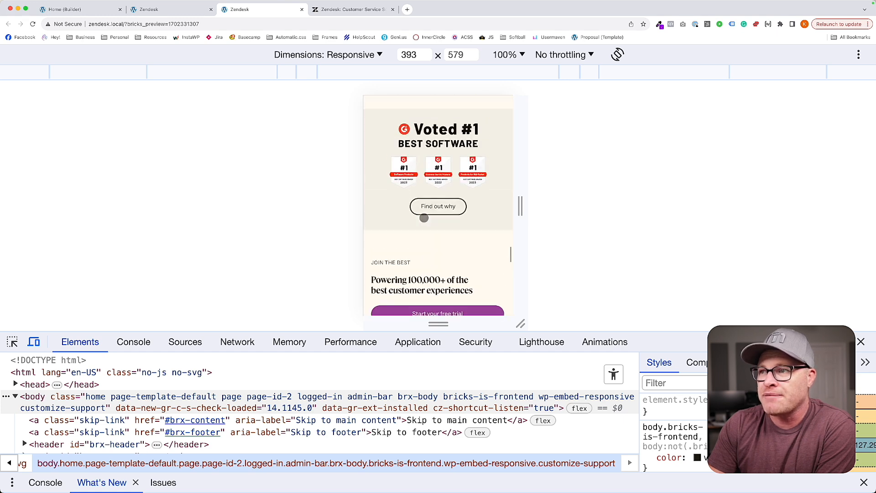
pyautogui.scroll(10, 424, 218)
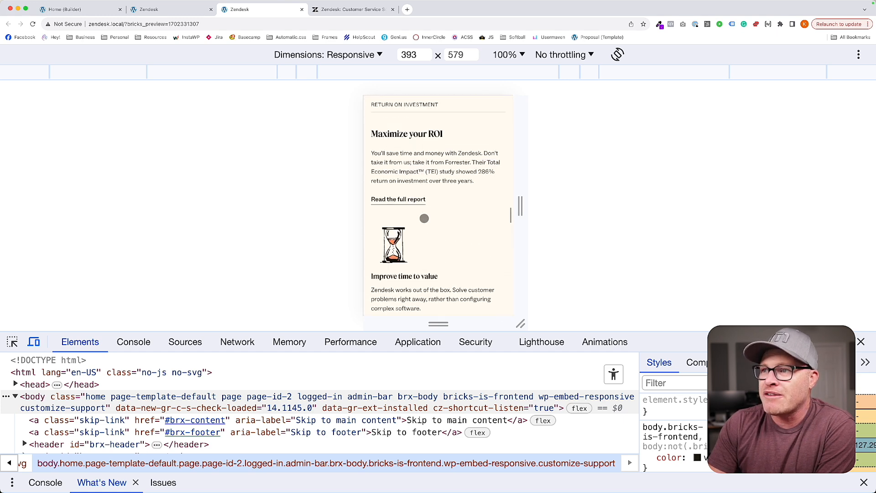
pyautogui.scroll(10, 424, 218)
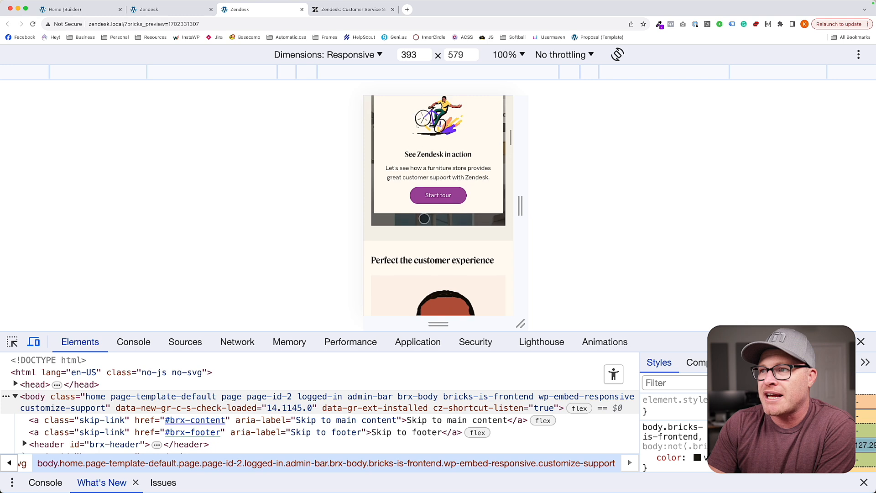
pyautogui.scroll(8, 424, 219)
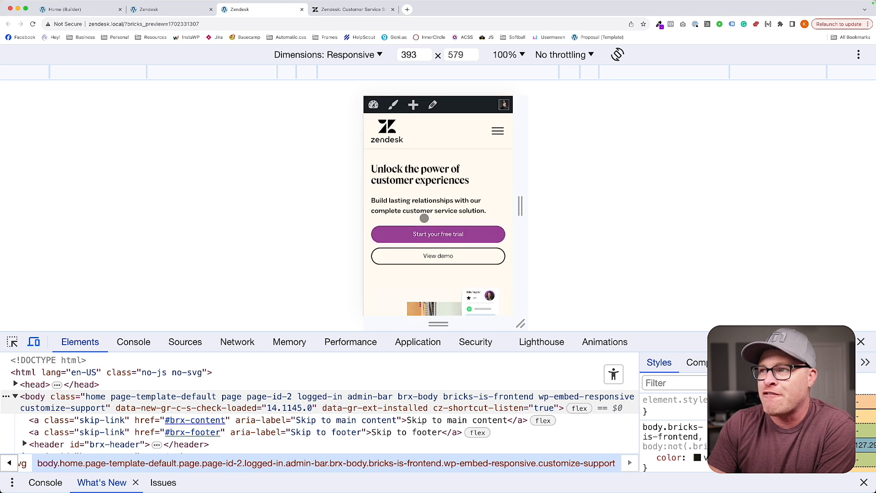
pyautogui.scroll(-10, 424, 219)
pyautogui.scroll(-15, 424, 219)
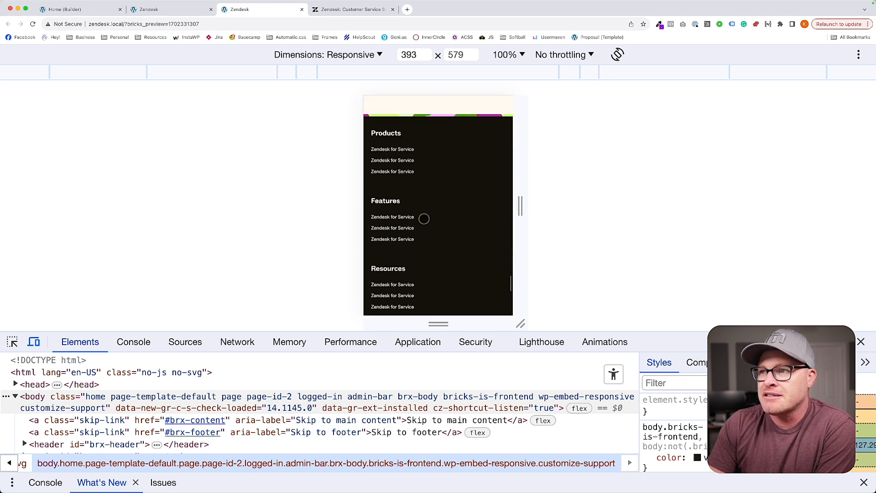
pyautogui.scroll(-5, 424, 219)
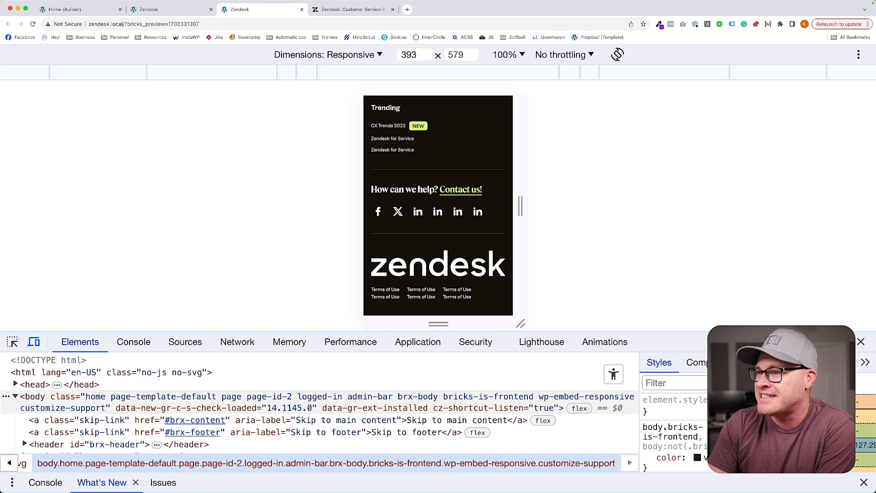
# View the preview's footer at full desktop width, and restore the 393 px responsive view to compare its legal links.
pyautogui.click(862, 341)
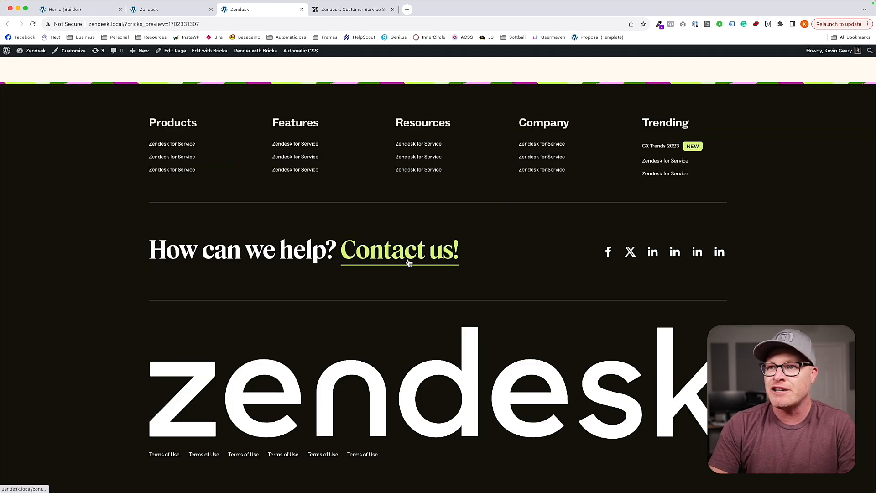
pyautogui.press('super+alt+i')
pyautogui.scroll(-5, 432, 242)
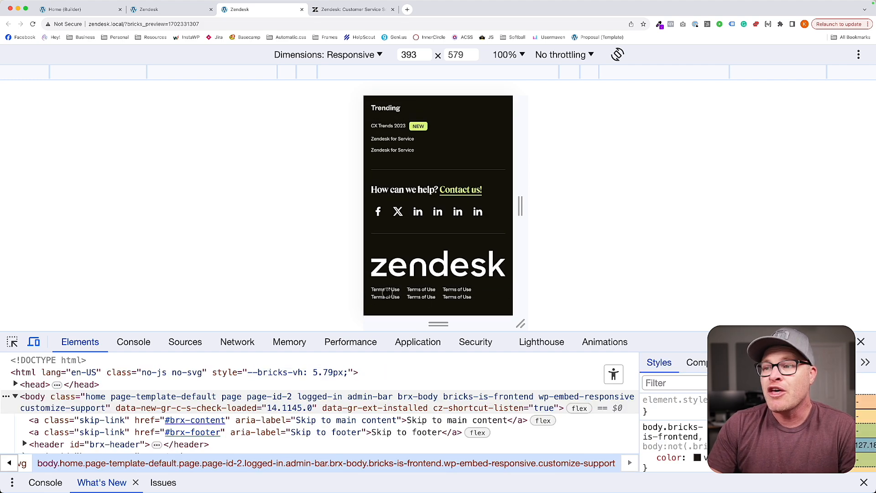
# Close the outdated 396 px Zendesk preview and return to the Home page builder.
pyautogui.click(156, 11)
pyautogui.scroll(-15, 419, 211)
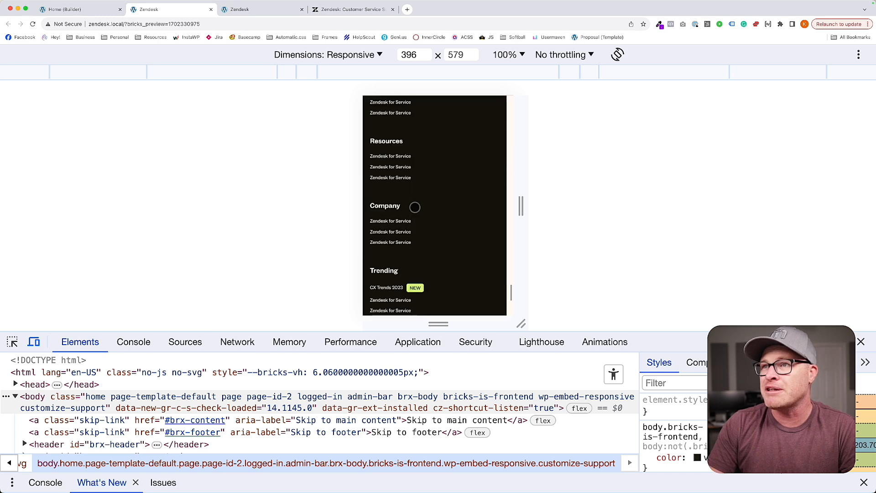
pyautogui.click(211, 10)
pyautogui.click(84, 10)
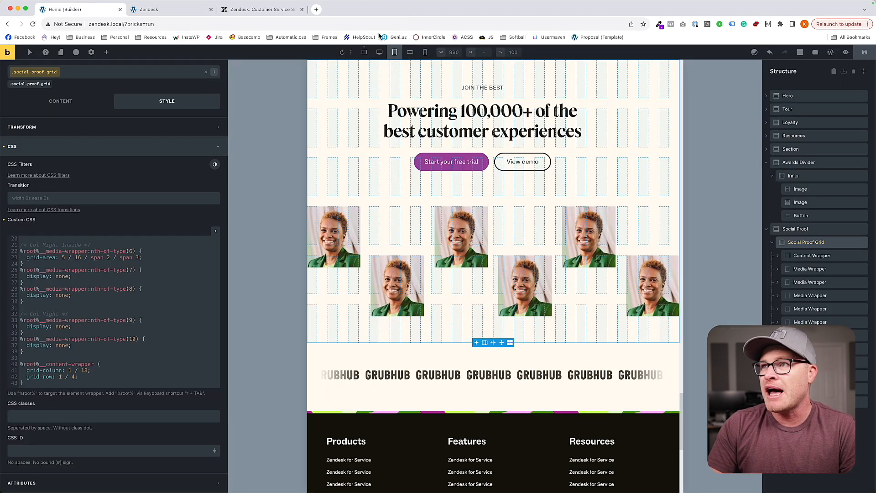
# Check the footer's legal links at the 477 px and 766 px breakpoint widths in the Home page builder.
pyautogui.click(425, 52)
pyautogui.scroll(-5, 434, 288)
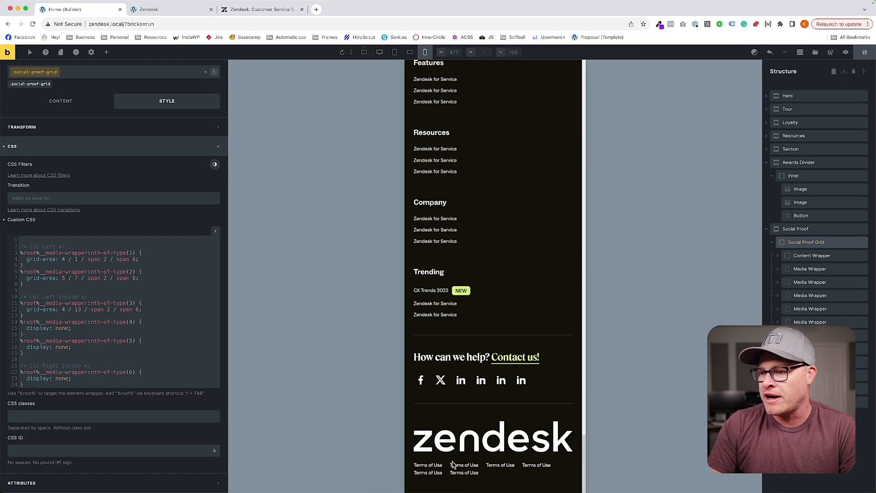
pyautogui.click(409, 52)
pyautogui.scroll(-2, 432, 85)
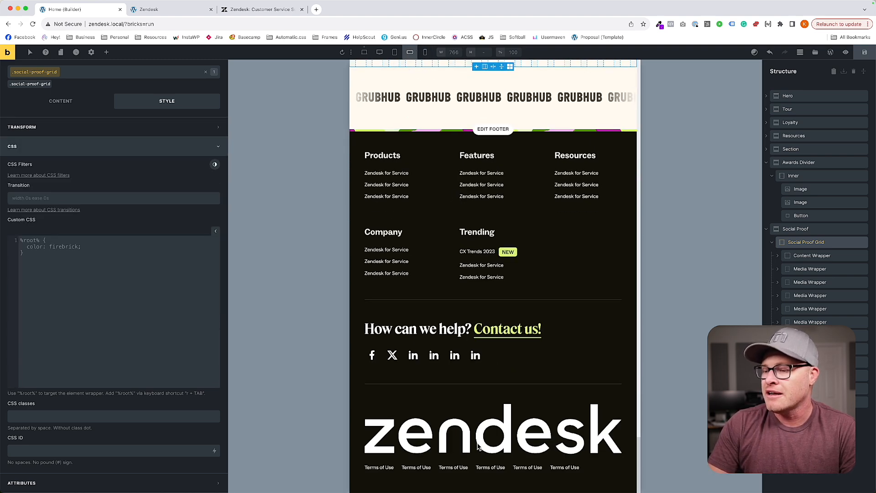
# Open the Footer template in the builder from the Home page and close the Home page builder.
pyautogui.click(493, 133)
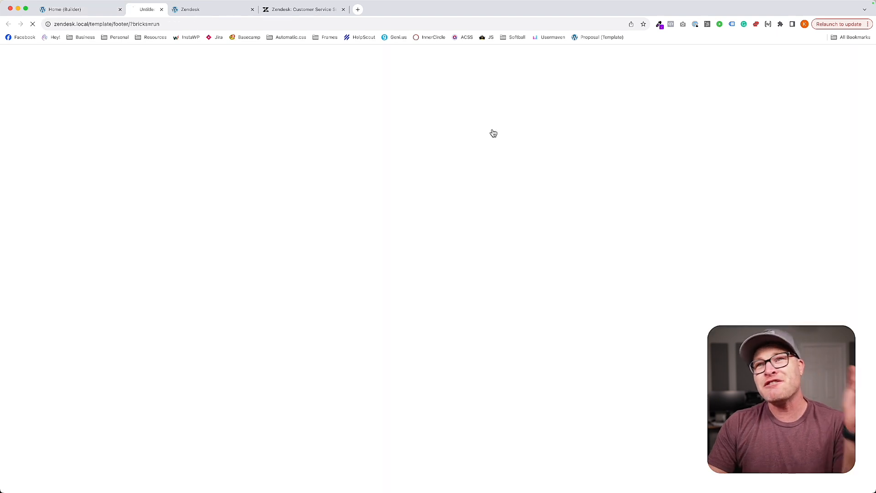
pyautogui.click(120, 9)
pyautogui.scroll(-1, 397, 365)
# At the M breakpoint, set the legal-nav__list class's row gap to var(--content-gap) and check the legal links at 477 px.
pyautogui.click(379, 52)
pyautogui.click(395, 52)
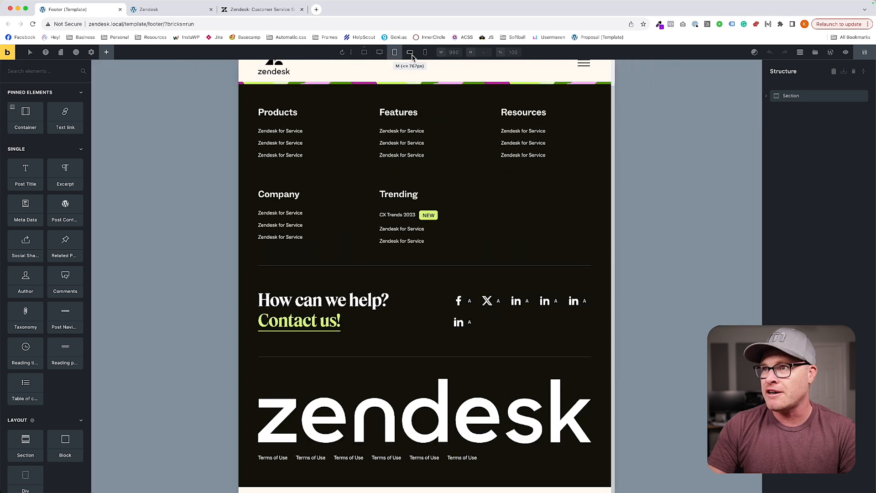
pyautogui.click(409, 52)
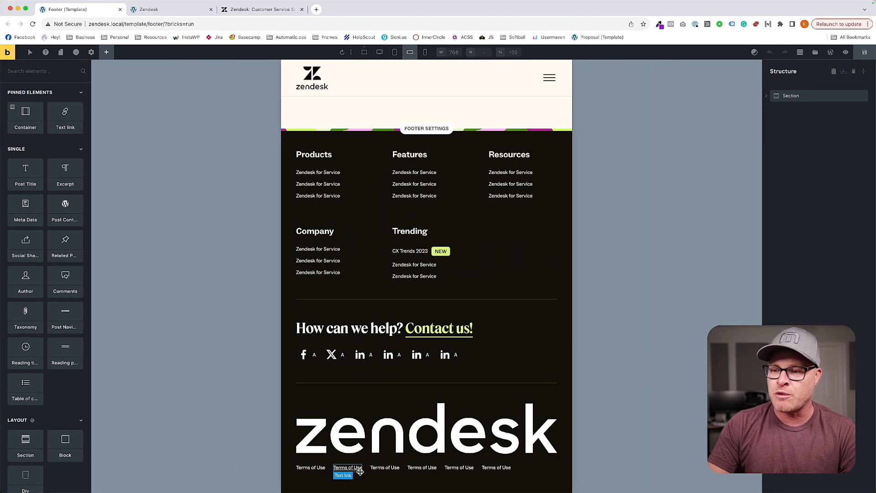
pyautogui.click(368, 469)
pyautogui.click(784, 176)
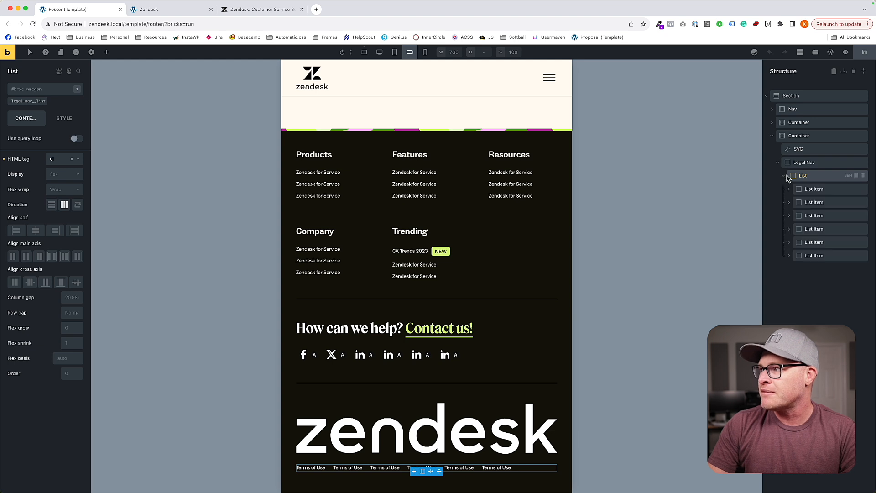
pyautogui.click(29, 101)
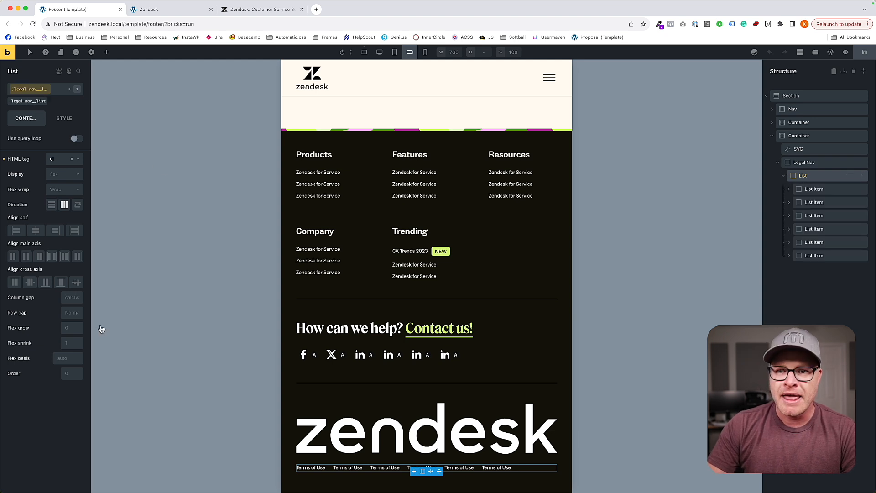
pyautogui.click(74, 314)
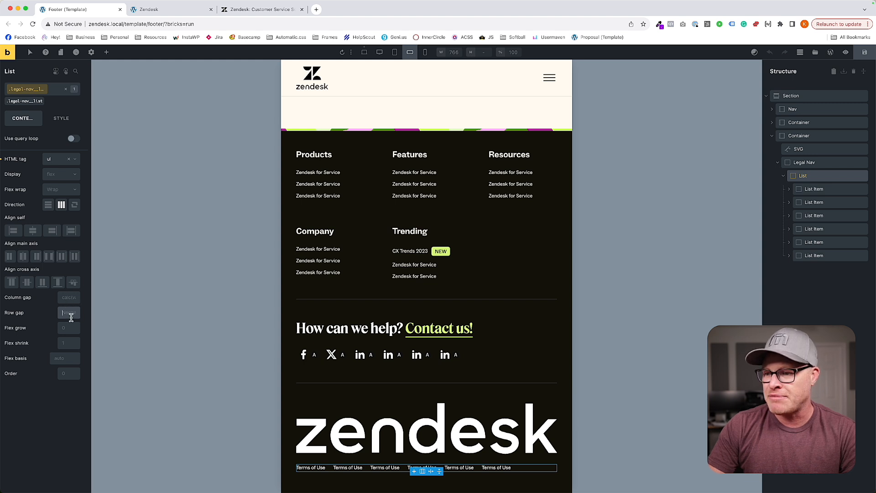
pyautogui.click(71, 312)
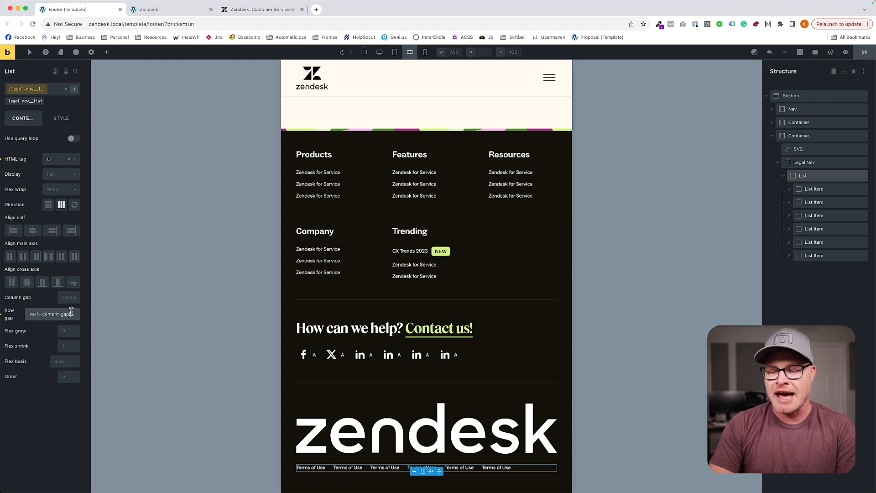
pyautogui.click(425, 52)
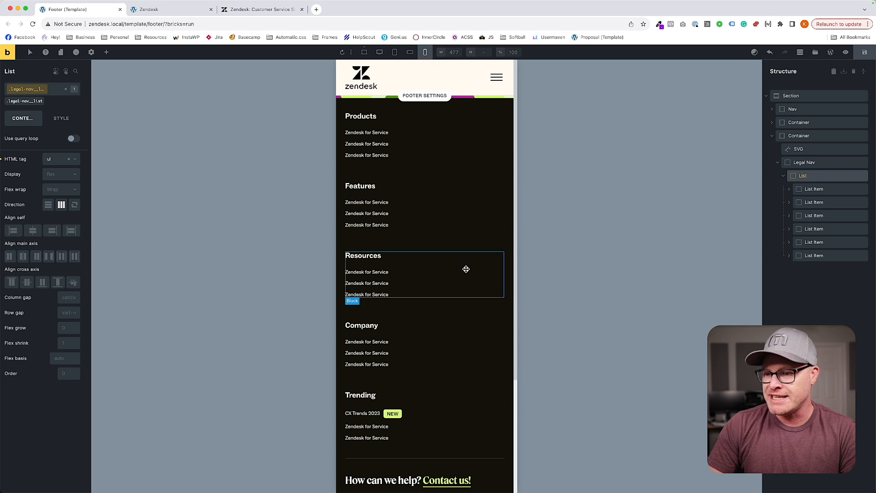
pyautogui.scroll(-3, 465, 272)
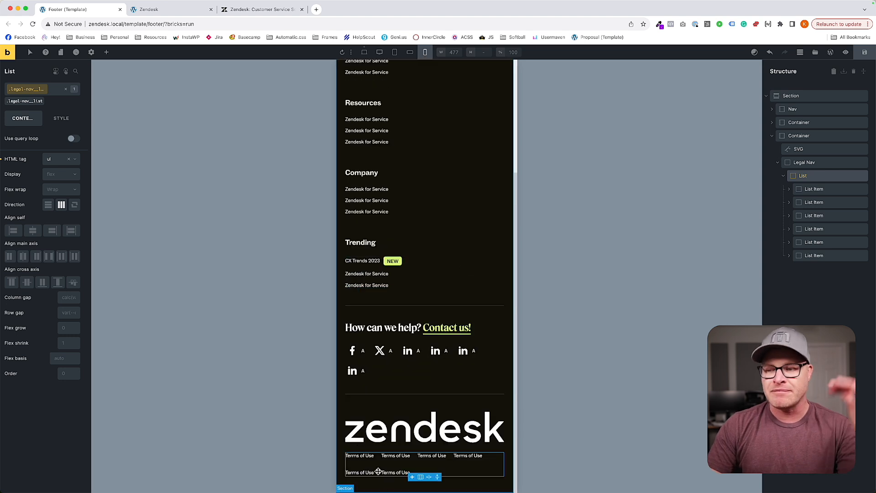
# At M, set the legal-nav__list class's column gap to var(--content-gap), check the links at 477 px and save the template.
pyautogui.click(409, 53)
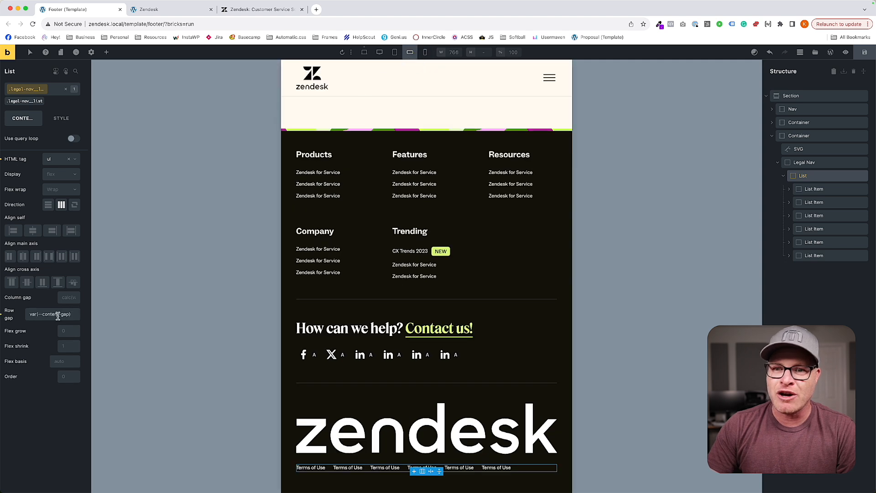
pyautogui.click(70, 301)
pyautogui.write('var(--content-gap)')
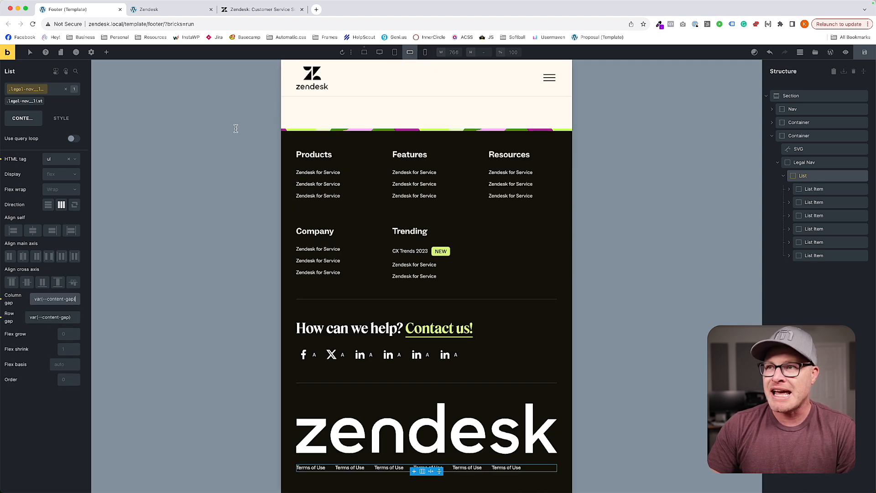
pyautogui.click(425, 52)
pyautogui.scroll(-3, 434, 288)
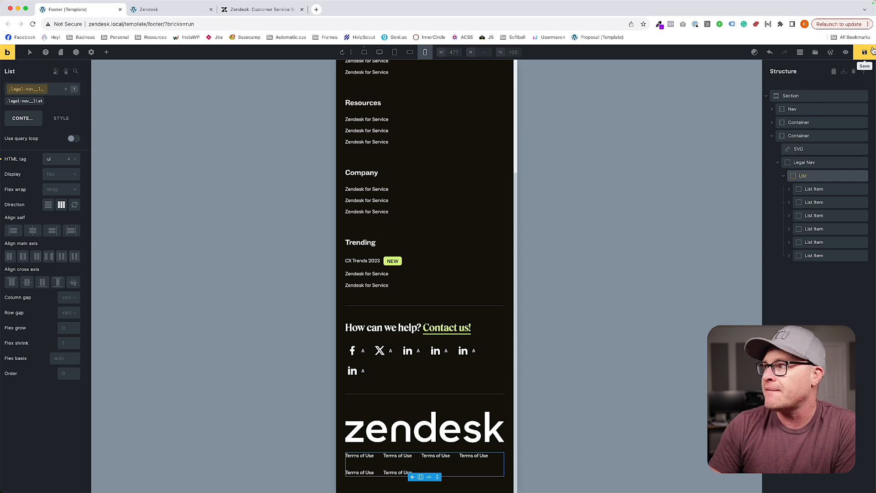
pyautogui.press('super+s')
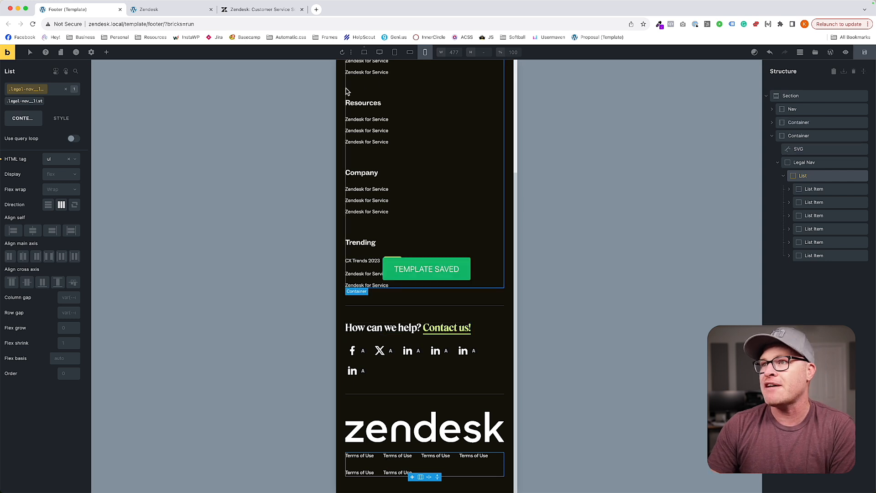
# View the Footer template at the base desktop breakpoint.
pyautogui.click(370, 53)
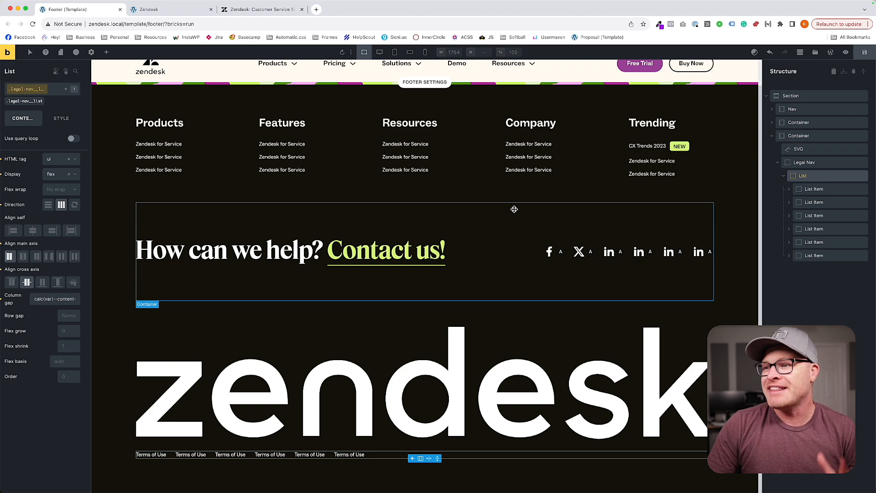
pyautogui.scroll(1, 509, 228)
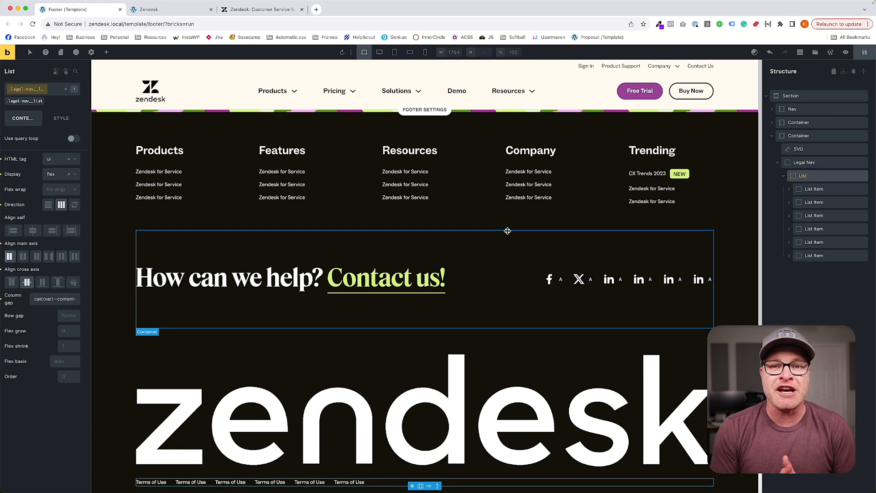